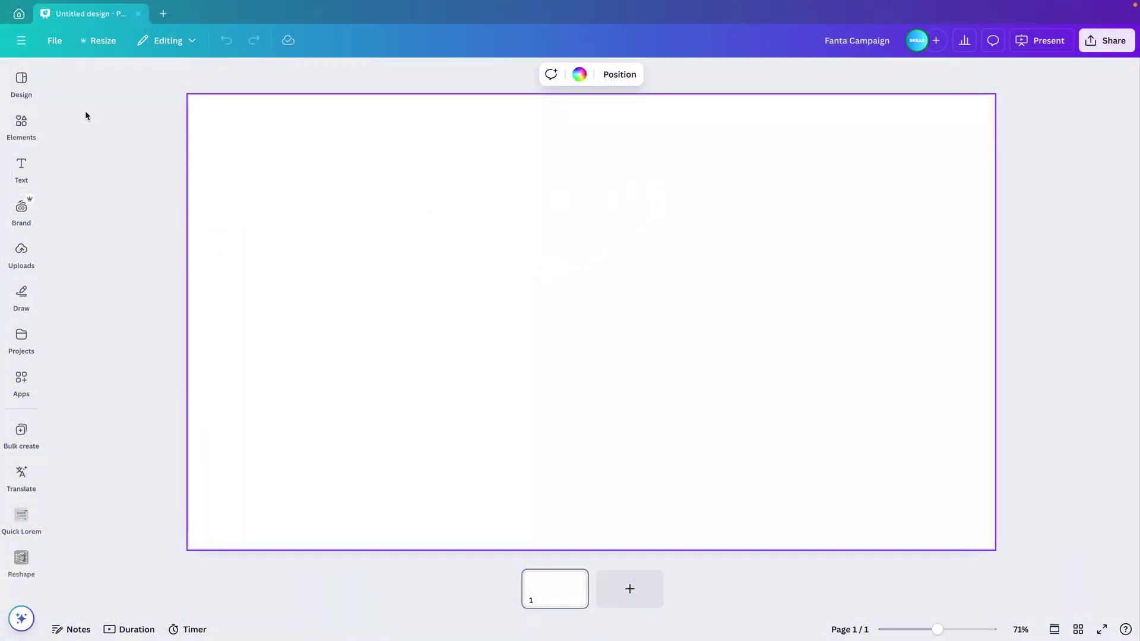
Find the orange gradient photo by searching elements for "orange" and set it as the full-page background.
click(21, 125)
click(119, 82)
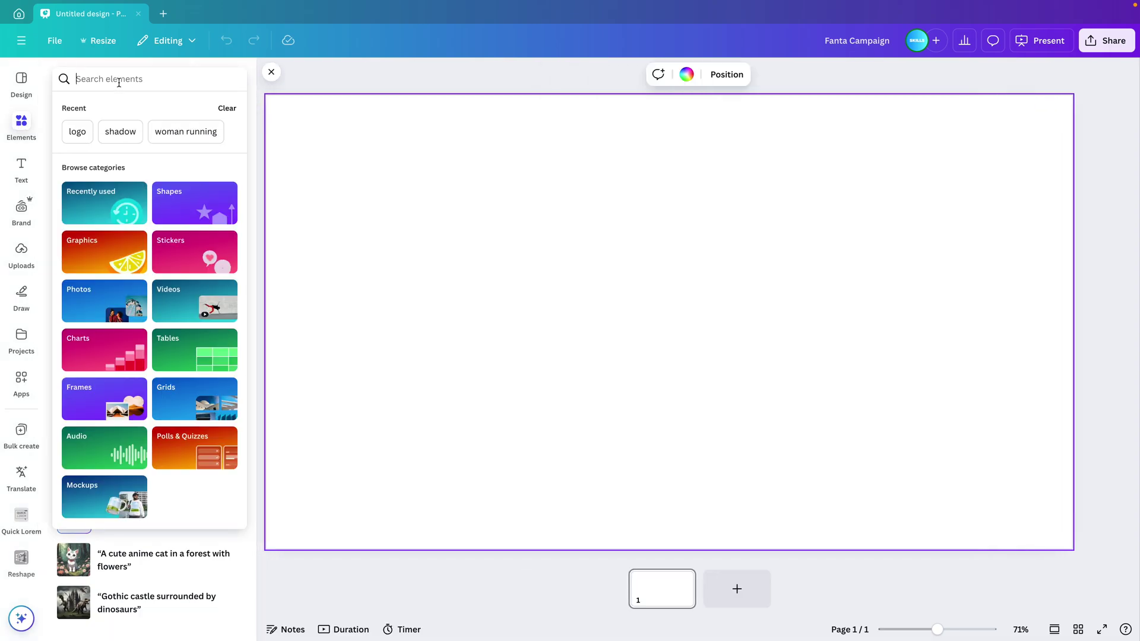
text(orange)
key(Return)
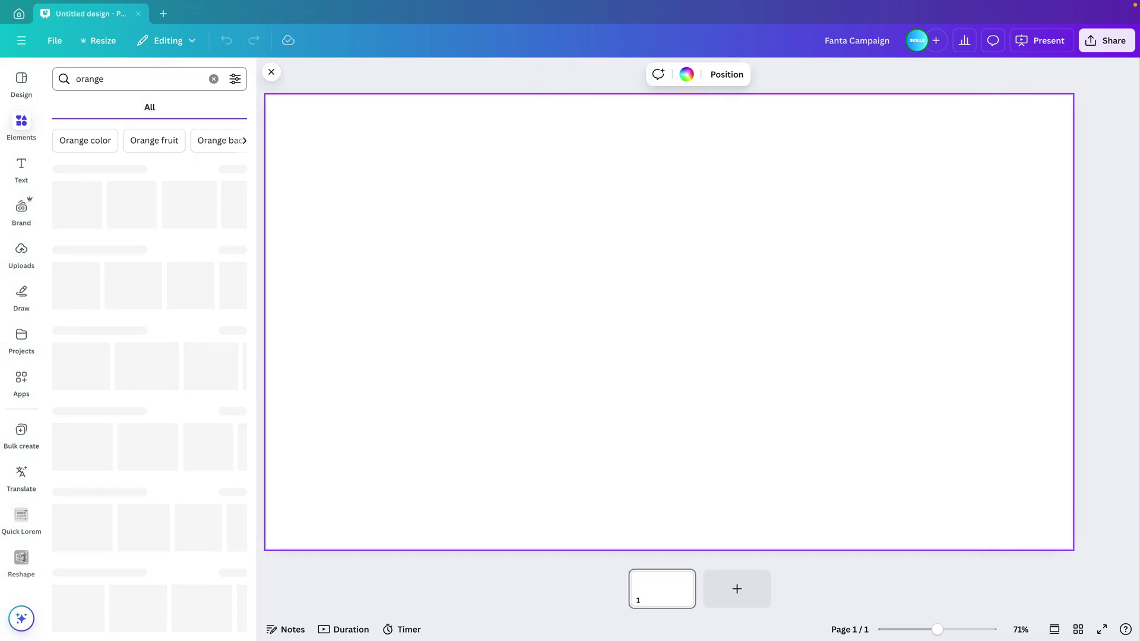
click(136, 107)
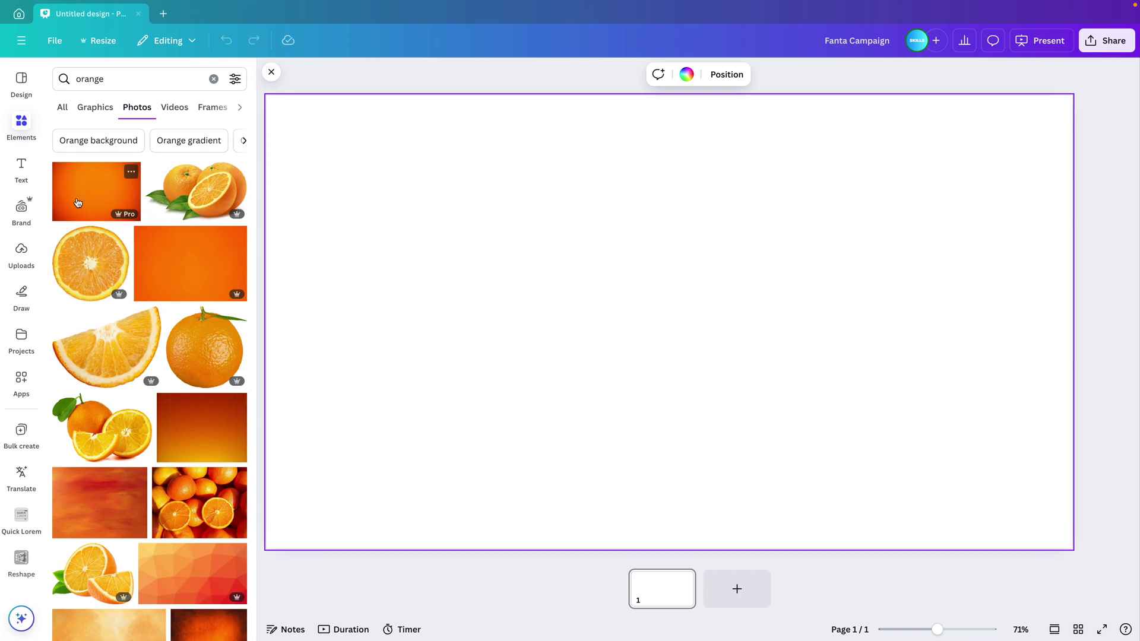
drag(77, 203, 270, 218)
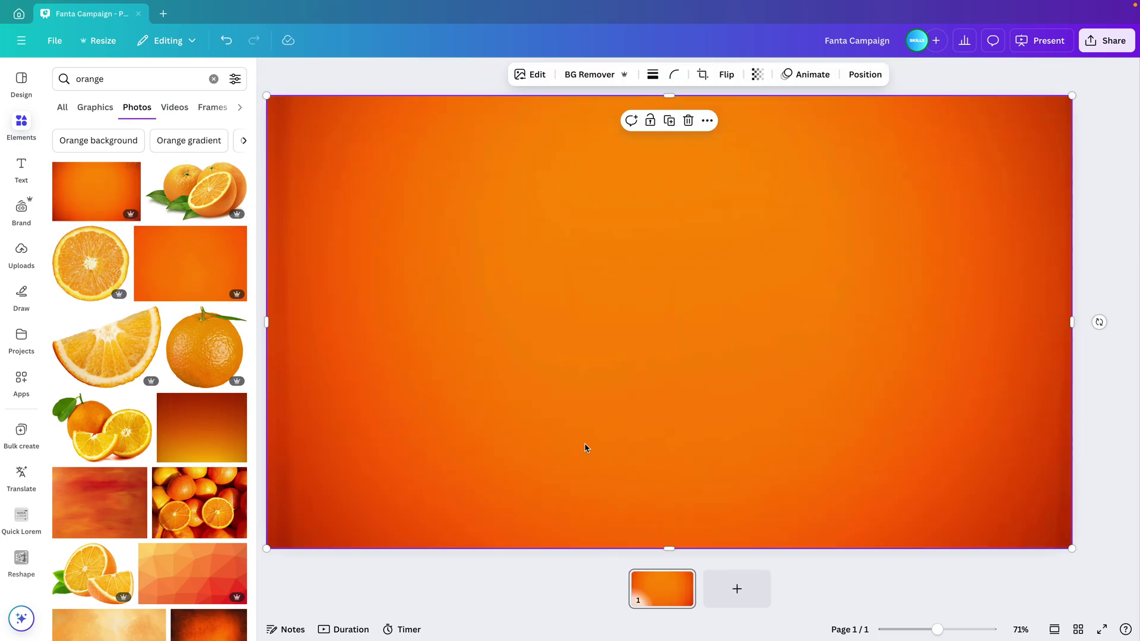
click(22, 121)
click(171, 238)
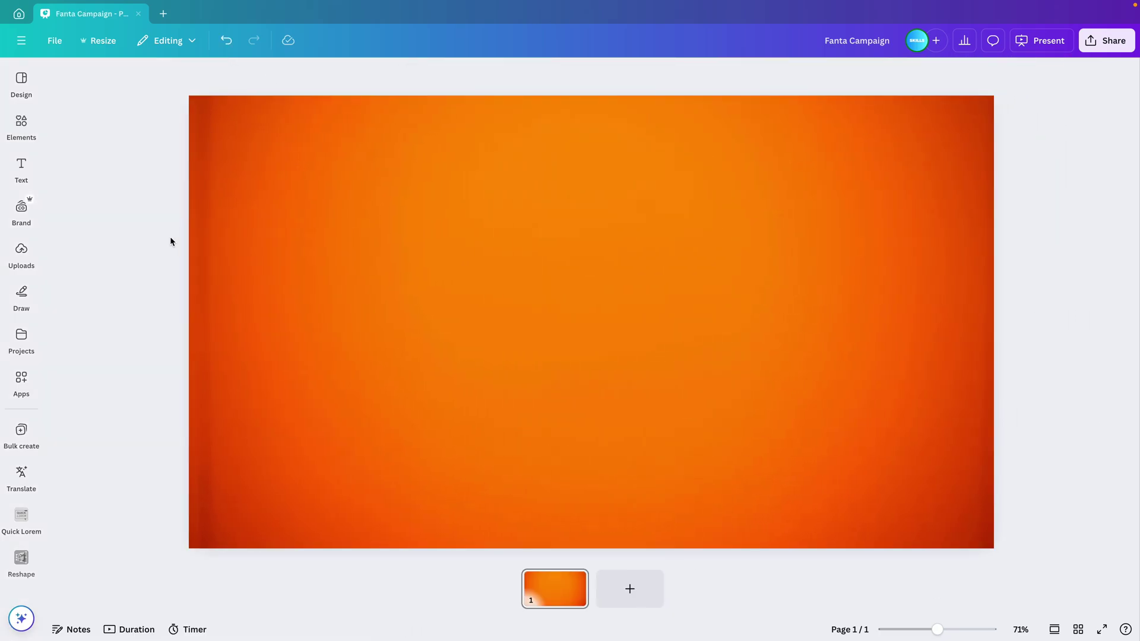
Paste the Fanta can image, scale it down slightly, and duplicate it into a row of four cans.
key(ctrl+v)
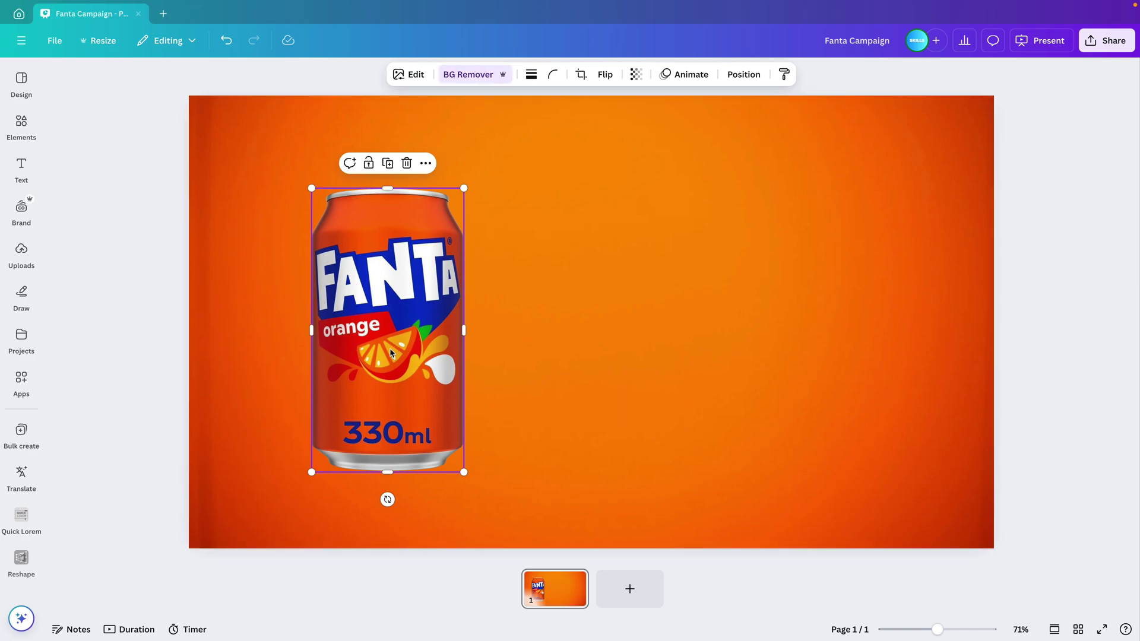
drag(389, 348, 601, 340)
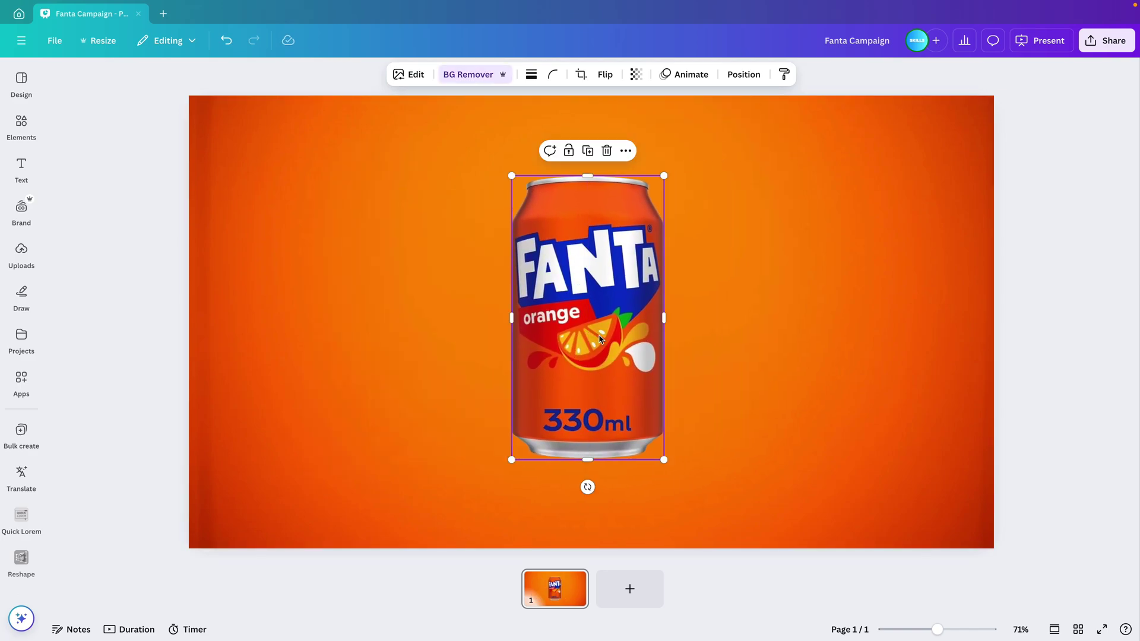
drag(622, 409, 620, 405)
alt+drag(600, 352, 484, 339)
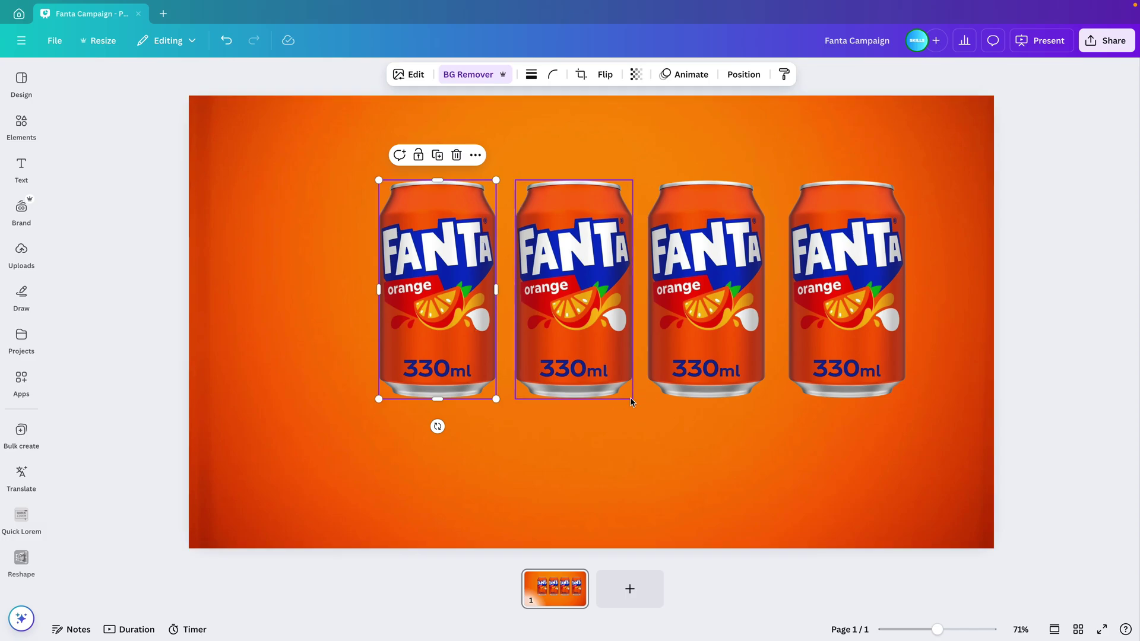
Crop the first can down to its lid section and the second can to the FANTA logo band.
drag(438, 399, 474, 217)
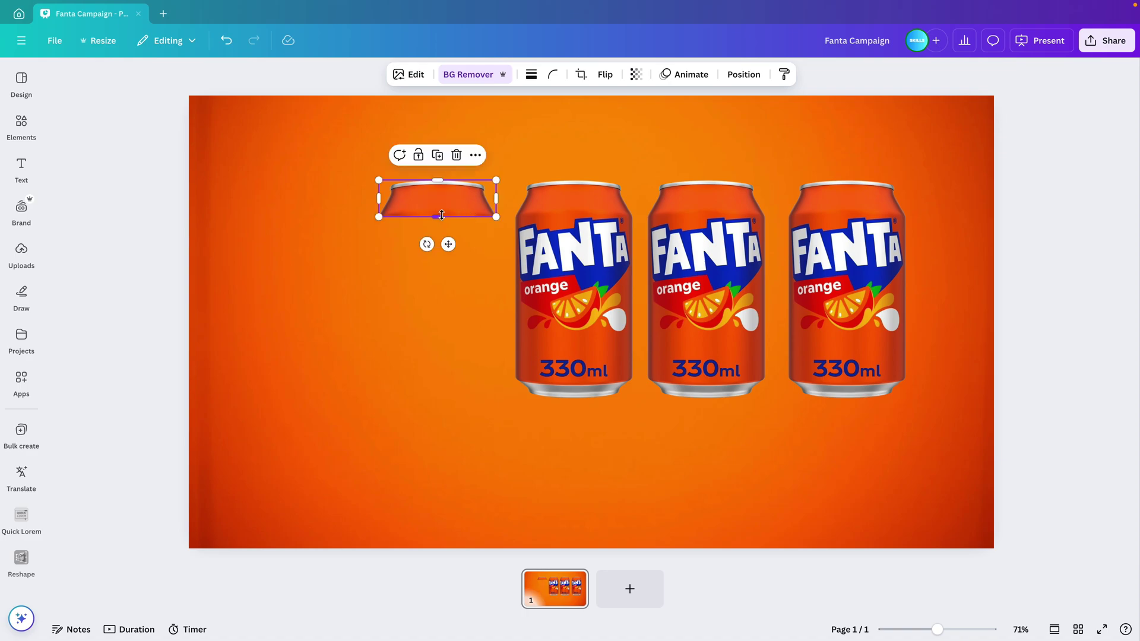
click(597, 196)
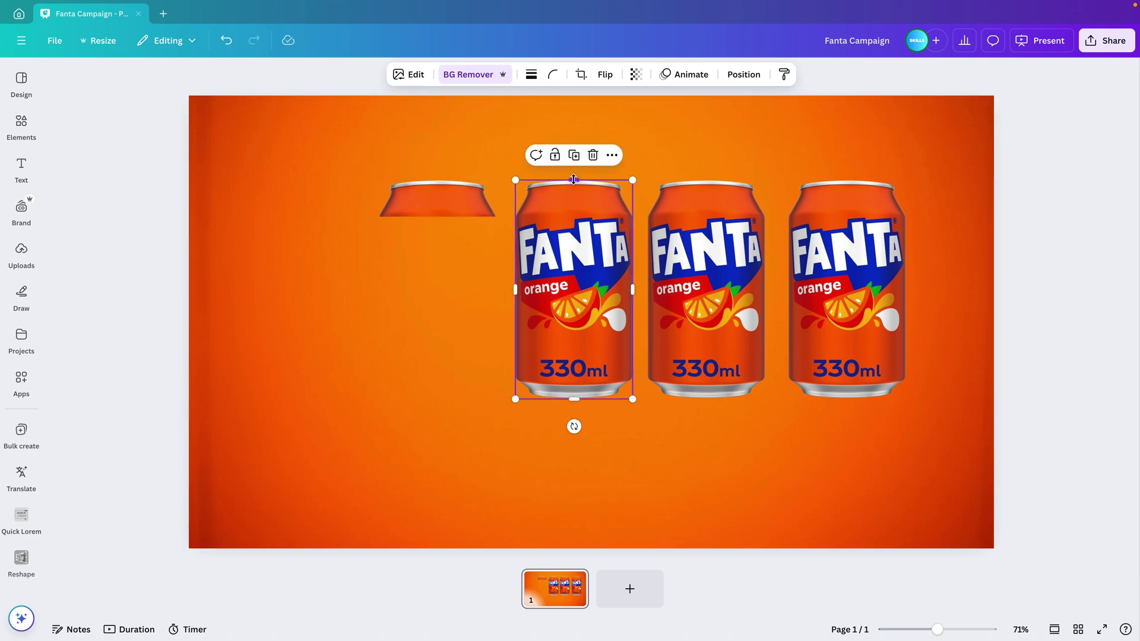
drag(574, 180, 574, 216)
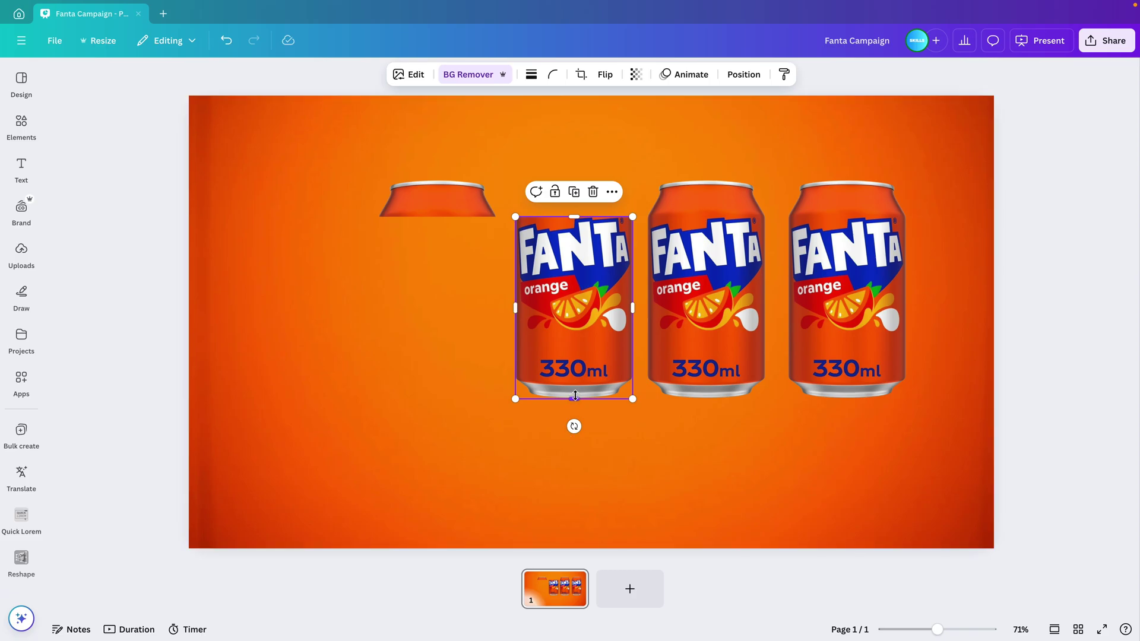
drag(575, 395, 599, 278)
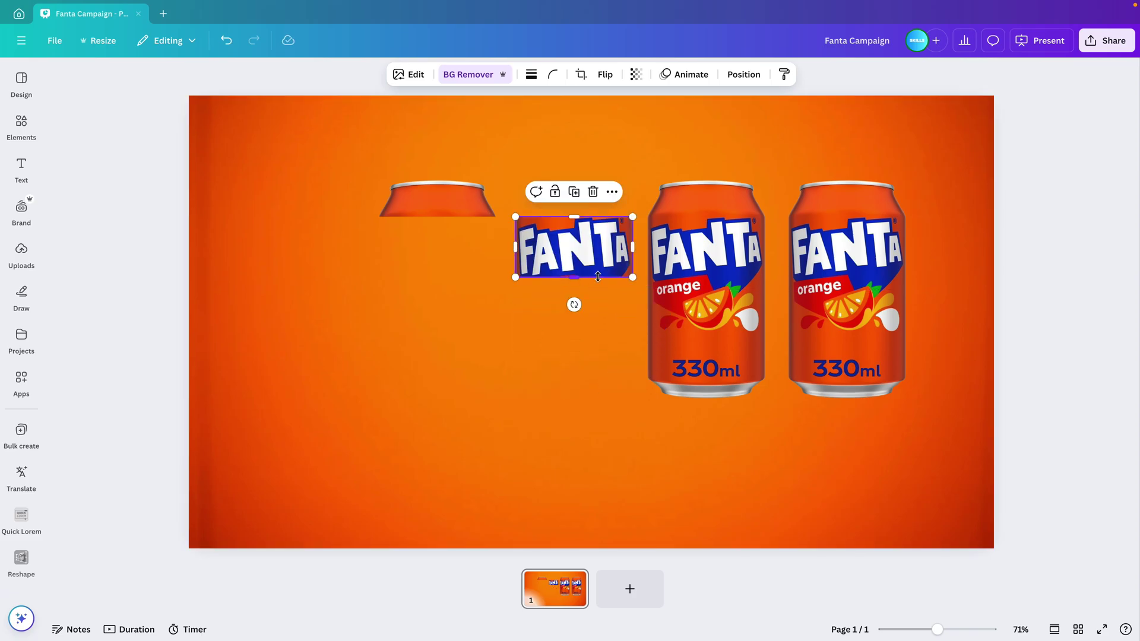
Crop the third can to the "orange" fruit band and the fourth can to its 330ml base.
click(698, 278)
drag(706, 204, 710, 310)
drag(710, 405, 726, 331)
click(833, 288)
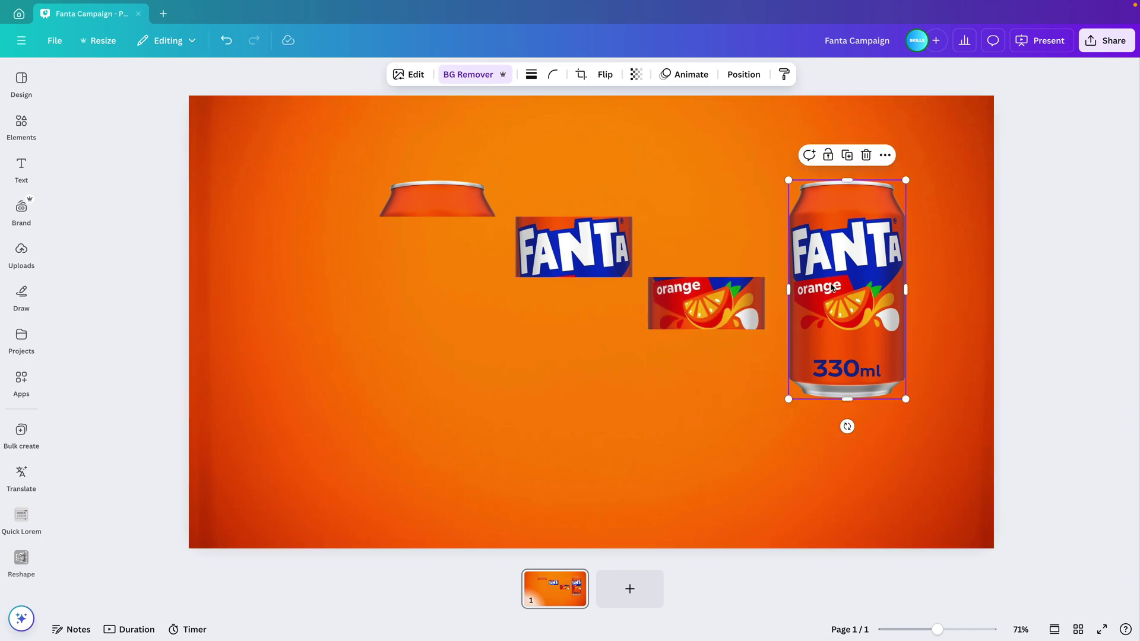
drag(850, 181, 850, 330)
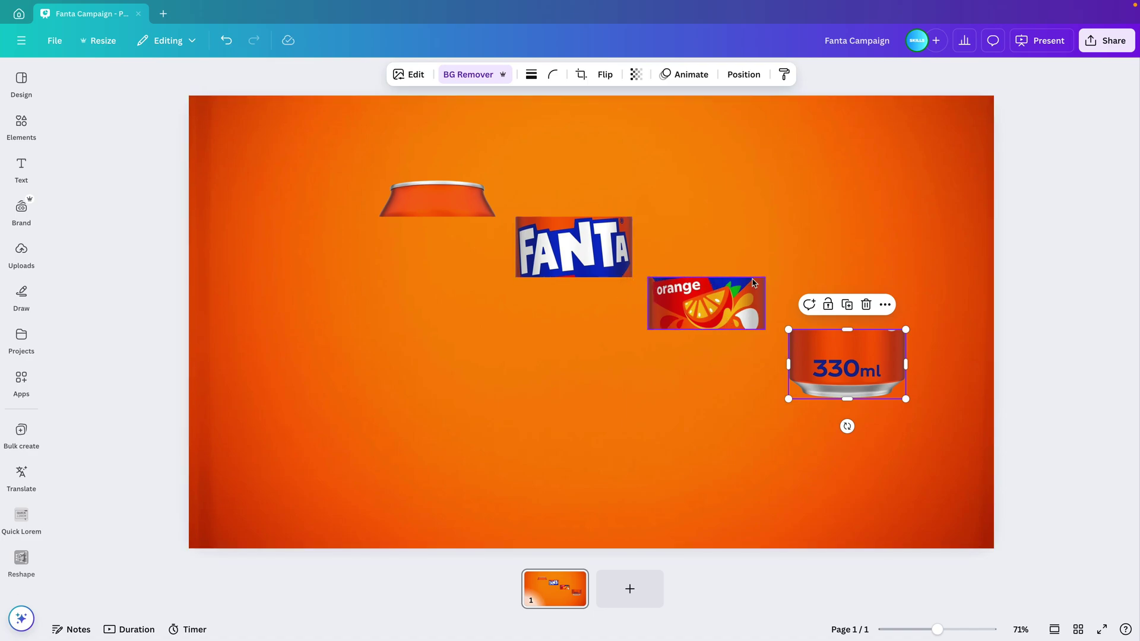
Shift the cropped can pieces horizontally so their corners meet in a descending staircase.
drag(809, 331, 782, 331)
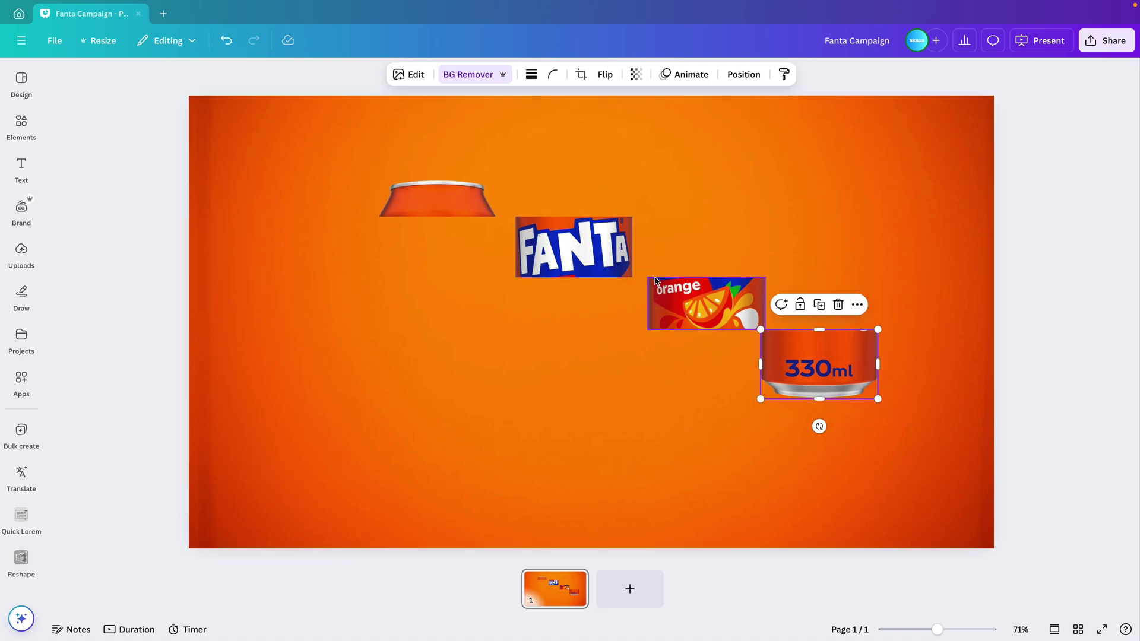
drag(611, 265, 629, 265)
drag(459, 212, 494, 212)
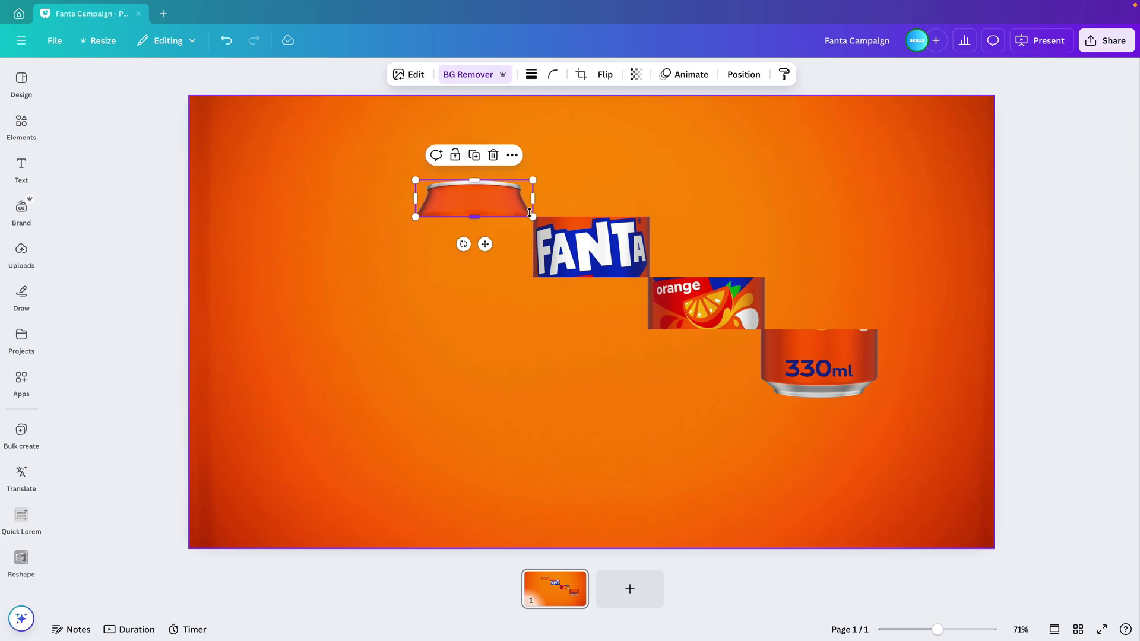
click(885, 278)
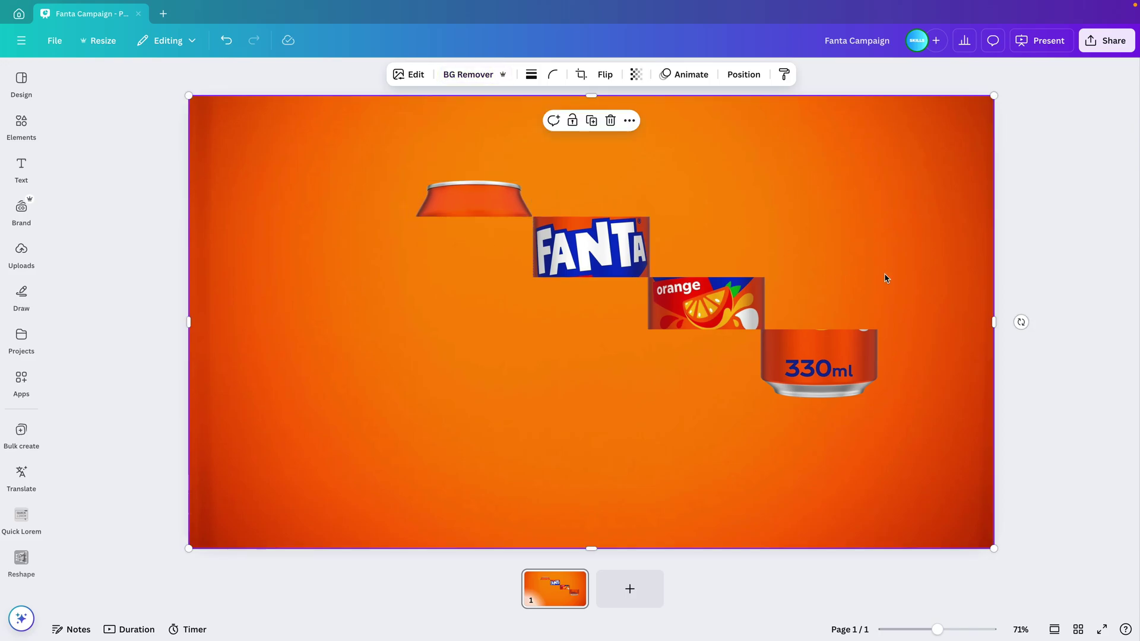
Search photos for "orange slice", add the round light-rimmed slice, and place it at reduced size below the can lid.
click(11, 132)
click(120, 78)
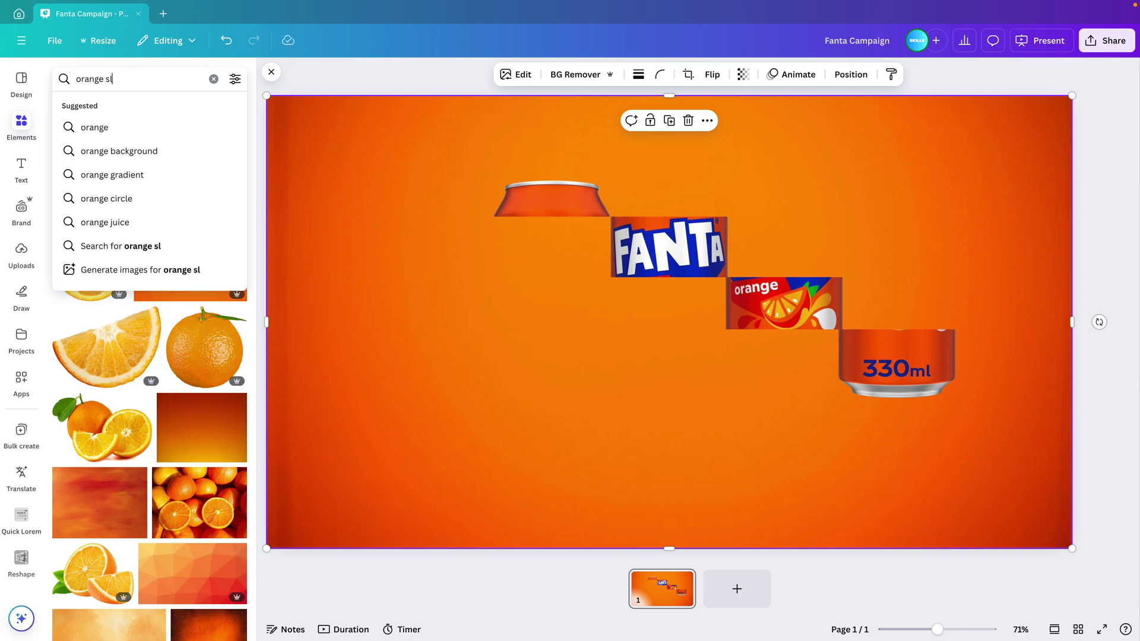
text(slice)
key(Return)
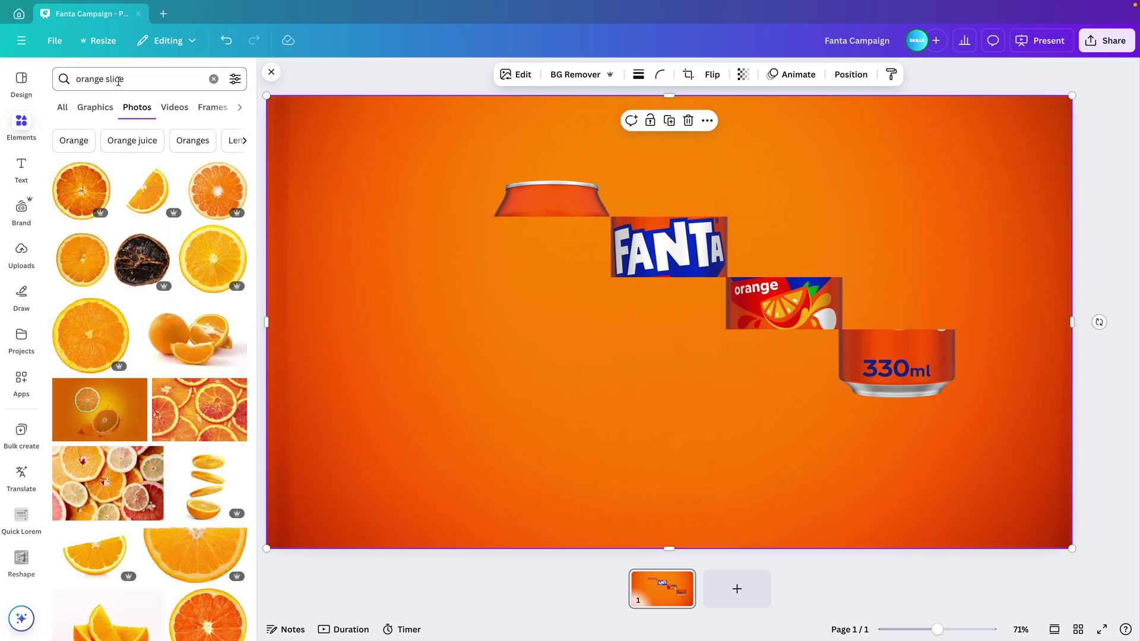
click(209, 191)
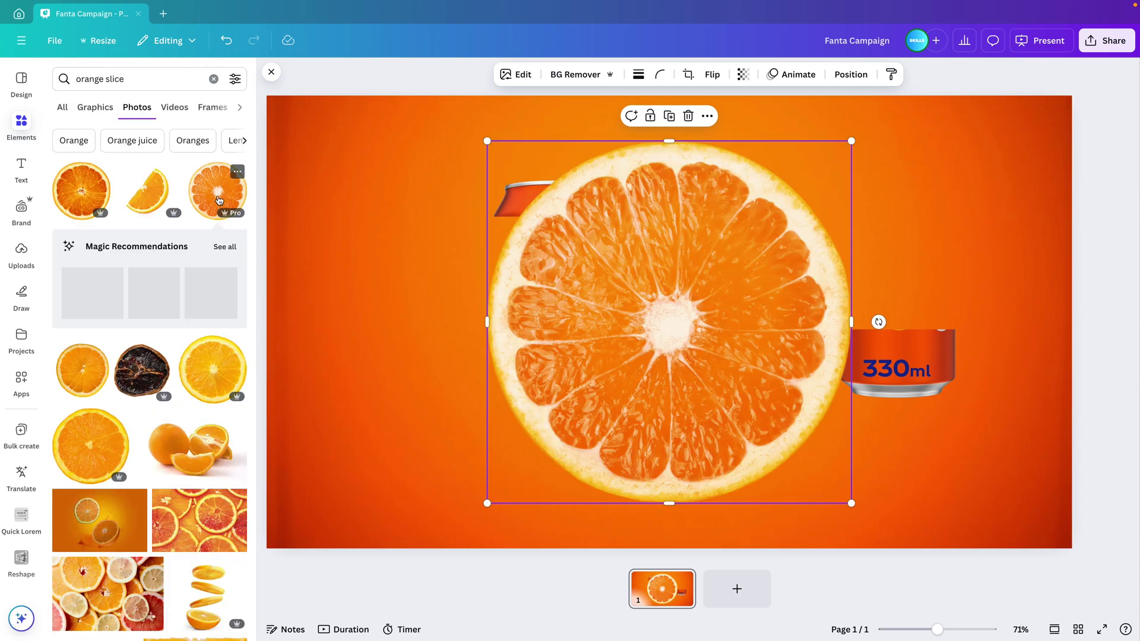
drag(852, 139, 644, 344)
drag(583, 443, 534, 390)
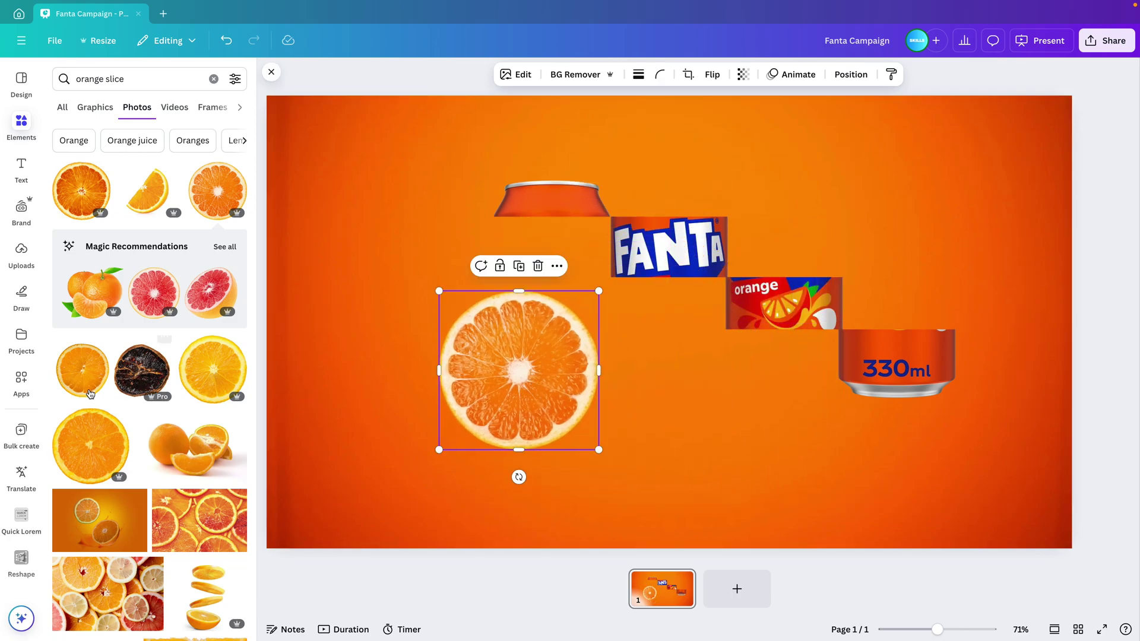
Search the apps for "skew" and open the Reshape app for the orange slice.
click(15, 379)
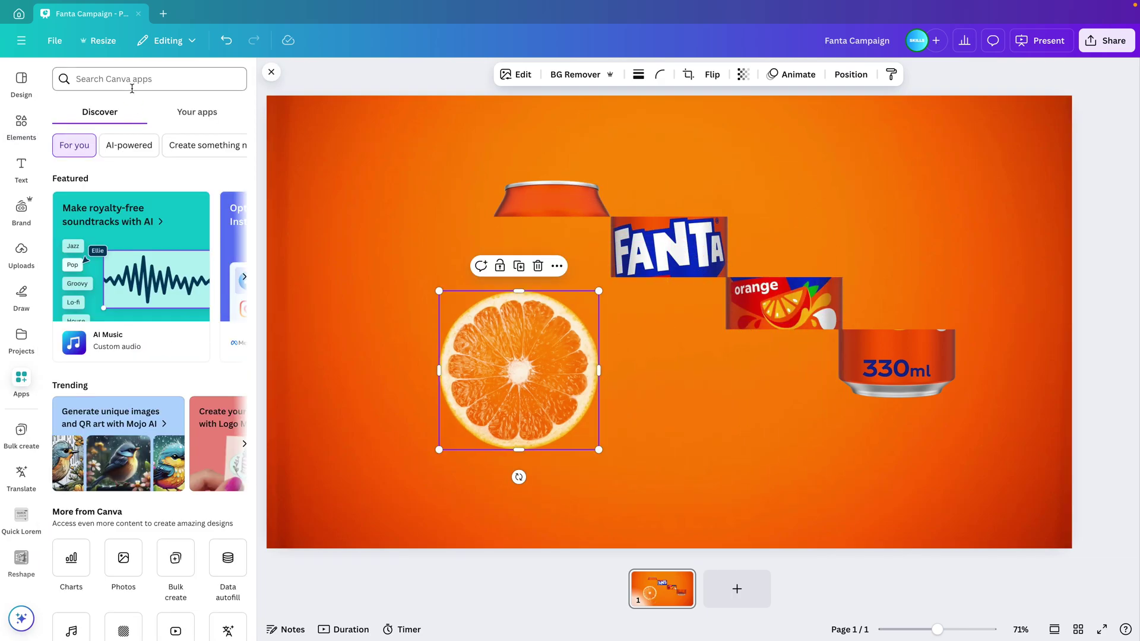
text(skew)
key(Return)
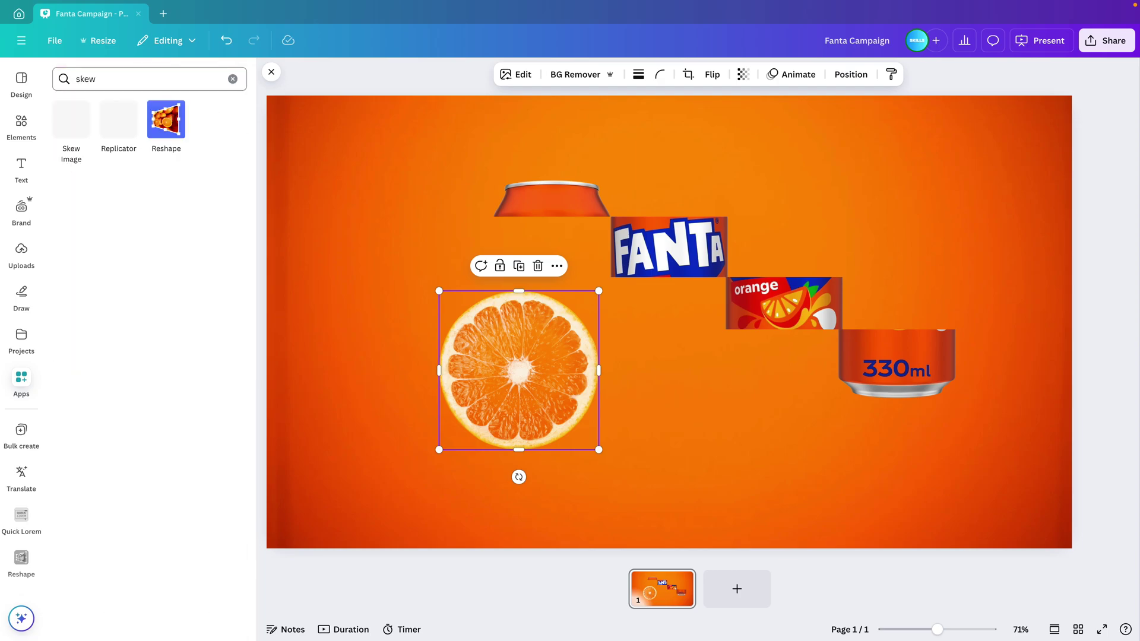
click(175, 136)
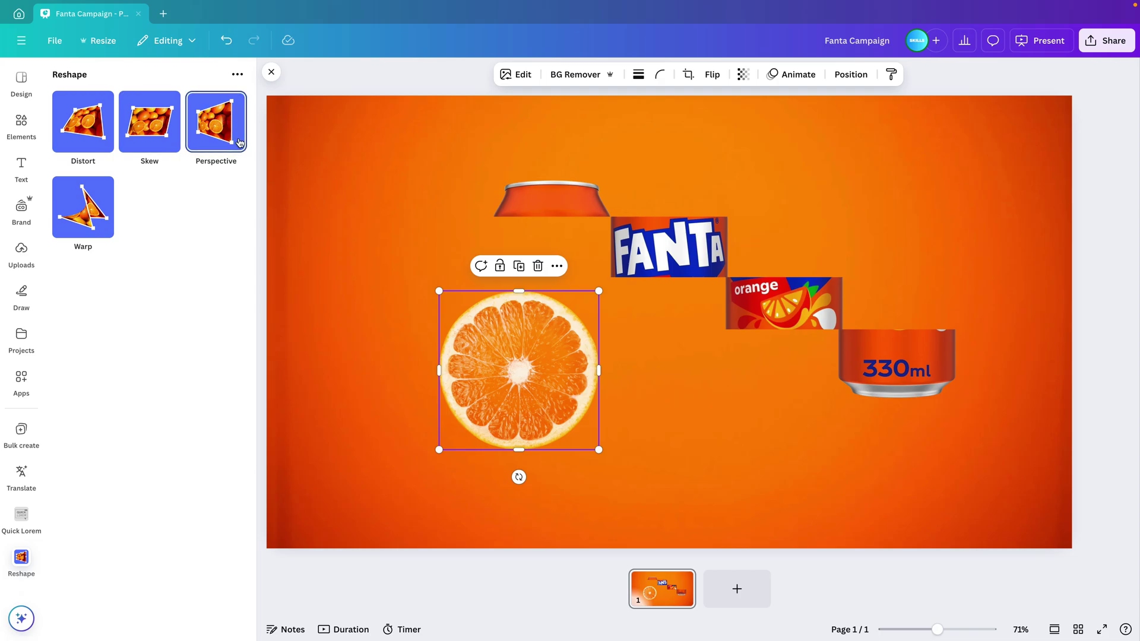
click(72, 129)
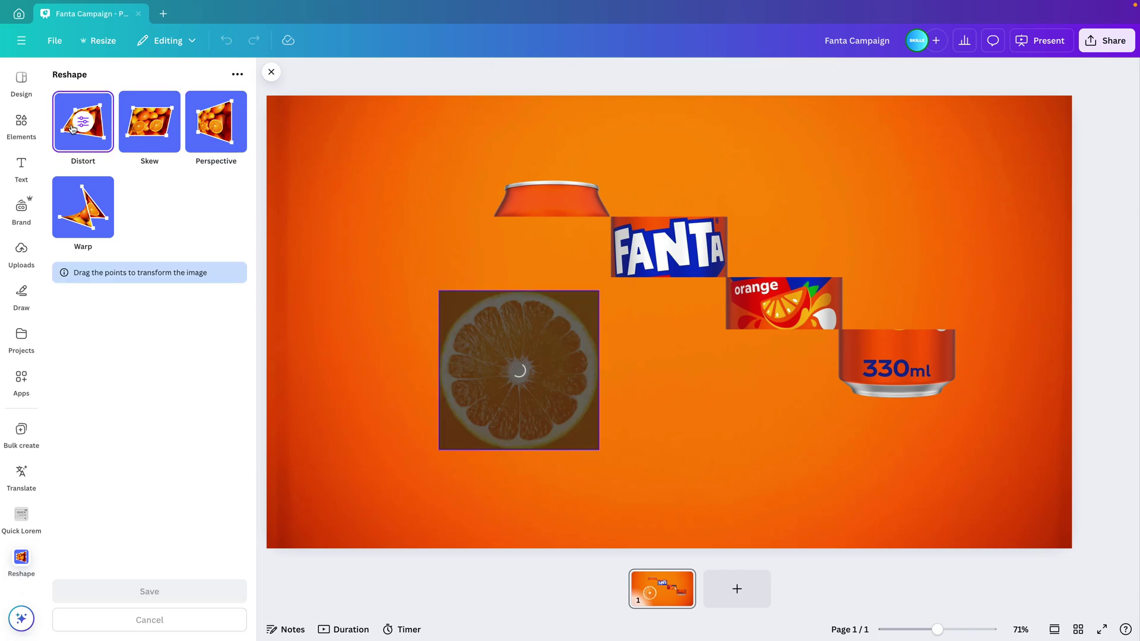
drag(520, 292, 518, 425)
key(Escape)
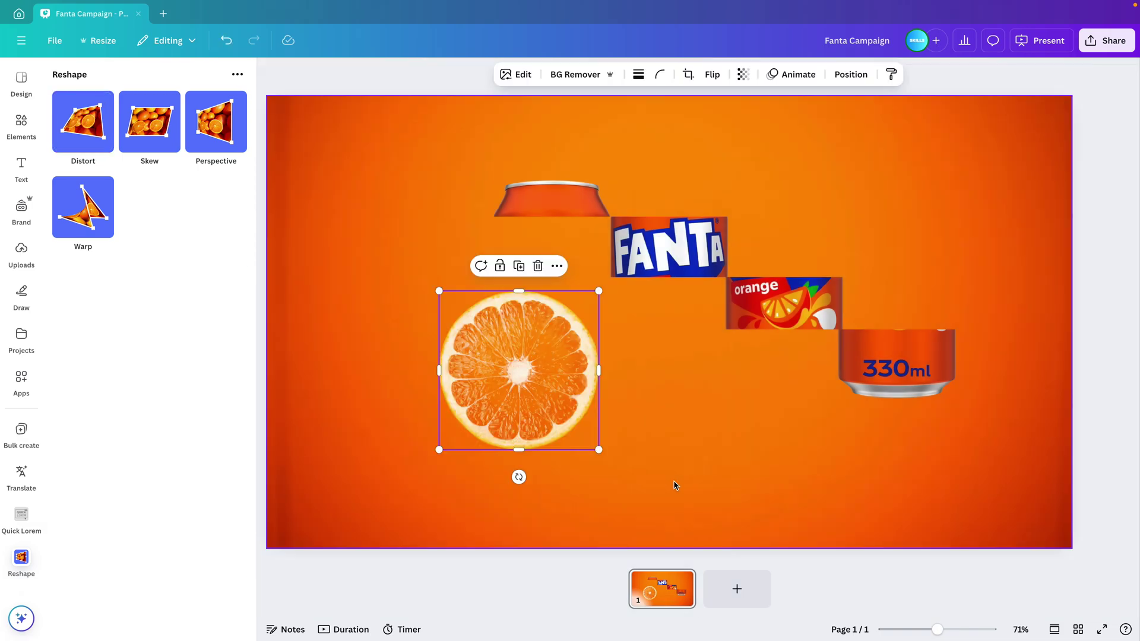
Flatten the orange slice into a thin horizontal ellipse with the Distort reshape and save it.
click(83, 121)
drag(519, 292, 518, 421)
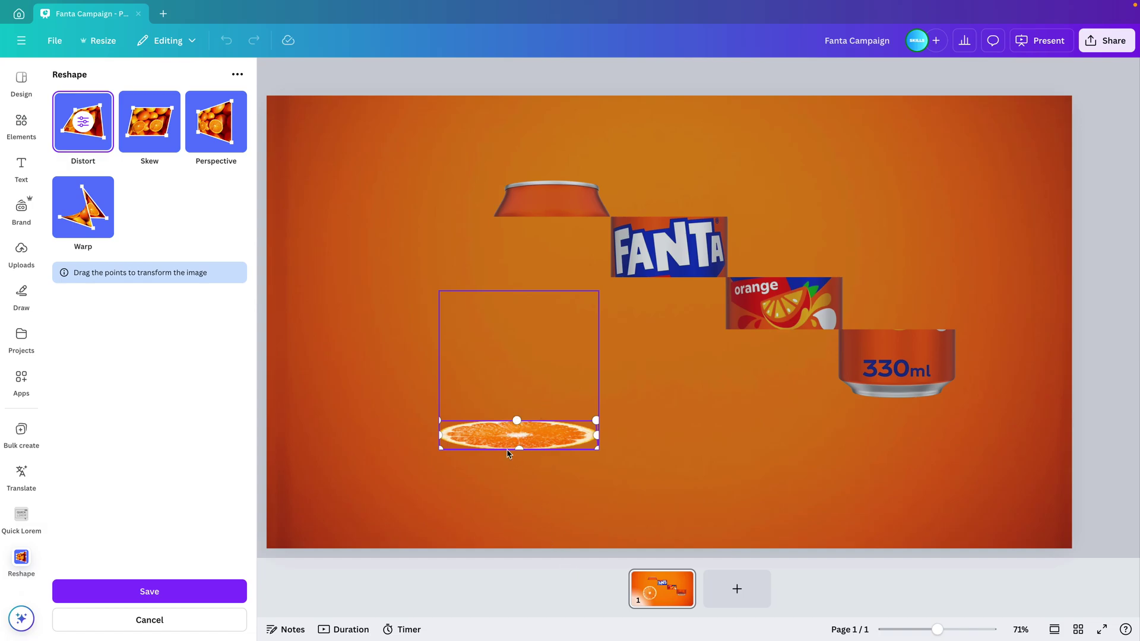
click(137, 586)
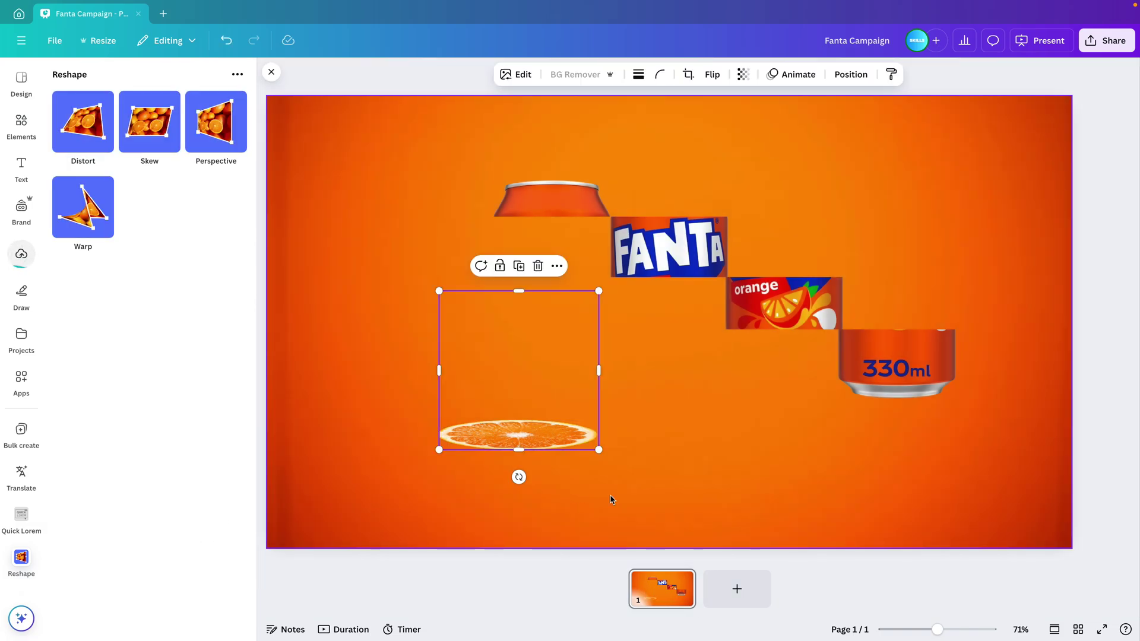
Crop away the empty area above the flattened slice and move the slice below the "orange" can piece.
click(575, 476)
click(540, 405)
drag(520, 291, 641, 431)
Spread the lid, FANTA and "orange" can pieces leftward, leaving gaps between all the pieces.
drag(763, 129, 593, 341)
drag(726, 330, 643, 331)
click(610, 260)
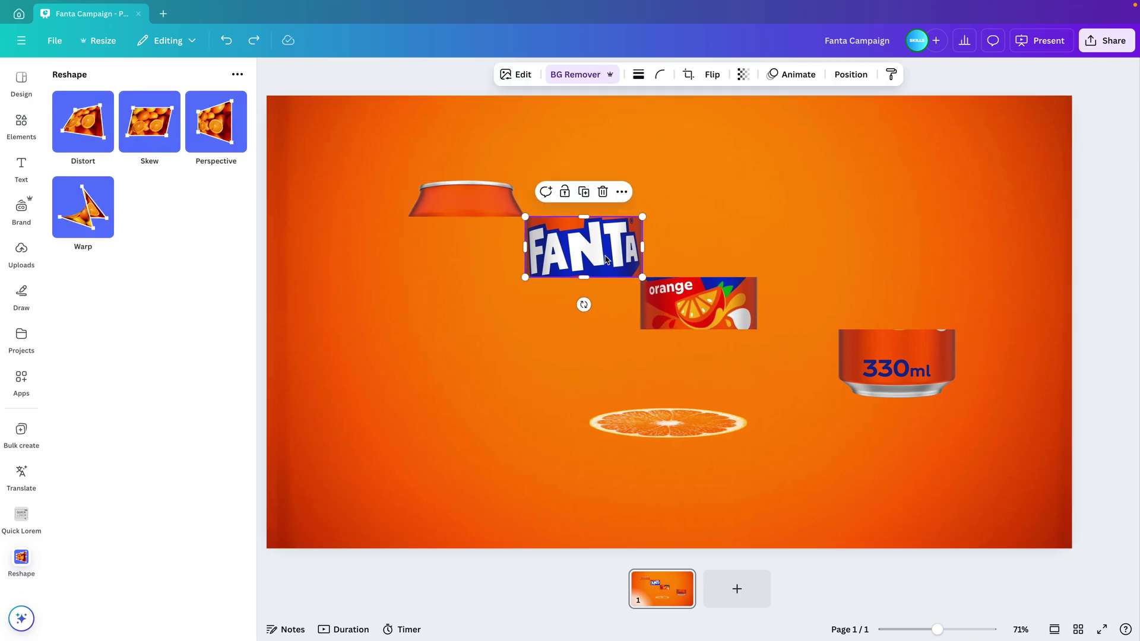
drag(609, 260, 580, 260)
drag(477, 199, 427, 200)
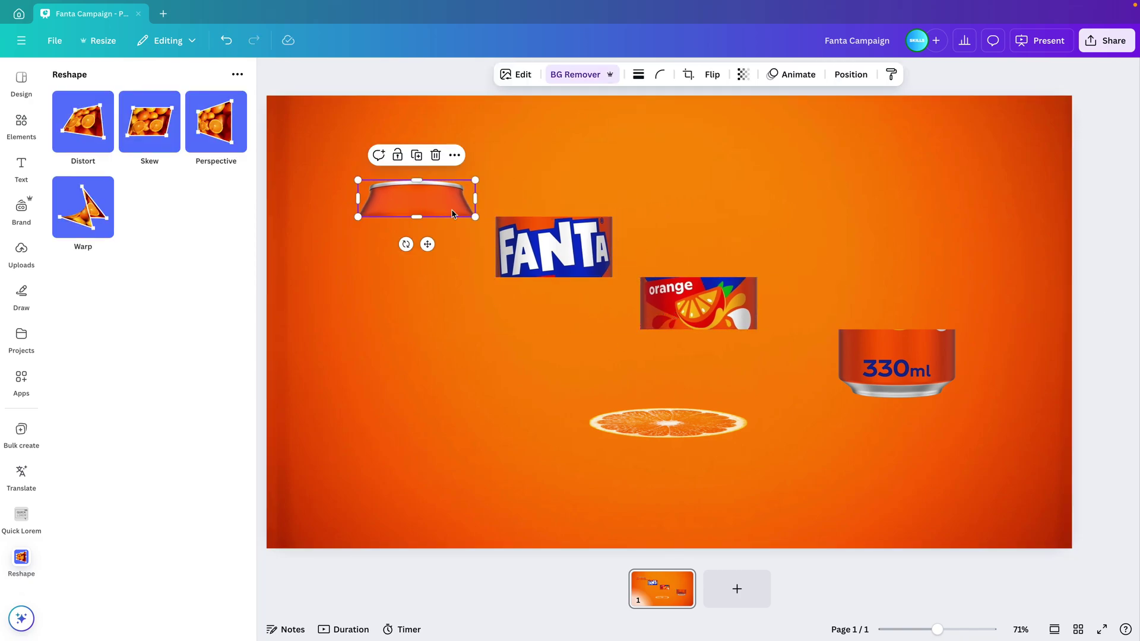
Place the flattened slice on the 330ml can piece, scale it to the can's width and seat it on the cut edge.
drag(654, 432, 904, 339)
drag(1000, 348, 963, 337)
ctrl+scroll(964, 337, up, 5)
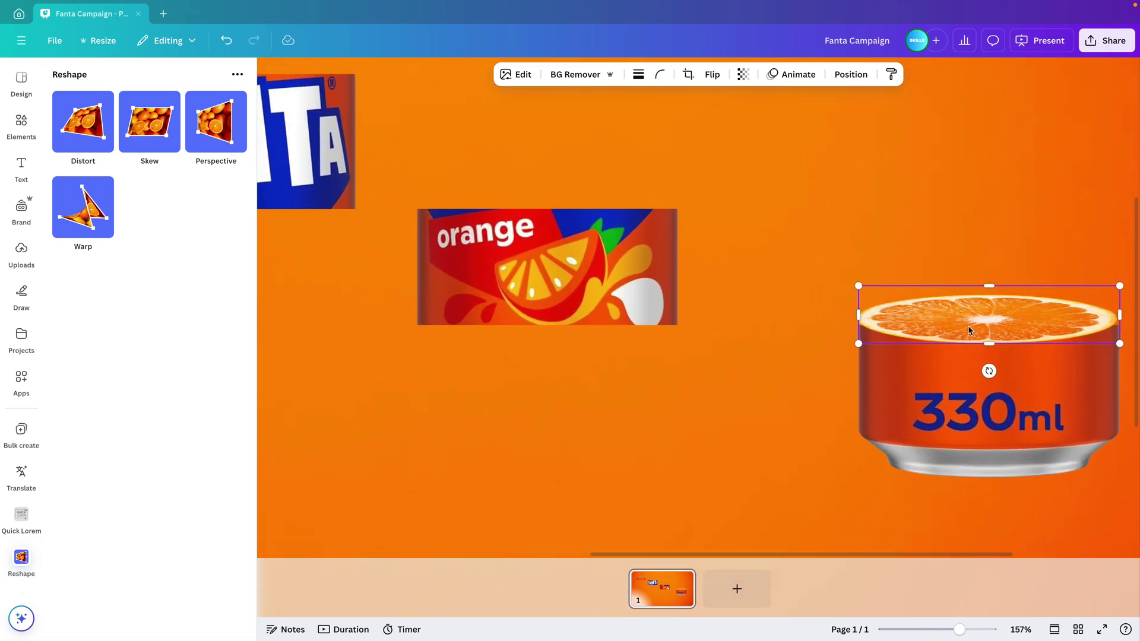
click(833, 396)
click(904, 324)
drag(903, 323, 904, 329)
key(Right)
key(Right)
key(Right)
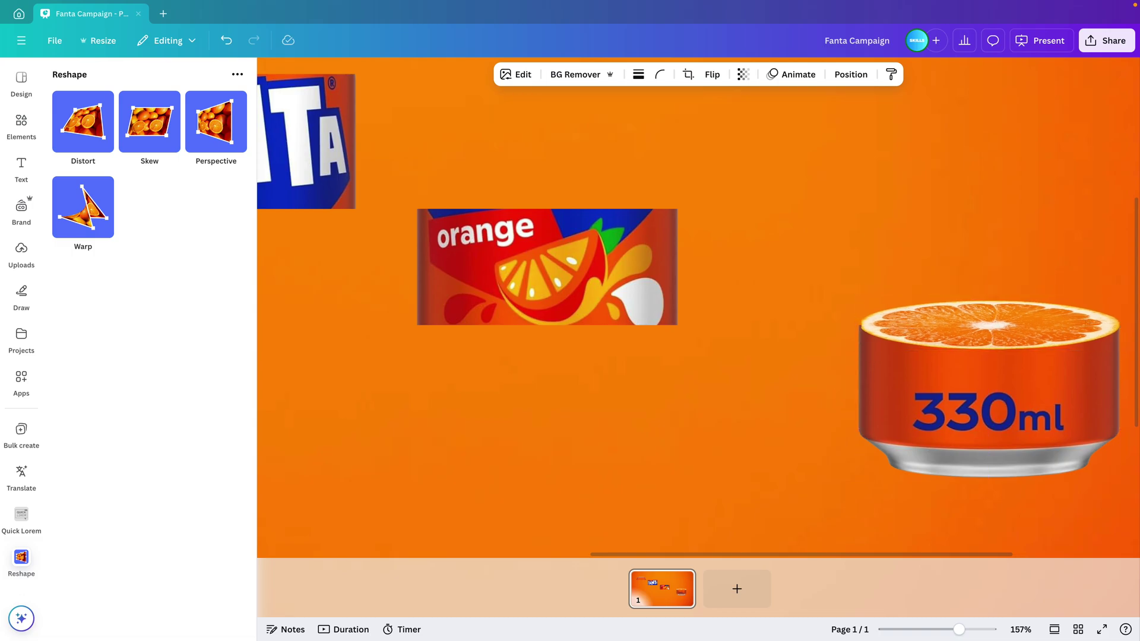
Extend the slice's left edge slightly so it lines up with the side of the 330ml can piece.
click(904, 319)
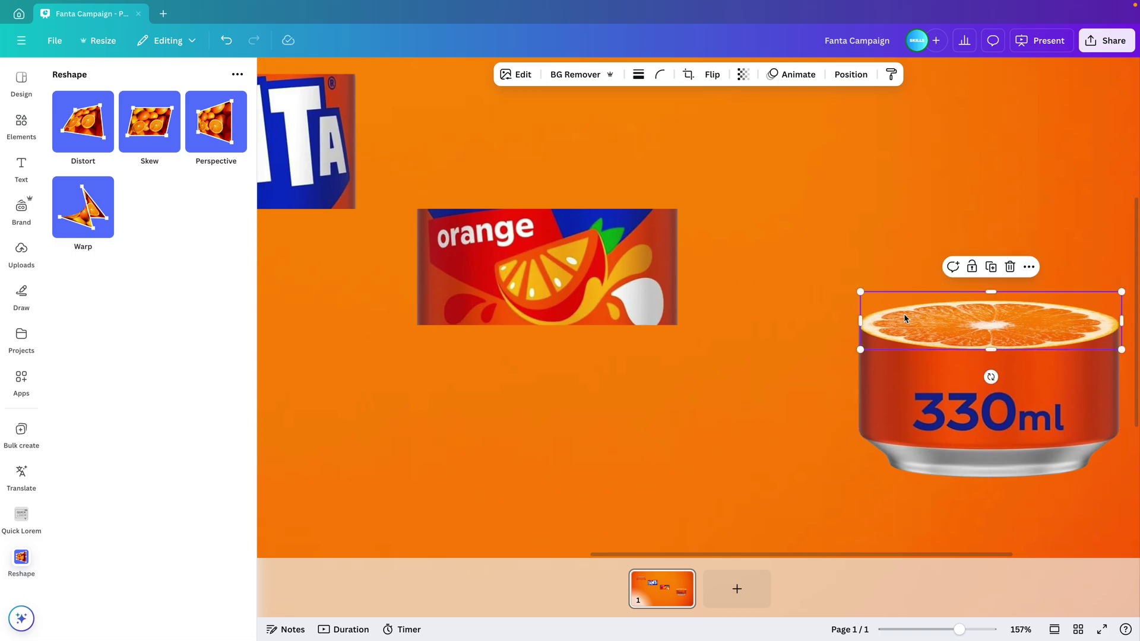
click(863, 320)
click(812, 366)
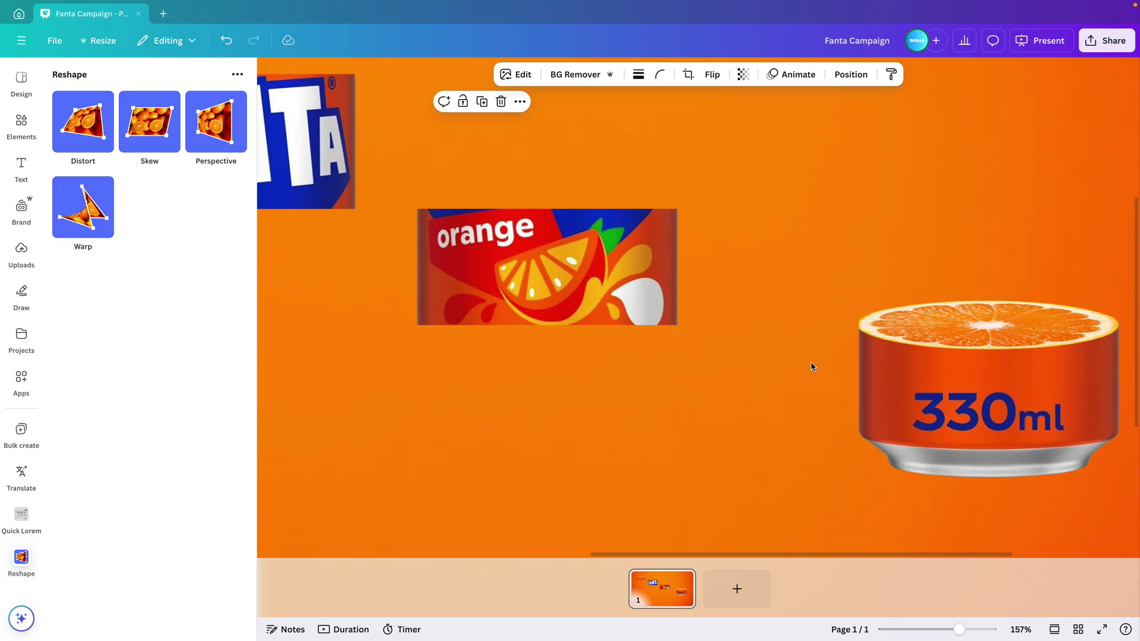
ctrl+scroll(812, 367, down, 5)
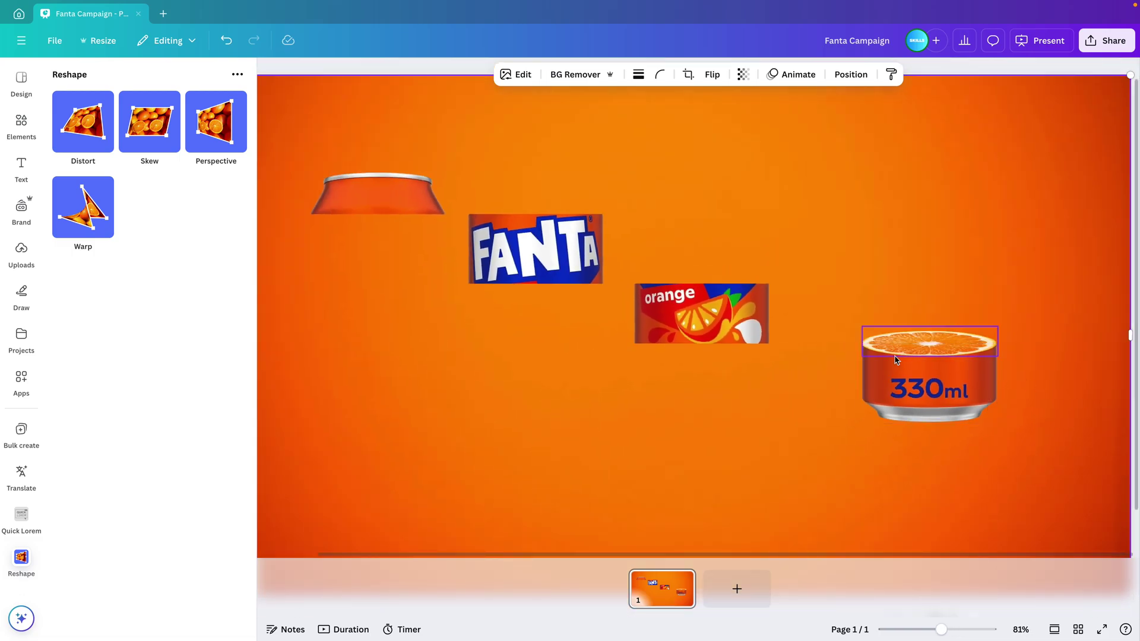
Place a copy of the flattened orange slice over the top edge of the "orange" can piece.
drag(1024, 301, 916, 408)
key(super+z)
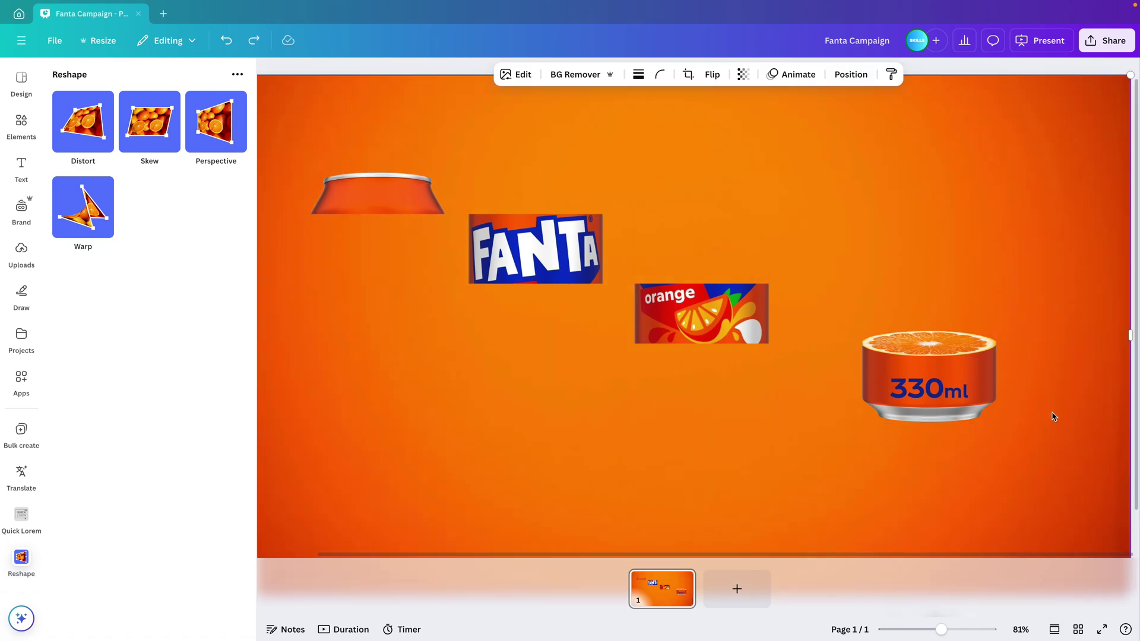
drag(958, 345, 703, 292)
key(super+z)
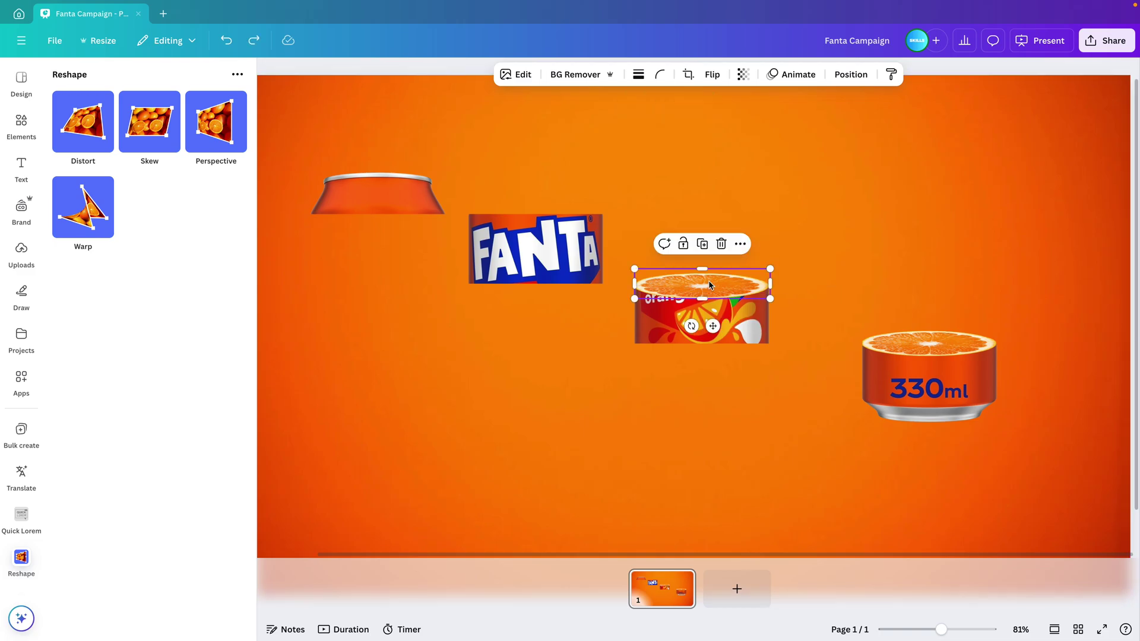
Try to flatten the slice on the "orange" piece further with the Distort reshape.
click(89, 131)
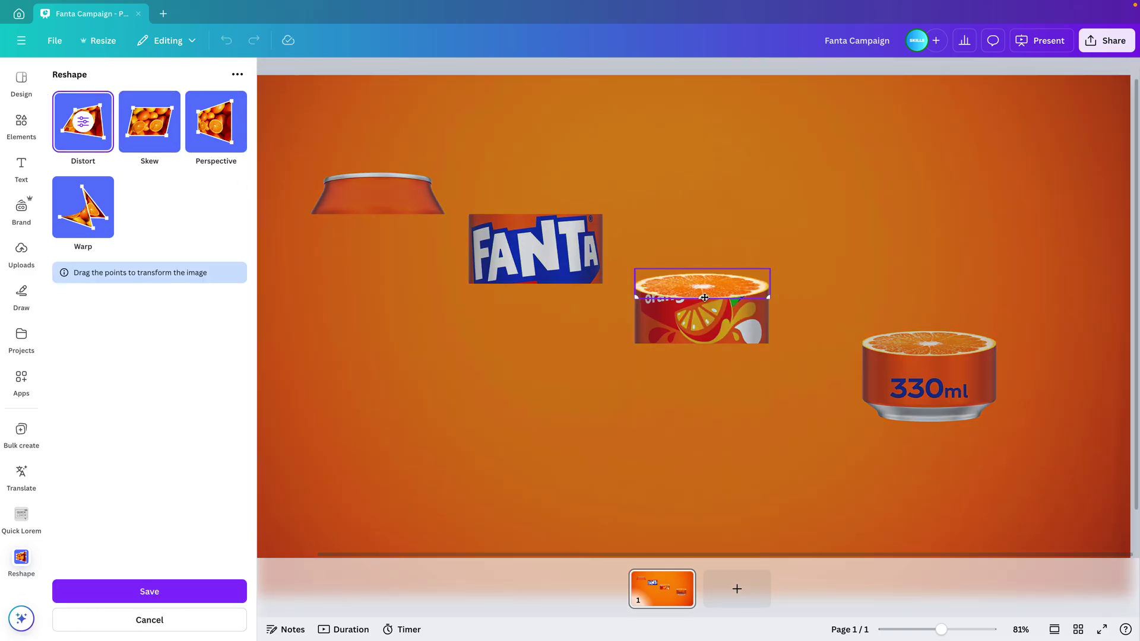
mouse_move(703, 298)
mouse_down()
mouse_move(708, 277)
mouse_move(705, 290)
mouse_up()
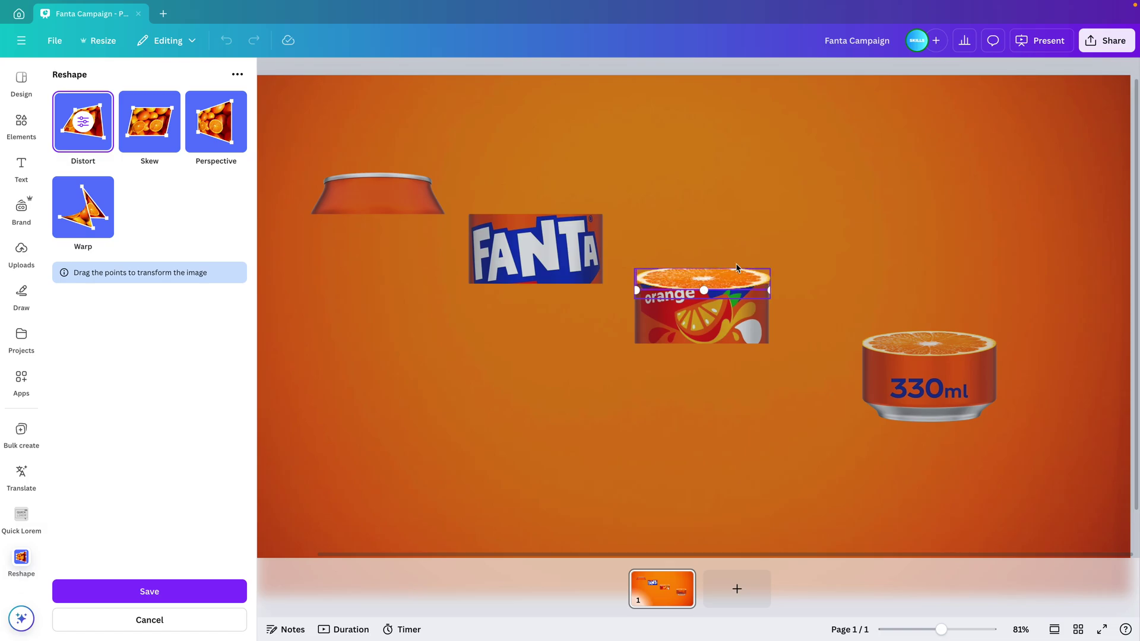
click(215, 591)
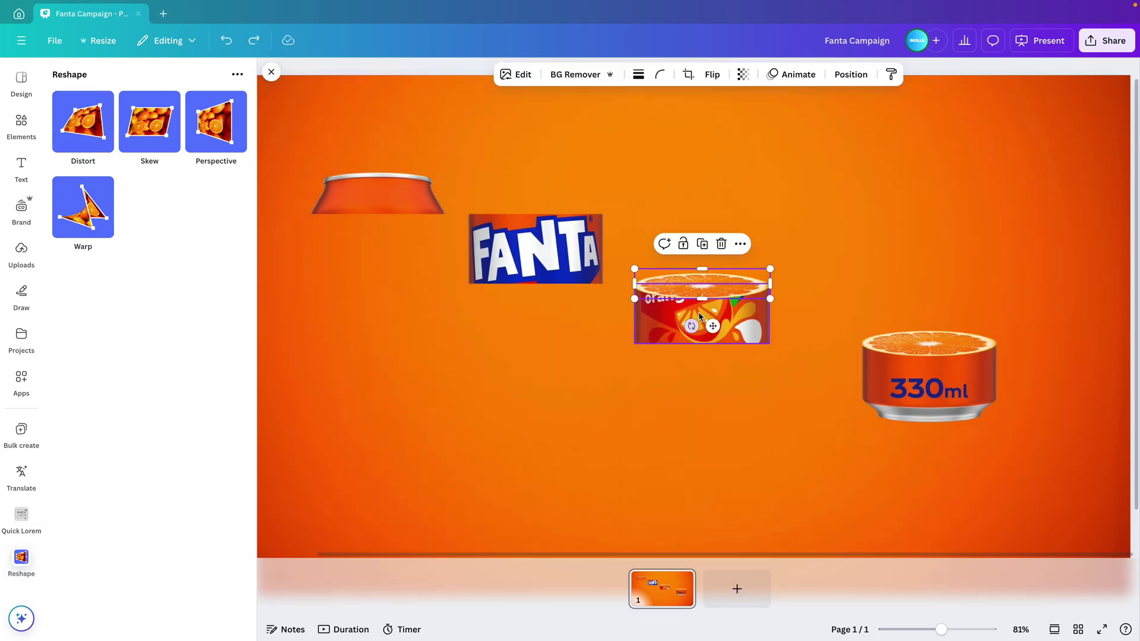
Uncrop the area above the "orange" piece's slice, flatten the slice further with Distort and seat it on the piece's upper cut edge.
drag(702, 268, 704, 224)
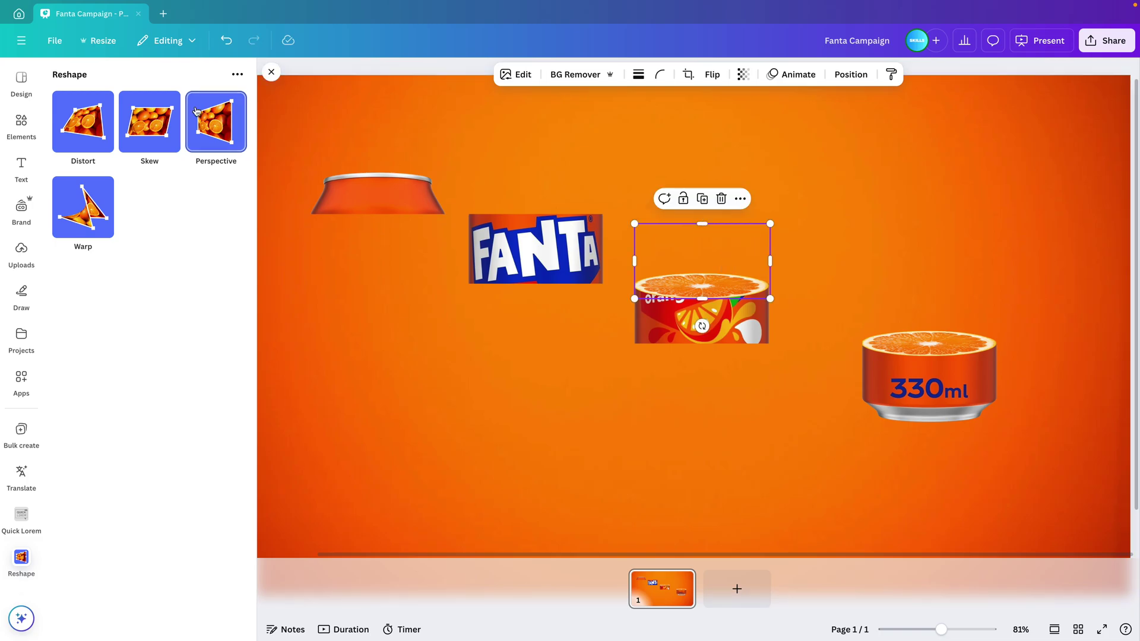
click(83, 121)
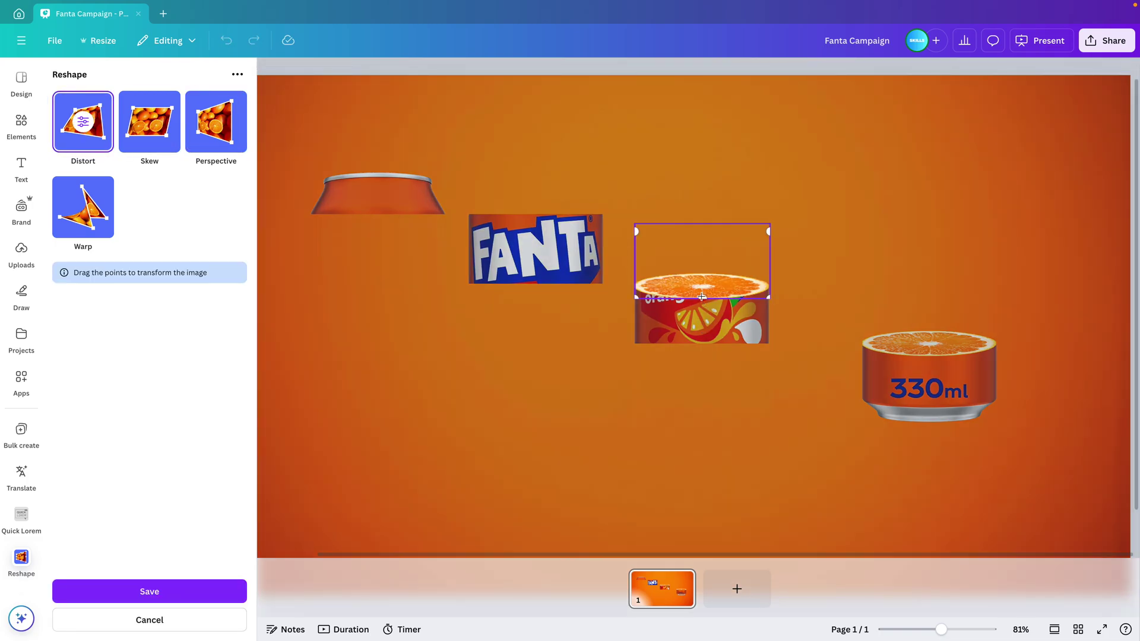
drag(702, 296, 701, 256)
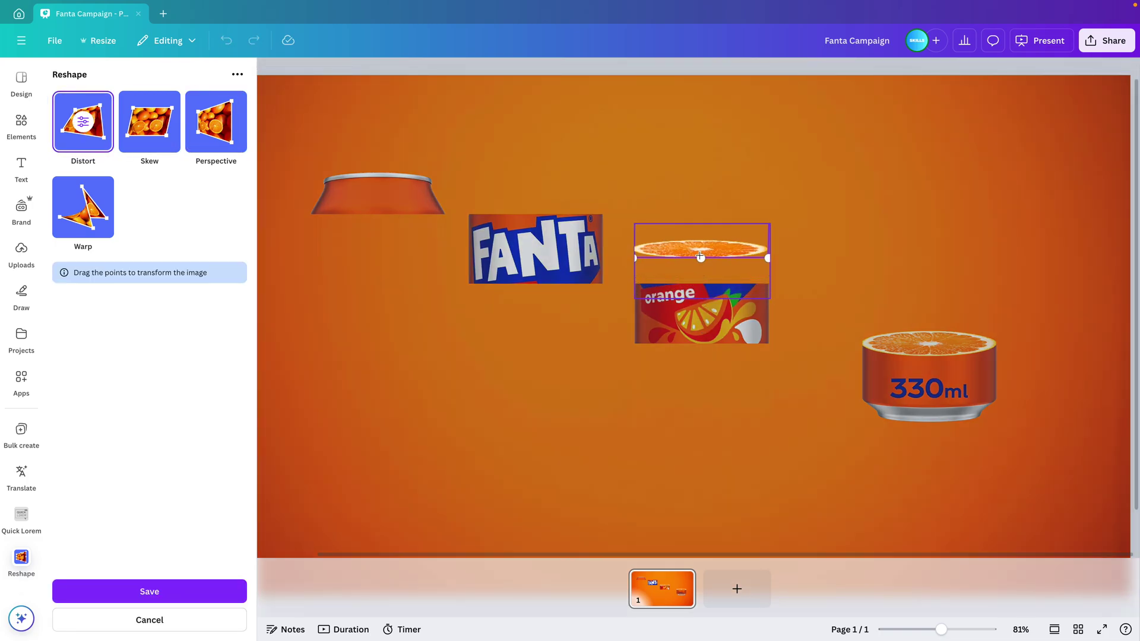
click(153, 591)
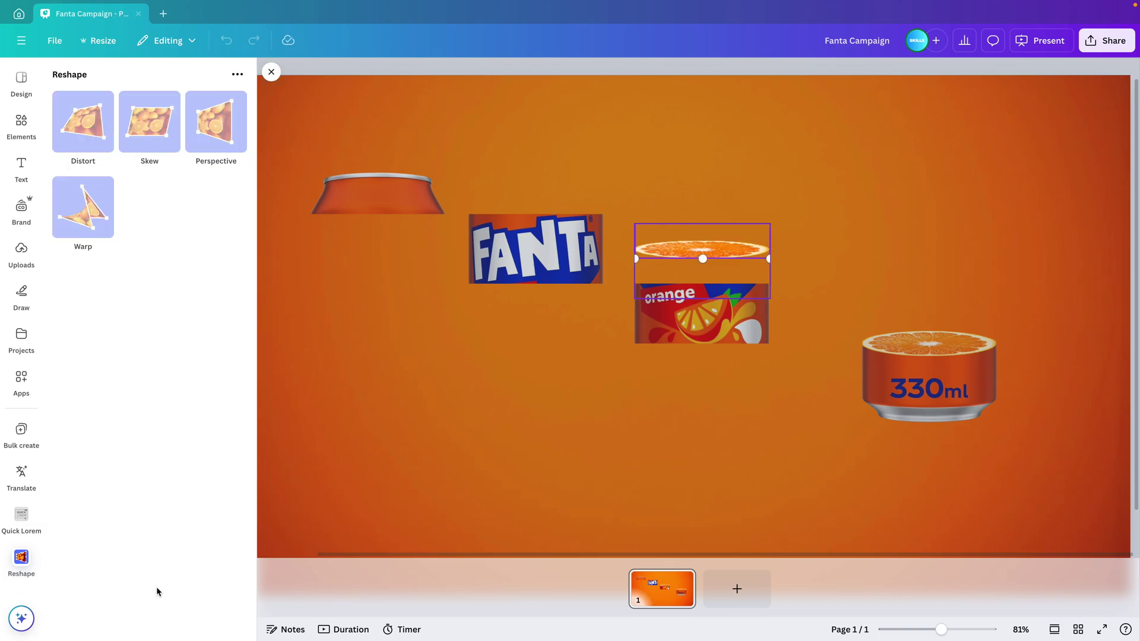
drag(709, 250, 709, 285)
click(875, 271)
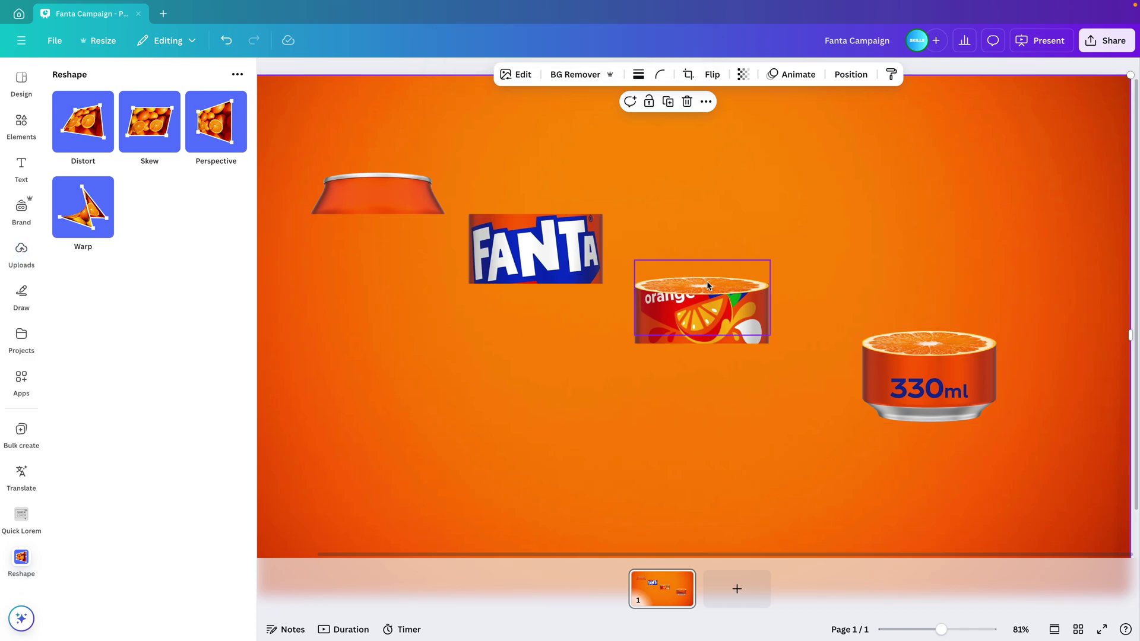
Place a copy of the thin slice at the lower edge of the "orange" piece and try flipping it vertically.
drag(707, 286, 710, 346)
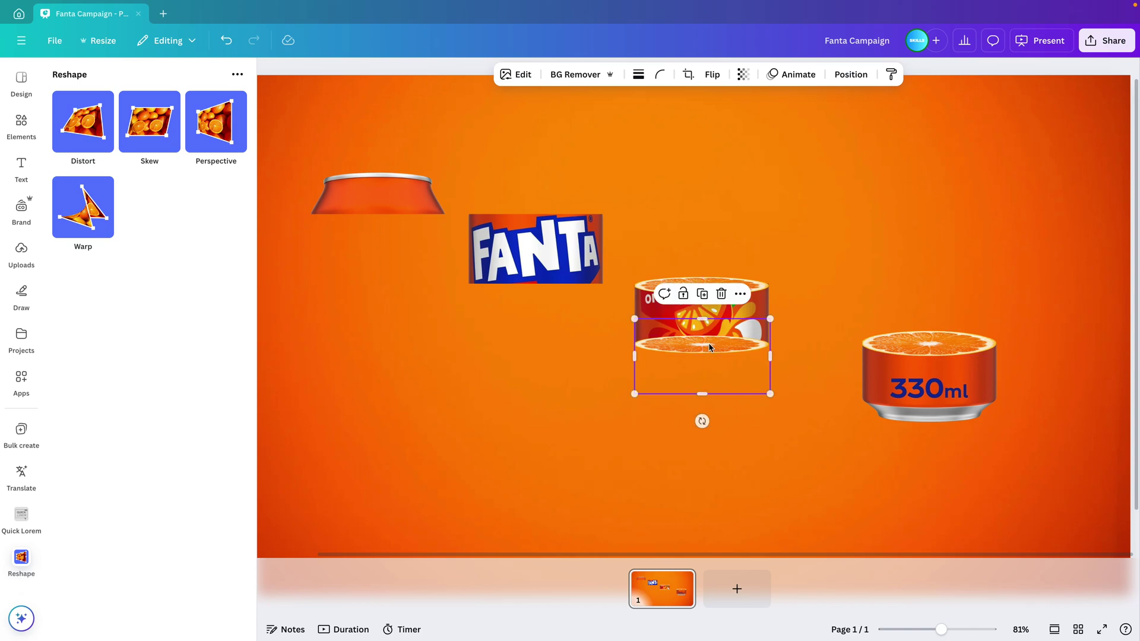
click(716, 78)
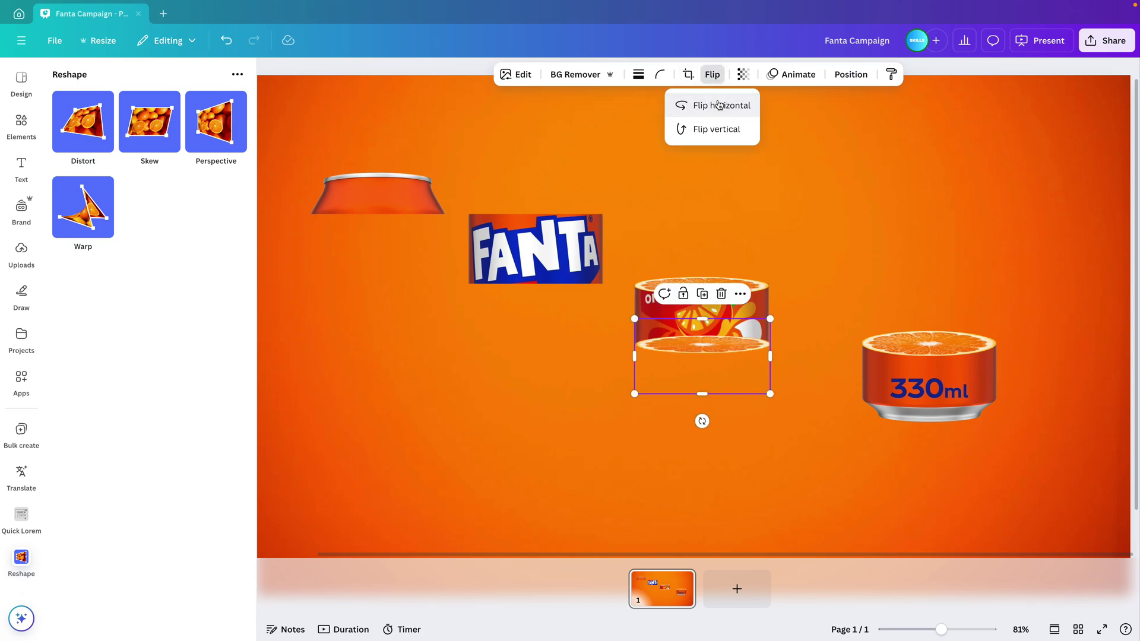
click(721, 129)
click(719, 371)
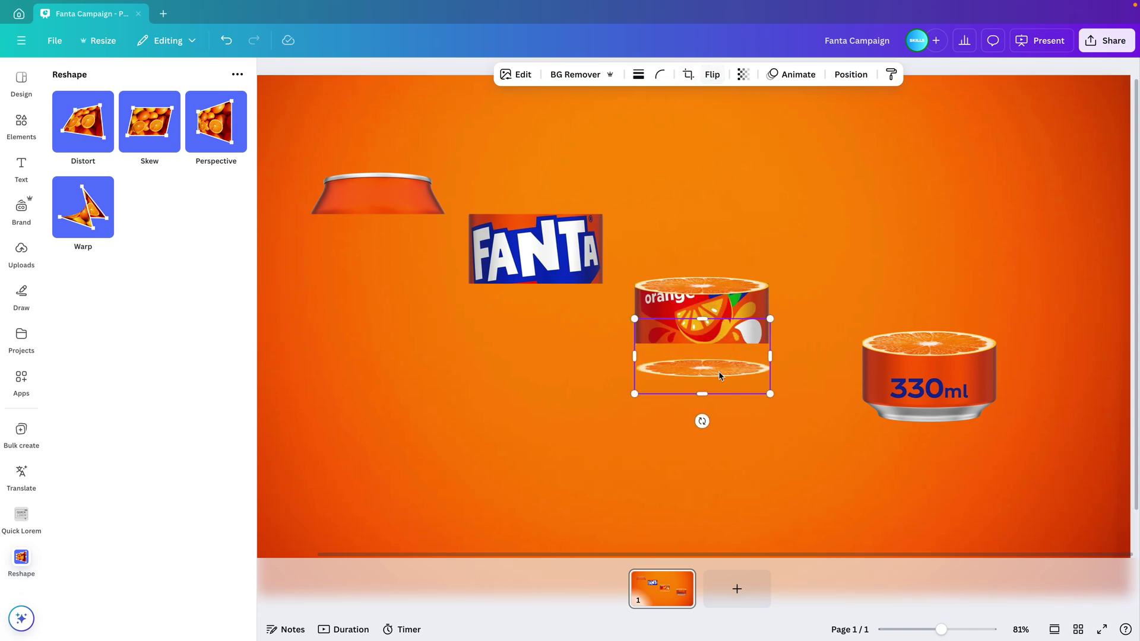
drag(718, 374, 718, 350)
key(ctrl+z)
key(ctrl+z)
Reshape the lower slice copy with Distort, seat it on the "orange" piece's bottom edge and crop the empty area below it.
drag(717, 350, 715, 351)
click(83, 121)
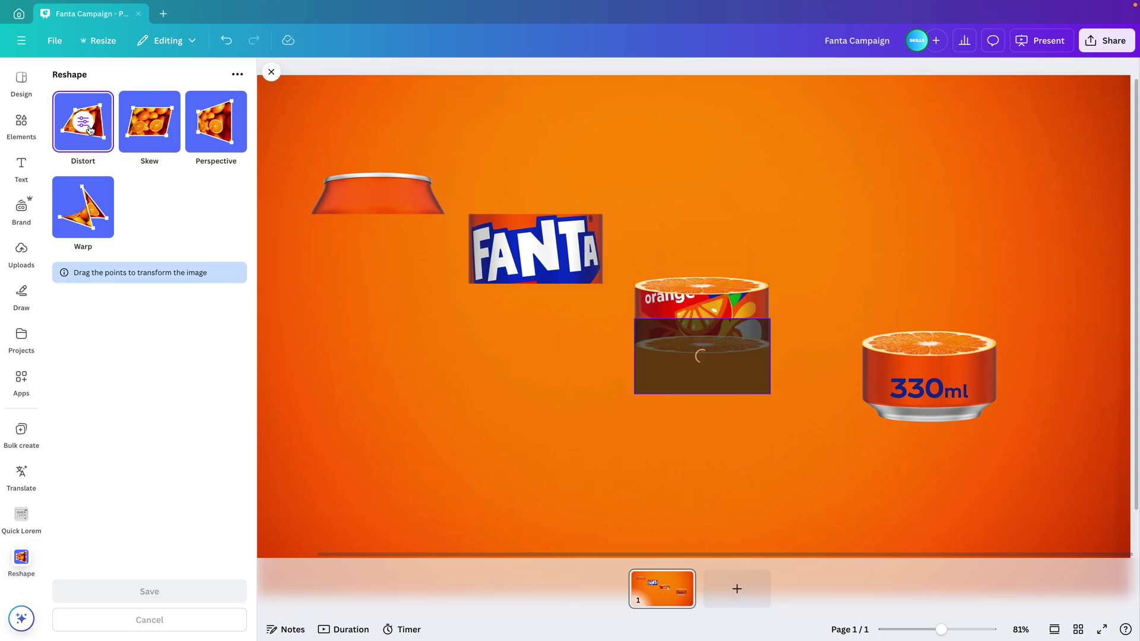
click(184, 588)
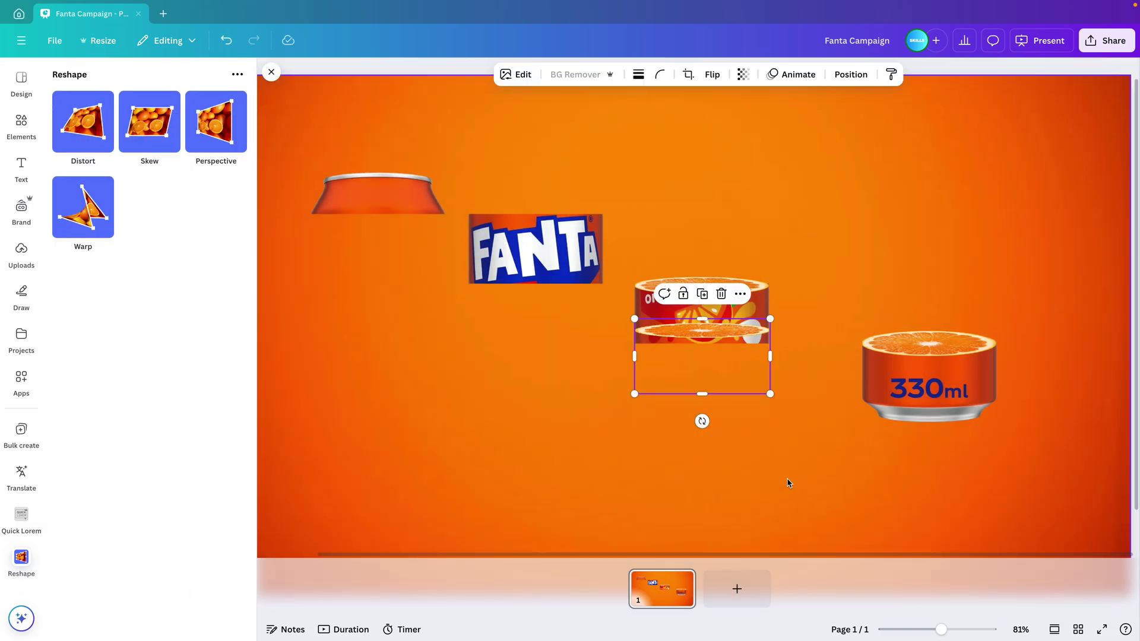
drag(730, 340, 728, 355)
drag(706, 411, 706, 388)
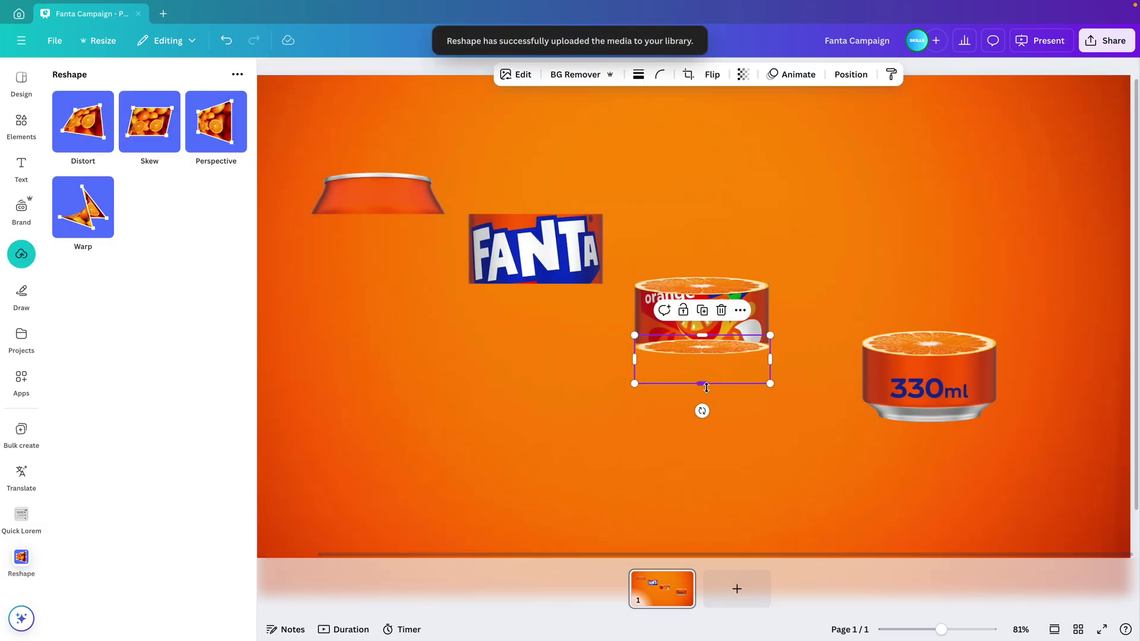
click(747, 487)
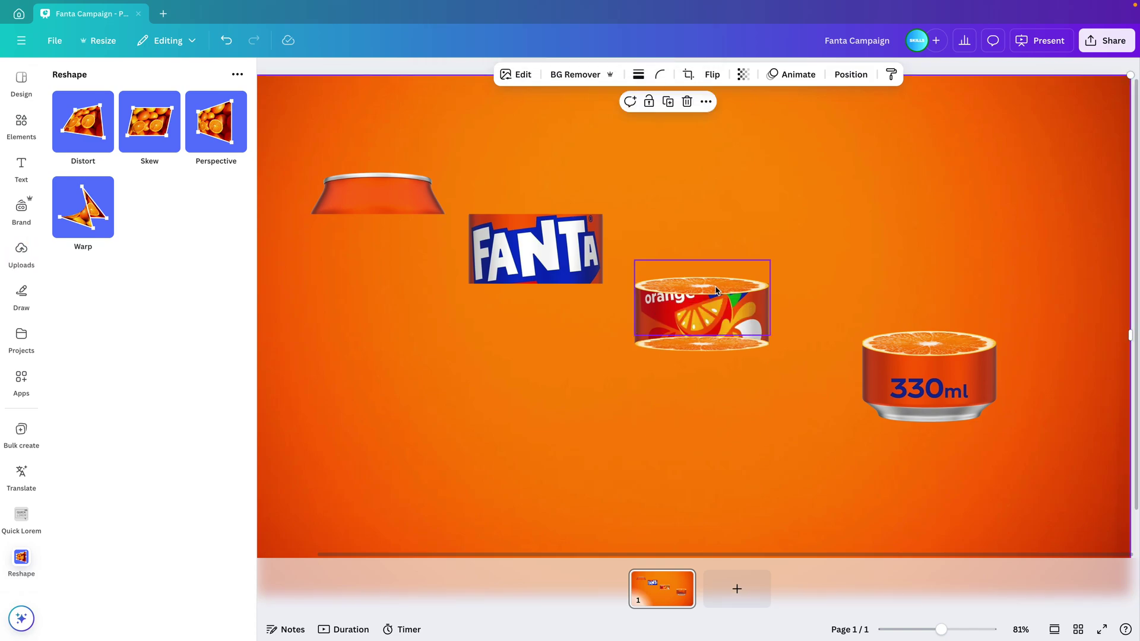
Place a copy of the "orange" piece's upper slice on the top cut edge of the FANTA piece.
drag(720, 283, 551, 208)
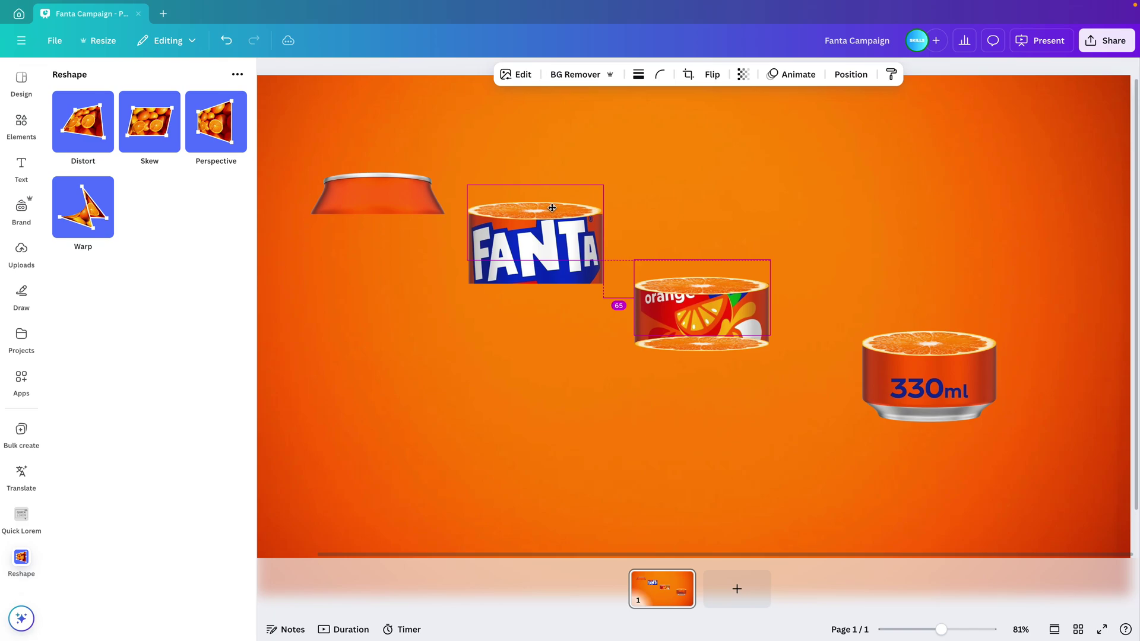
click(564, 345)
Try the lower slice under the FANTA piece, and delete the lower slices from both the "orange" and FANTA pieces.
drag(731, 364, 569, 294)
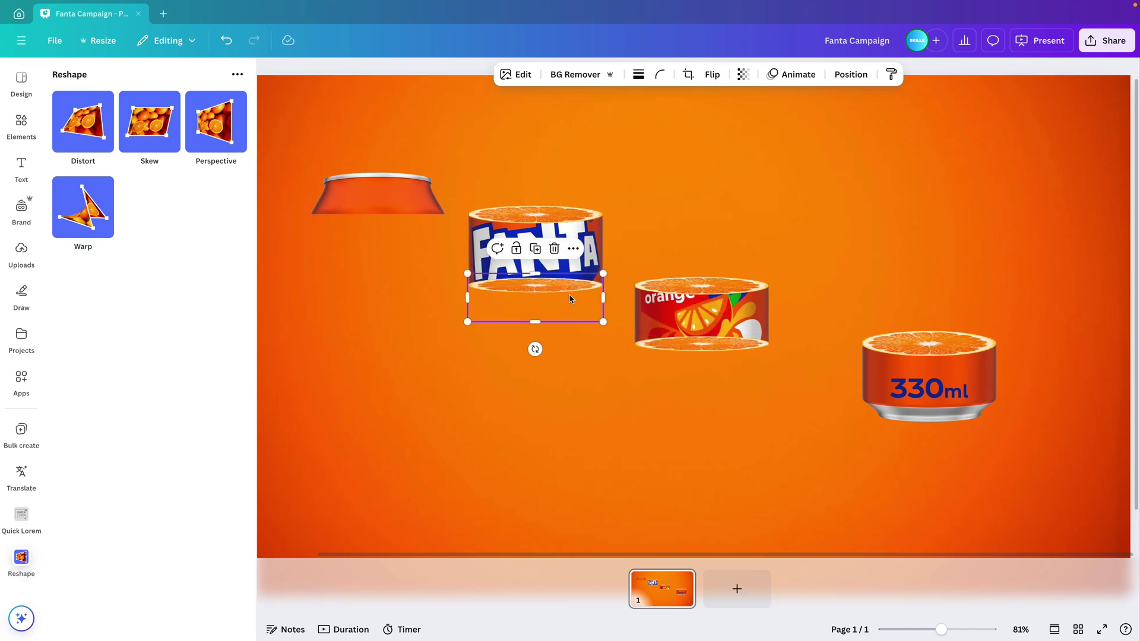
key(ctrl+z)
key(Delete)
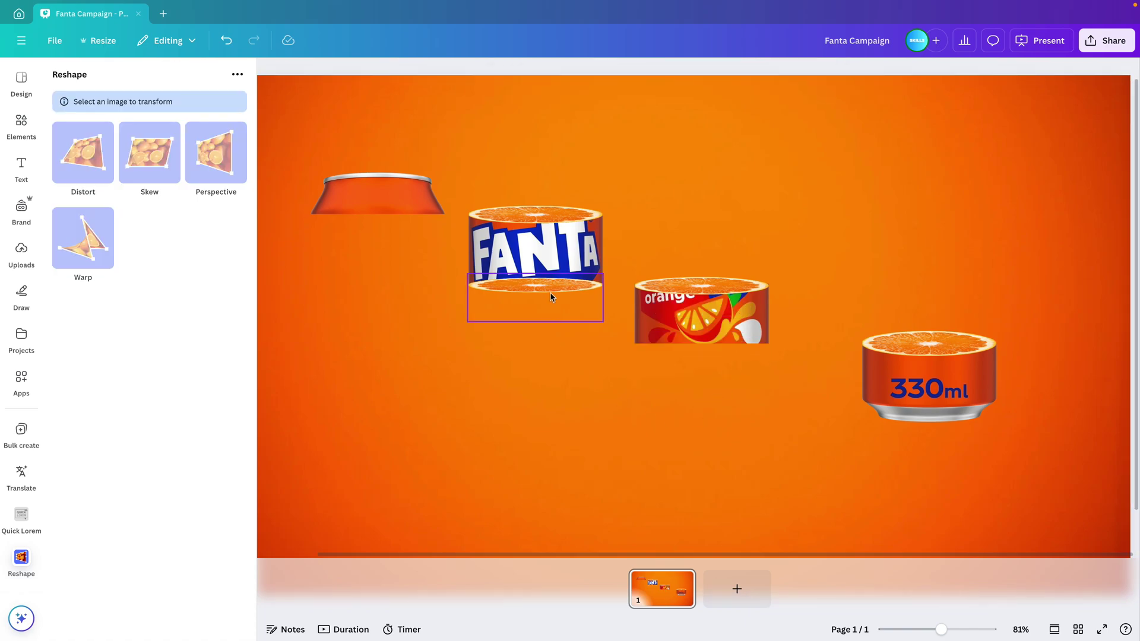
click(504, 297)
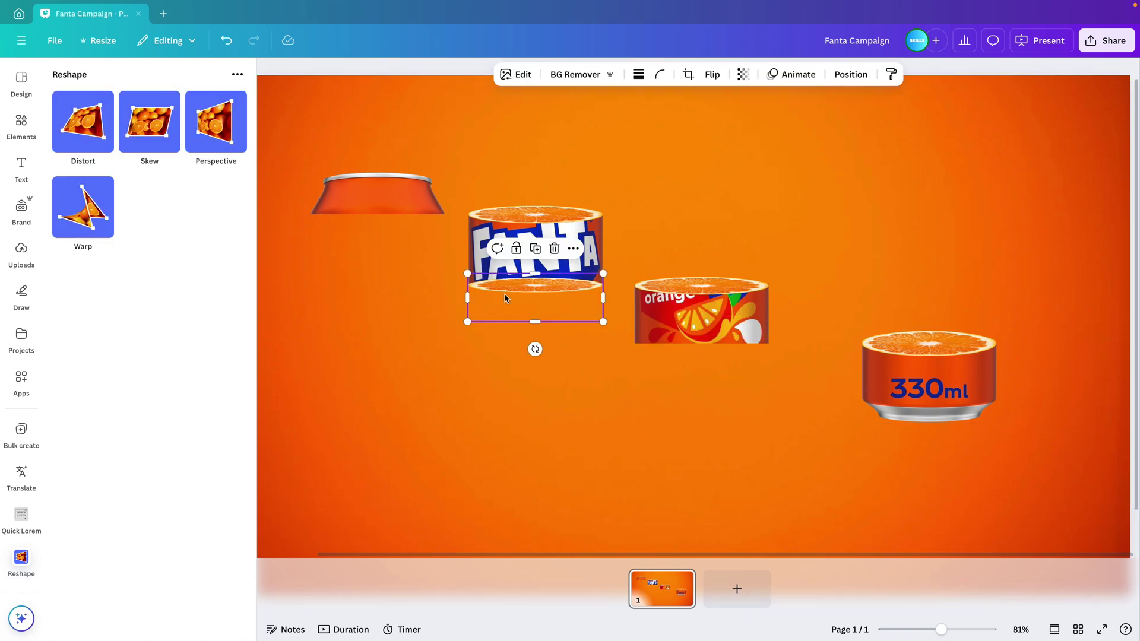
key(Delete)
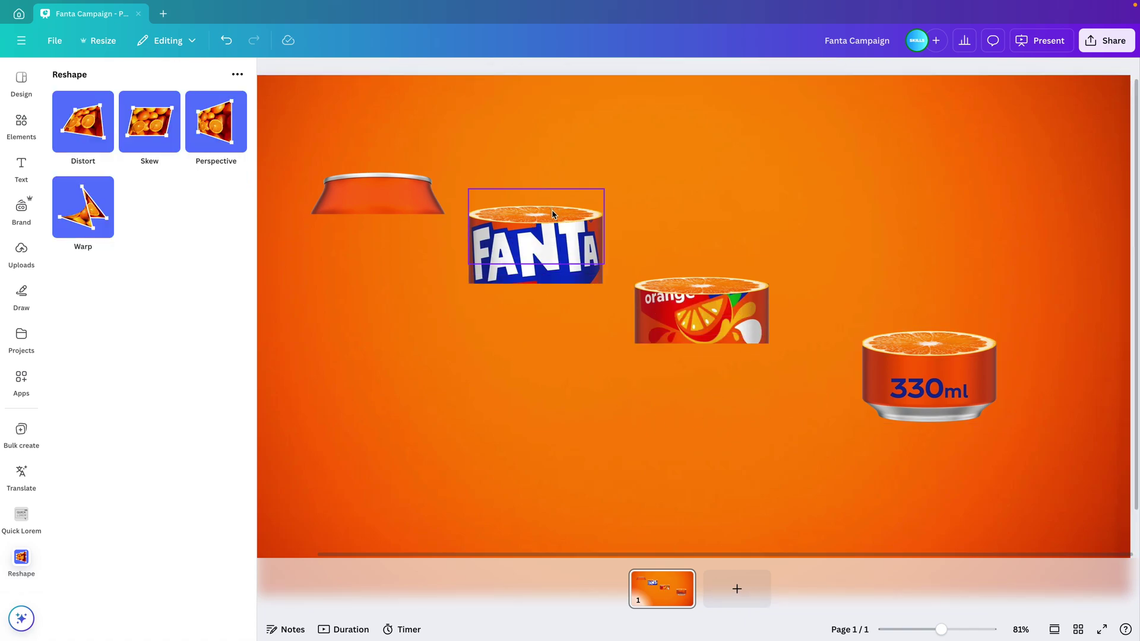
Place a copy of the FANTA piece's slice on the lower cut edge of the lid piece.
drag(553, 214, 397, 228)
click(397, 392)
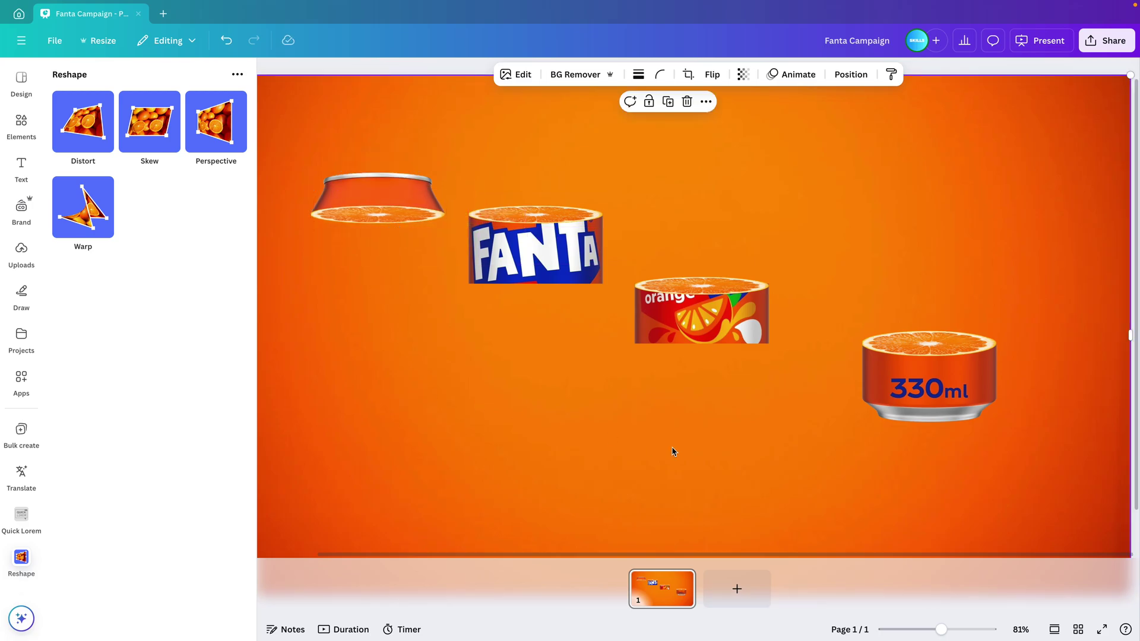
Group the 330ml can piece with its slice, and group the "orange" can piece with its slice.
click(946, 338)
shift+click(953, 390)
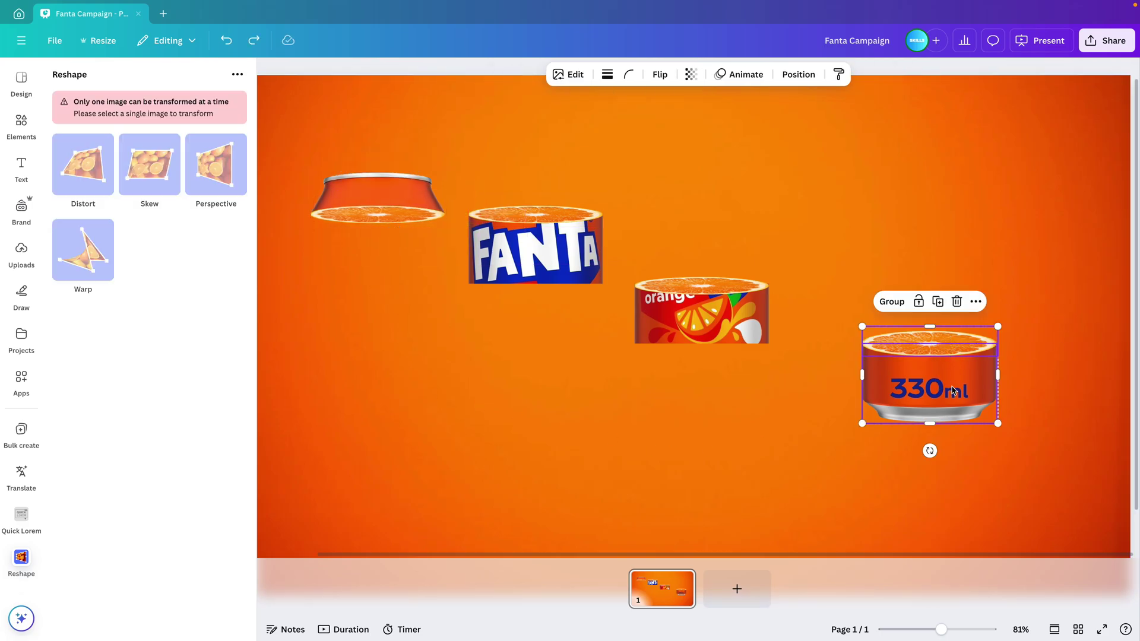
key(super+g)
click(693, 286)
shift+click(719, 319)
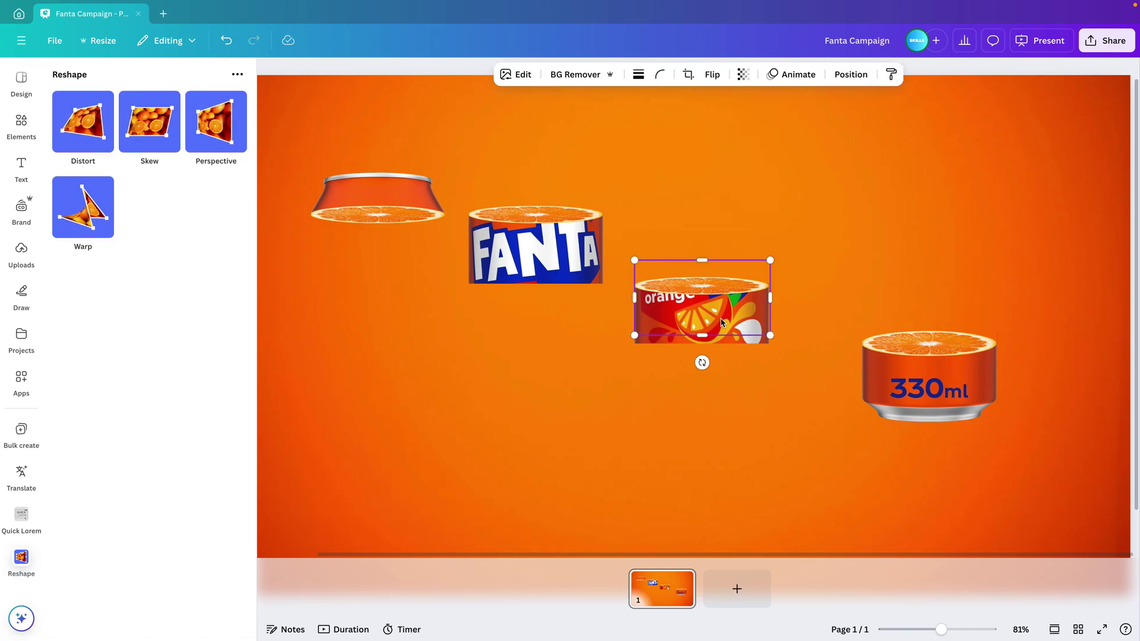
click(730, 342)
shift+click(721, 281)
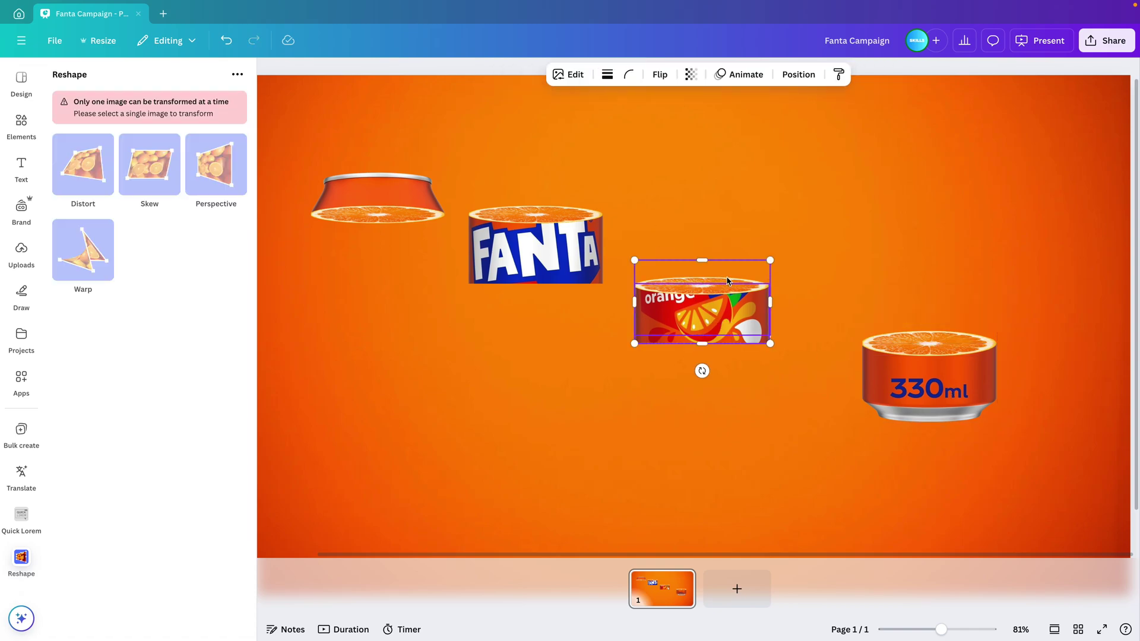
click(668, 235)
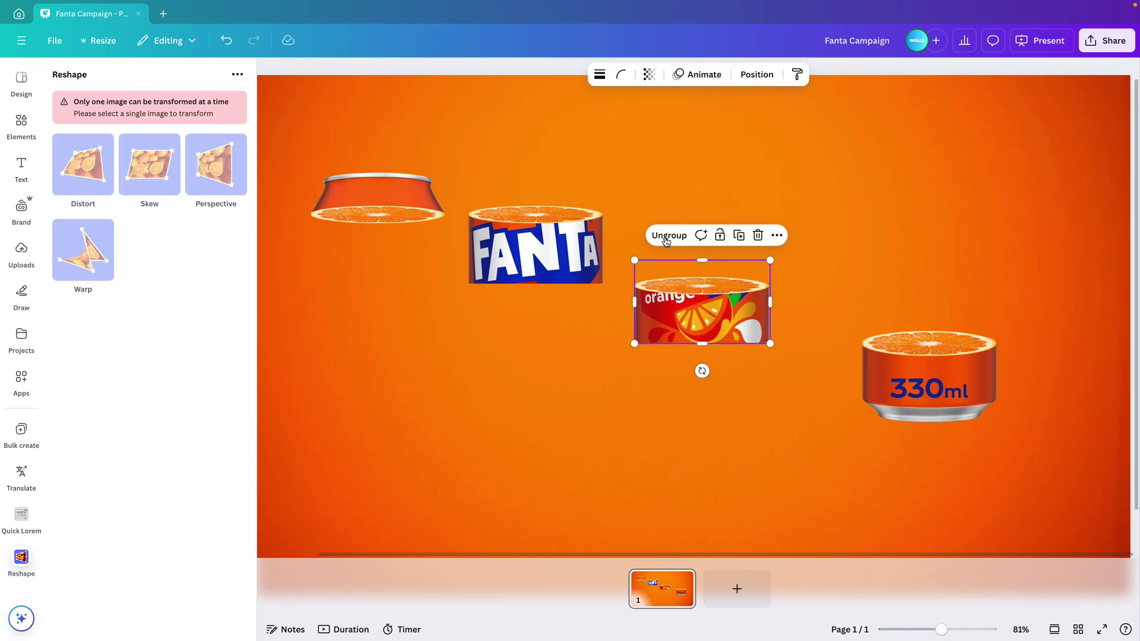
Group the FANTA piece with its slice, and group the lid piece with its slice.
click(535, 252)
shift+click(536, 215)
click(495, 164)
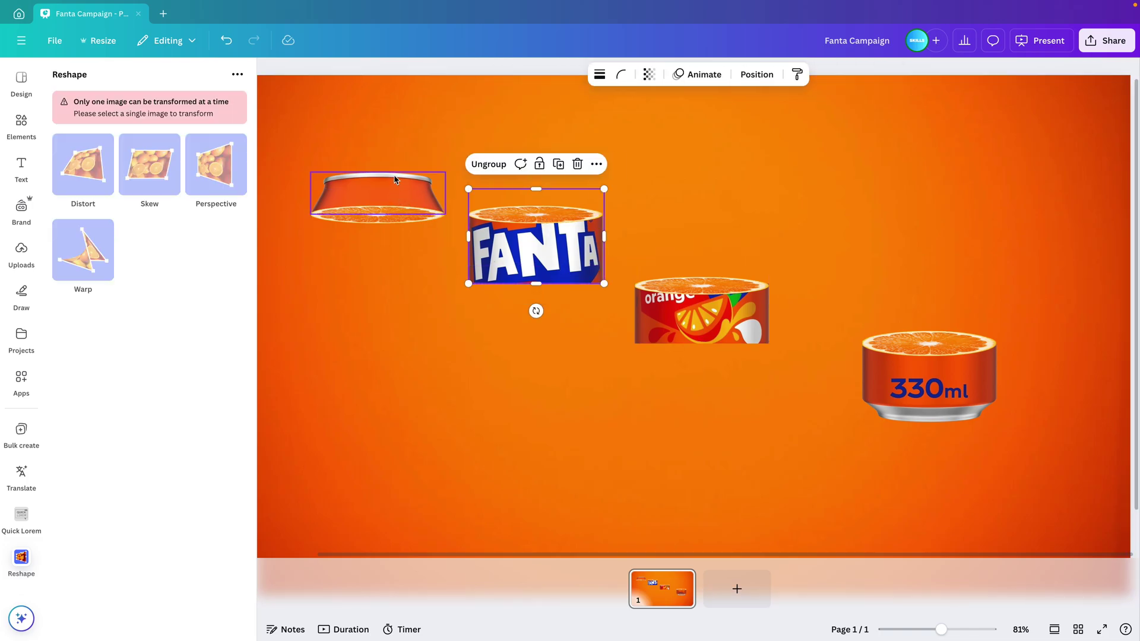
click(420, 211)
shift+click(401, 220)
click(435, 366)
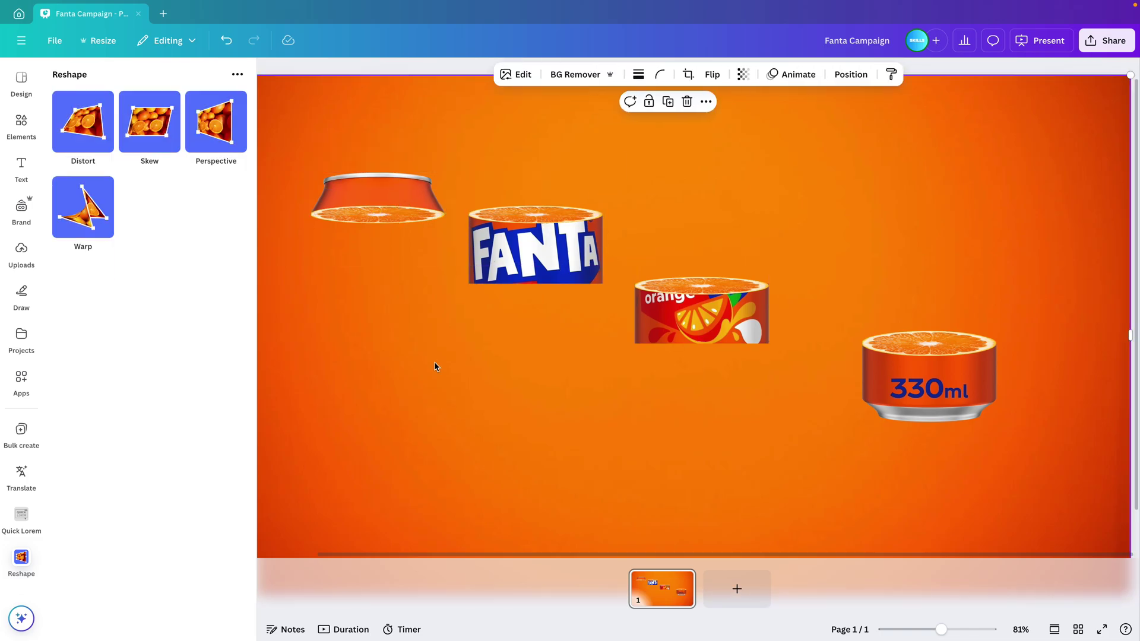
Close Reshape, move the 330ml piece to the lower middle of the design and tilt it slightly clockwise.
scroll(435, 367, down, 3)
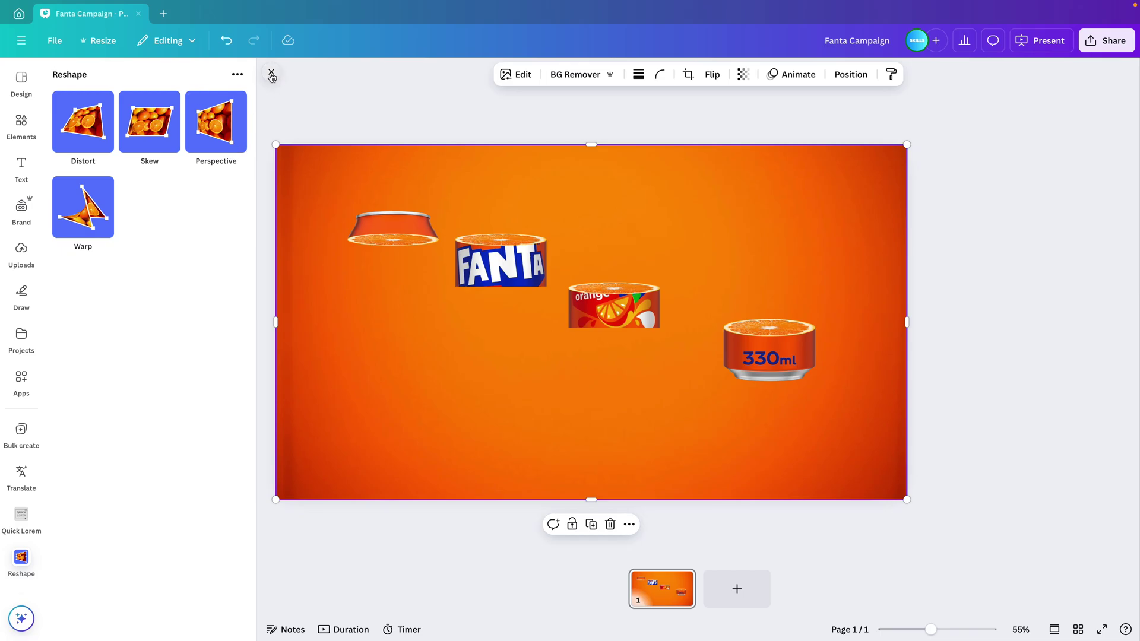
click(272, 75)
click(1009, 205)
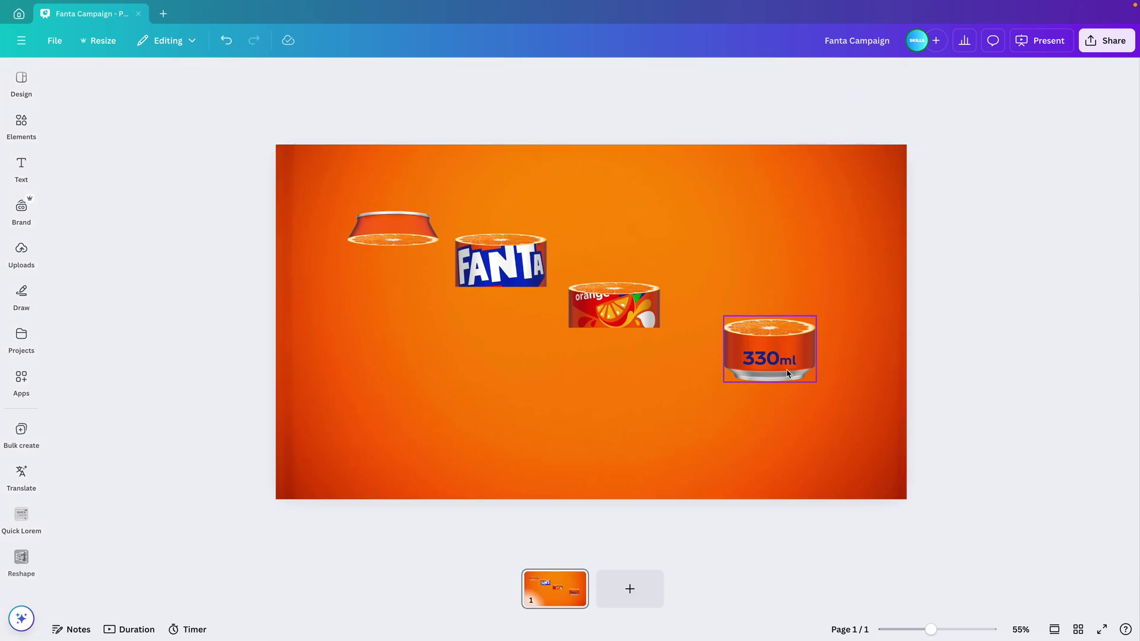
drag(788, 373, 624, 420)
drag(594, 473, 580, 476)
Tilt the "orange" piece counter-clockwise and the FANTA piece clockwise, stacking them in that order above the 330ml piece.
click(620, 317)
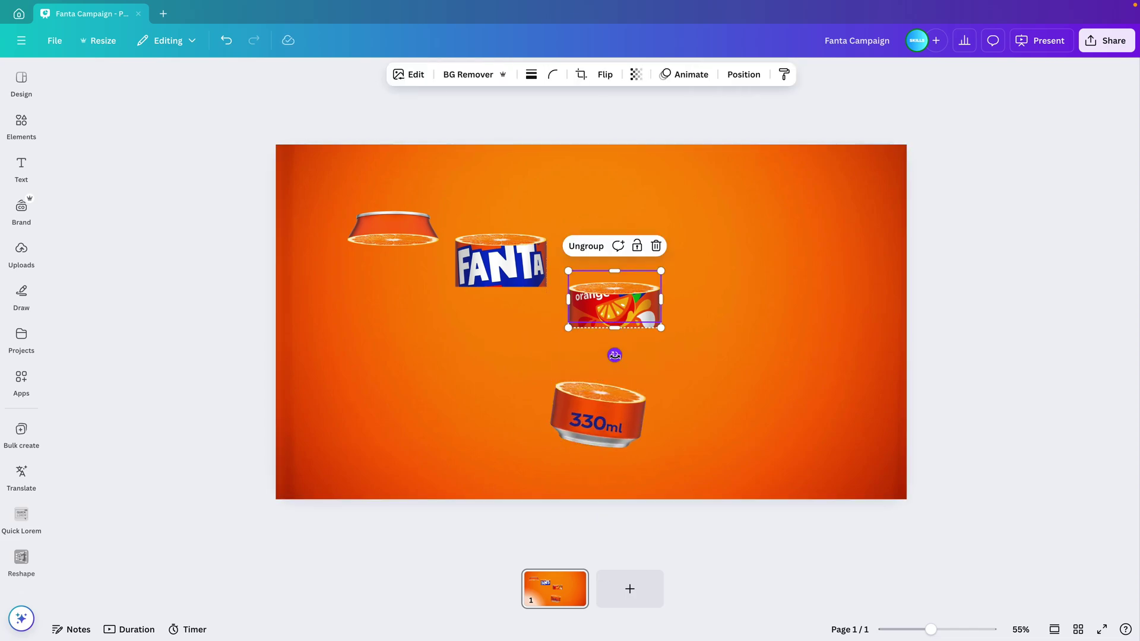
mouse_move(613, 355)
mouse_down()
mouse_move(636, 356)
mouse_move(627, 355)
mouse_up()
drag(631, 310, 598, 362)
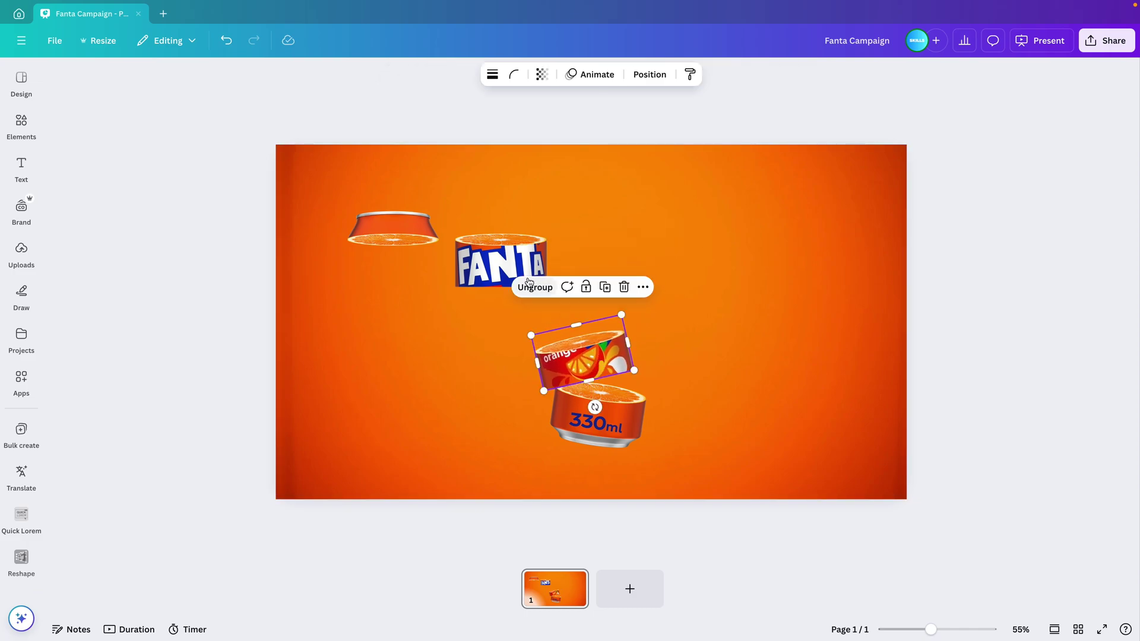
click(512, 271)
drag(501, 311, 571, 315)
Move the lid piece to the top of the can stack, tilt it counter-clockwise and seat it on the FANTA piece.
click(408, 233)
drag(408, 233, 575, 259)
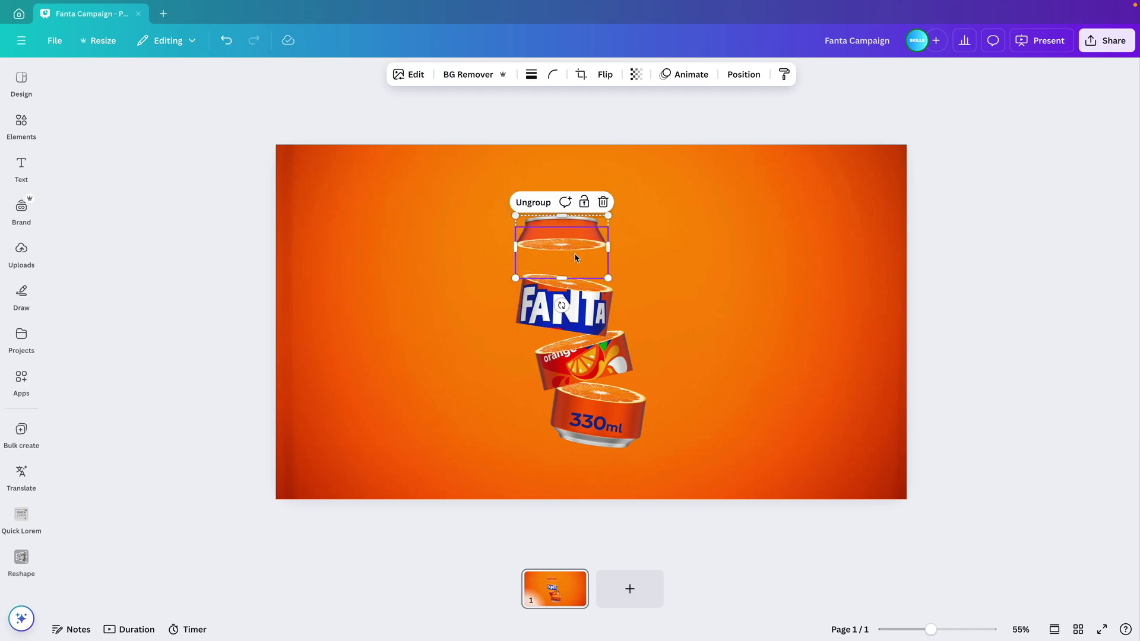
mouse_move(562, 306)
mouse_down()
mouse_move(603, 339)
mouse_move(579, 315)
mouse_up()
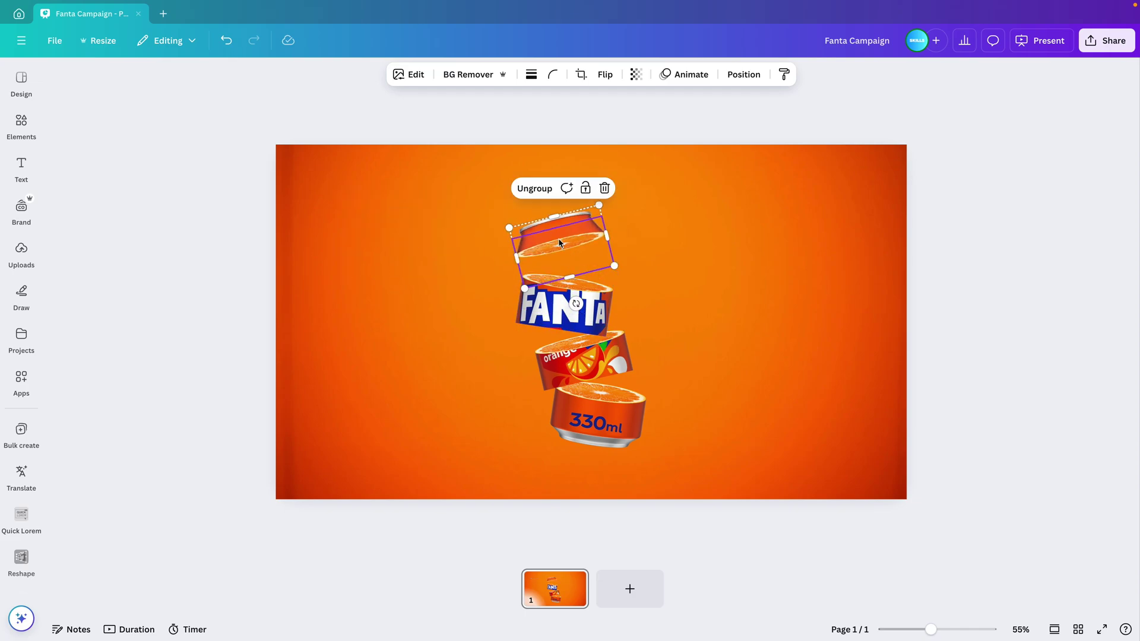
mouse_move(560, 243)
mouse_down()
mouse_move(564, 260)
mouse_move(550, 258)
mouse_up()
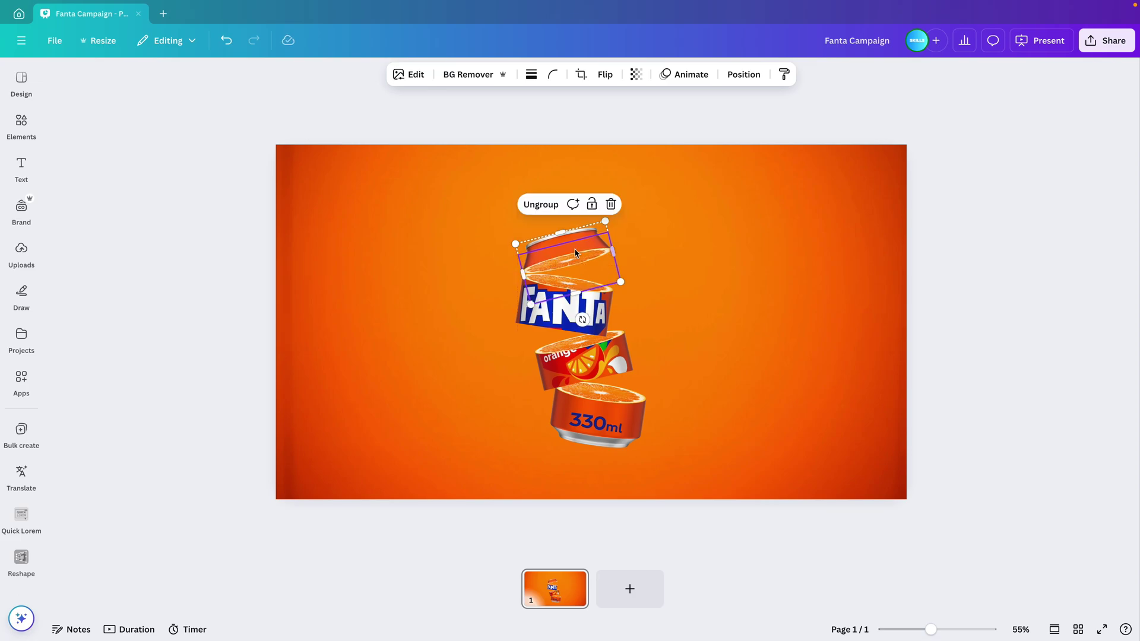
Shift the "orange" piece slightly left and move the FANTA and lid pieces right and down to tighten the can stack.
click(685, 269)
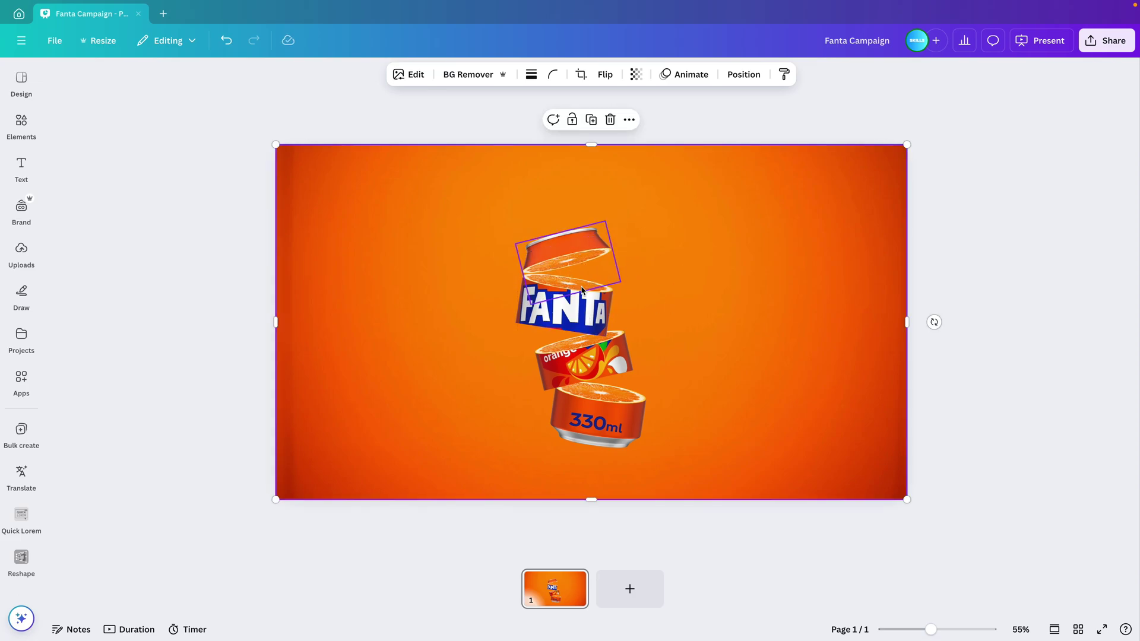
drag(586, 362, 580, 370)
click(591, 314)
drag(591, 315, 618, 329)
drag(538, 261, 562, 270)
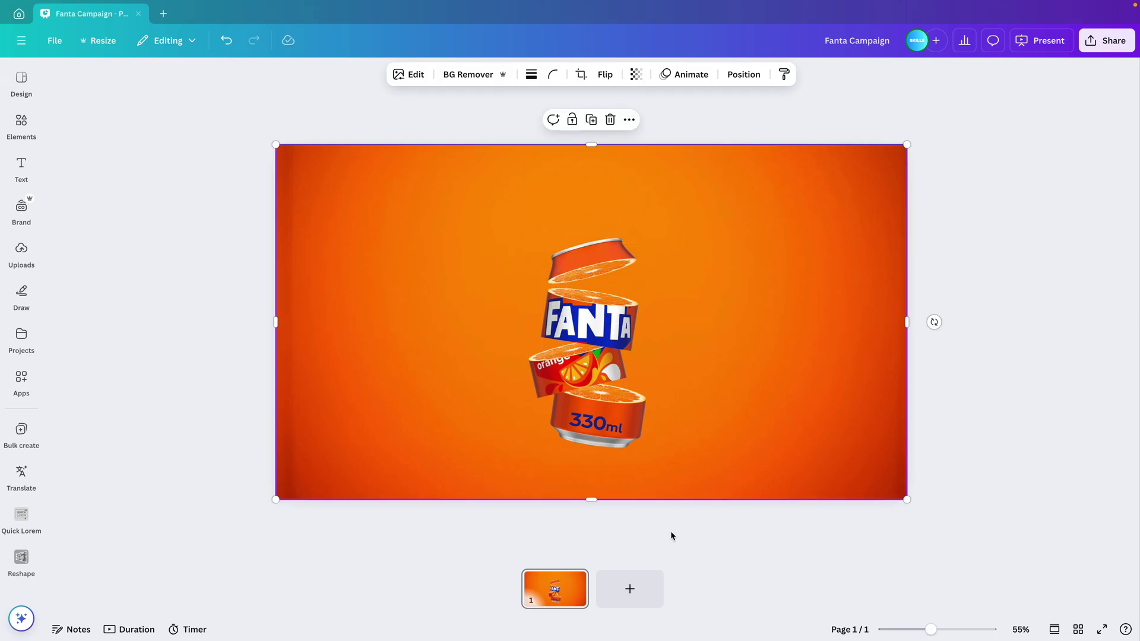
Select all four can pieces together, enlarge the stack and reposition it near the middle of the design.
drag(671, 531, 522, 204)
drag(654, 238, 711, 190)
drag(638, 288, 618, 289)
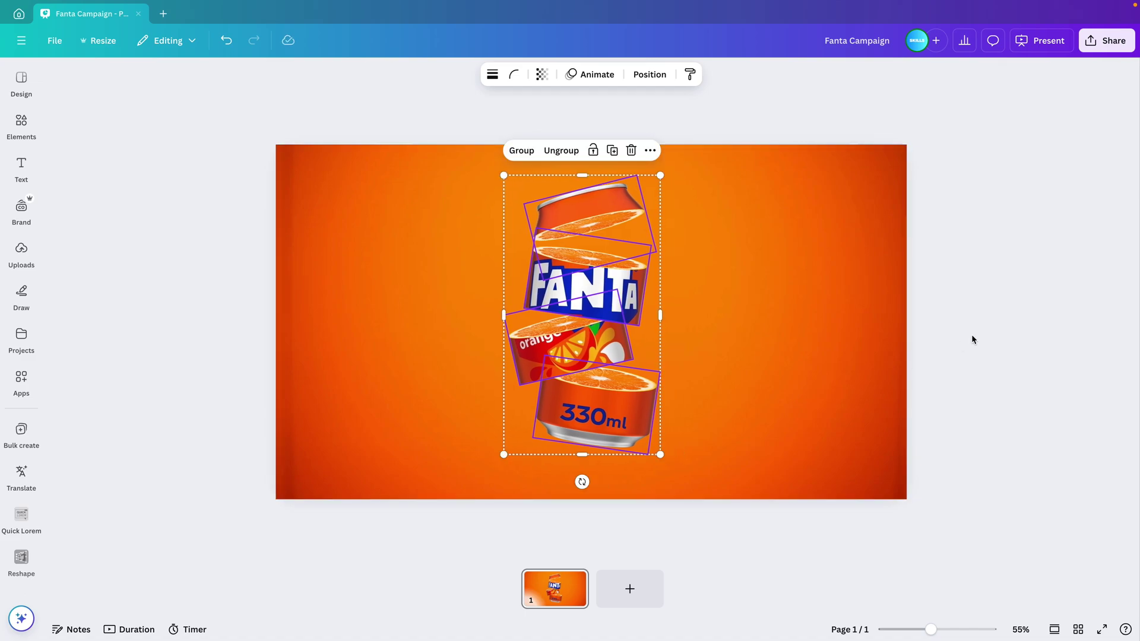
click(979, 336)
Undo the freehand shift of the lid piece and nudge it down in small steps until it meets the FANTA piece.
drag(577, 212, 574, 218)
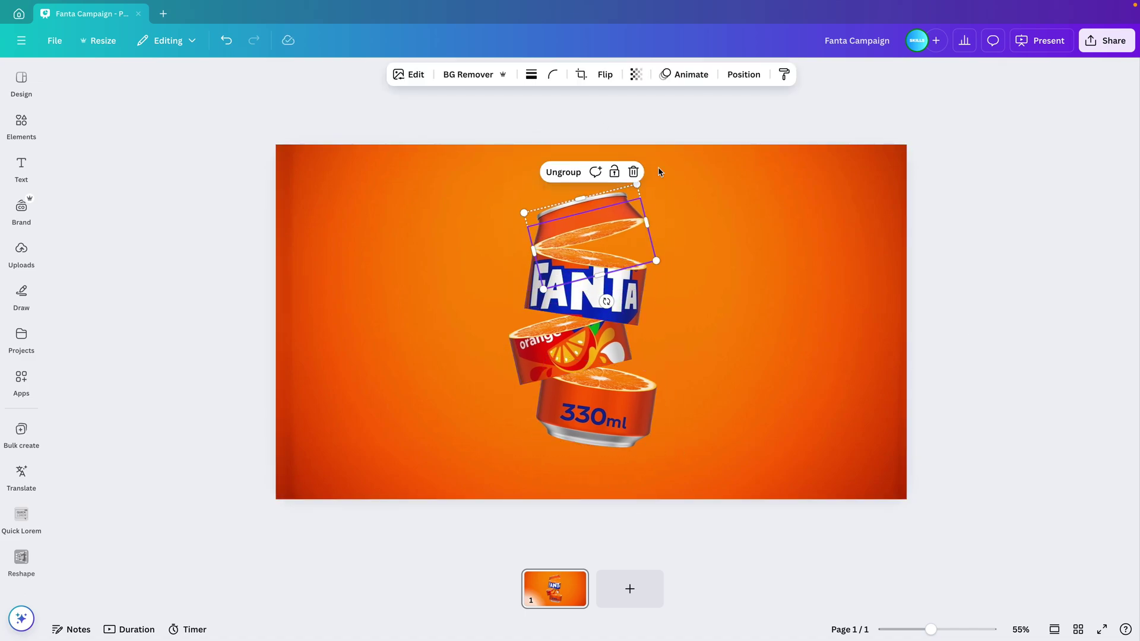
key(ctrl+z)
key(Down)
key(Down)
key(Down)
key(Down)
key(Down)
key(Down)
key(Down)
key(Down)
key(Down)
key(Down)
key(Down)
key(Down)
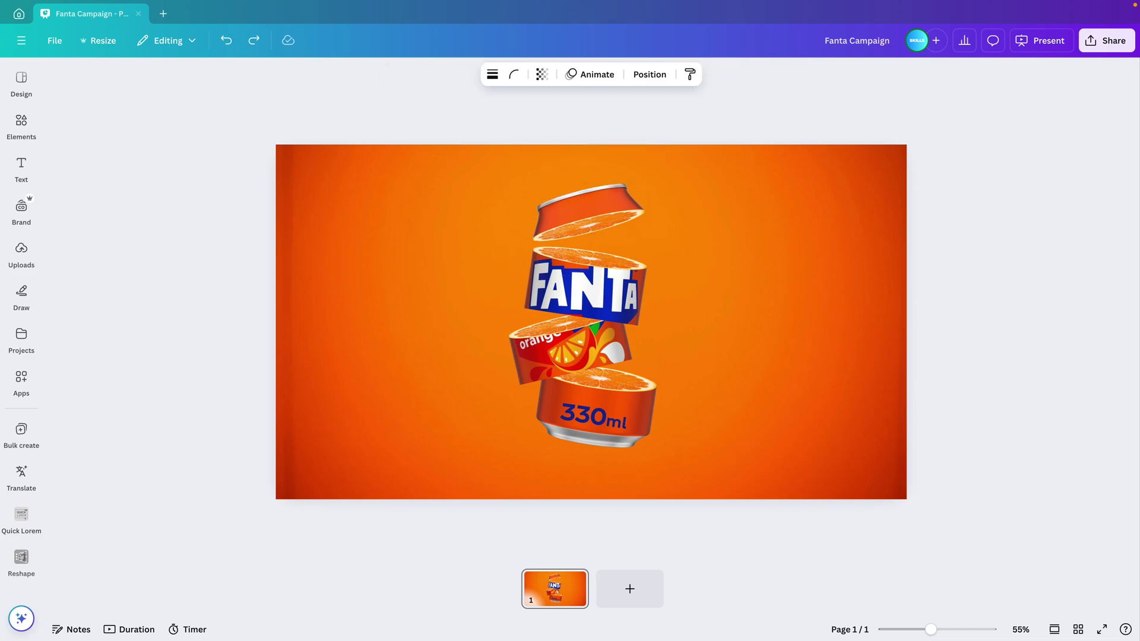
key(Down)
key(Down)
key(Down)
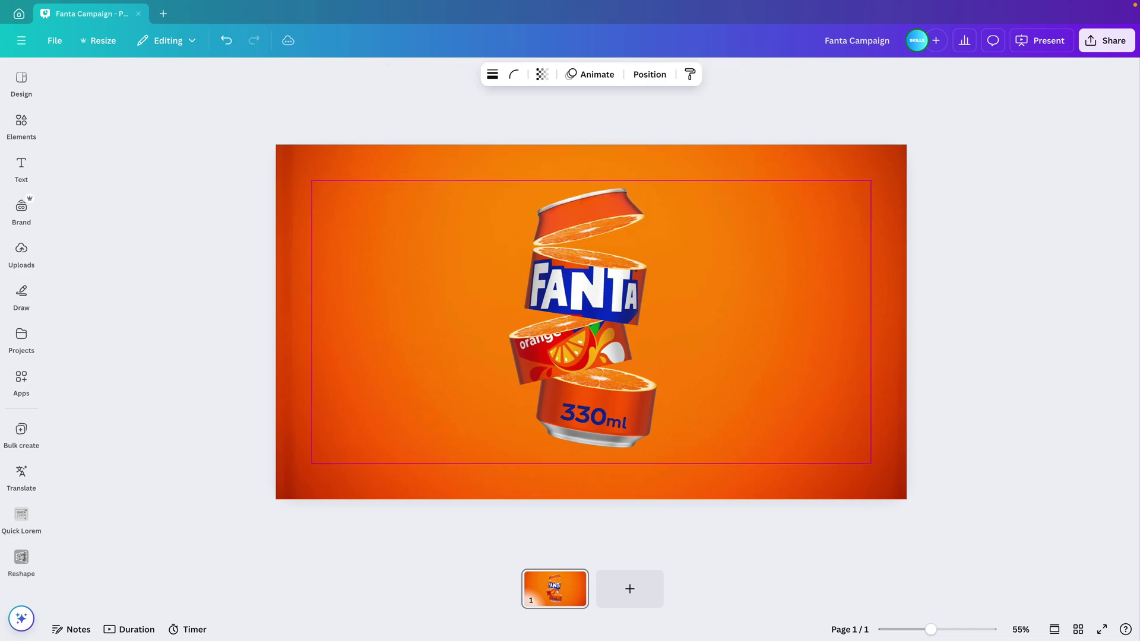
key(Down)
key(Down)
key(Down)
key(Down)
key(Down)
key(Down)
key(Down)
key(Down)
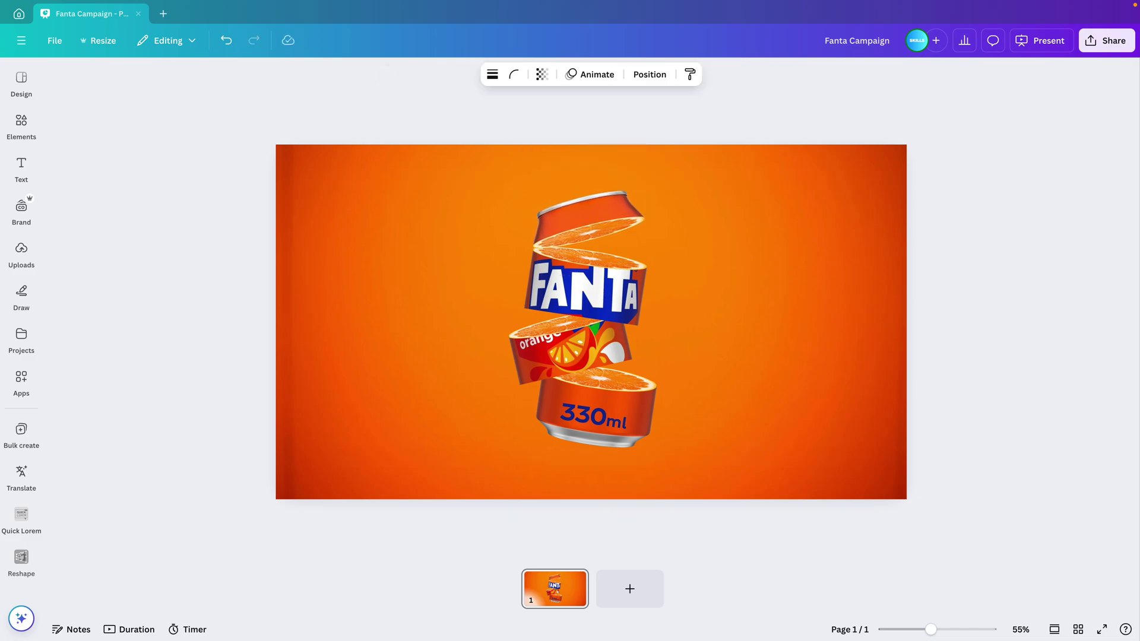
click(591, 206)
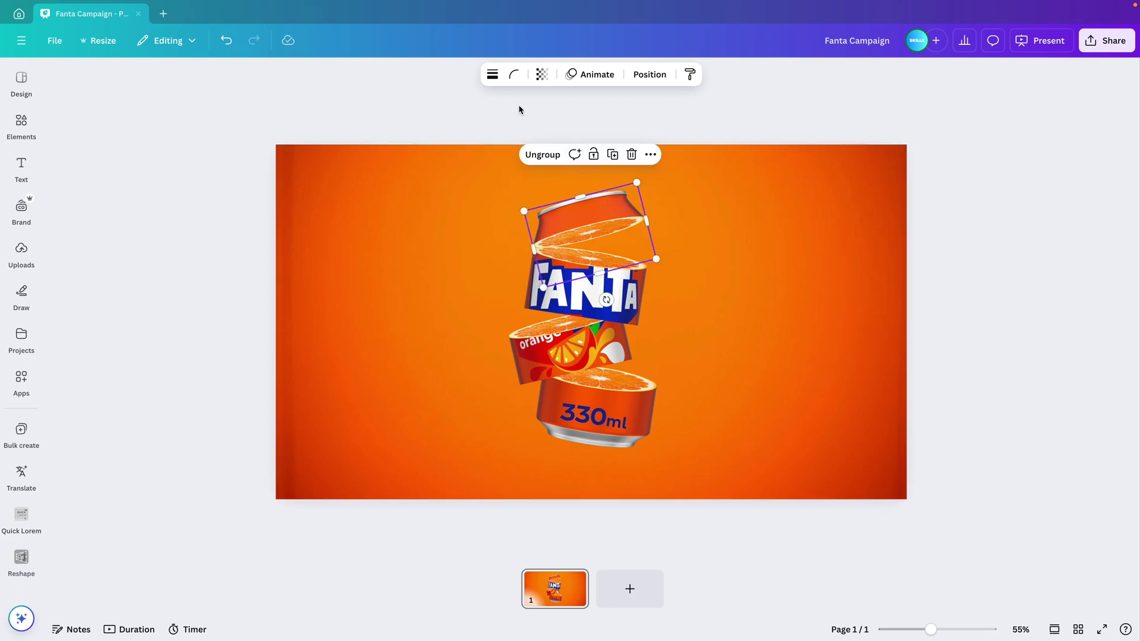
Select all four can pieces, scale the stack down slightly and center it on the page.
drag(519, 110, 659, 498)
drag(660, 182, 657, 189)
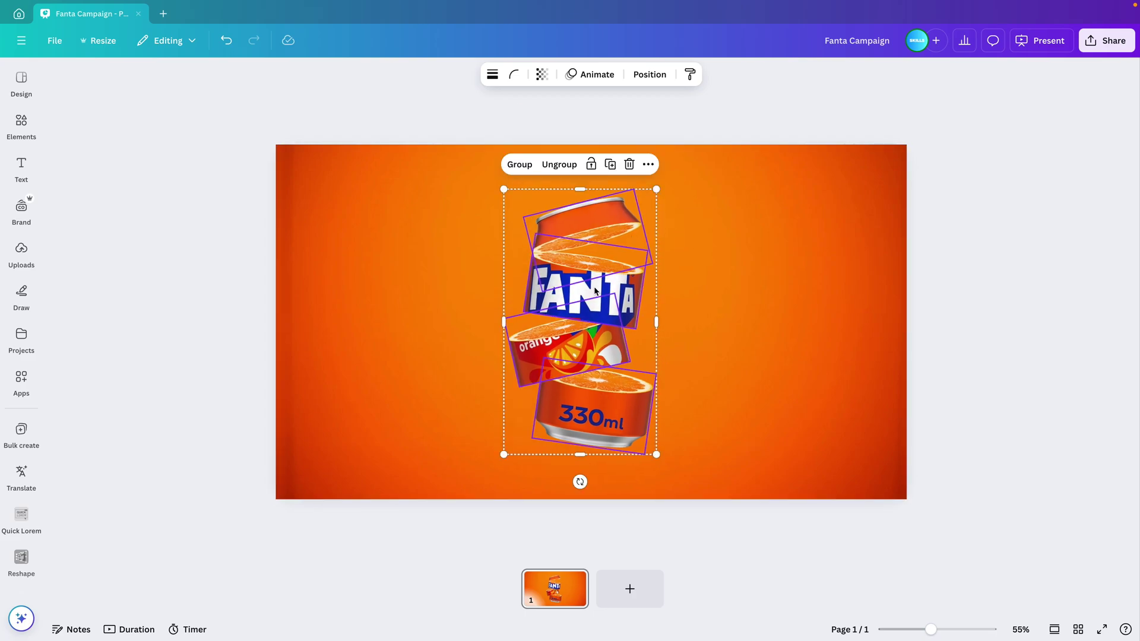
drag(596, 291, 607, 291)
click(1056, 284)
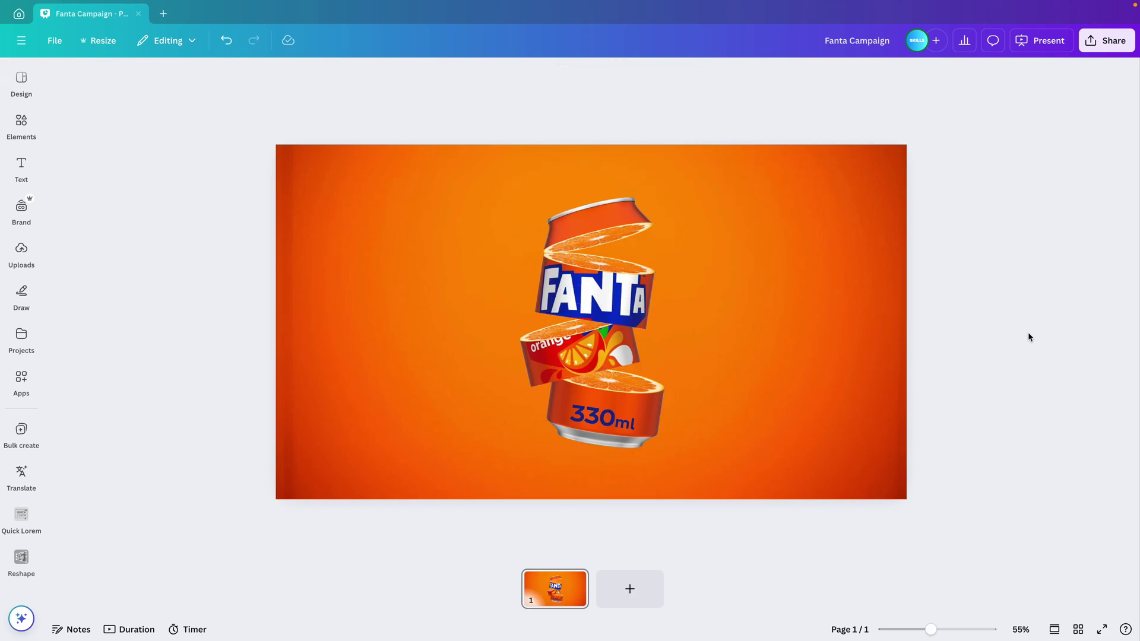
Search the elements library for "shadow" and limit the results to graphics.
click(21, 125)
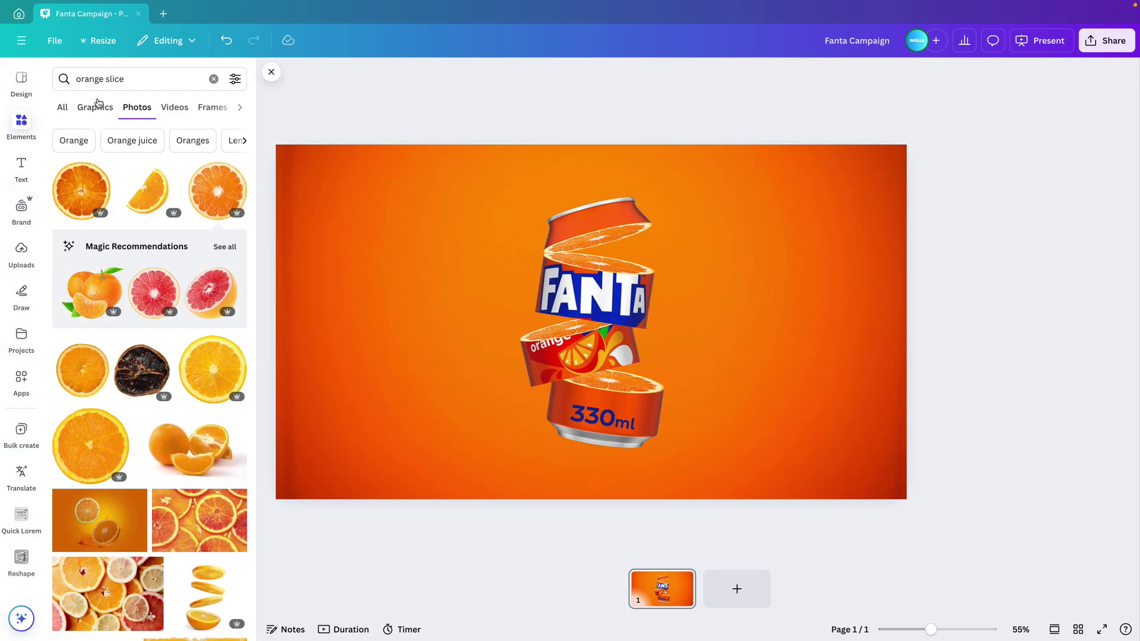
click(118, 79)
triple_click(118, 79)
text(shadow)
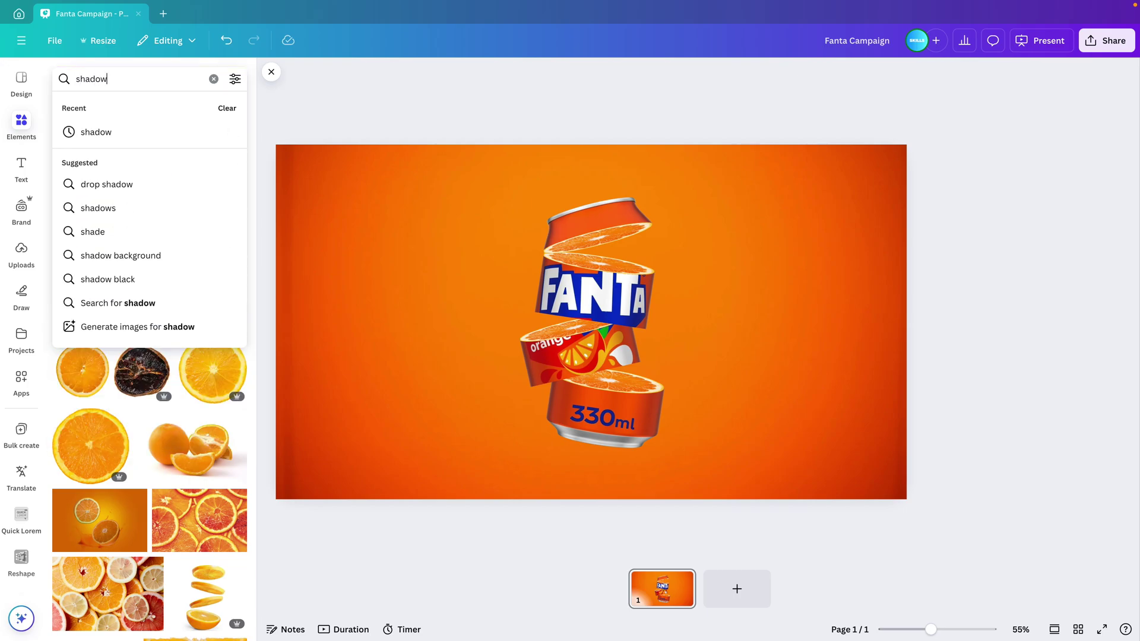
key(Return)
click(94, 107)
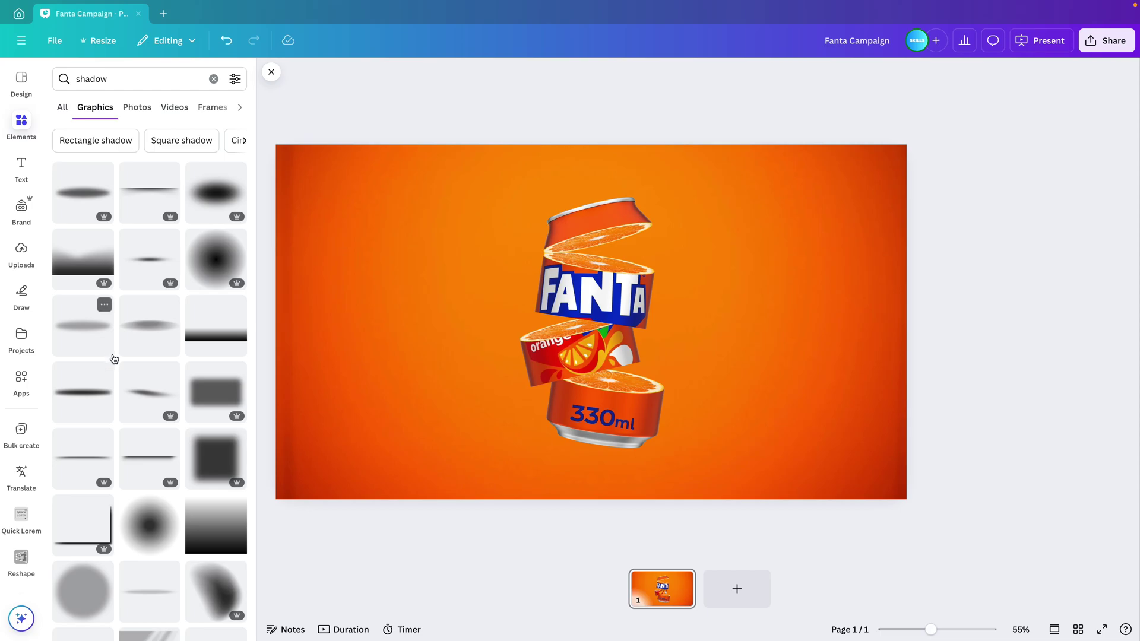
Try an oval shadow graphic shrunk beneath the can, swap it for a softer oval shadow and flatten it.
click(83, 193)
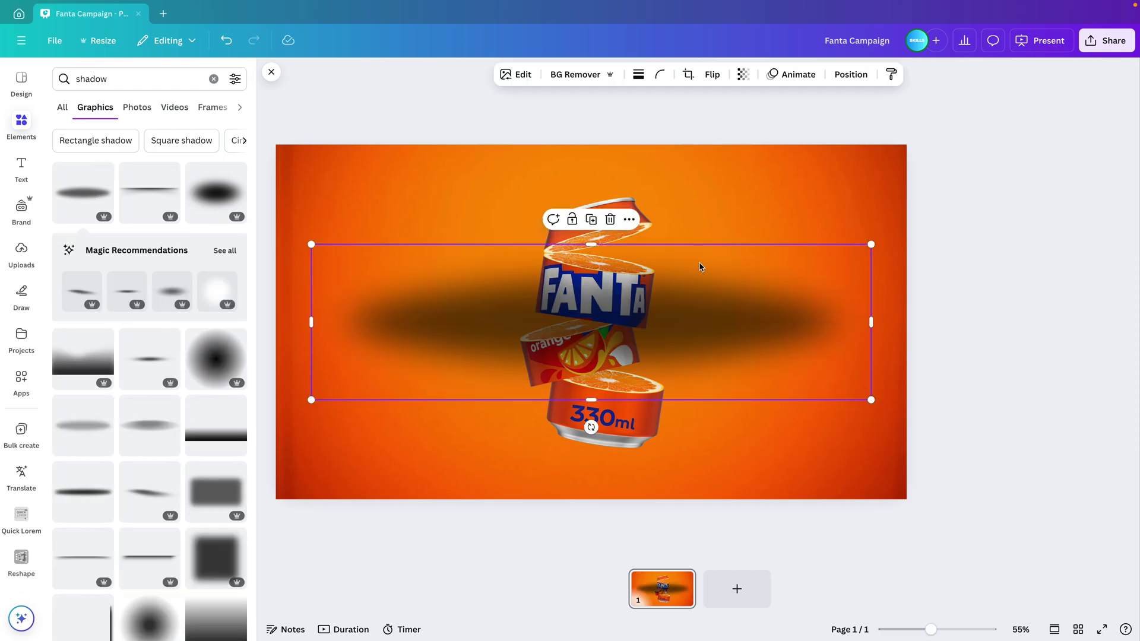
drag(870, 244, 644, 465)
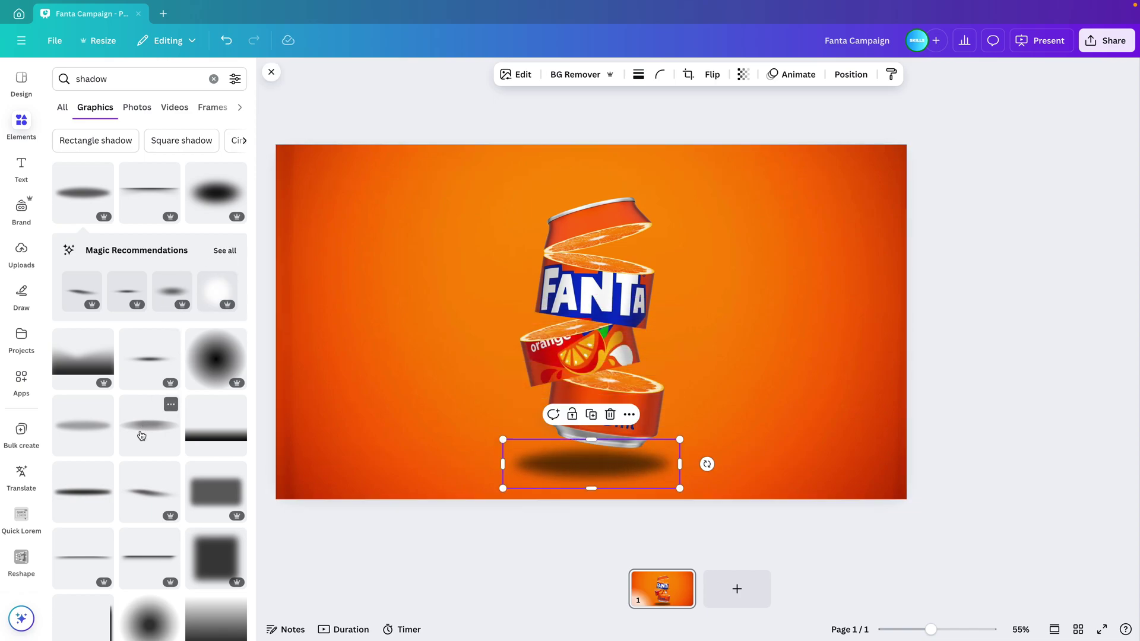
drag(142, 436, 532, 465)
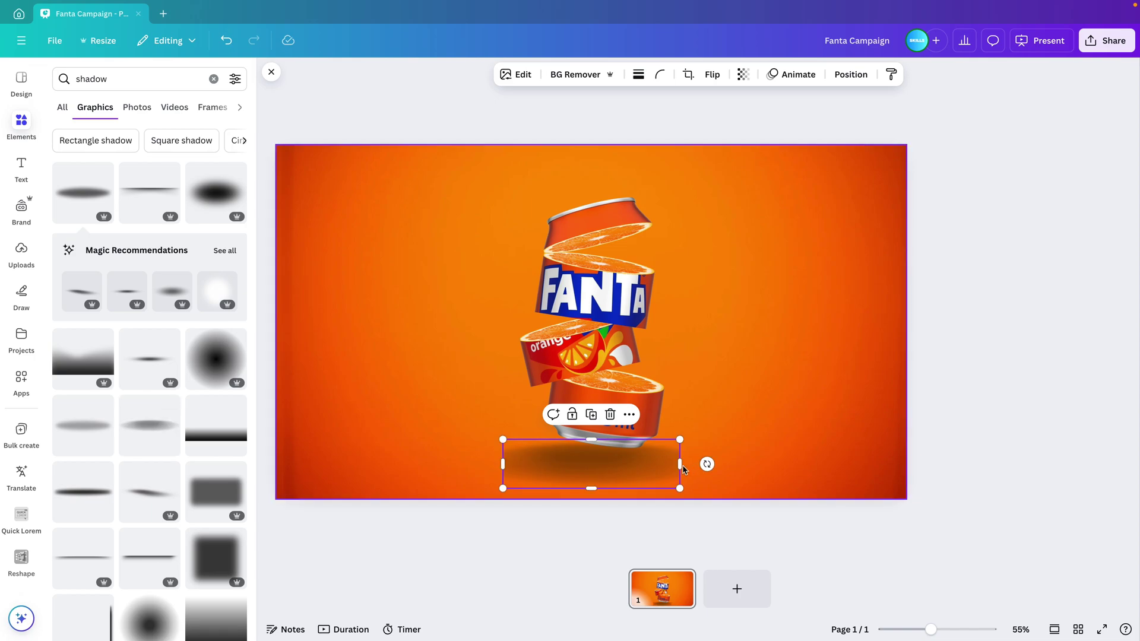
mouse_move(680, 465)
mouse_down()
mouse_move(738, 466)
mouse_move(730, 440)
mouse_move(676, 445)
mouse_move(685, 447)
mouse_up()
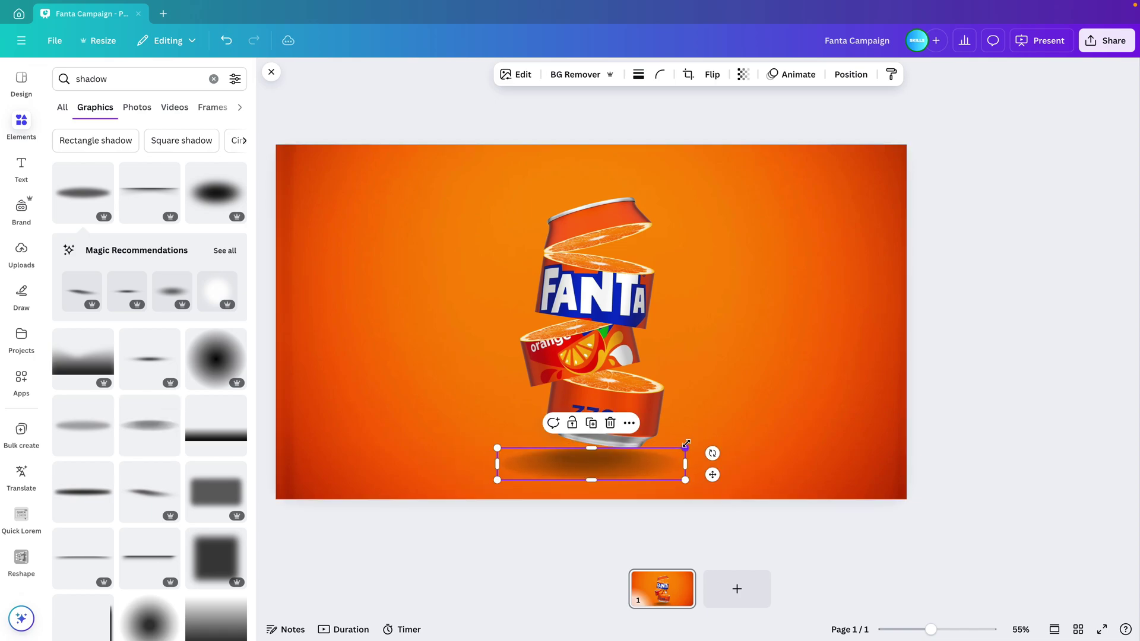
Add the thin soft-edged shadow graphic, delete the trial shadow, and shrink the new one centered beneath the can.
click(156, 356)
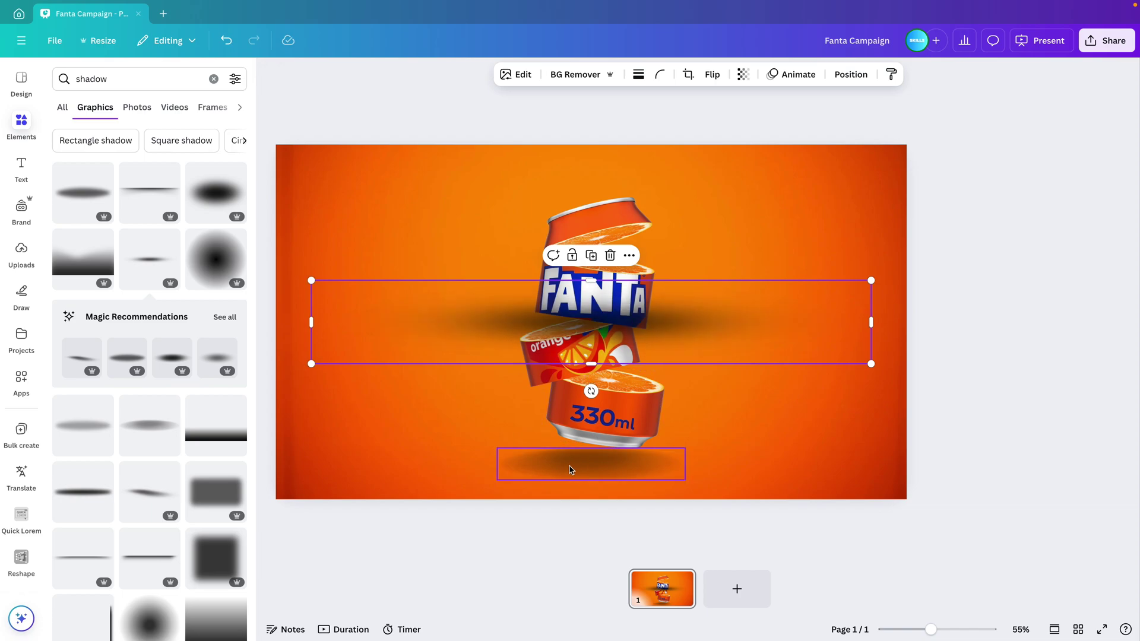
click(556, 474)
key(Delete)
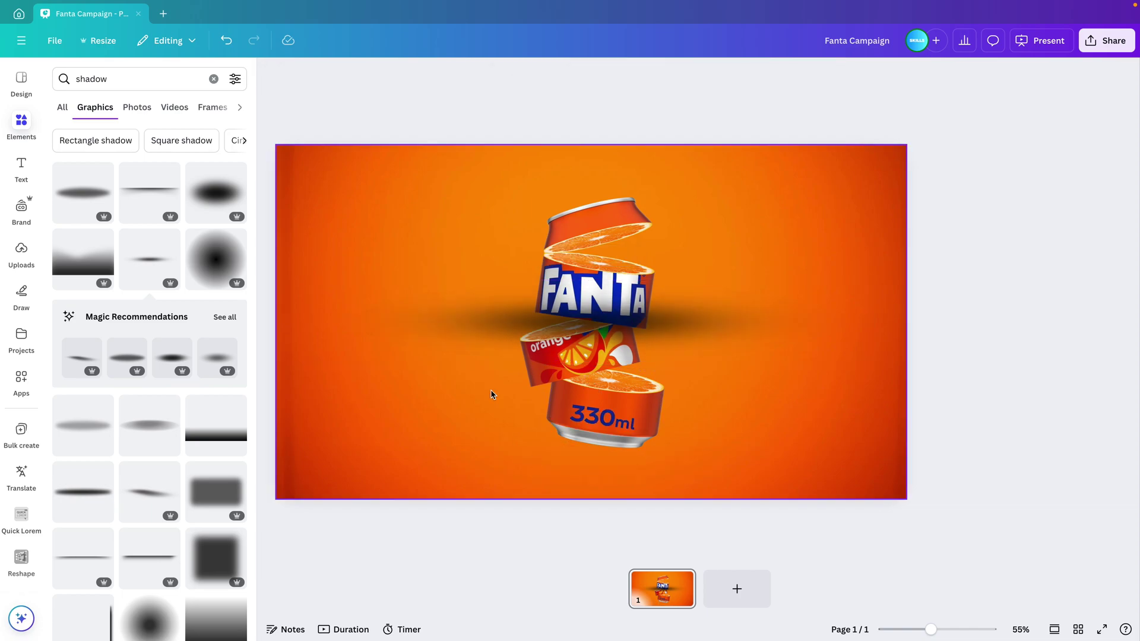
drag(478, 332, 484, 460)
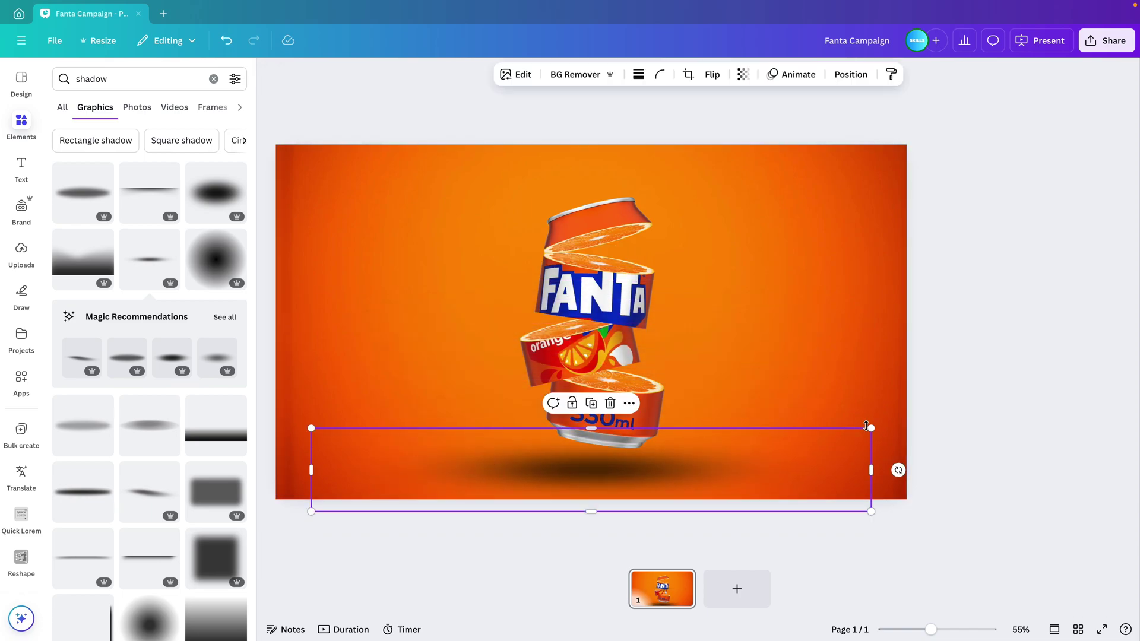
drag(861, 430, 767, 444)
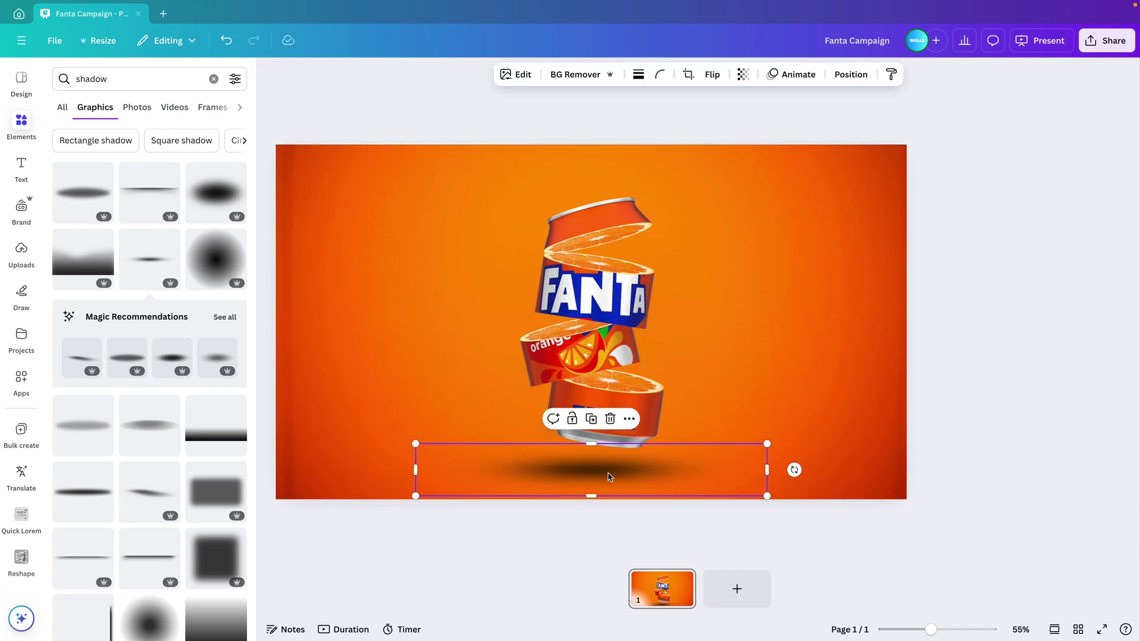
Set the transparency of the shadow beneath the can to 60.
click(746, 74)
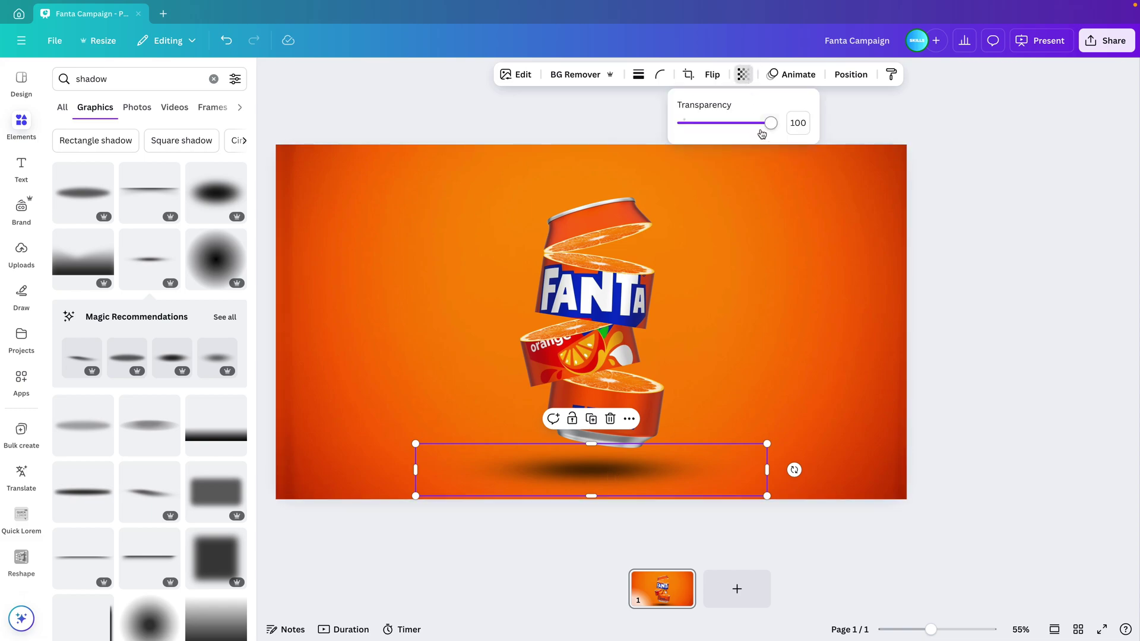
drag(771, 123, 746, 125)
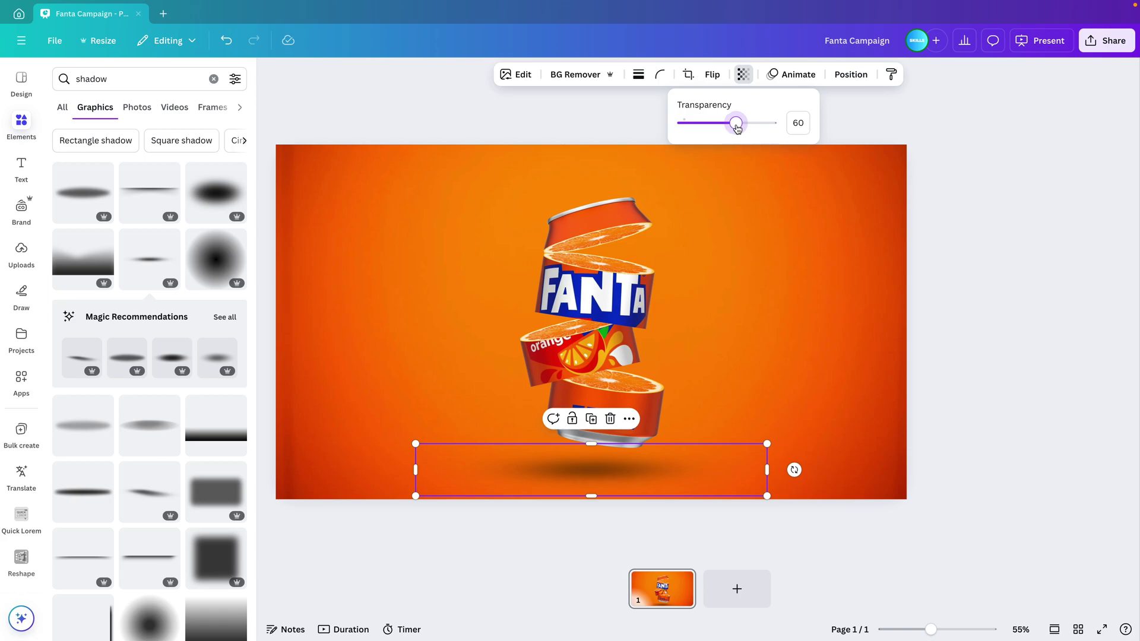
click(875, 248)
click(974, 262)
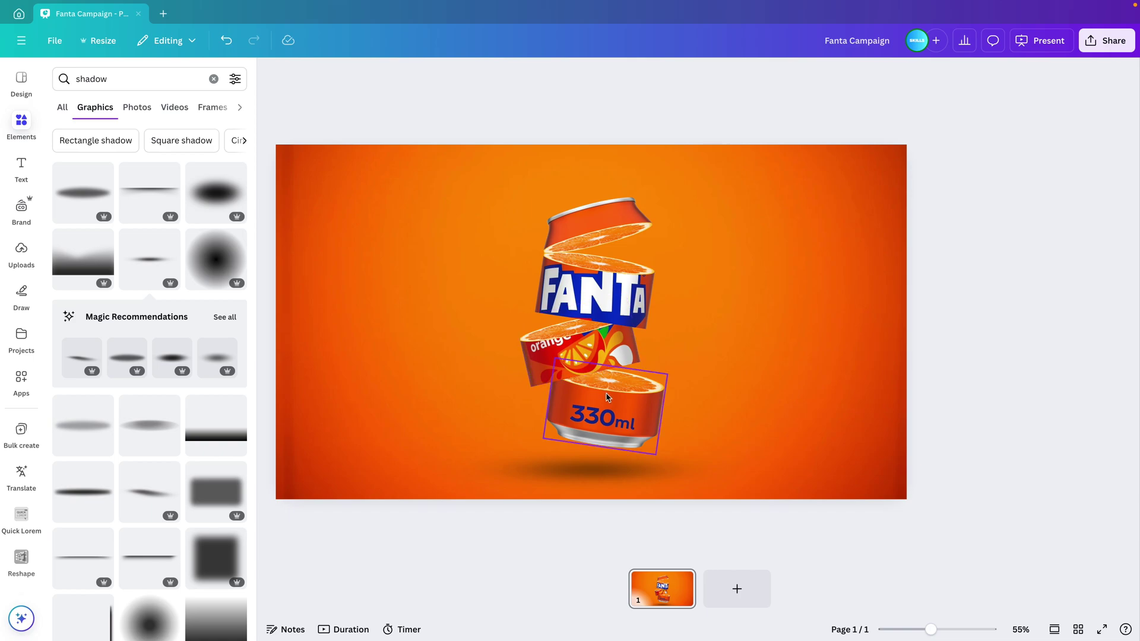
Add the dark oval shadow graphic, shrink it and place it between the "orange" and 330ml pieces.
click(87, 205)
drag(873, 247, 427, 364)
drag(363, 391, 585, 385)
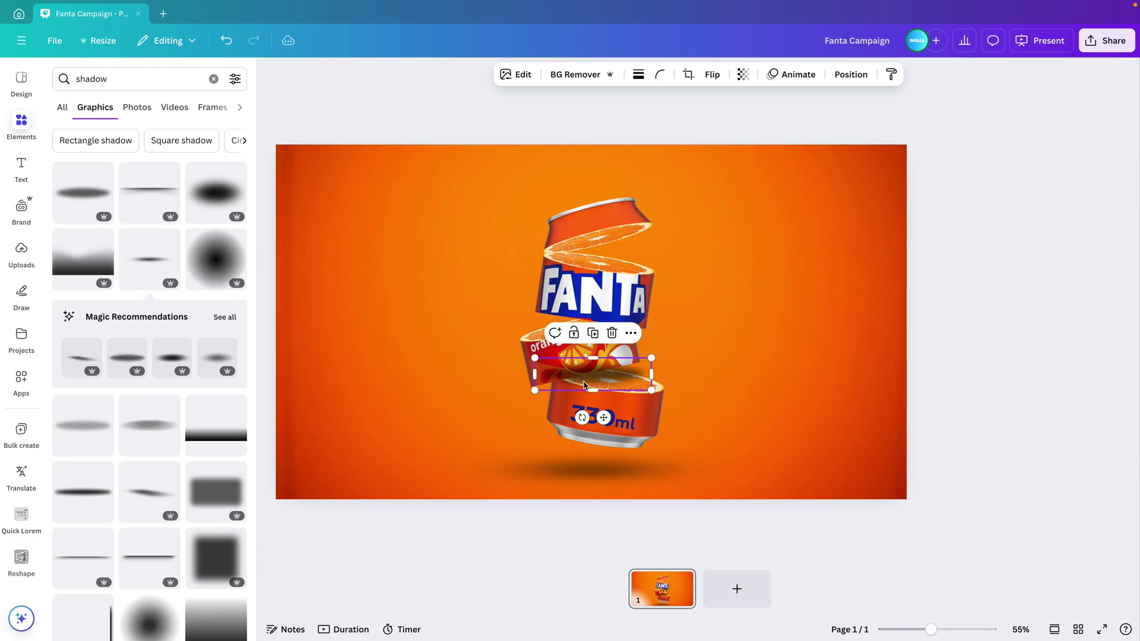
Tilt the oval shadow about 3° counter-clockwise and fit it over the 330ml piece's orange slice at about 224 × 62 px.
scroll(585, 385, up, 5)
drag(795, 455, 803, 453)
drag(902, 340, 854, 364)
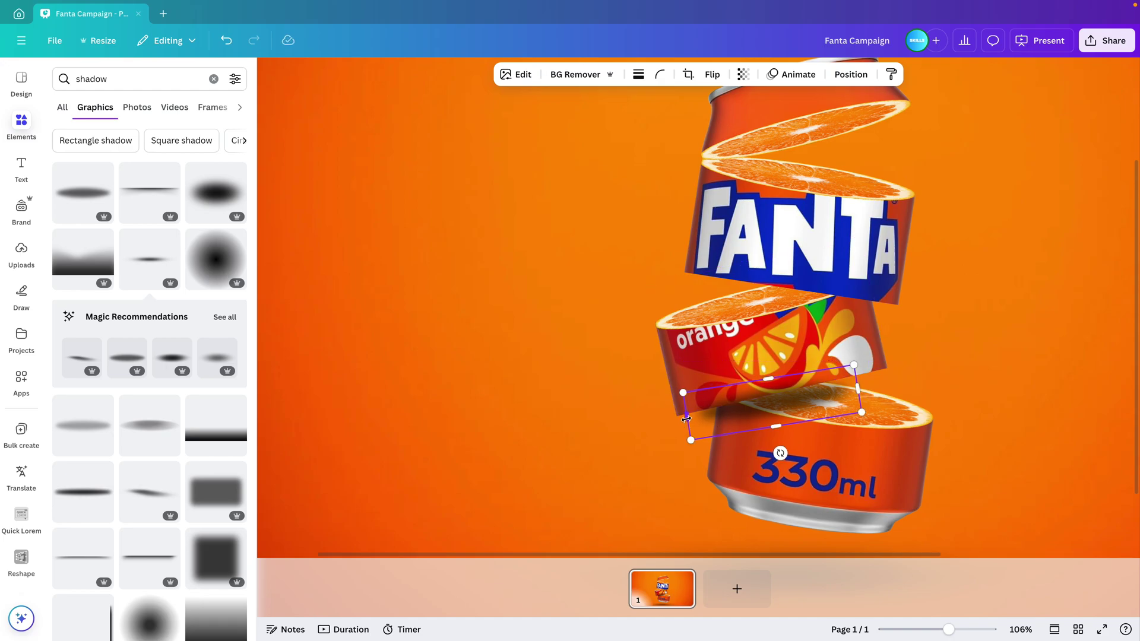
drag(686, 419, 727, 424)
key(ctrl+z)
drag(798, 443, 781, 445)
drag(861, 406, 814, 399)
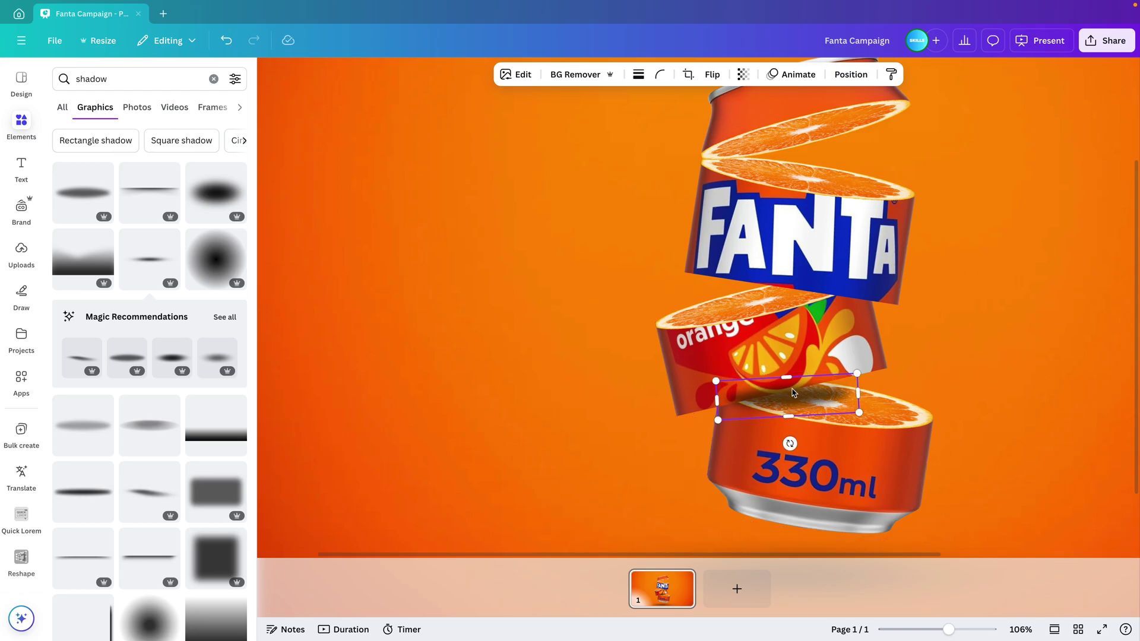
Reorder the oval shadow's layer so it sits behind the "orange" piece and in front of the 330ml piece.
click(851, 82)
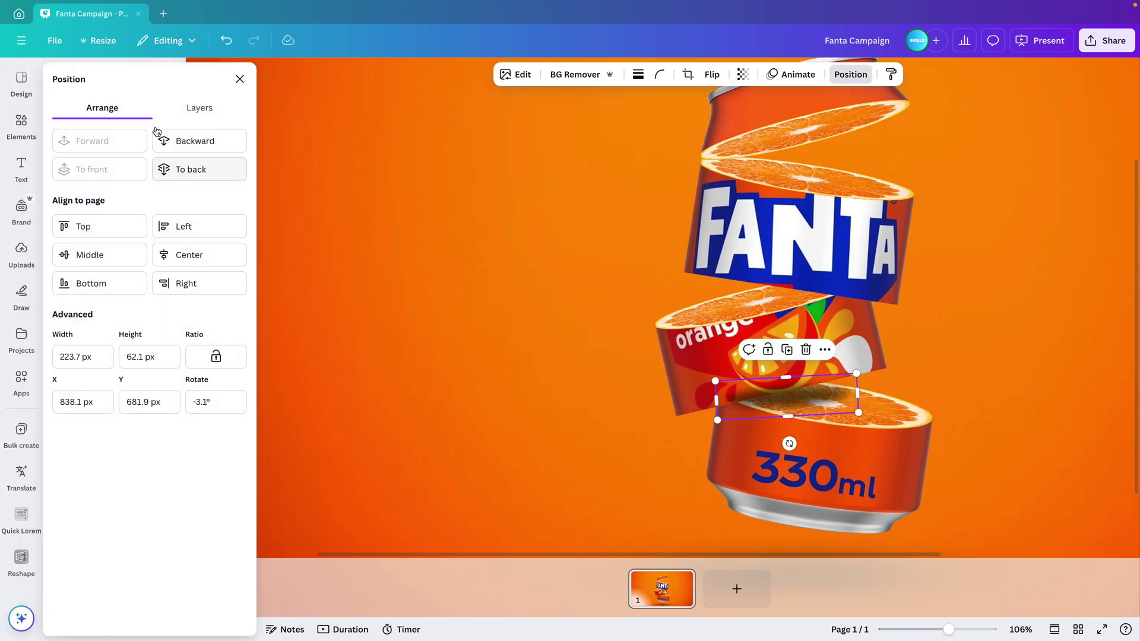
click(189, 113)
drag(150, 188, 151, 332)
click(950, 428)
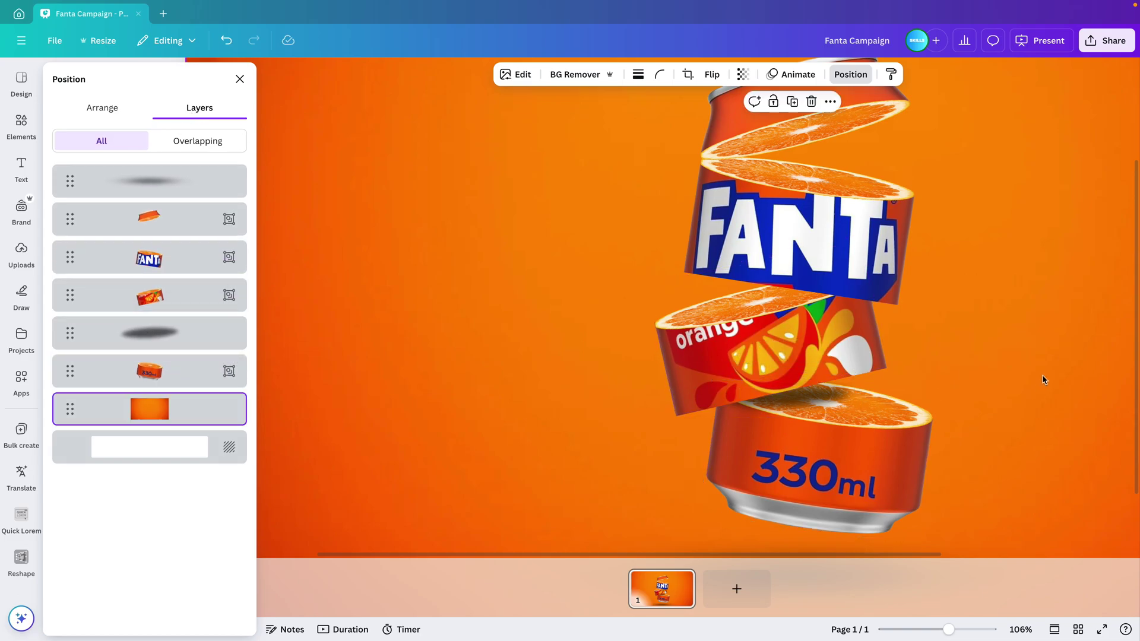
Duplicate the oval shadow onto the "orange" piece's slice and place the copy's layer directly behind the FANTA piece.
ctrl+scroll(1044, 376, down, 5)
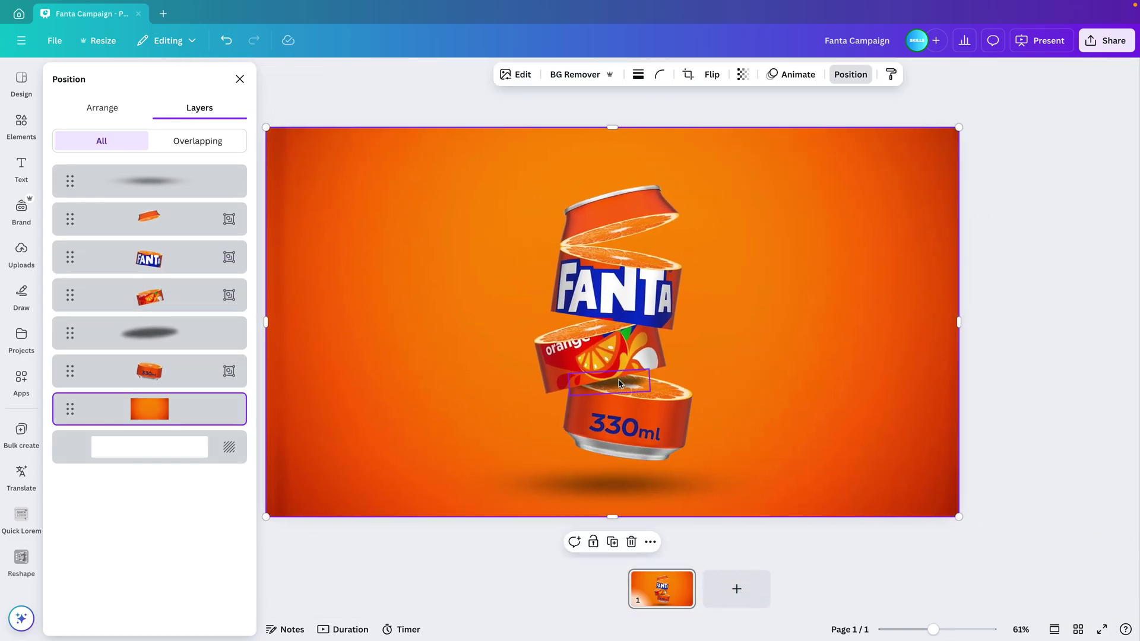
ctrl+scroll(625, 394, up, 3)
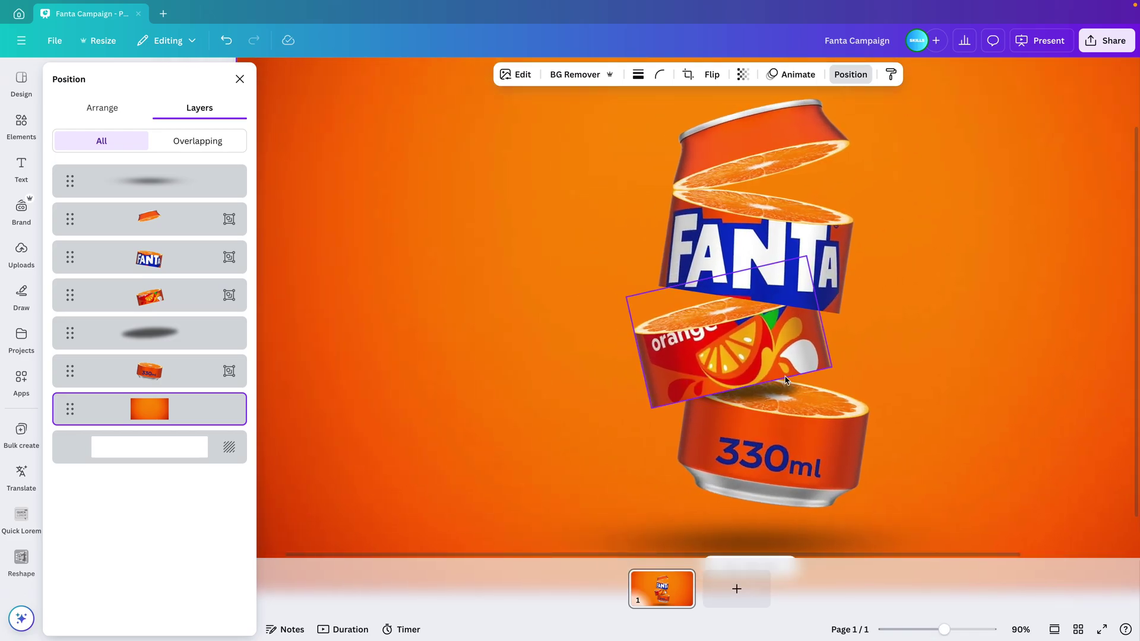
click(766, 391)
drag(769, 392, 761, 309)
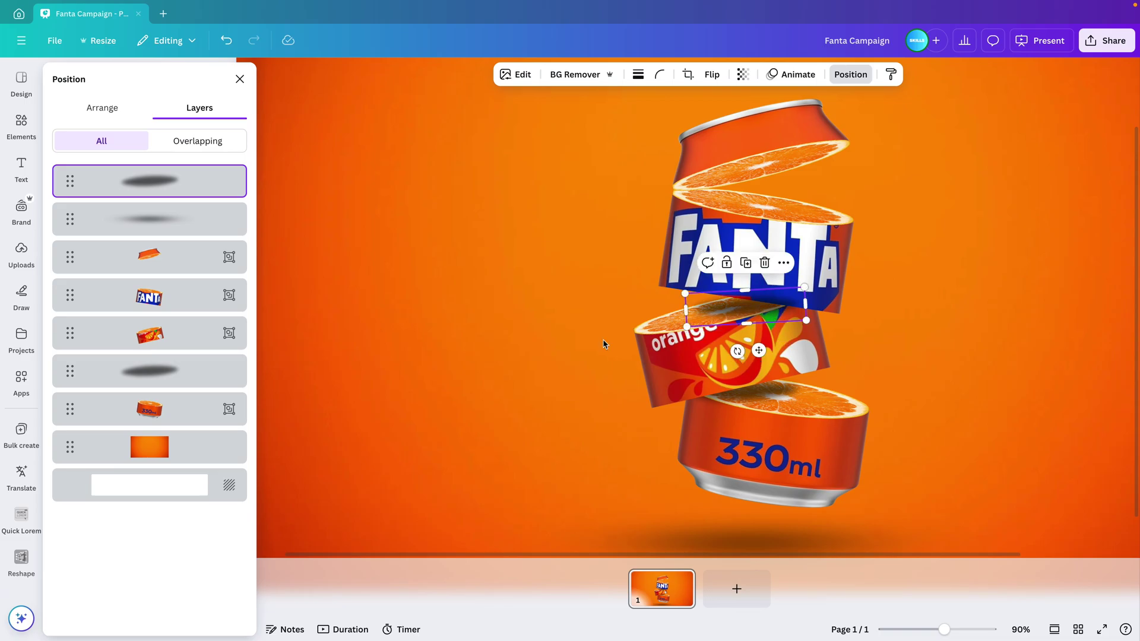
drag(162, 176, 162, 293)
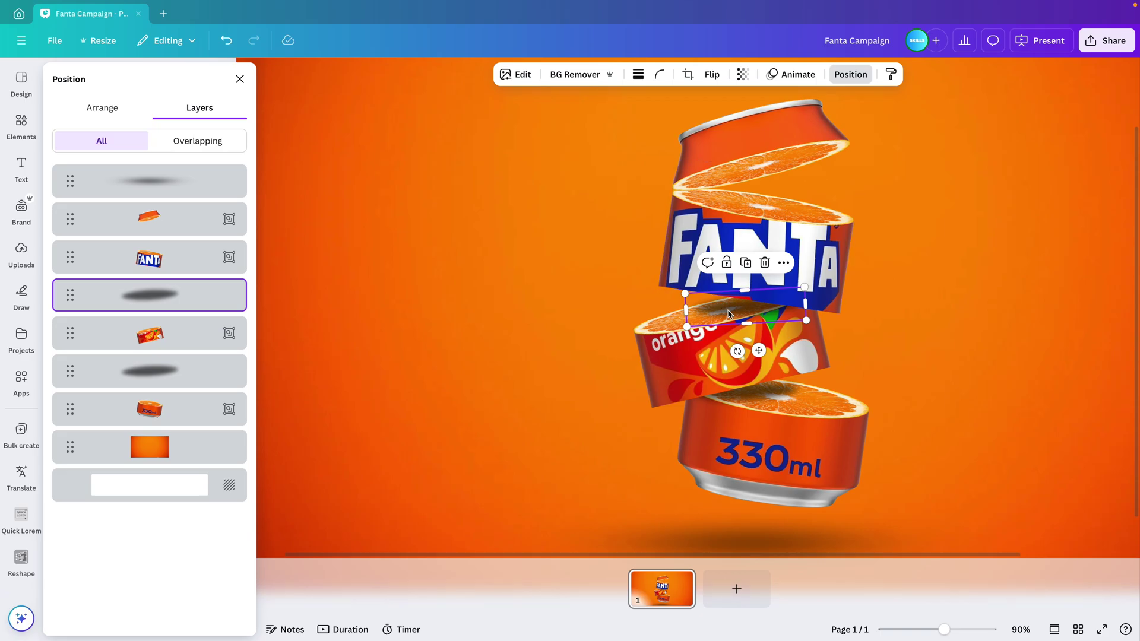
Duplicate the shadow onto the FANTA piece's slice, layer it behind the lid piece, shrink it and tilt it slightly clockwise.
drag(727, 312, 733, 204)
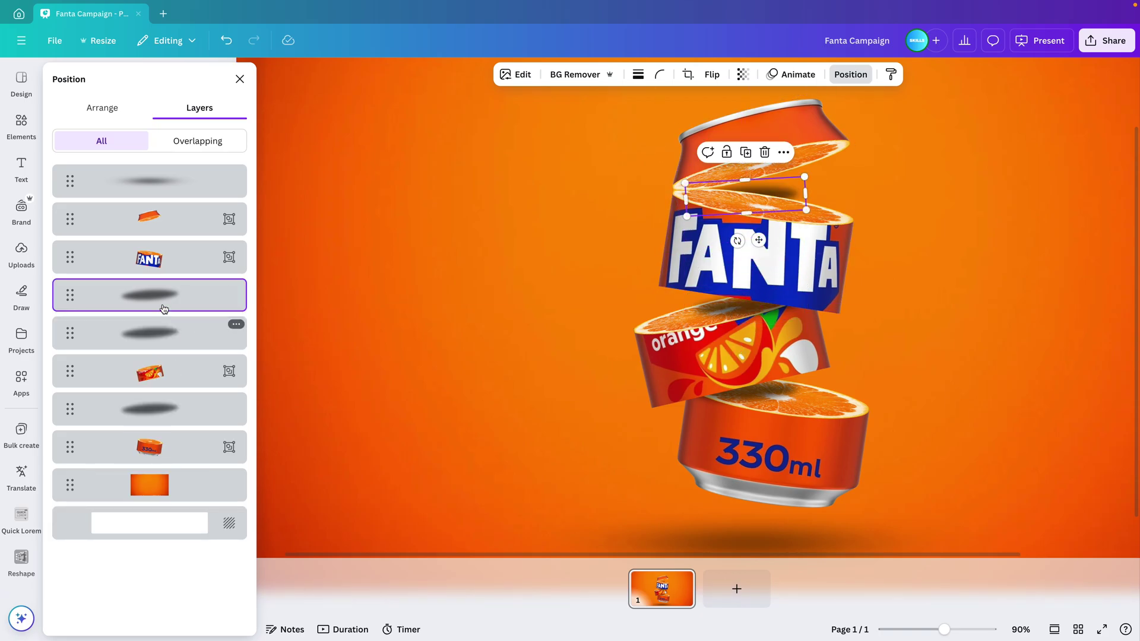
drag(237, 291, 264, 223)
mouse_move(763, 196)
mouse_down()
mouse_move(747, 196)
mouse_move(761, 186)
mouse_up()
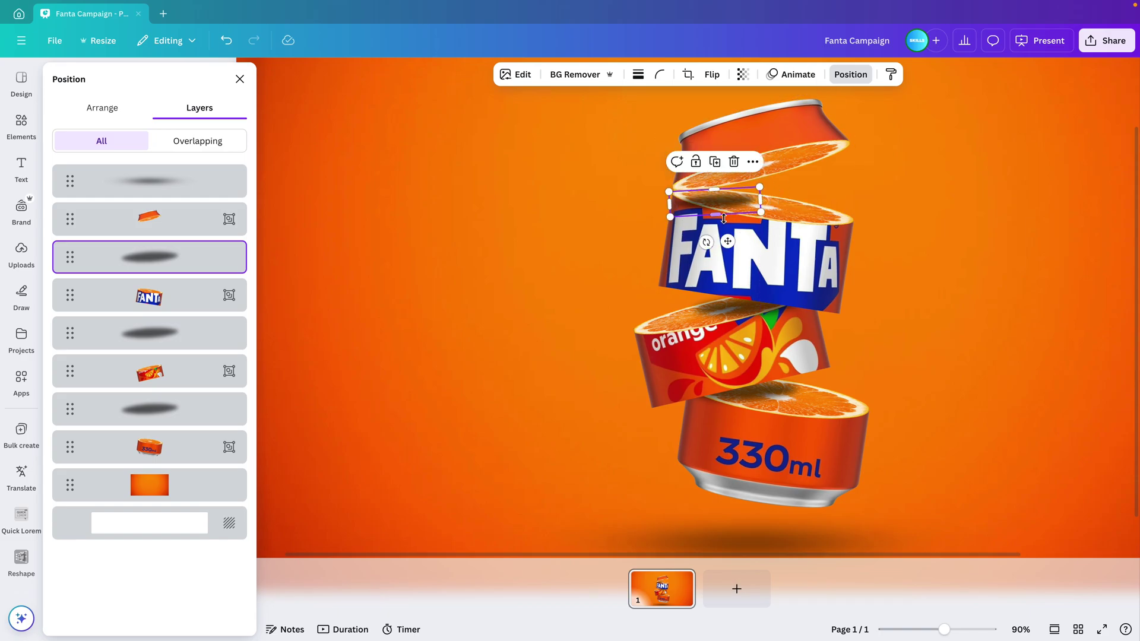
drag(707, 241, 711, 203)
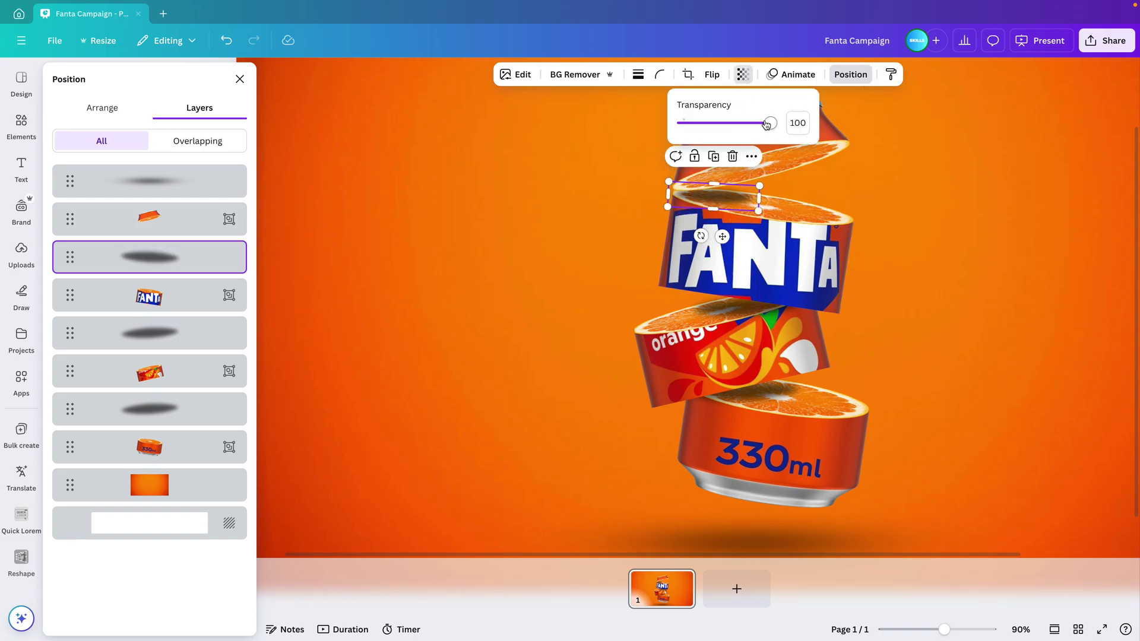
Set the transparency of the oval shadow on the FANTA piece's slice to 45.
drag(767, 124, 723, 124)
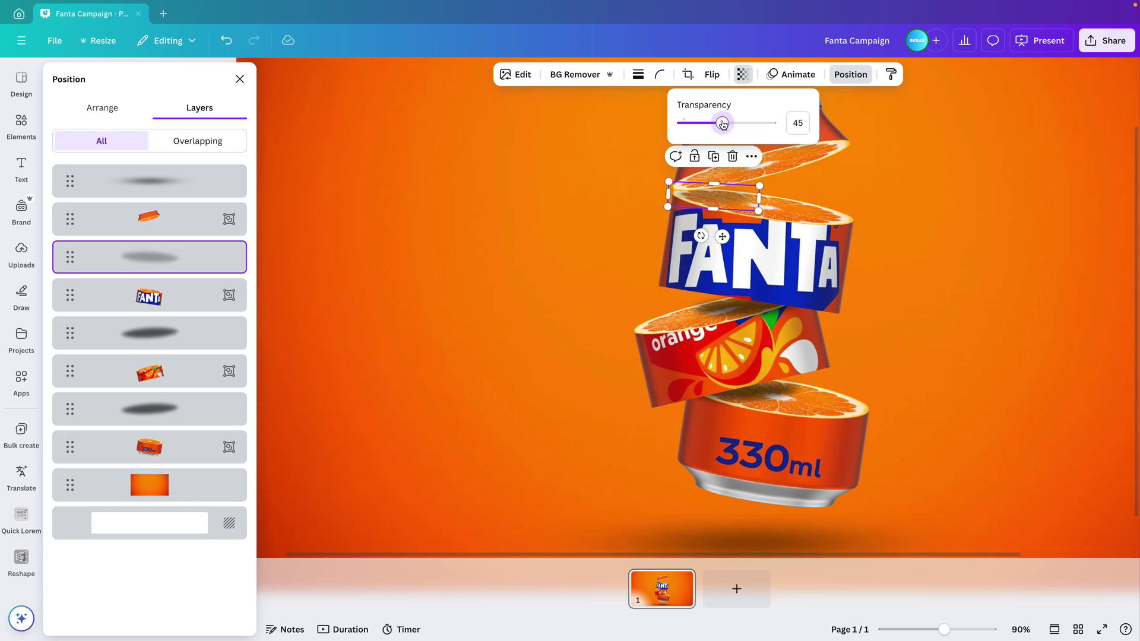
click(985, 300)
scroll(985, 301, down, 5)
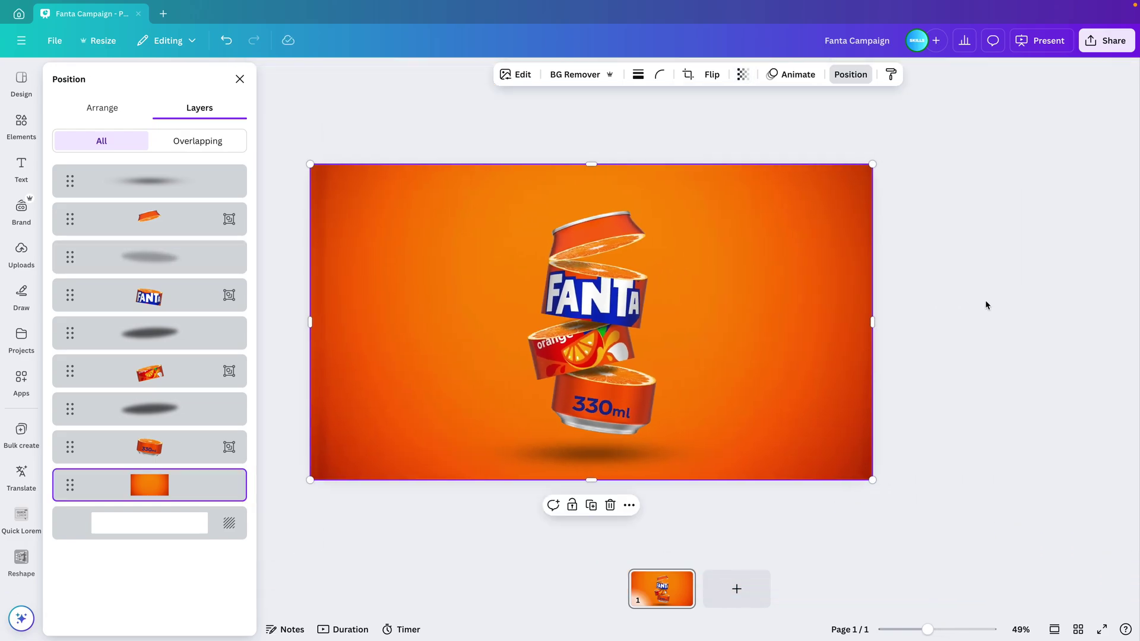
Delete the faded oval shadow layer between the lid piece and the FANTA piece.
click(594, 244)
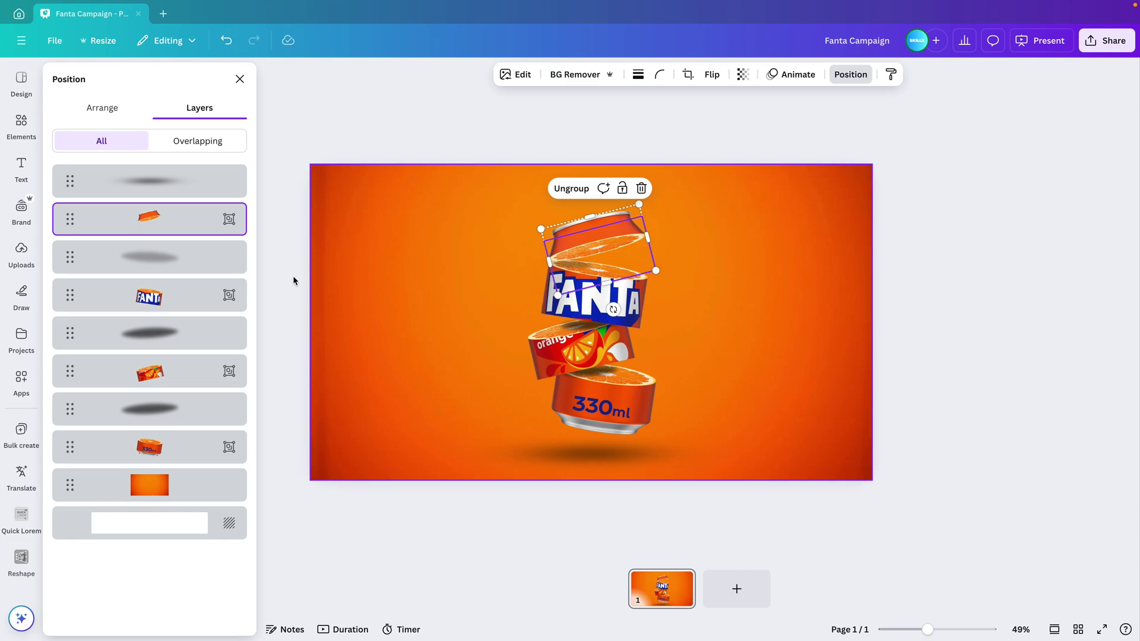
click(177, 260)
key(Delete)
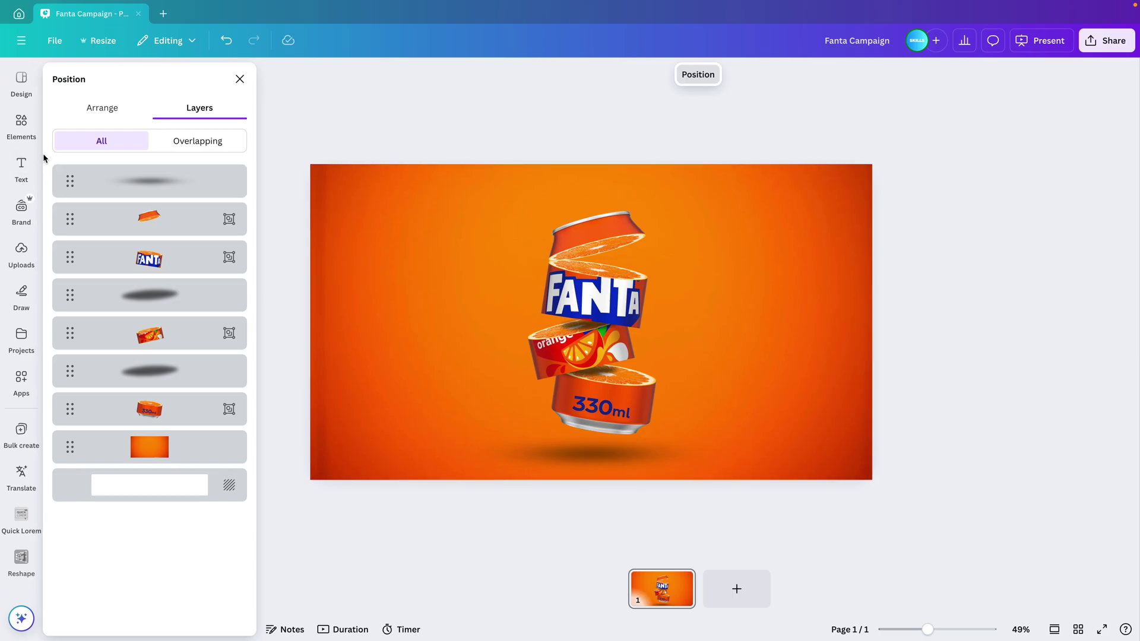
Search the graphics elements for "water mist" and insert the white horizontal spray graphic.
click(22, 127)
click(110, 81)
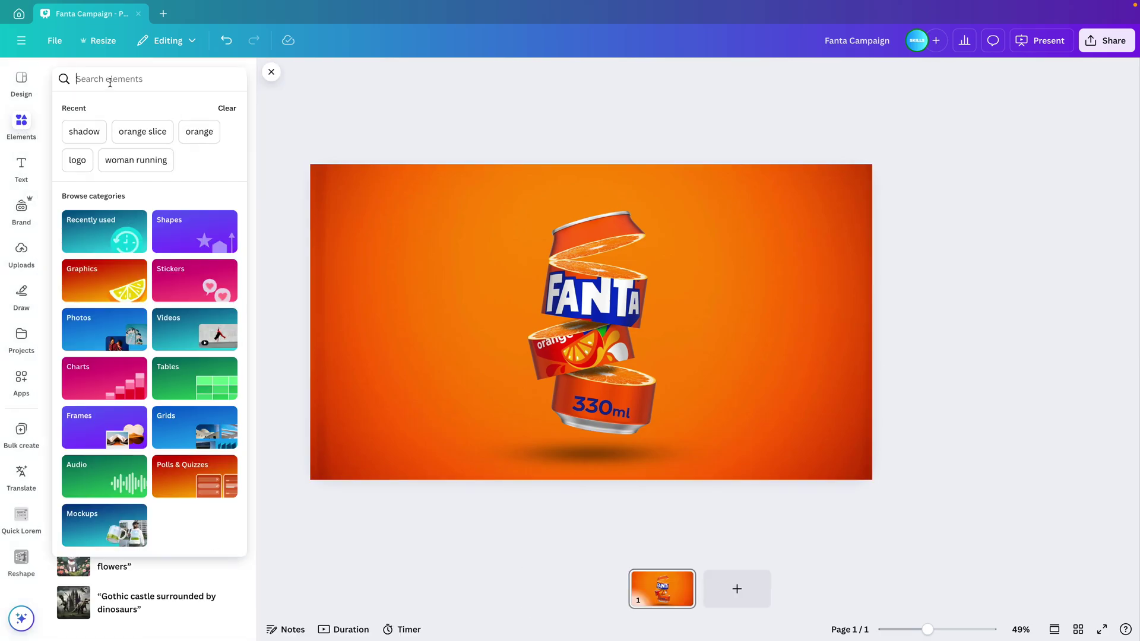
text(water mist)
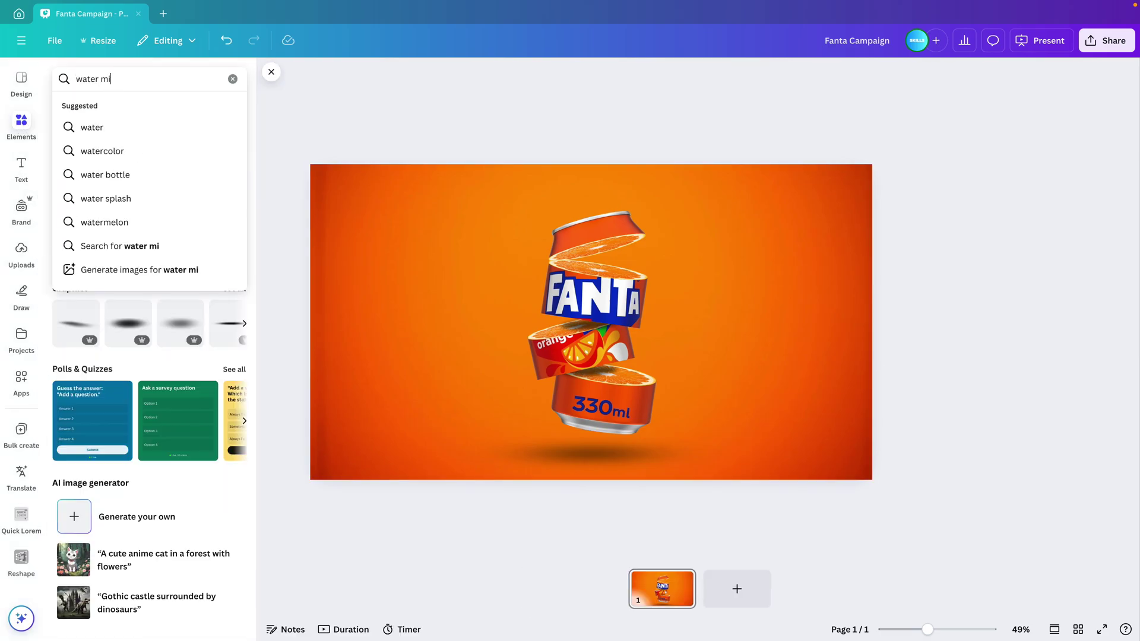
key(Return)
click(234, 170)
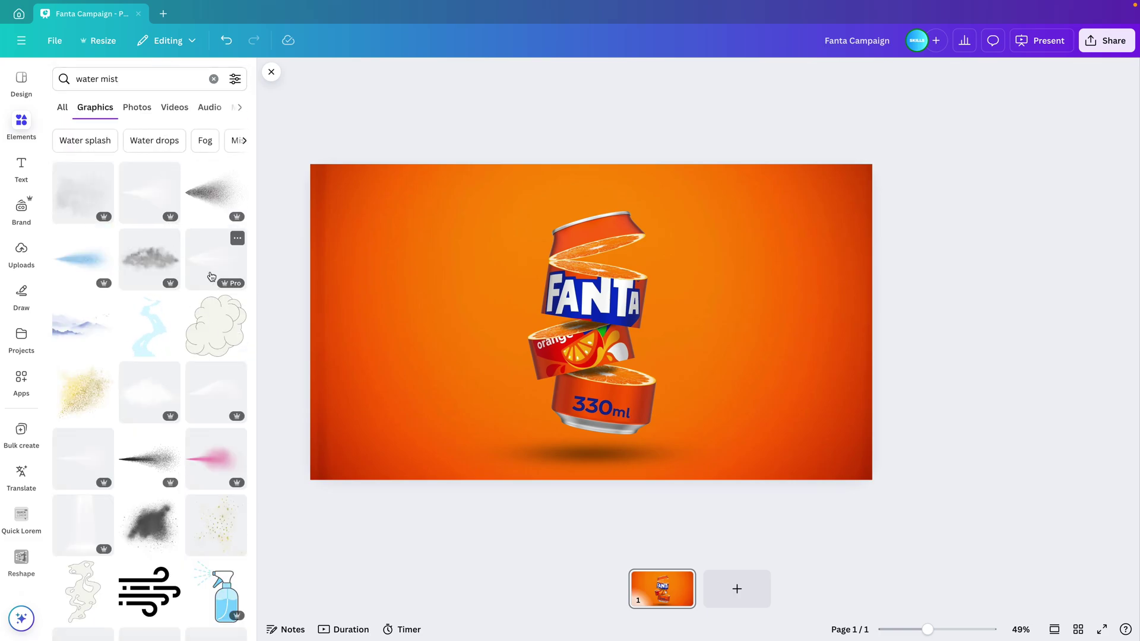
click(150, 193)
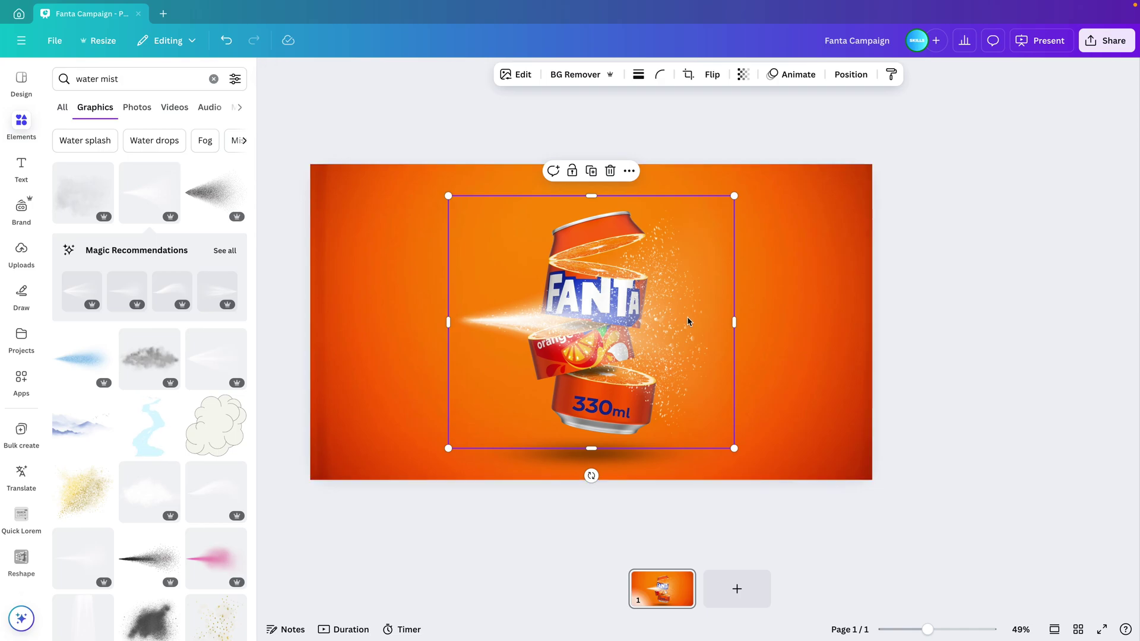
Shrink the spray graphic and place it so it bursts rightward from the gap between the "orange" and 330ml pieces.
drag(688, 322, 768, 355)
drag(867, 196, 809, 246)
mouse_move(724, 372)
mouse_down()
mouse_move(746, 323)
mouse_move(731, 389)
mouse_up()
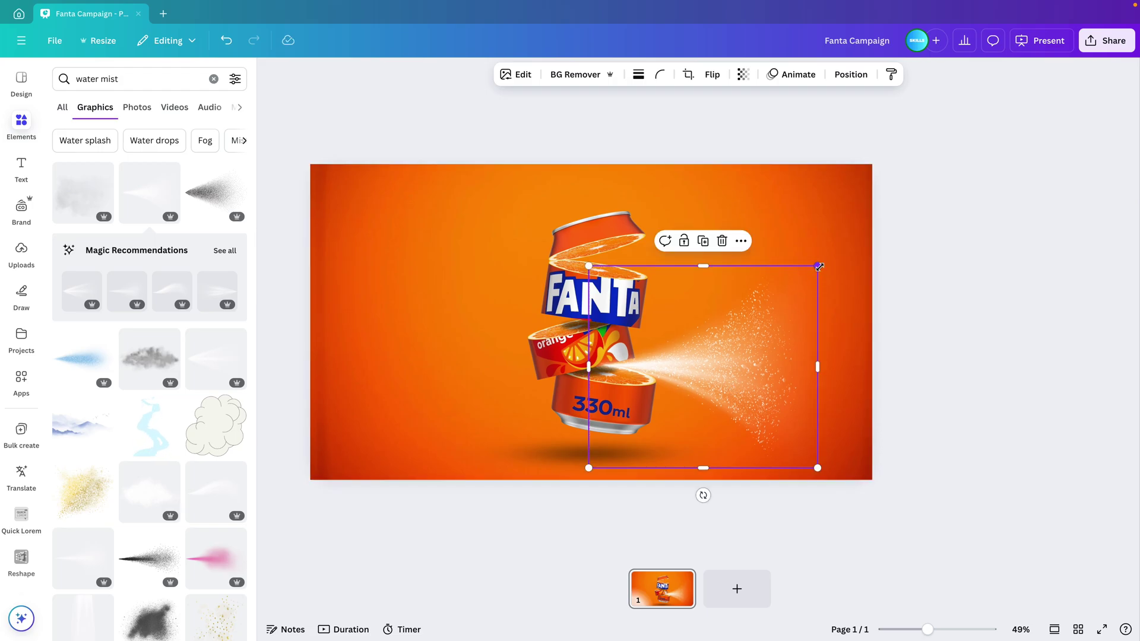
drag(819, 267, 768, 310)
drag(694, 397, 698, 374)
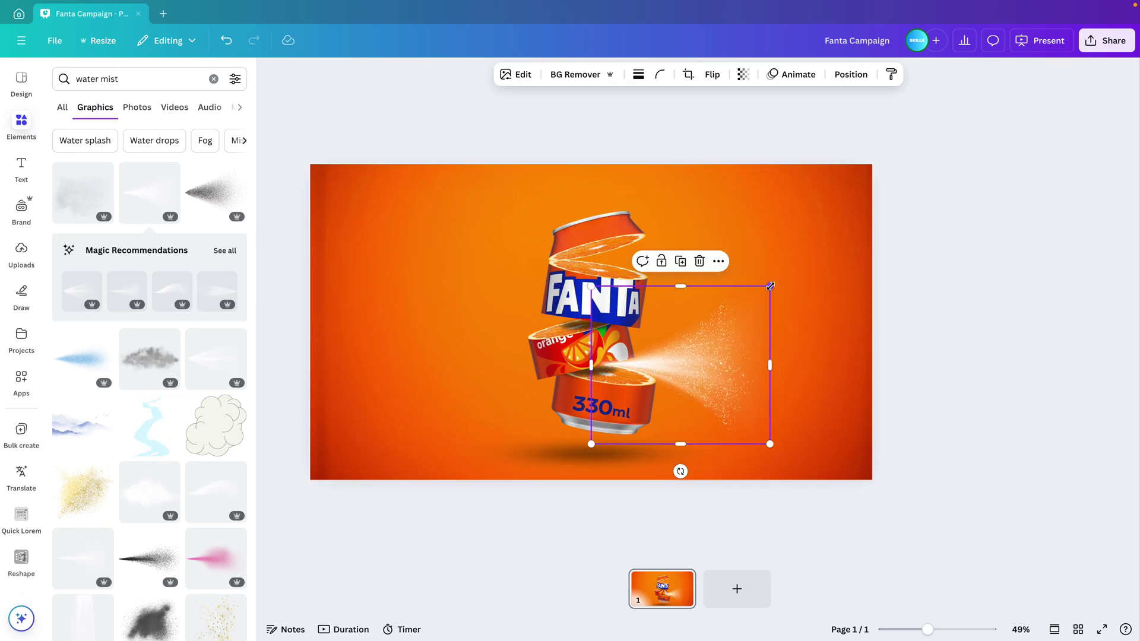
drag(770, 287, 813, 285)
drag(730, 341, 734, 357)
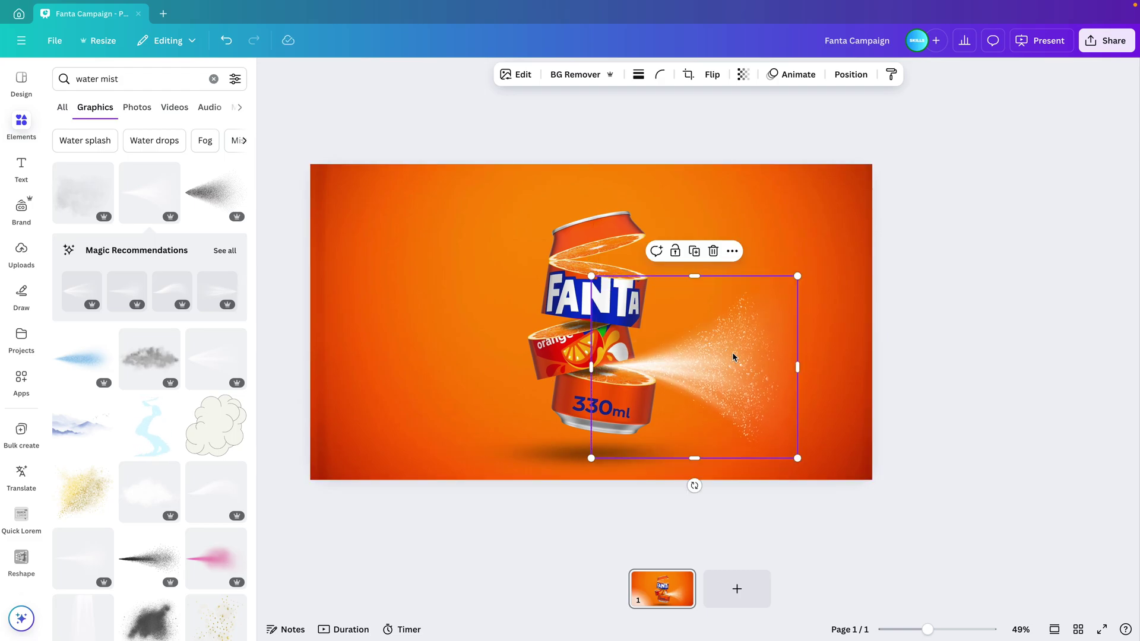
Place the spray's layer directly behind the "orange" piece, in front of the lower oval shadow, and fine-tune its position at the cut.
click(849, 74)
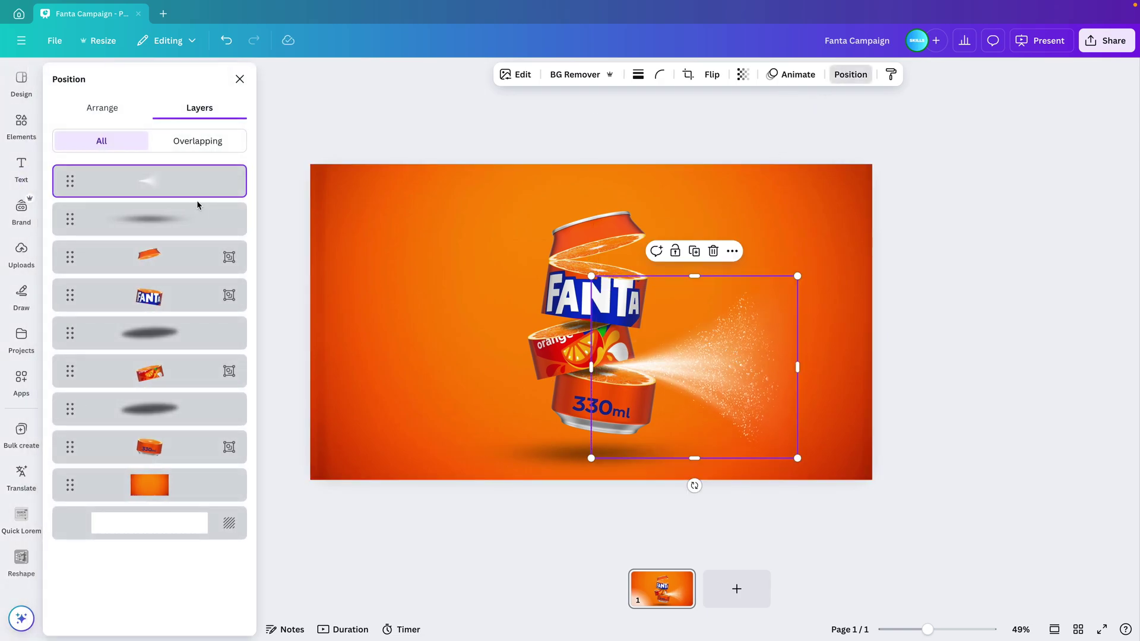
drag(160, 185, 181, 358)
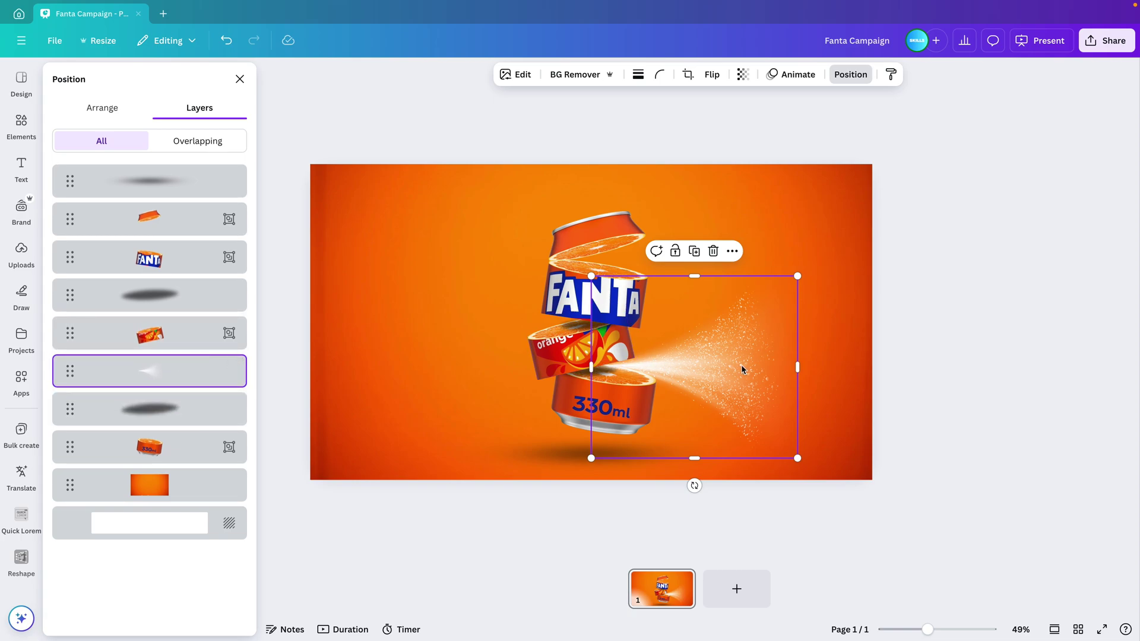
mouse_move(742, 370)
mouse_down()
mouse_move(723, 367)
mouse_move(743, 369)
mouse_up()
click(730, 384)
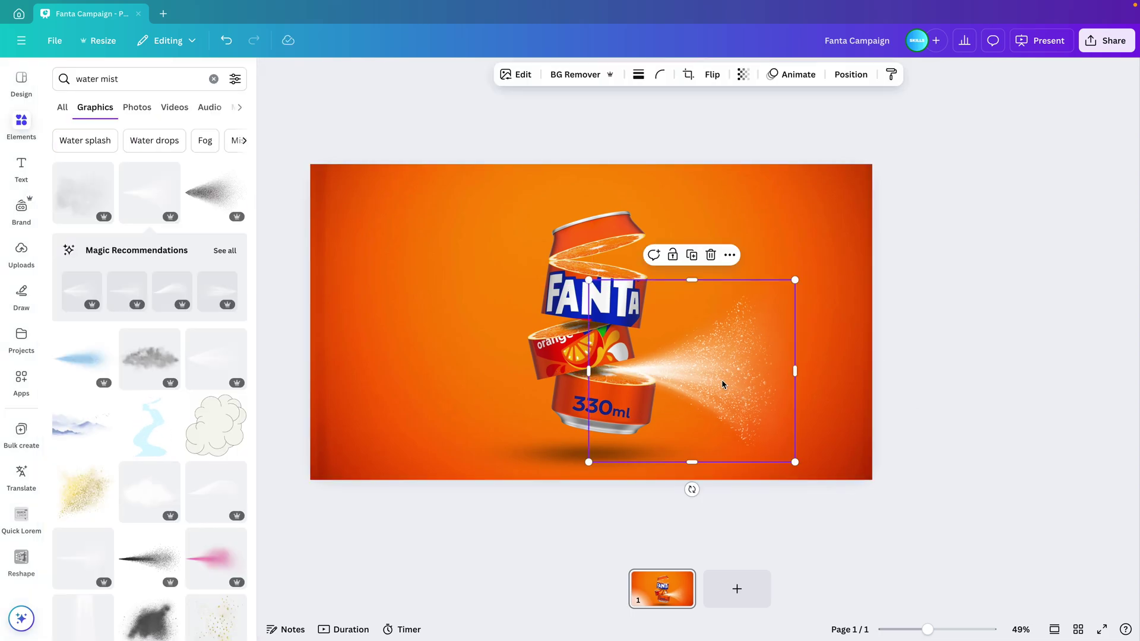
key(Up)
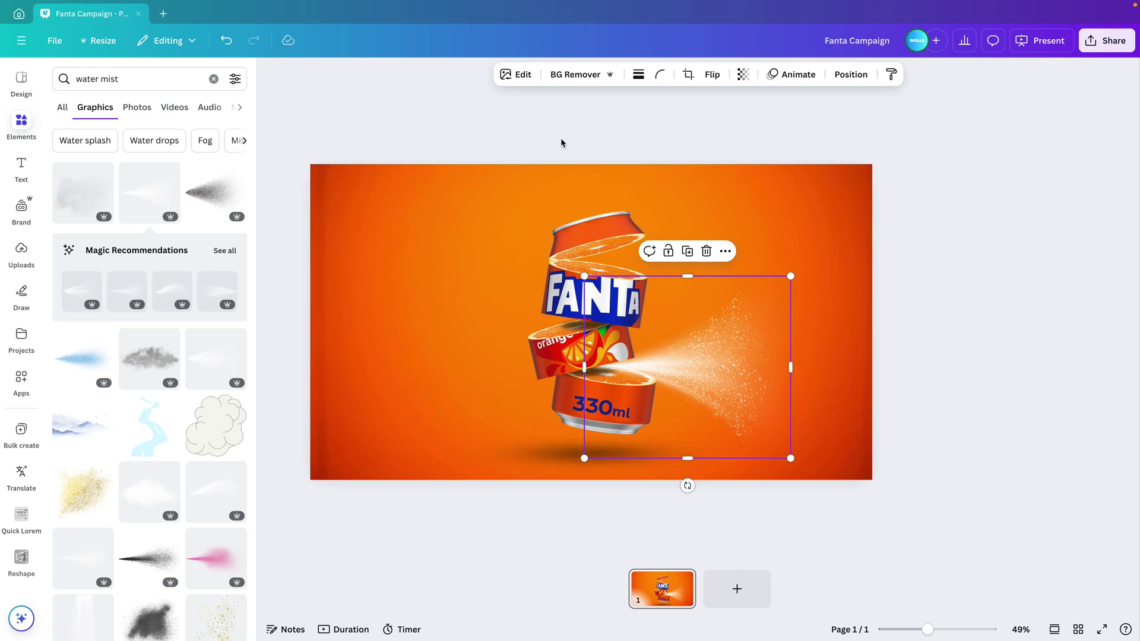
Try the Bronz and Sandi filters on the spray graphic, returning to Bronz.
click(517, 76)
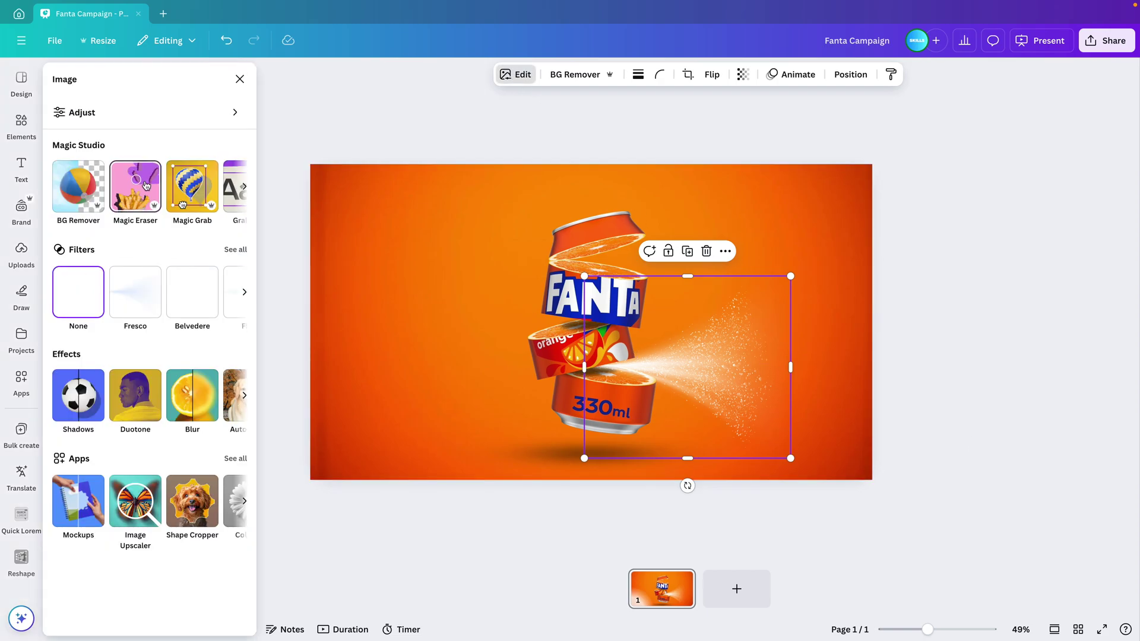
click(232, 250)
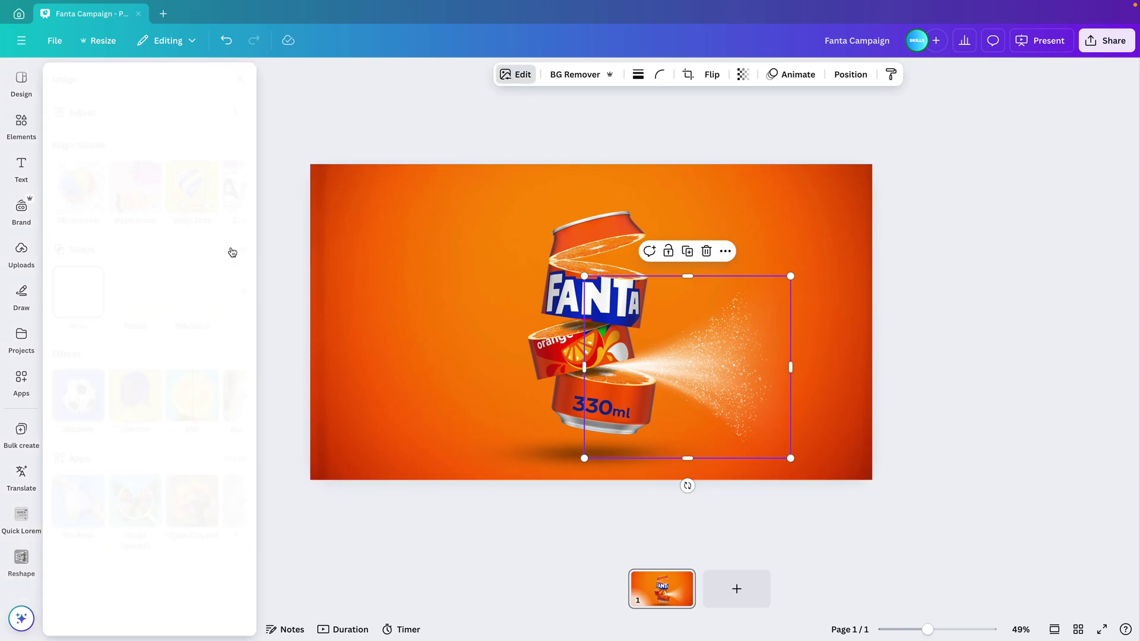
click(83, 546)
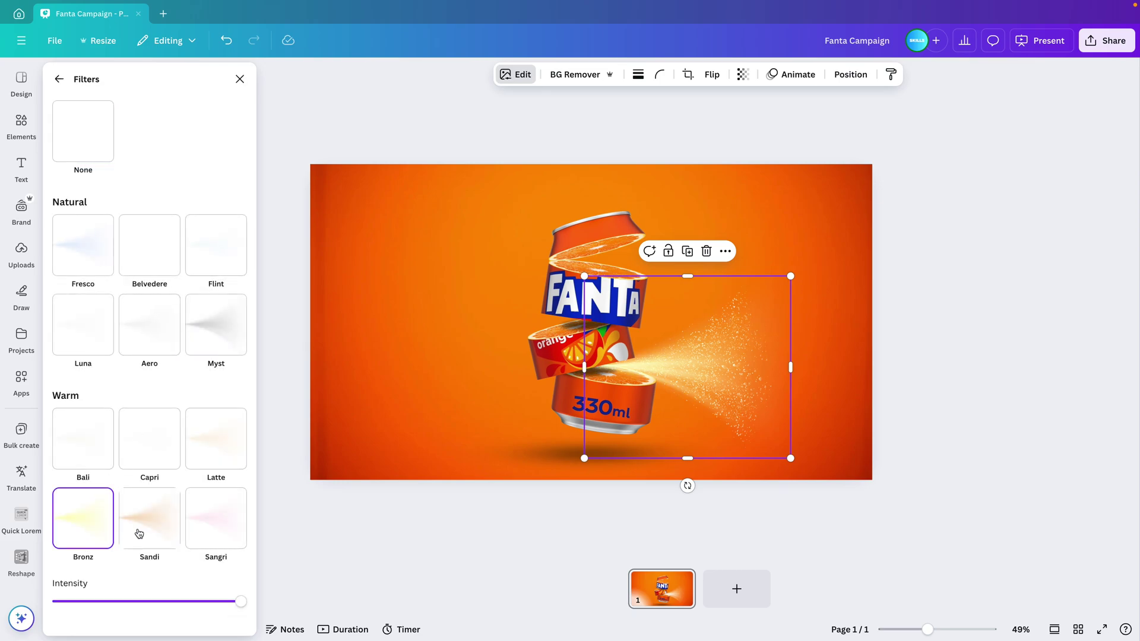
click(153, 530)
click(101, 529)
Try the Nordic, Rustiq, Rose and Nostalg filters on the spray graphic.
scroll(101, 527, down, 3)
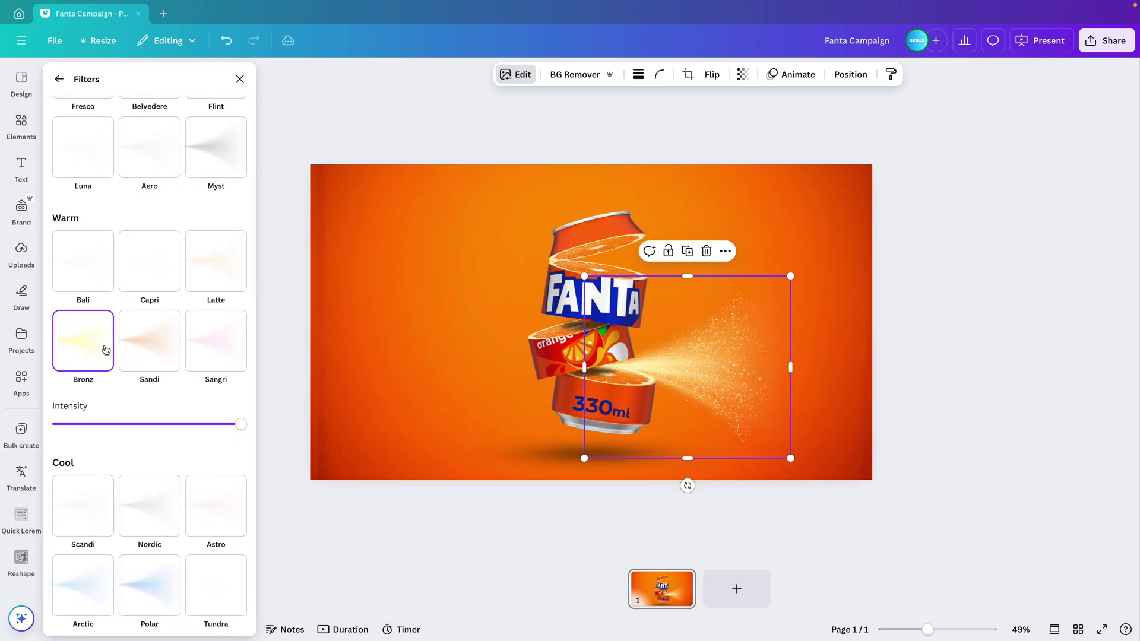
click(157, 520)
scroll(215, 463, down, 5)
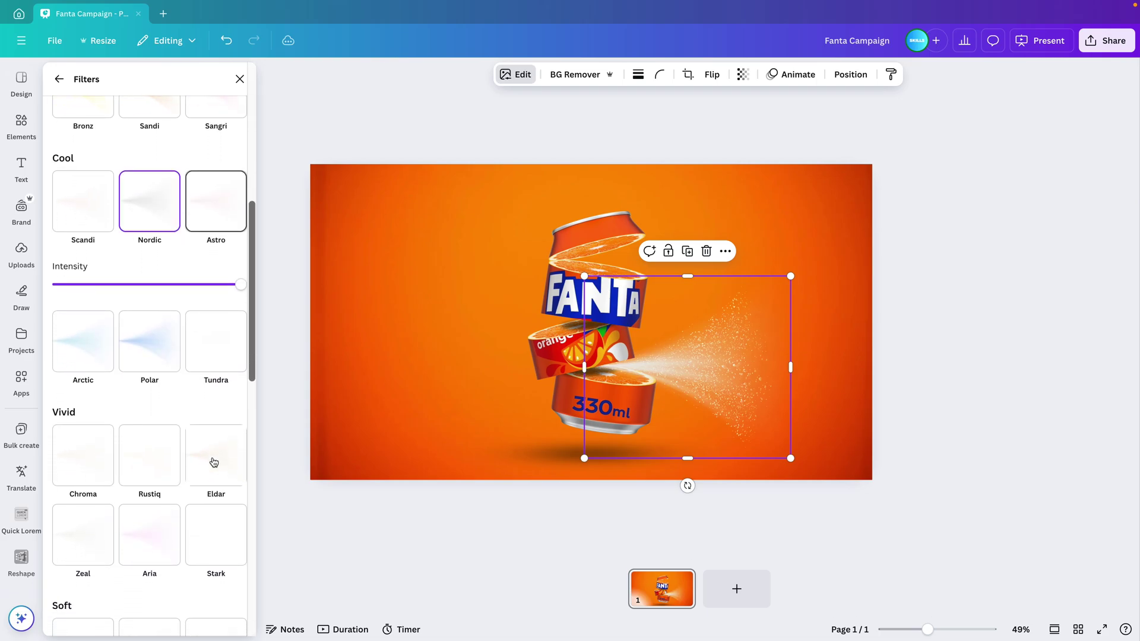
click(214, 461)
scroll(146, 409, down, 3)
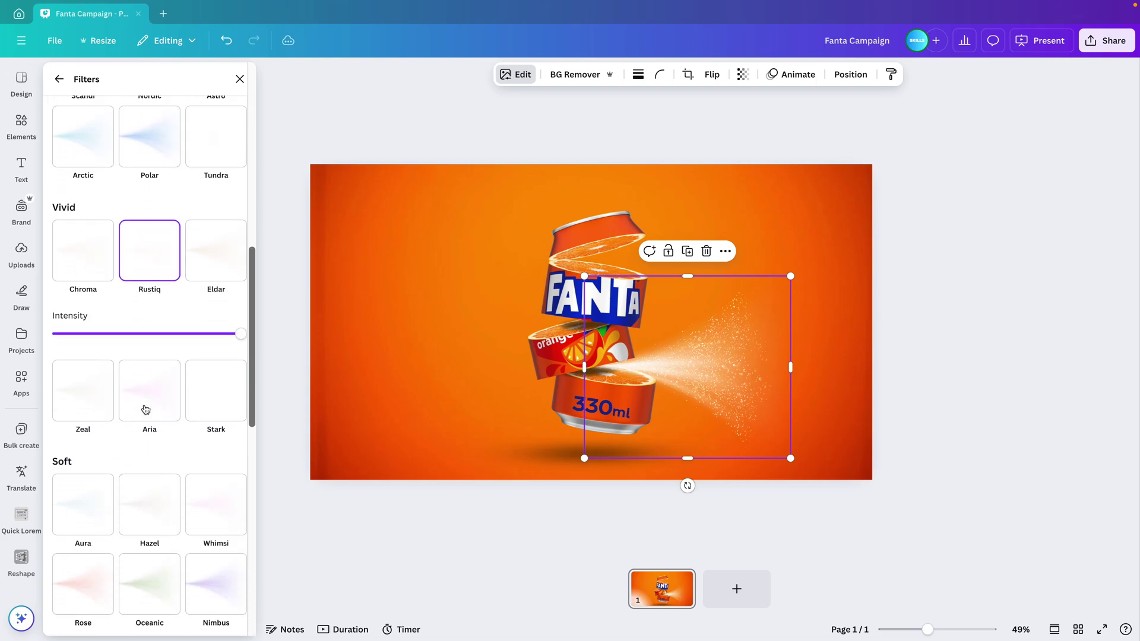
click(145, 483)
click(104, 587)
scroll(95, 588, down, 4)
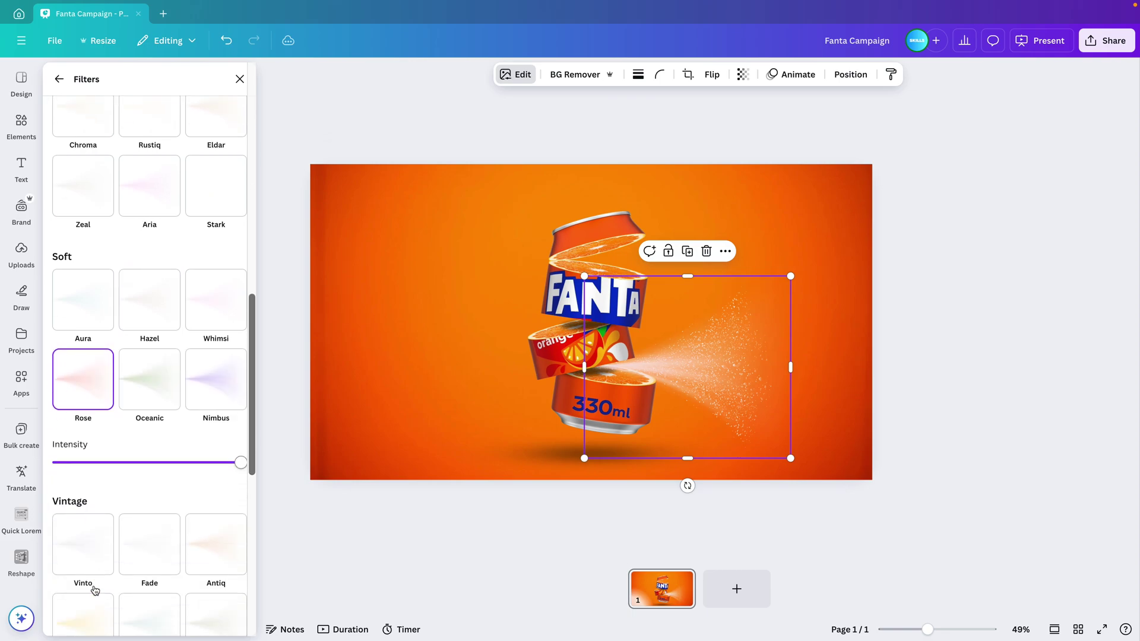
click(91, 511)
scroll(90, 467, down, 5)
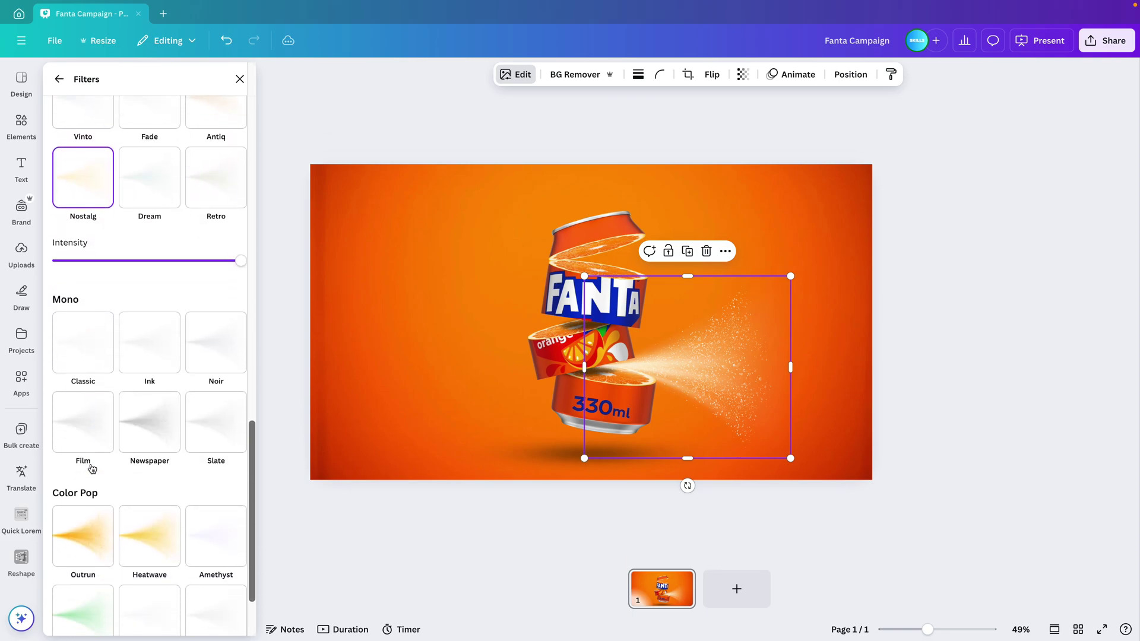
Try the Outrun, Heatwave and X-Pro + filters on the spray with a reduced intensity.
click(92, 511)
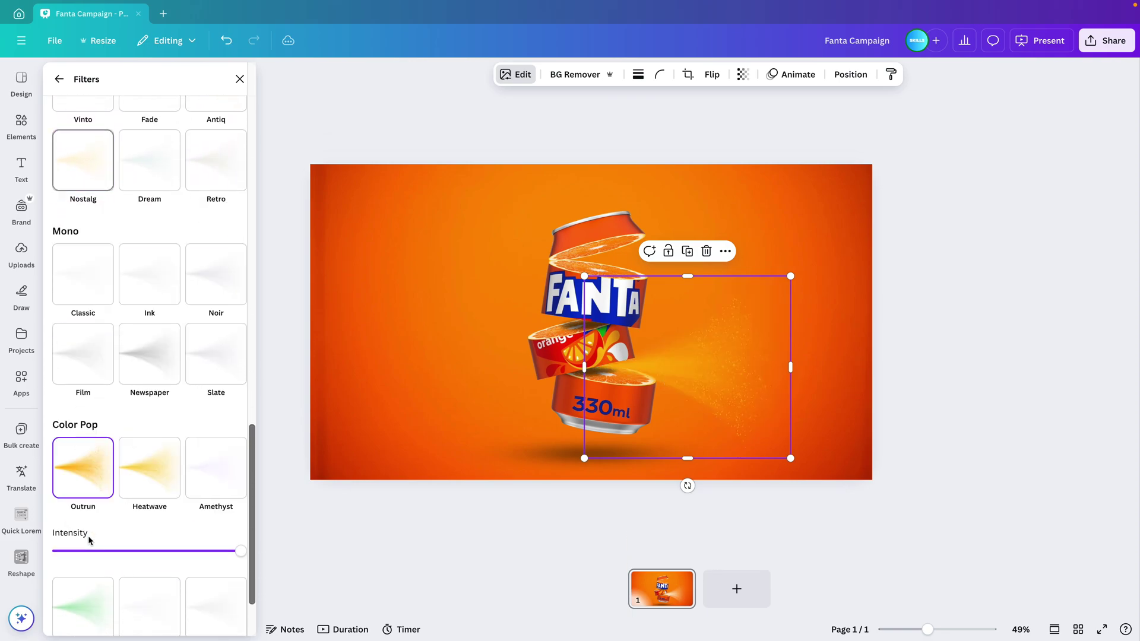
click(156, 482)
drag(238, 554, 146, 551)
click(83, 469)
scroll(144, 500, down, 2)
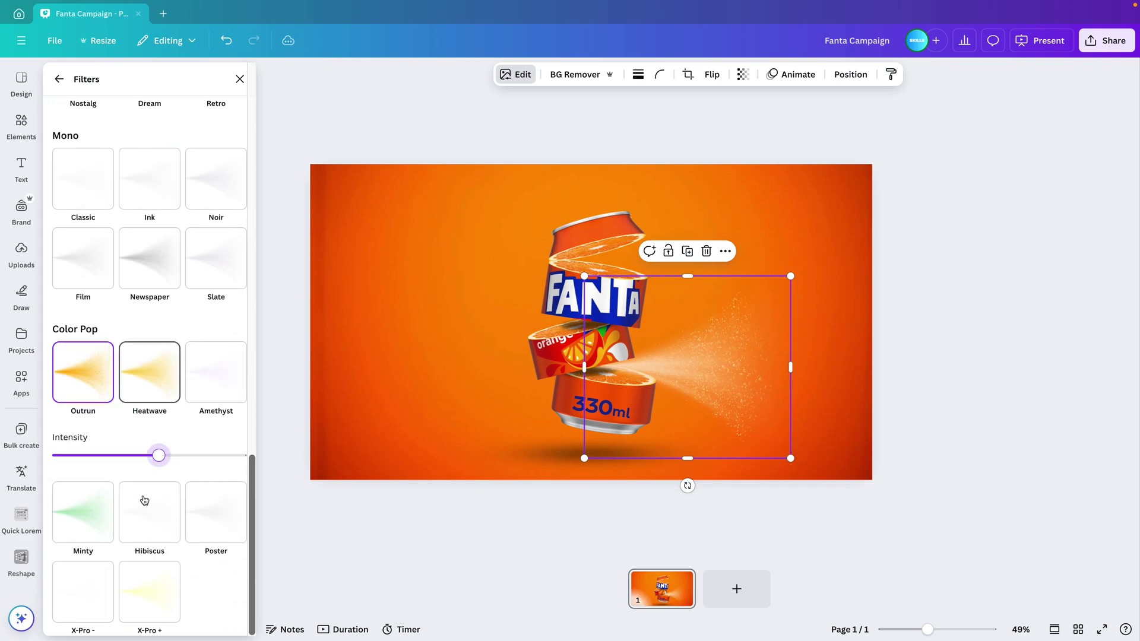
click(154, 600)
scroll(159, 592, up, 5)
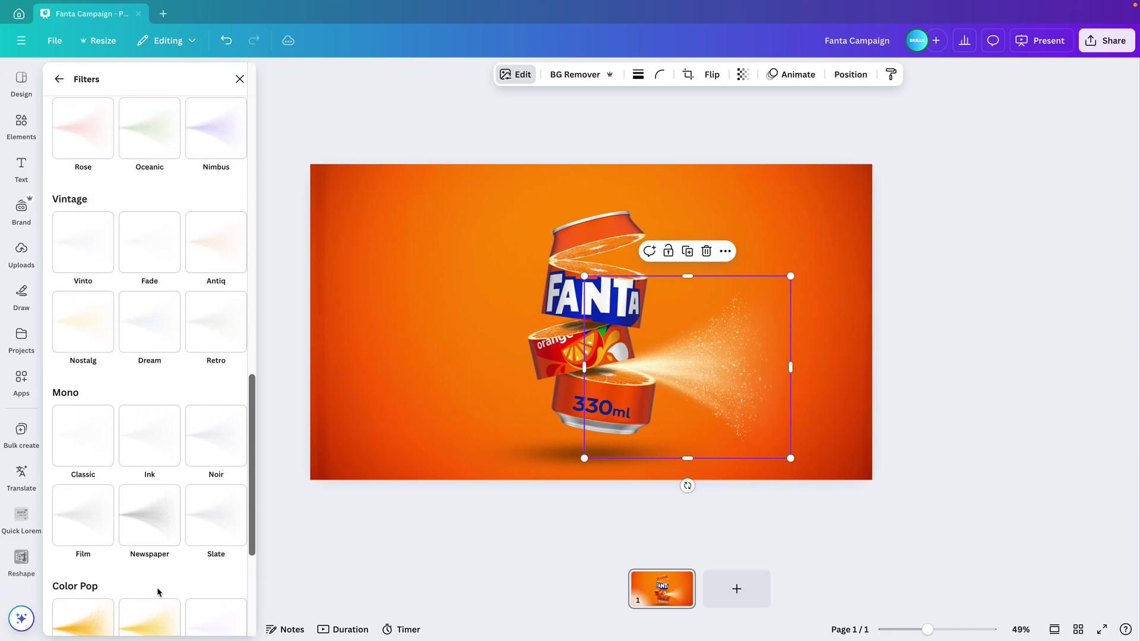
Apply the warm Bronz filter to the spray and raise its intensity to roughly four fifths of the range.
scroll(158, 592, up, 6)
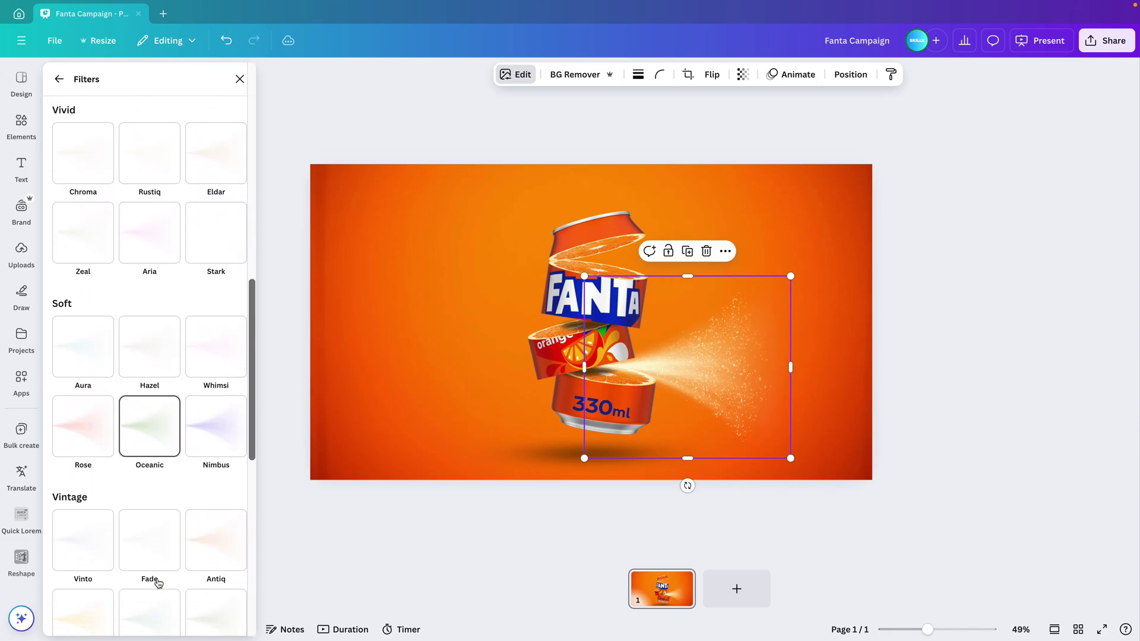
scroll(151, 449, up, 9)
click(85, 268)
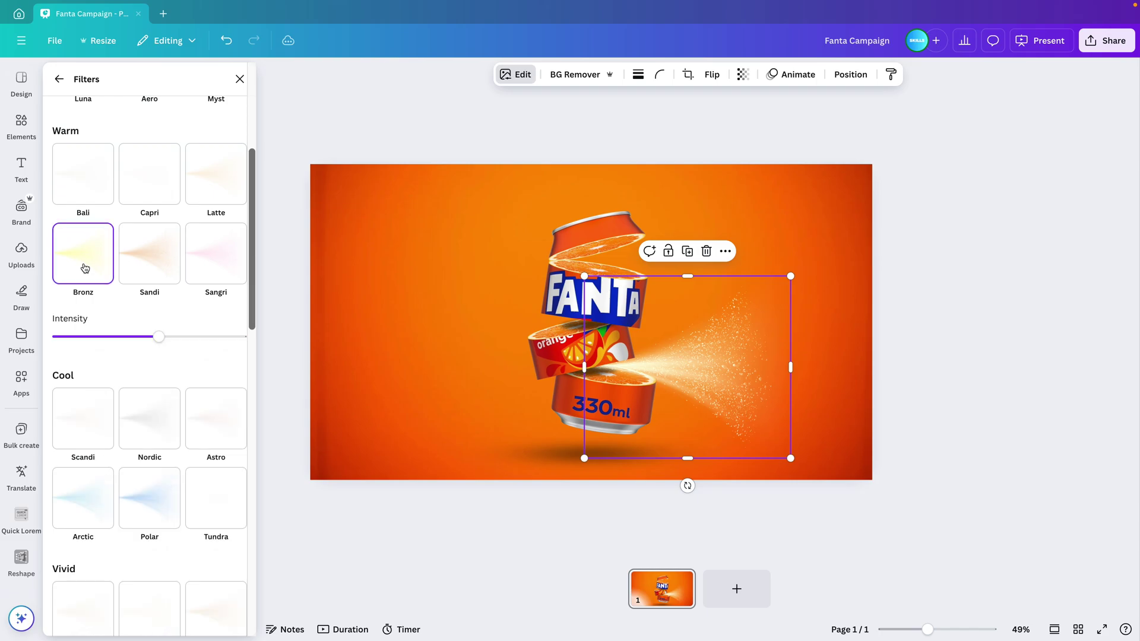
drag(162, 342, 208, 345)
click(899, 248)
Duplicate the yellow spray, shrink the copy and place it at the gap between the lid and FANTA pieces.
click(713, 383)
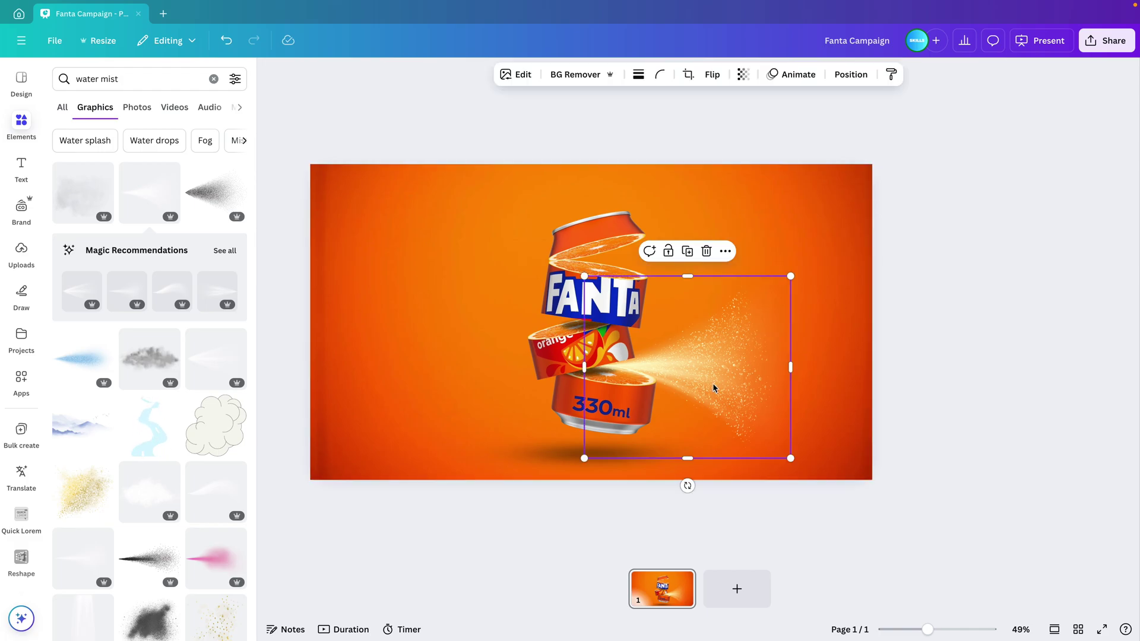
alt+drag(713, 384, 734, 271)
drag(812, 163, 748, 220)
click(712, 74)
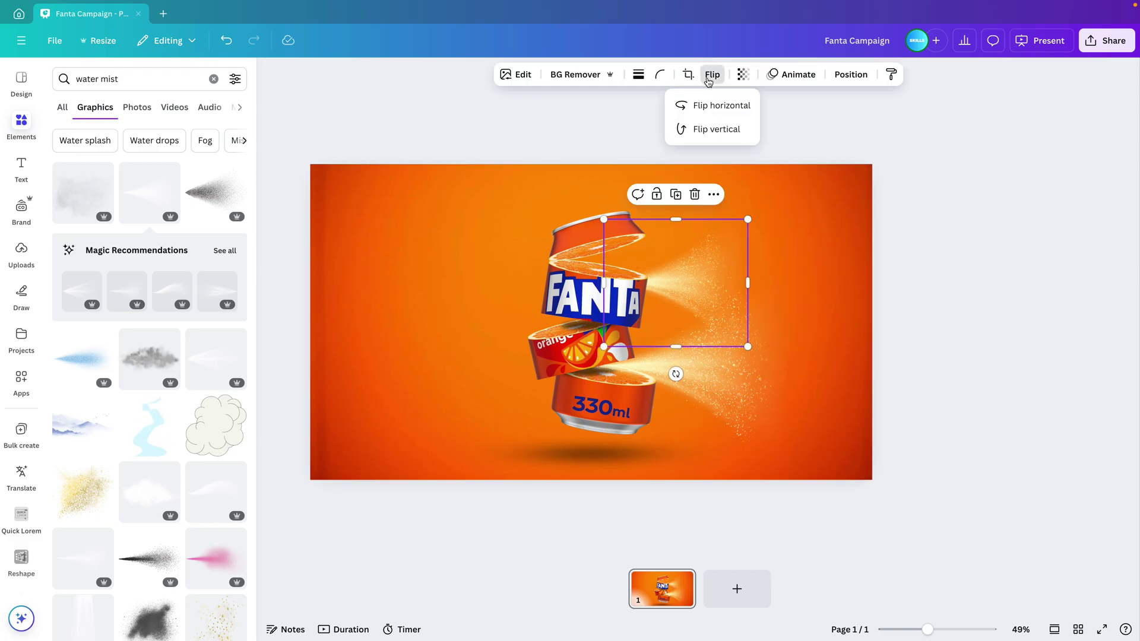
drag(691, 293, 685, 251)
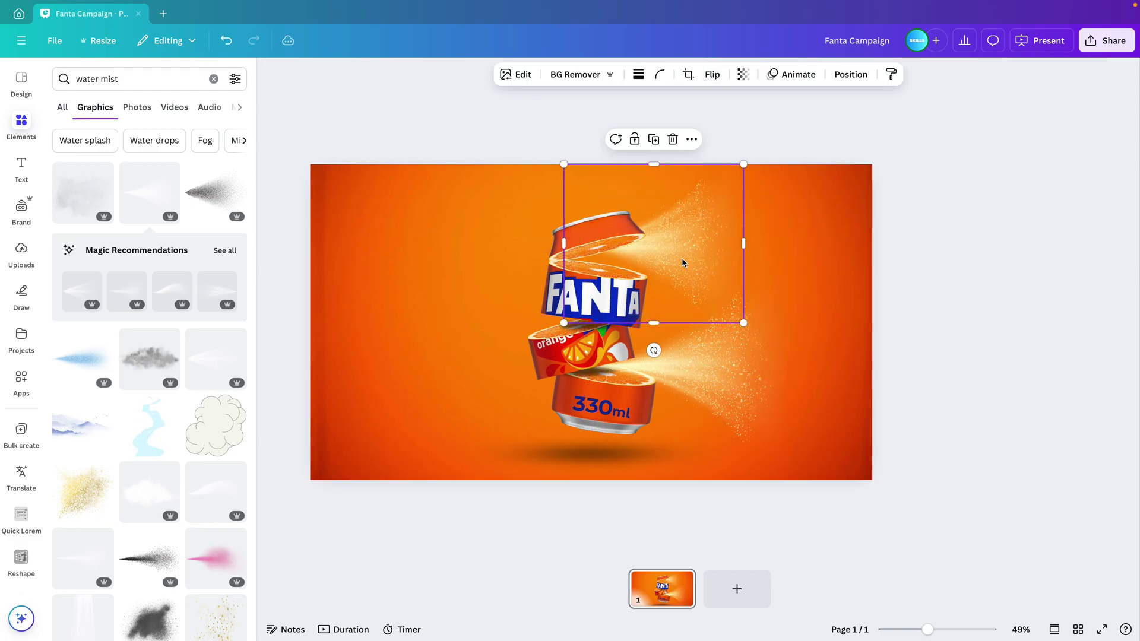
drag(674, 265, 693, 277)
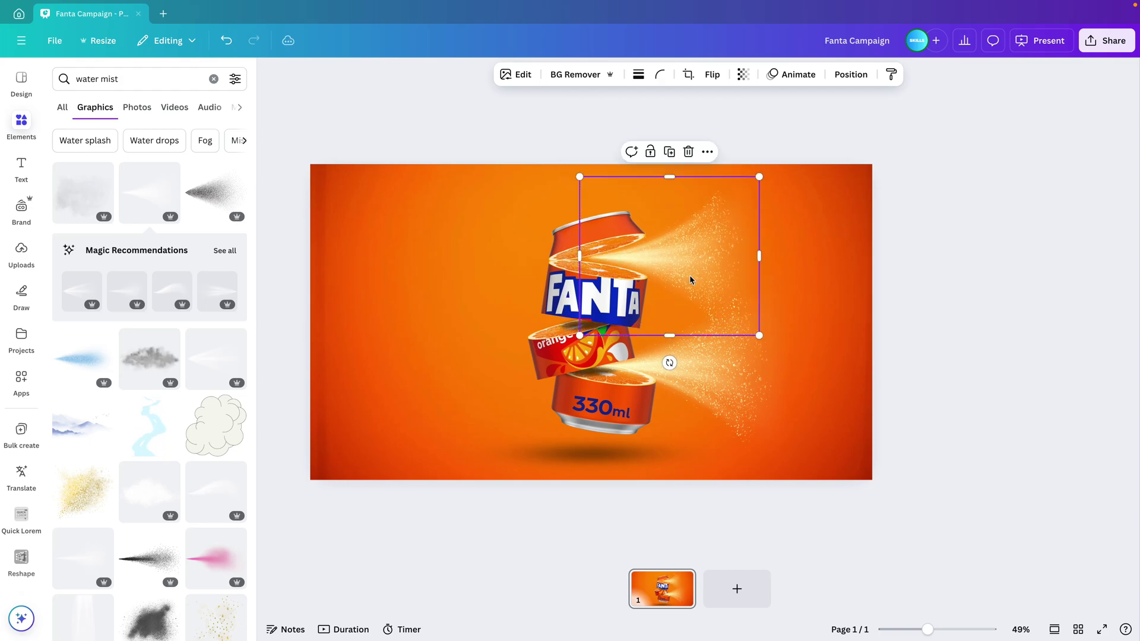
drag(759, 335, 738, 322)
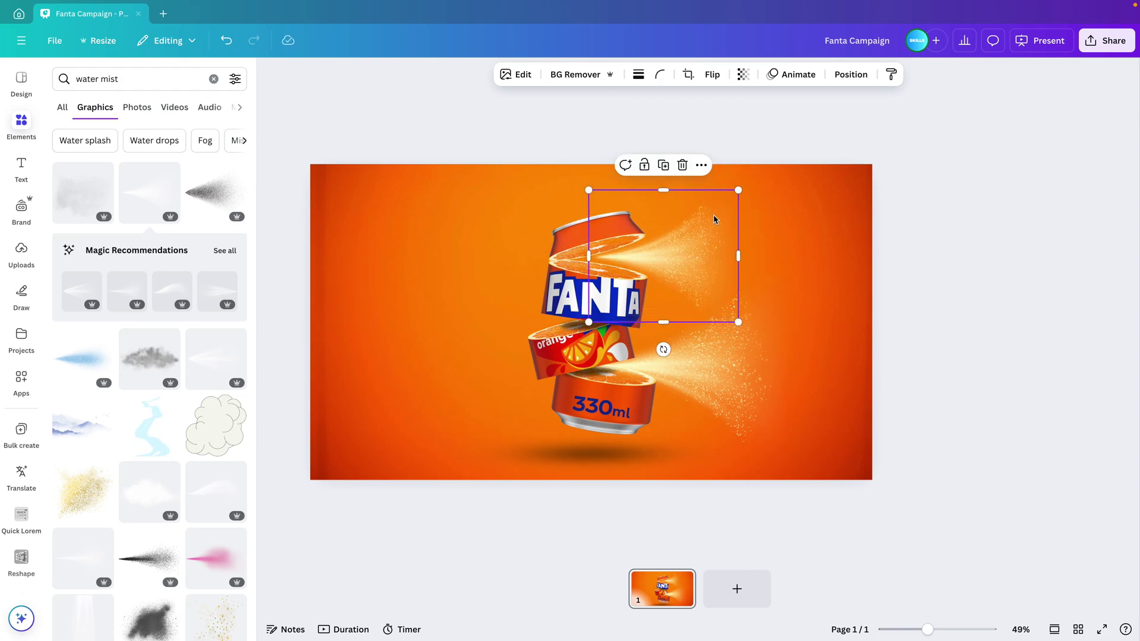
Flip the spray copy horizontally, tilt it clockwise and place it bursting leftward from the gap between the FANTA and "orange" pieces.
click(712, 74)
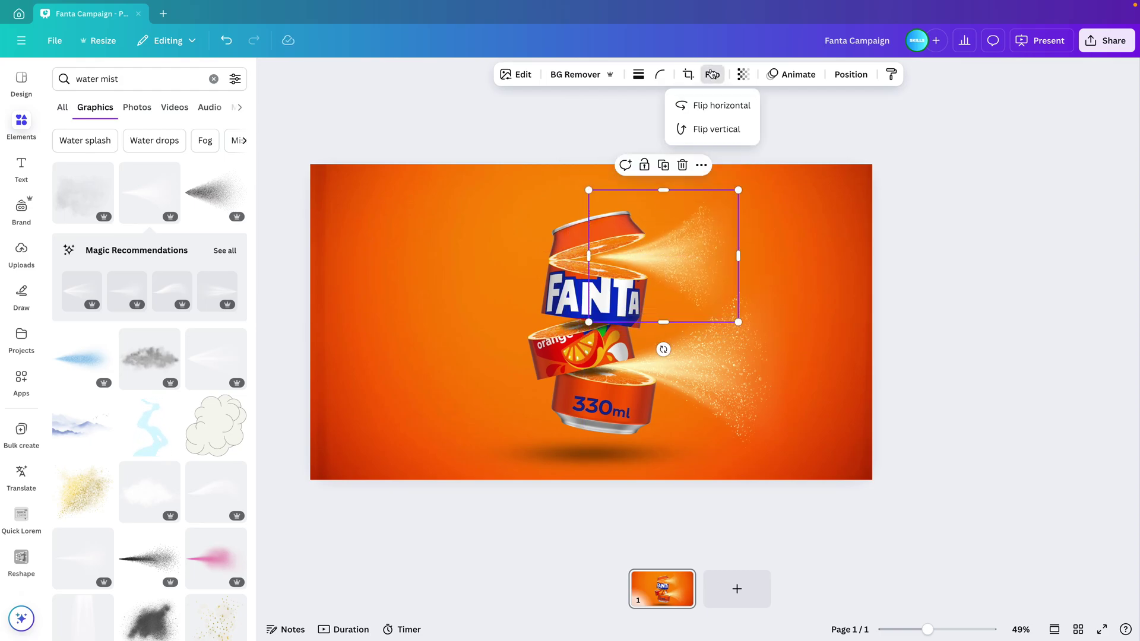
click(735, 106)
mouse_move(687, 262)
mouse_down()
mouse_move(564, 310)
mouse_move(571, 323)
mouse_move(555, 329)
mouse_up()
drag(525, 288, 517, 294)
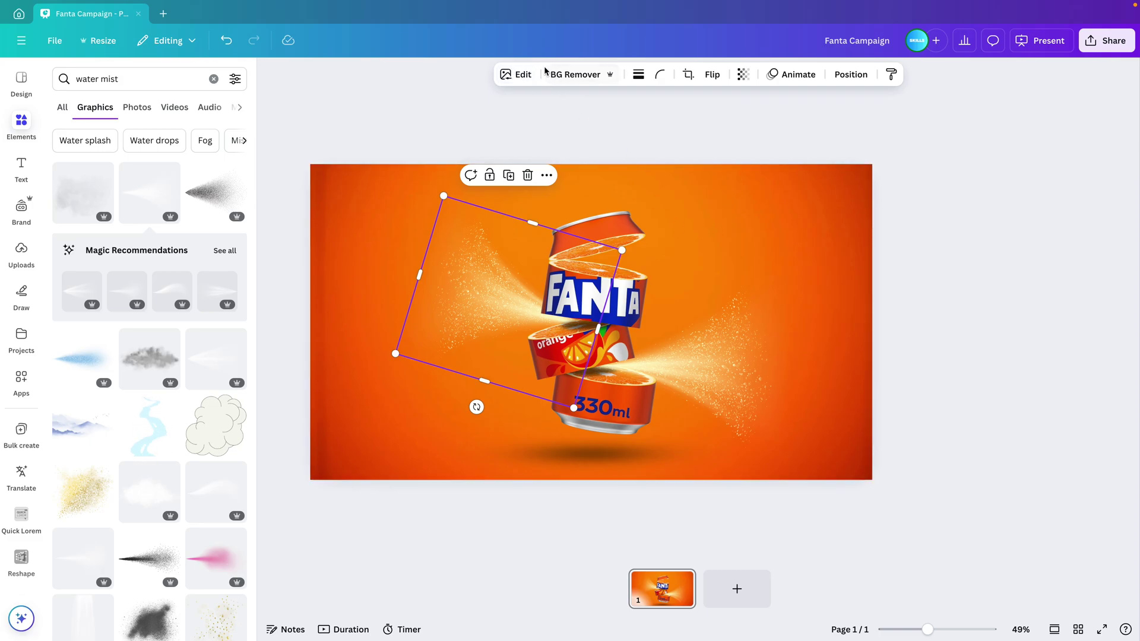
Reorder the left spray between the "orange" piece and the FANTA piece's shadow, and fit it slightly larger at the gap.
click(852, 75)
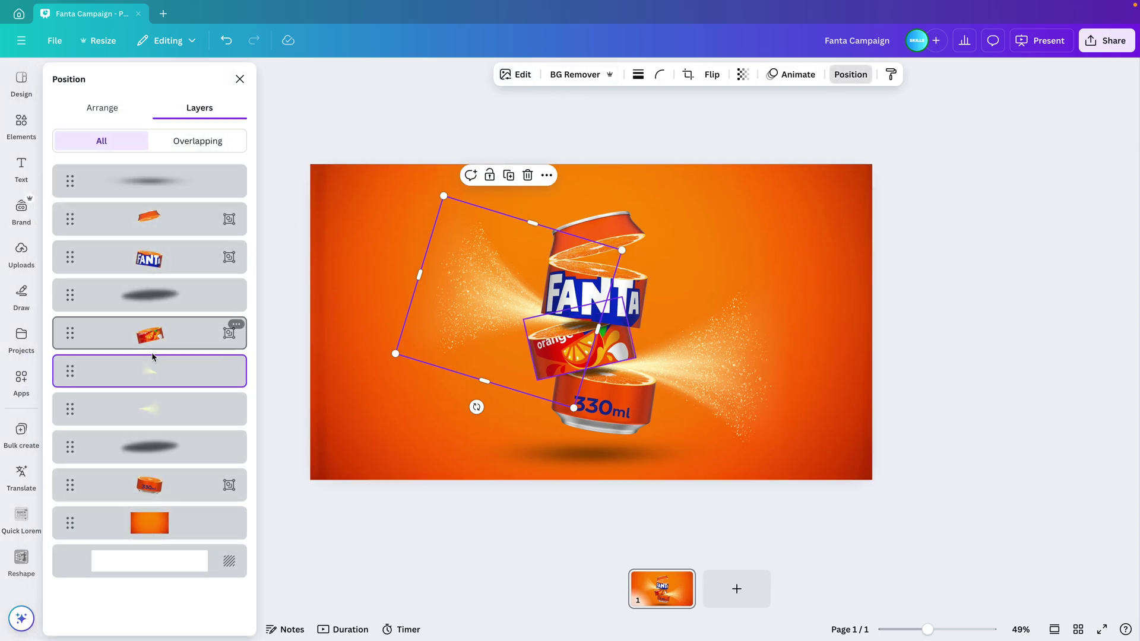
drag(153, 373, 153, 293)
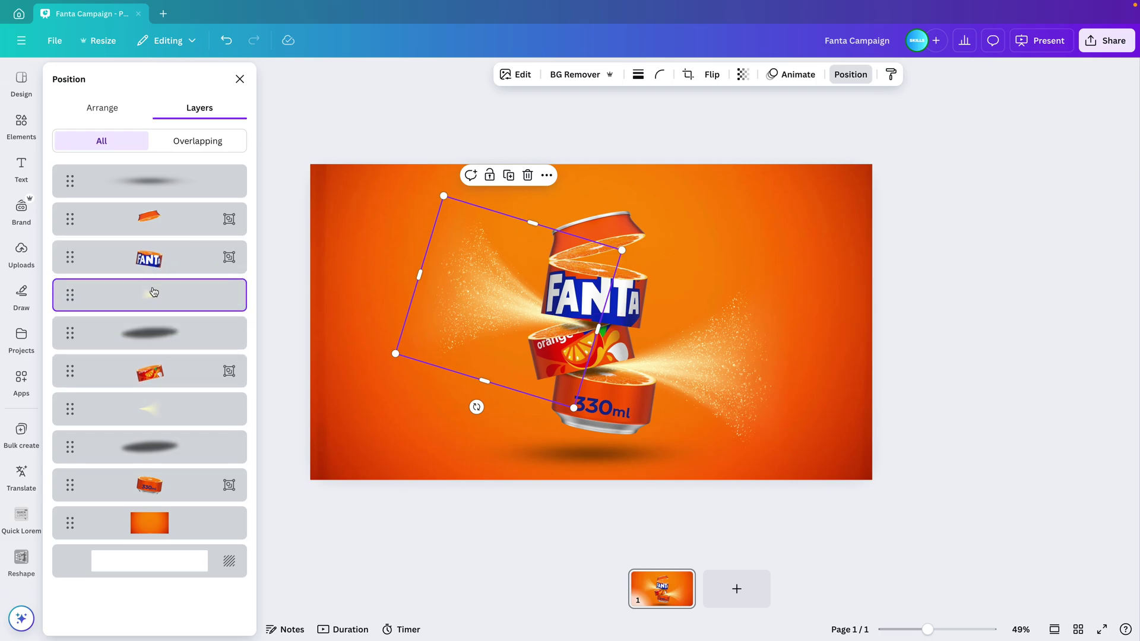
drag(472, 318, 497, 285)
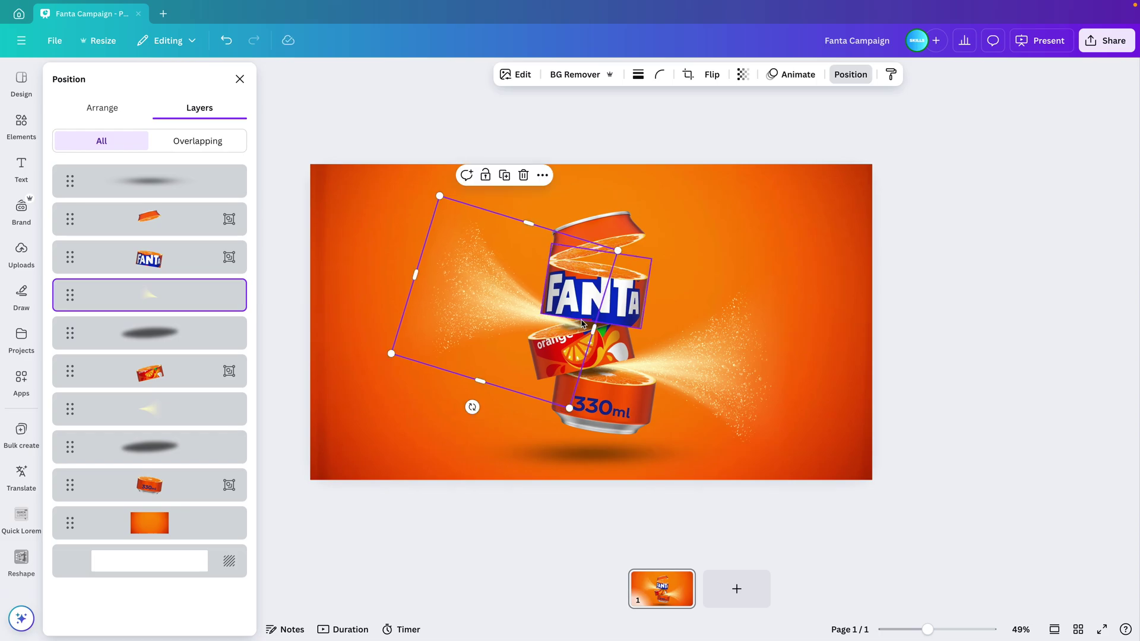
drag(201, 297, 201, 336)
drag(496, 298, 499, 297)
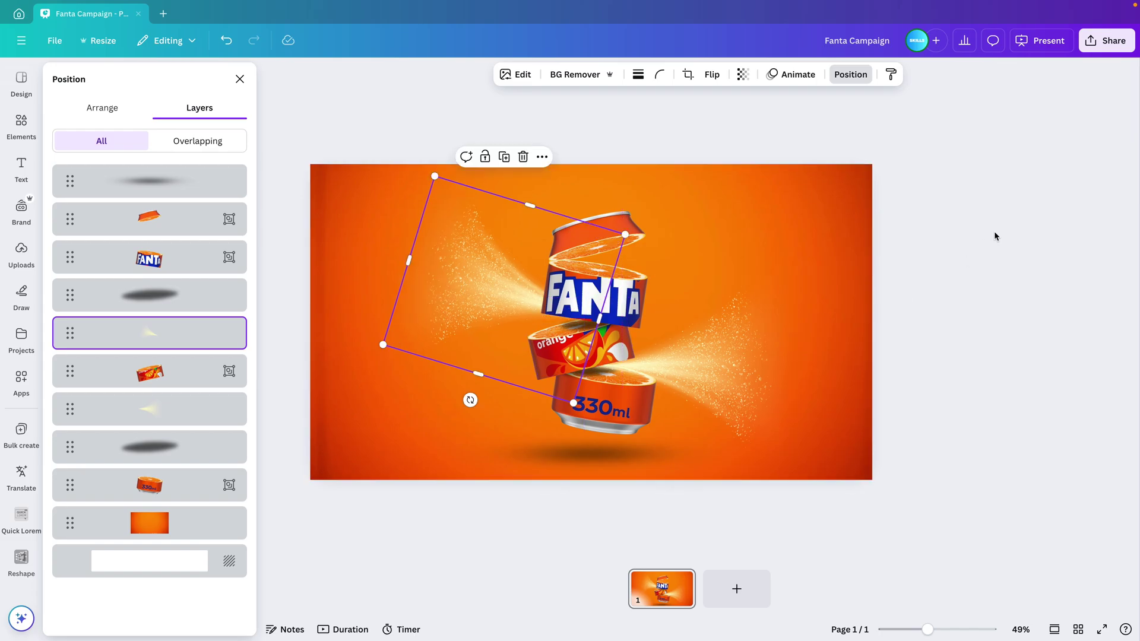
Return to the "water mist" graphics search and show all recommendations related to the mist graphic.
click(21, 125)
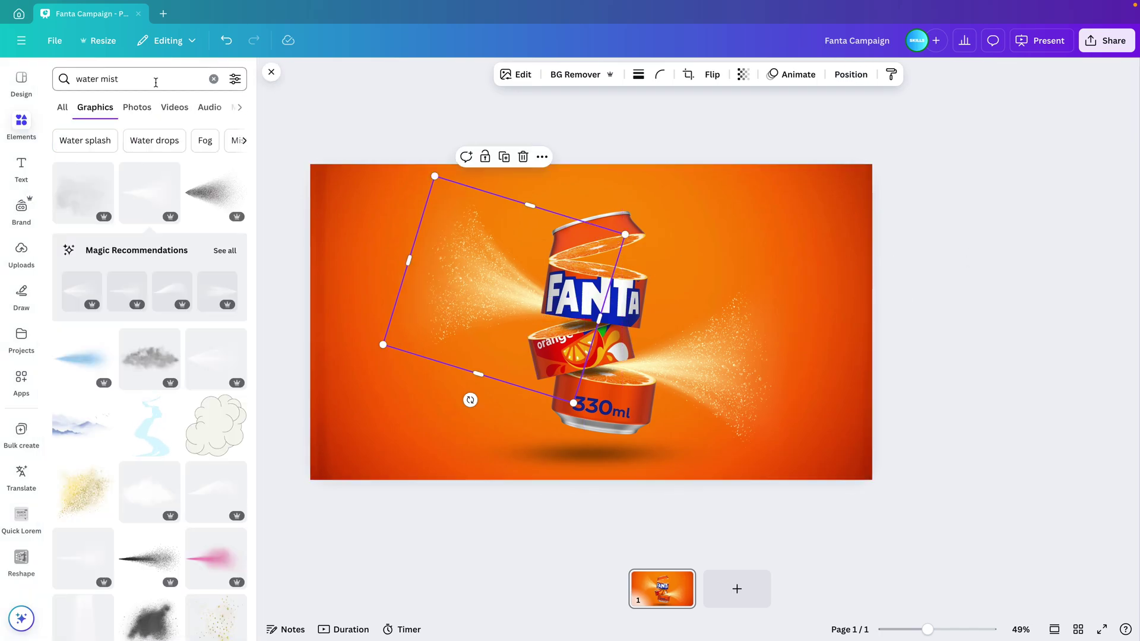
click(157, 79)
key(Return)
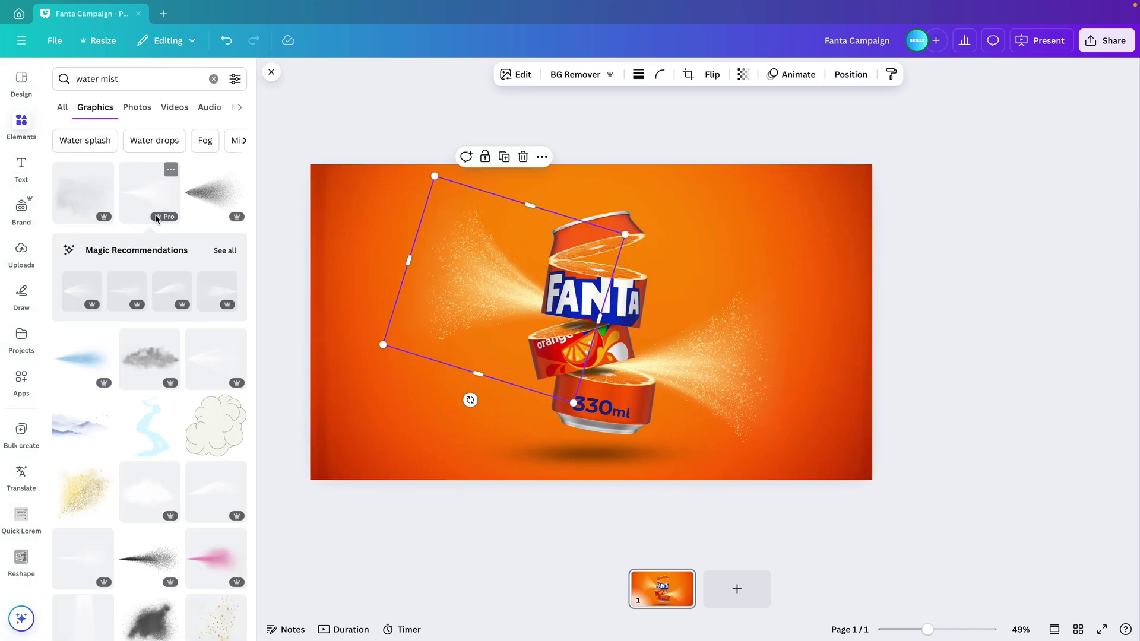
click(233, 257)
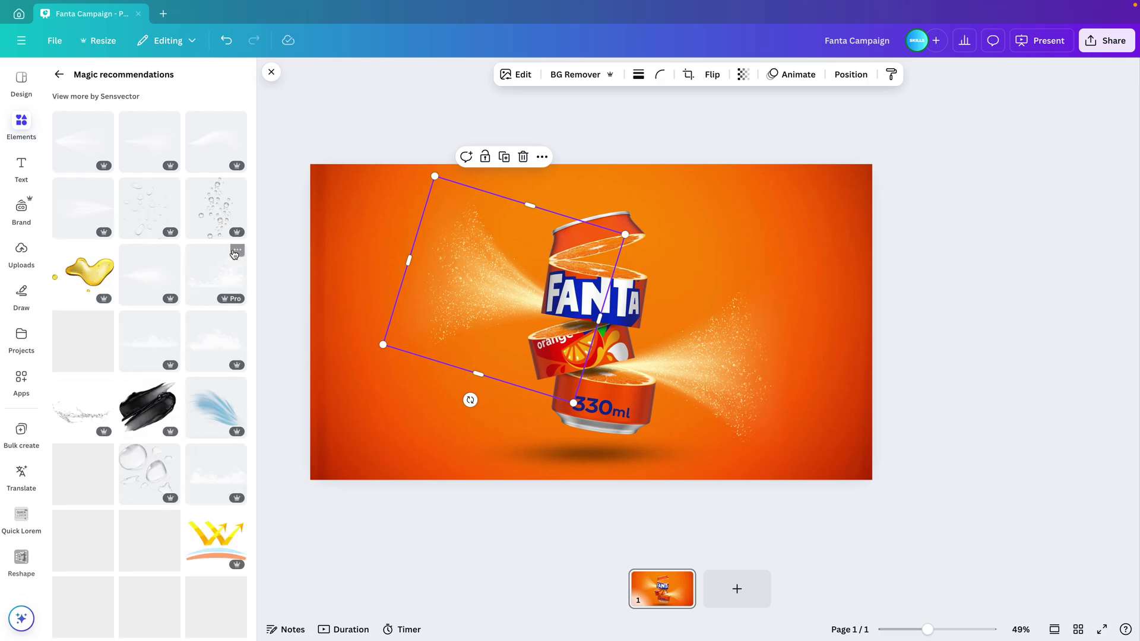
Try a soft mist graphic, shrunk and placed at the gap between the lid and FANTA pieces, and delete it.
click(83, 161)
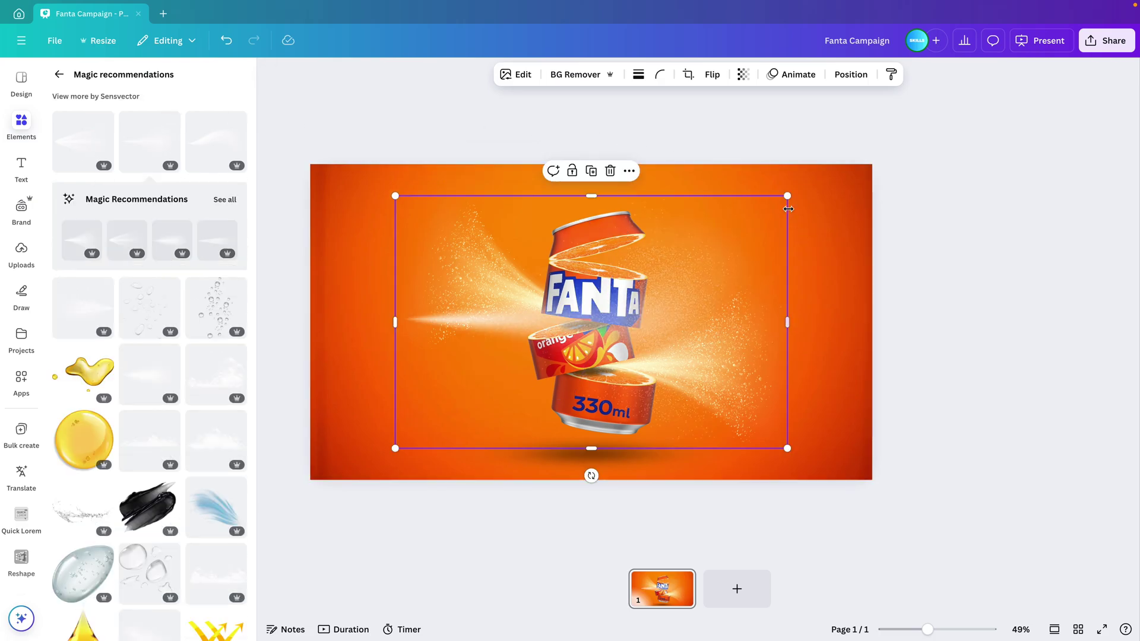
drag(788, 195, 565, 333)
drag(451, 389, 627, 261)
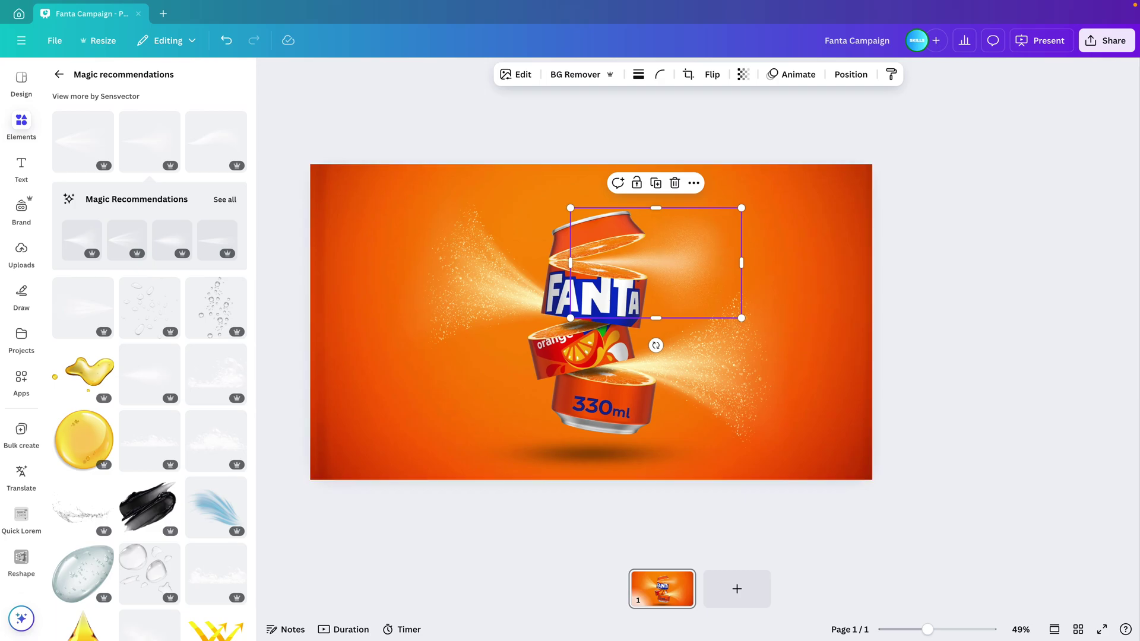
key(Delete)
Add a speckled spray graphic, shrink it, tilt it slightly counterclockwise and place it bursting rightward from the gap below the lid.
click(188, 239)
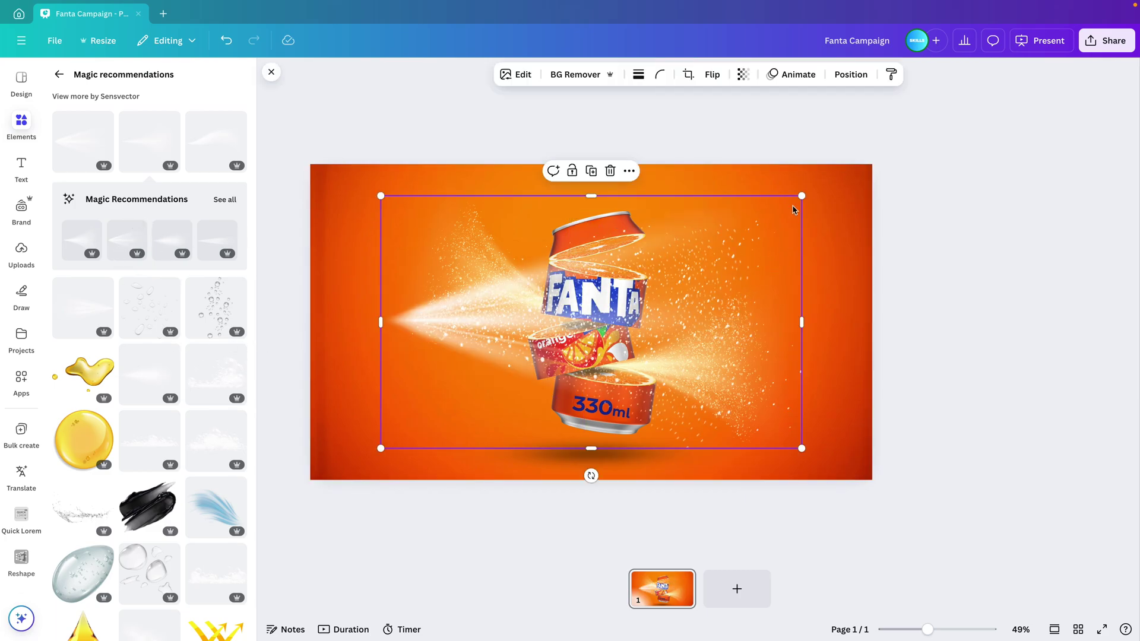
drag(802, 195, 611, 311)
drag(451, 377, 640, 255)
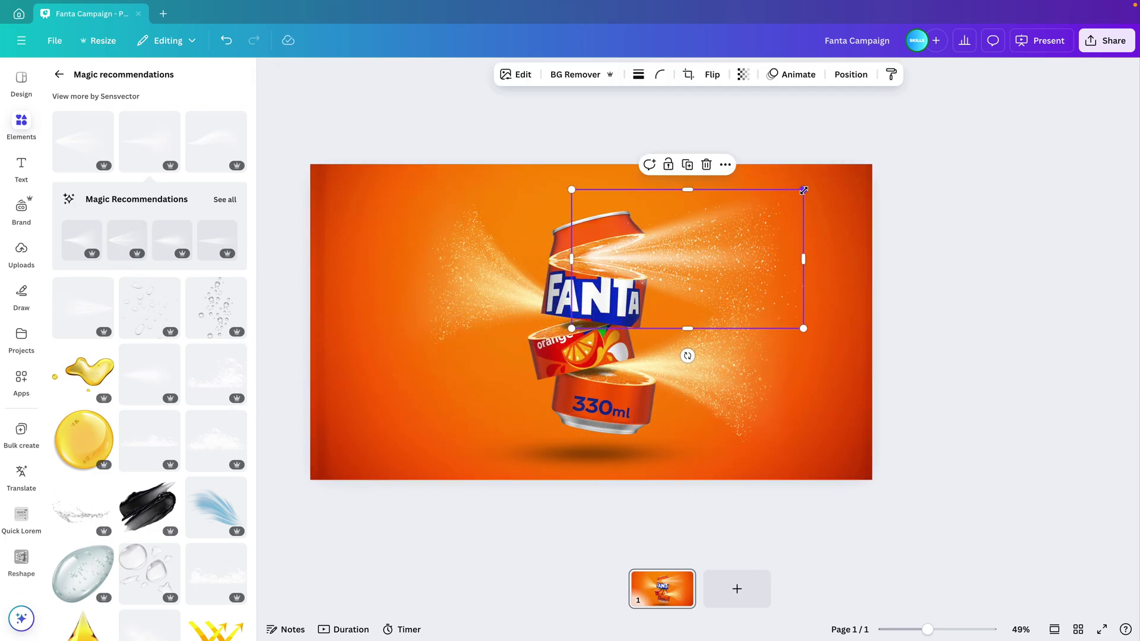
drag(804, 190, 703, 249)
drag(640, 295, 652, 263)
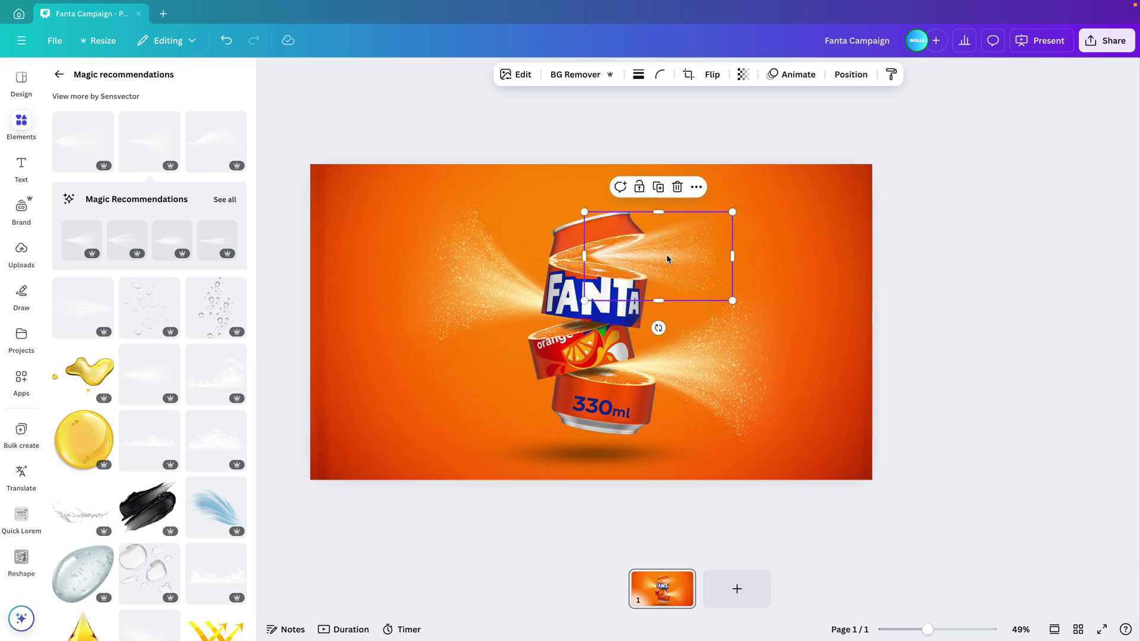
drag(658, 328, 665, 328)
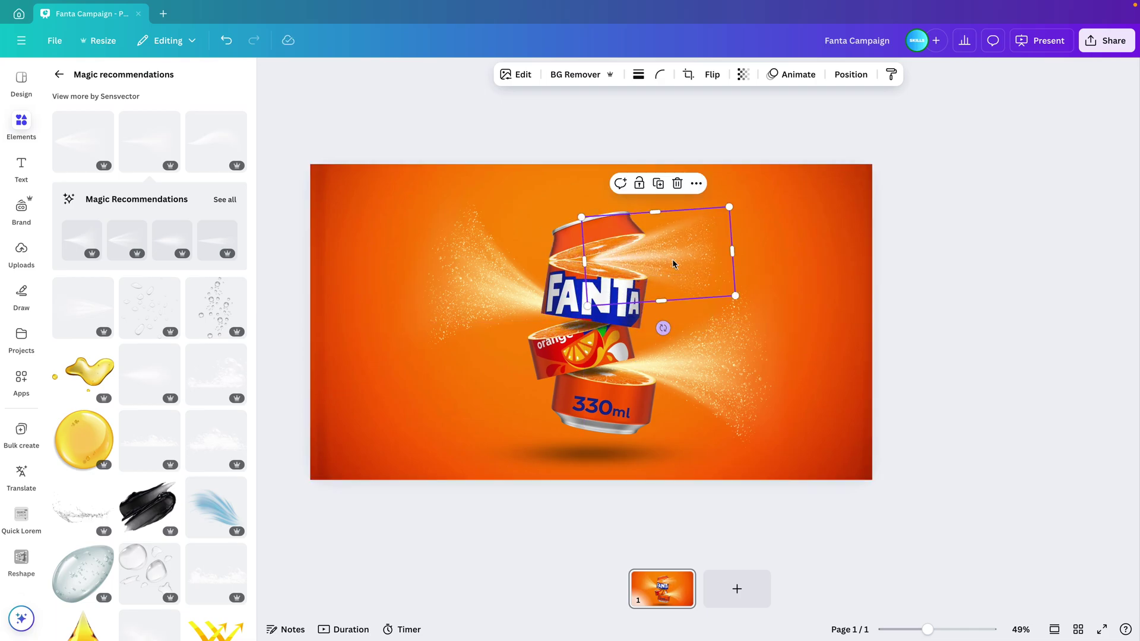
Copy the style of the lower right yellow spray onto the new spray below the lid.
click(742, 343)
click(893, 73)
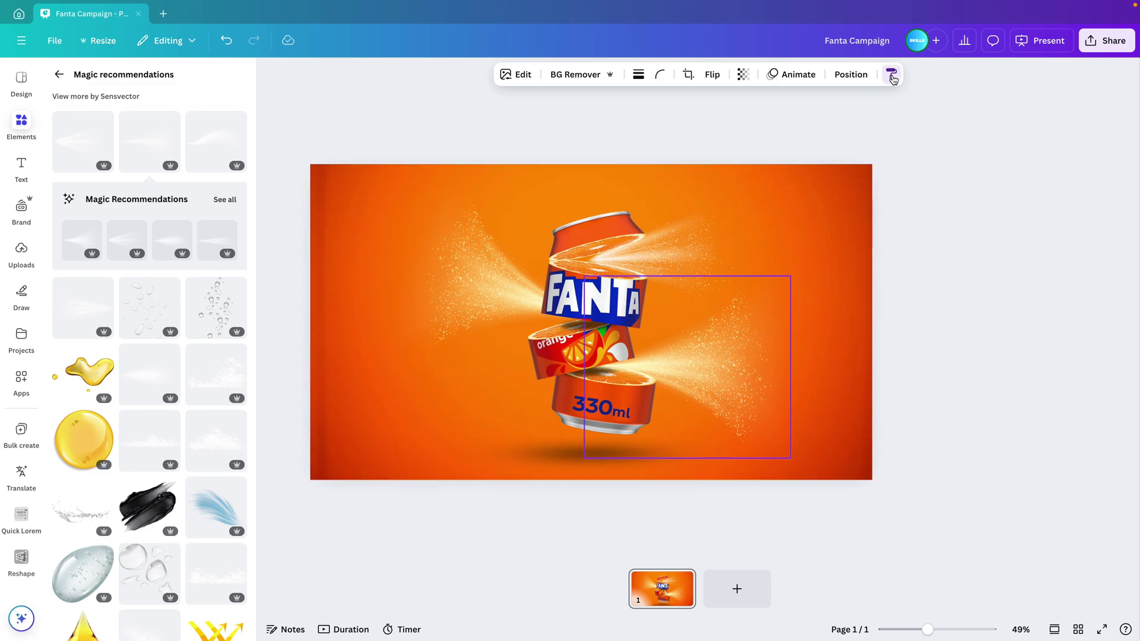
click(707, 270)
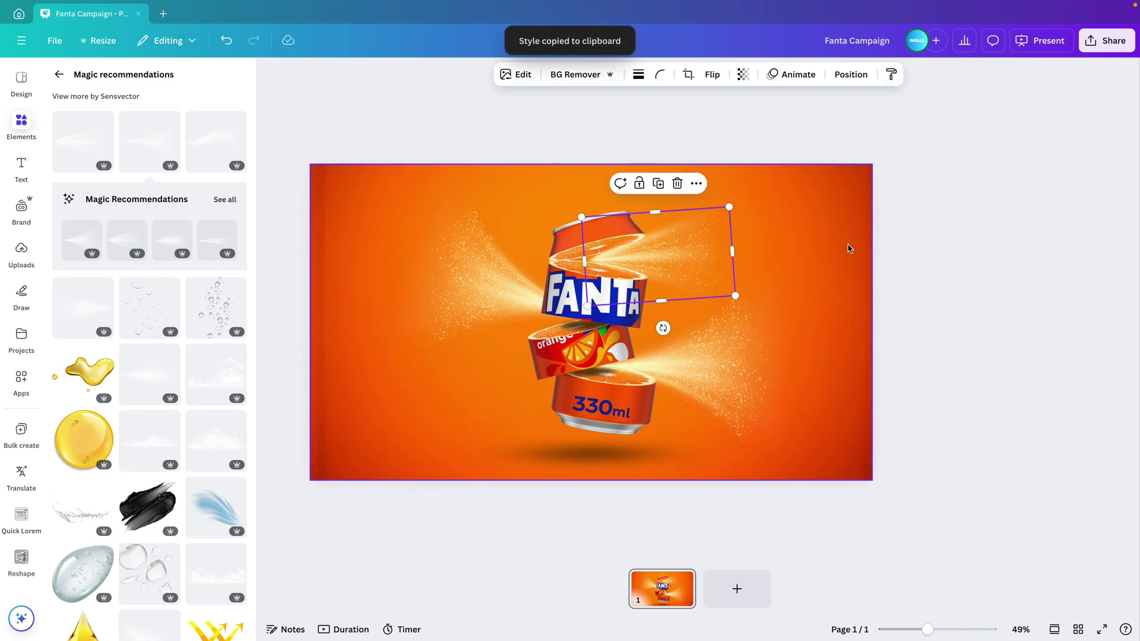
Enlarge the upper right spray and reposition its origin inside the gap between the lid and FANTA pieces.
mouse_move(682, 269)
mouse_down()
mouse_move(693, 268)
mouse_move(675, 261)
mouse_up()
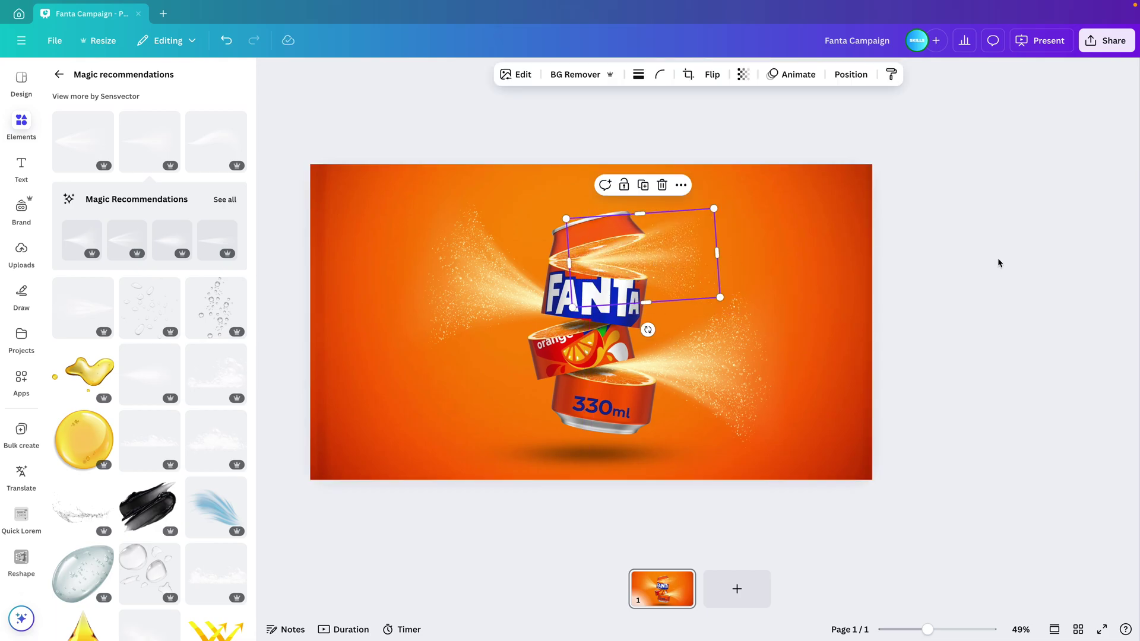
click(999, 263)
click(633, 242)
drag(716, 208, 773, 197)
drag(691, 232, 691, 242)
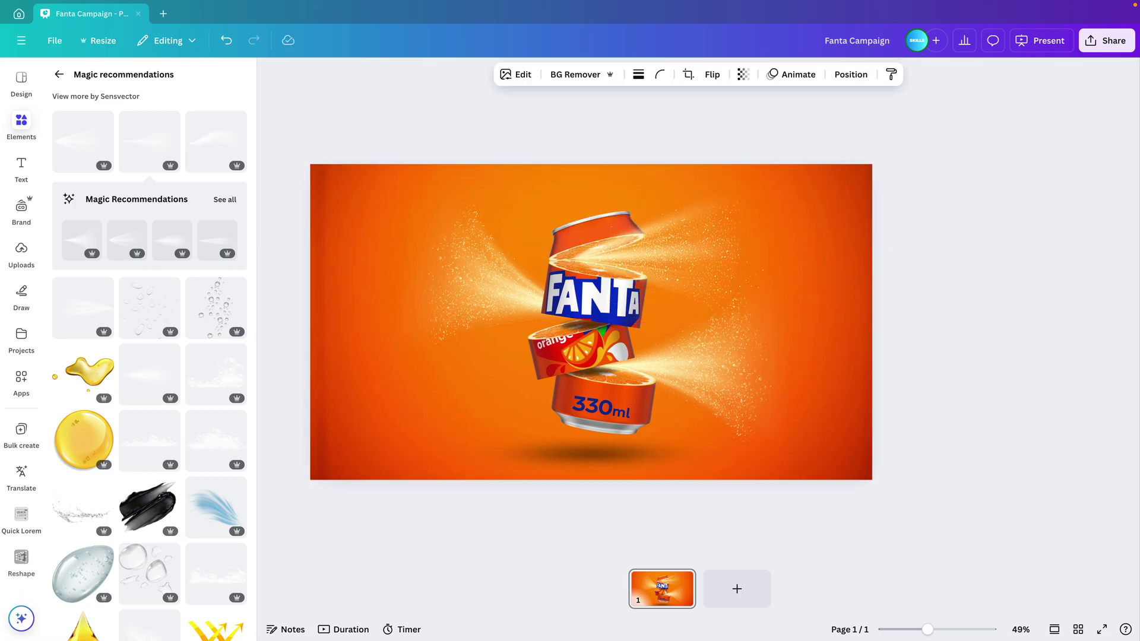
drag(675, 277, 689, 277)
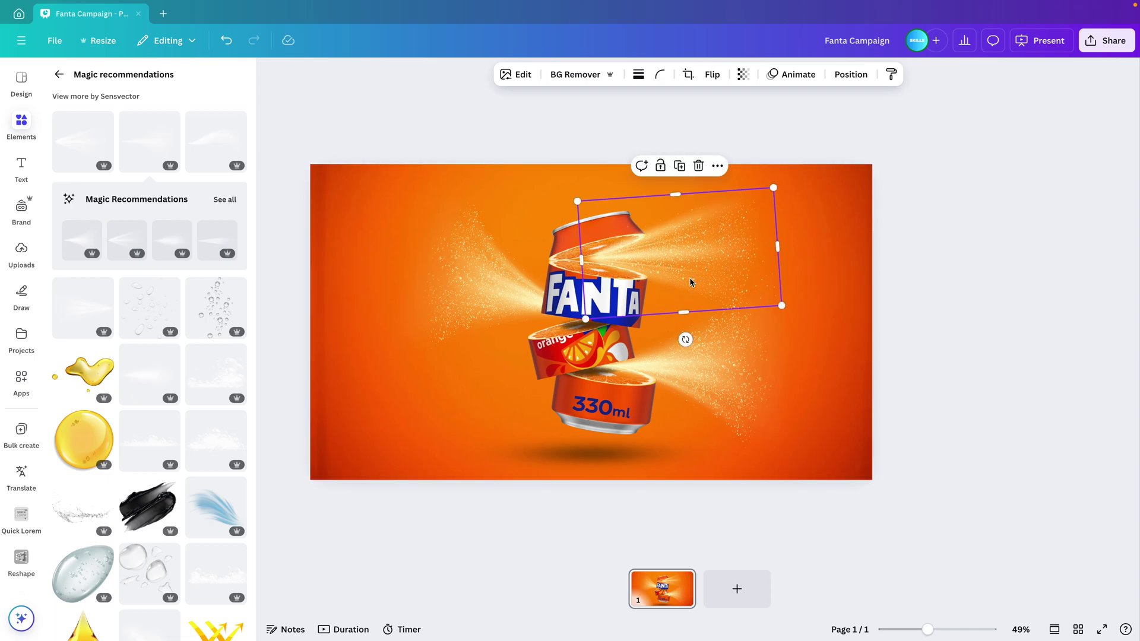
click(972, 231)
click(734, 368)
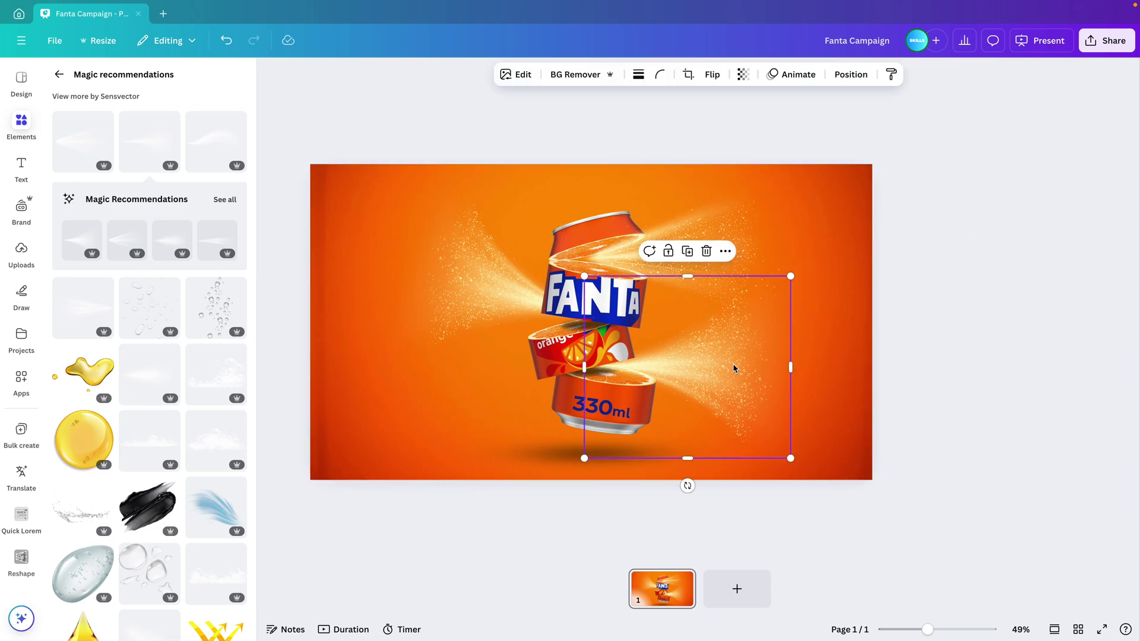
click(922, 295)
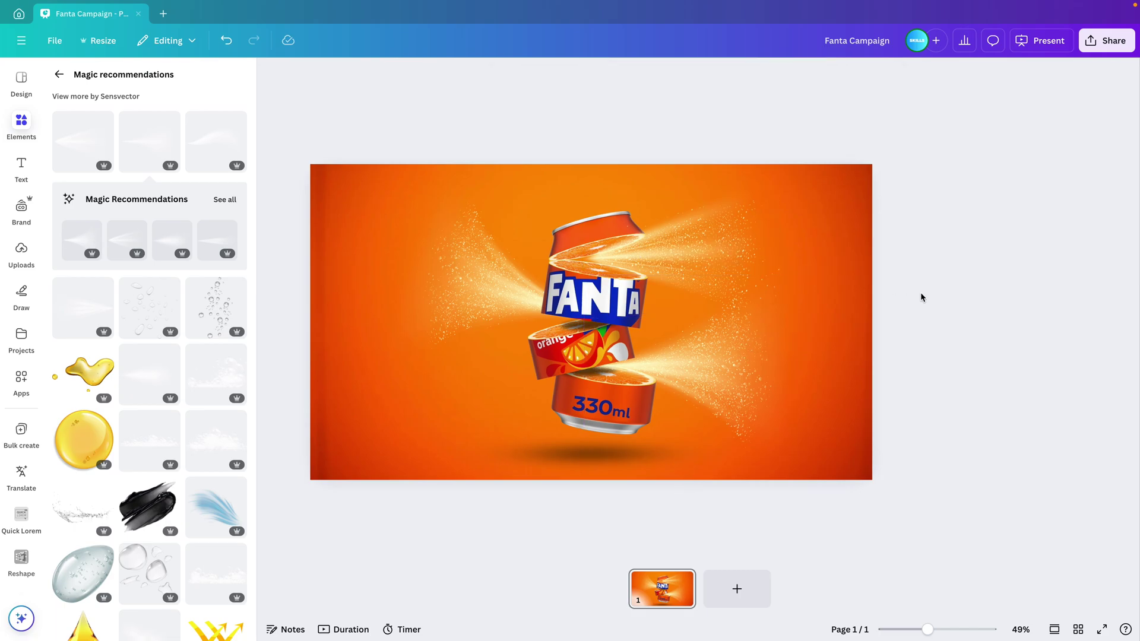
click(747, 359)
drag(790, 276, 715, 305)
key(super+z)
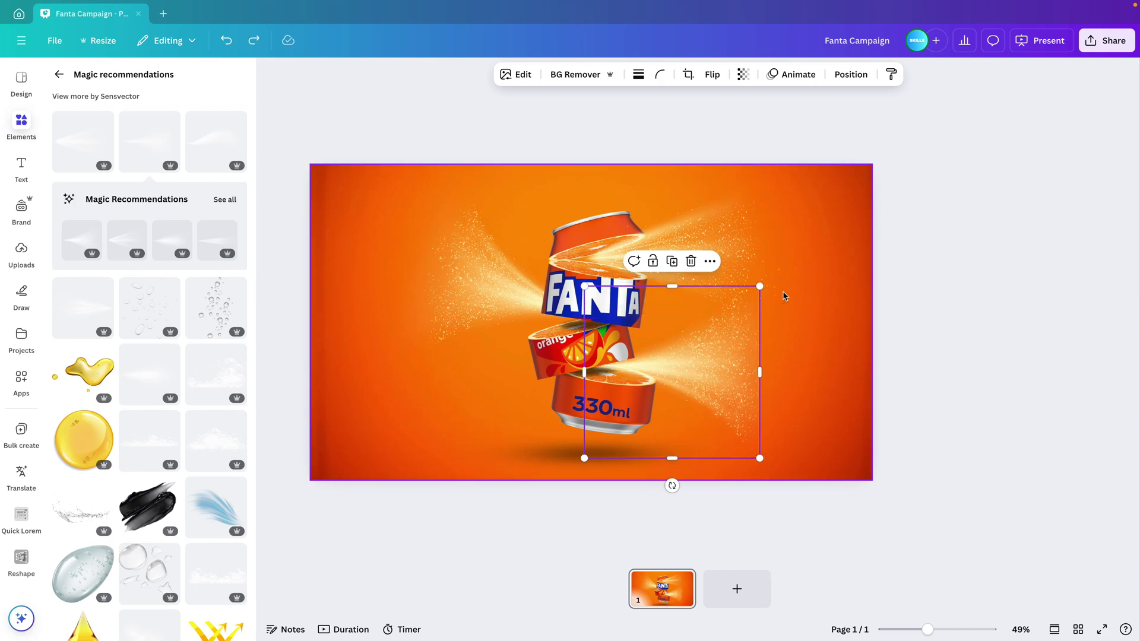
key(super+z)
Shrink the lower right spray and realign it with the gap between the "orange" and 330ml pieces.
drag(791, 275, 721, 299)
drag(679, 387, 681, 364)
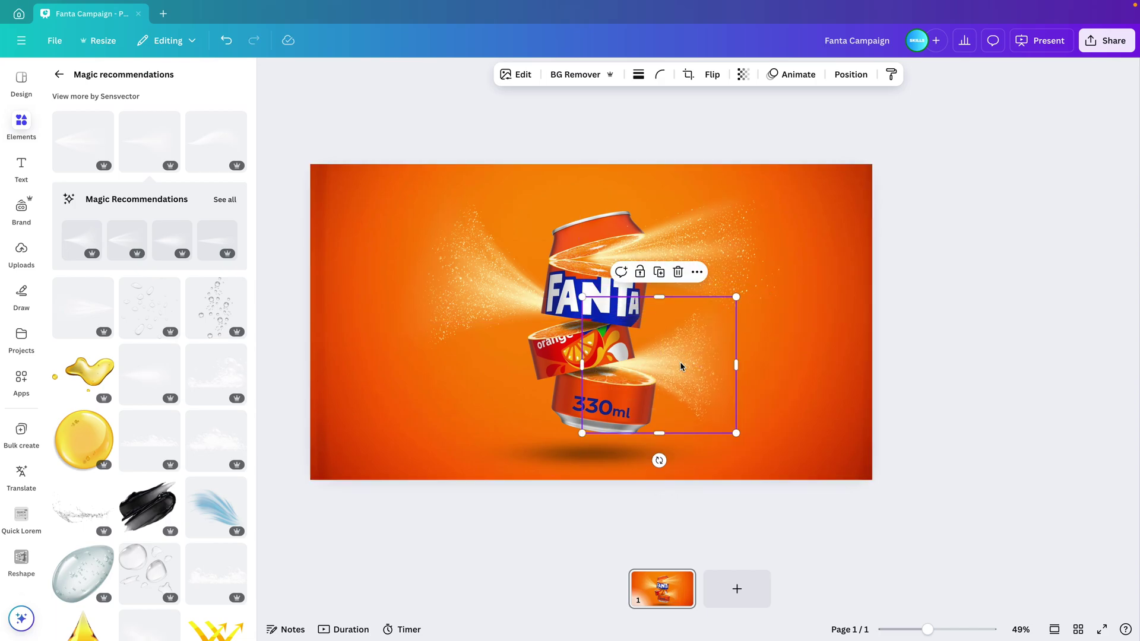
click(954, 372)
click(736, 365)
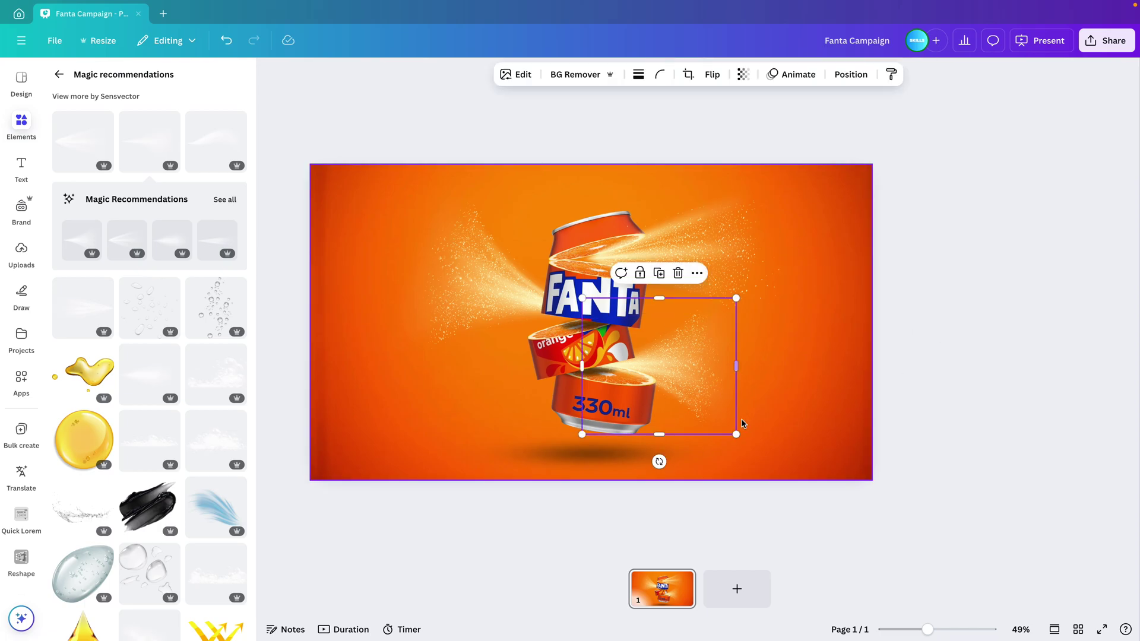
drag(738, 433, 762, 458)
key(shift+Up)
key(shift+Up)
key(shift+Up)
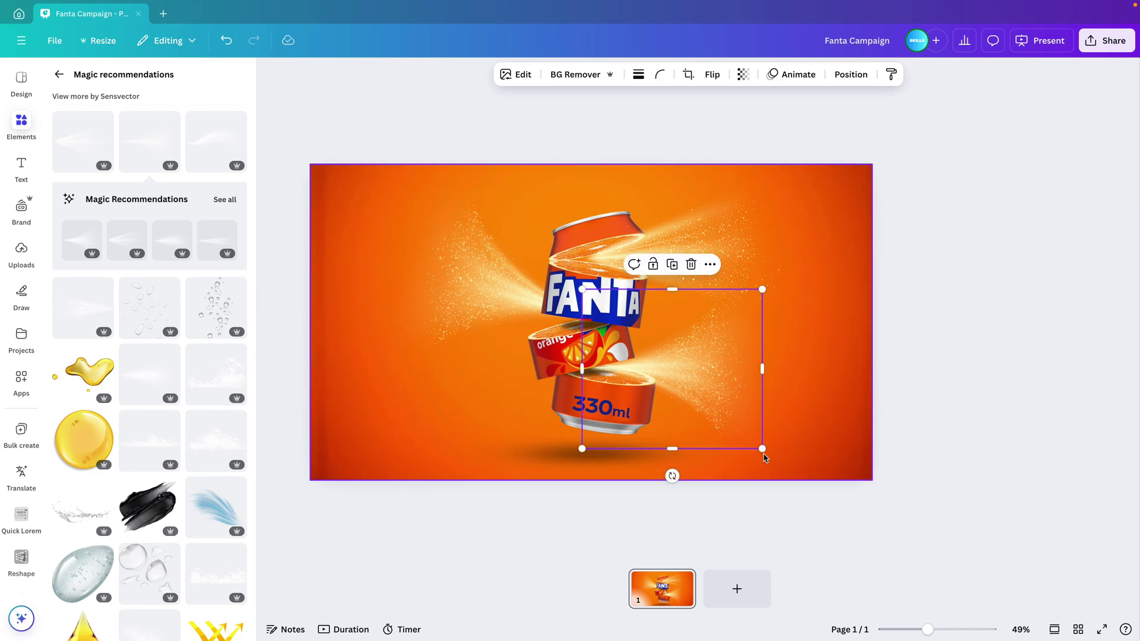
drag(762, 449, 750, 443)
click(951, 381)
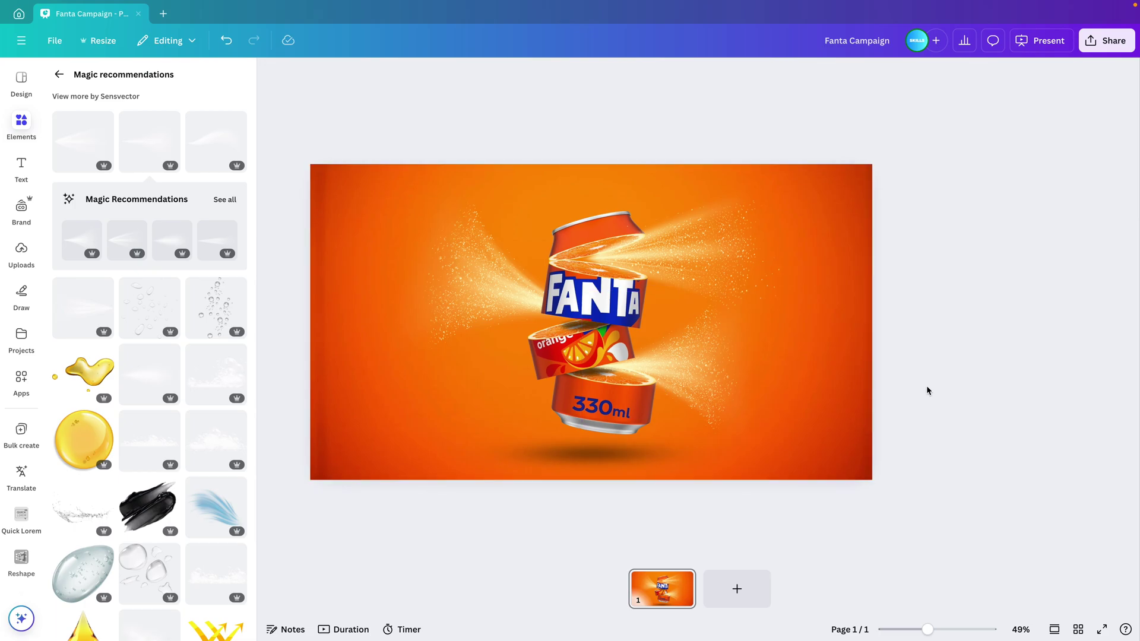
Search the elements library for "orange slice" and limit the results to photos.
click(14, 131)
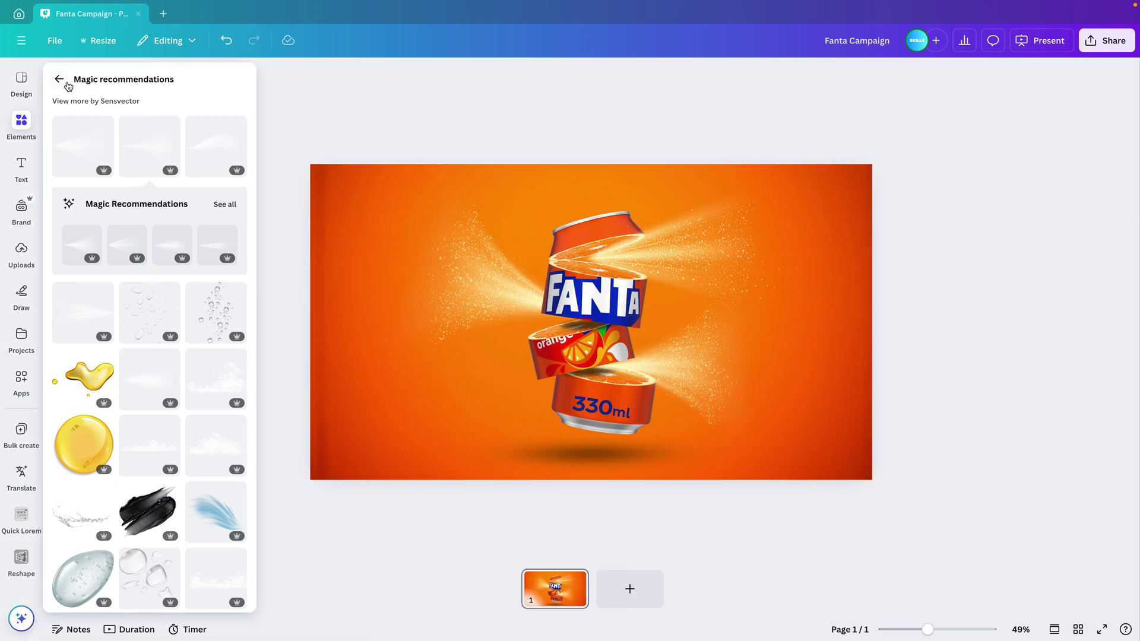
click(60, 79)
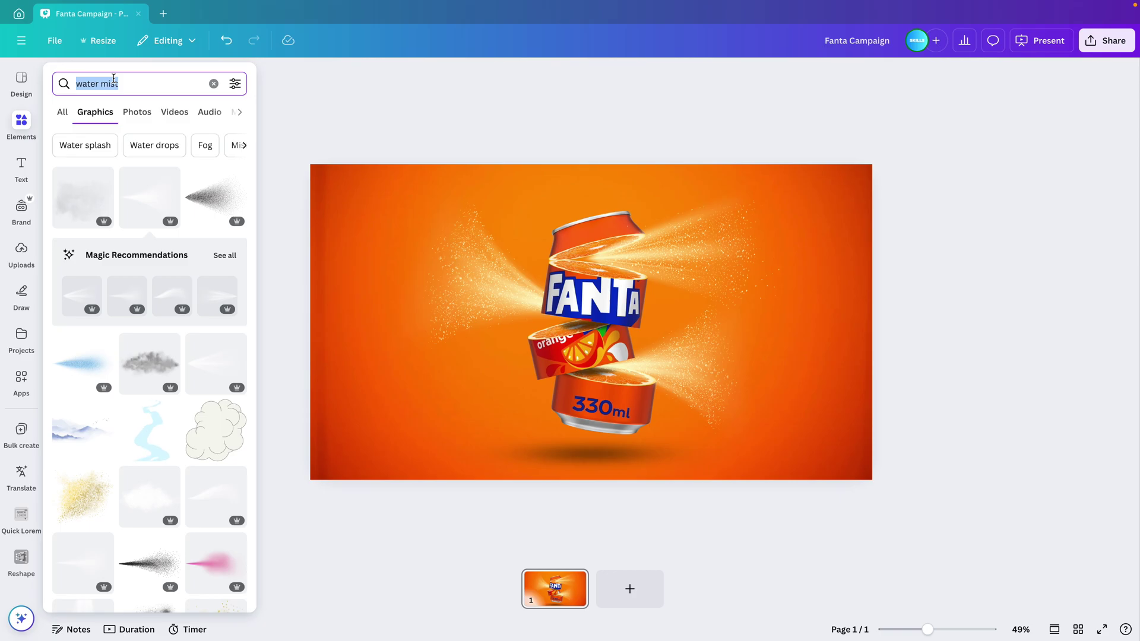
text(orga)
key(BackSpace)
key(BackSpace)
text(a)
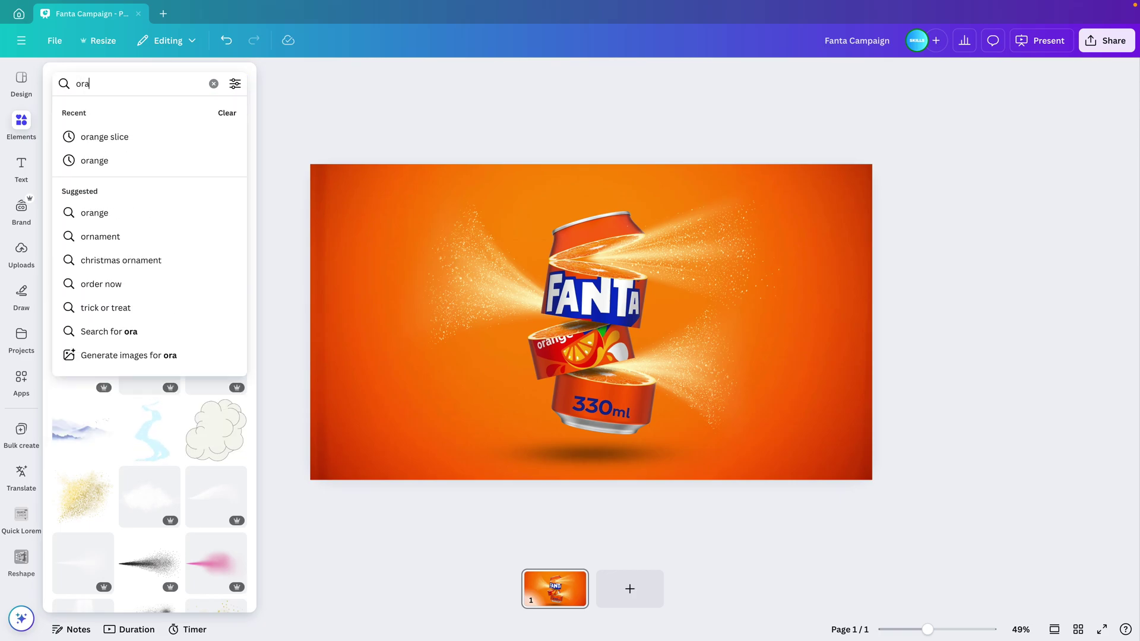
text(nge slice)
key(Return)
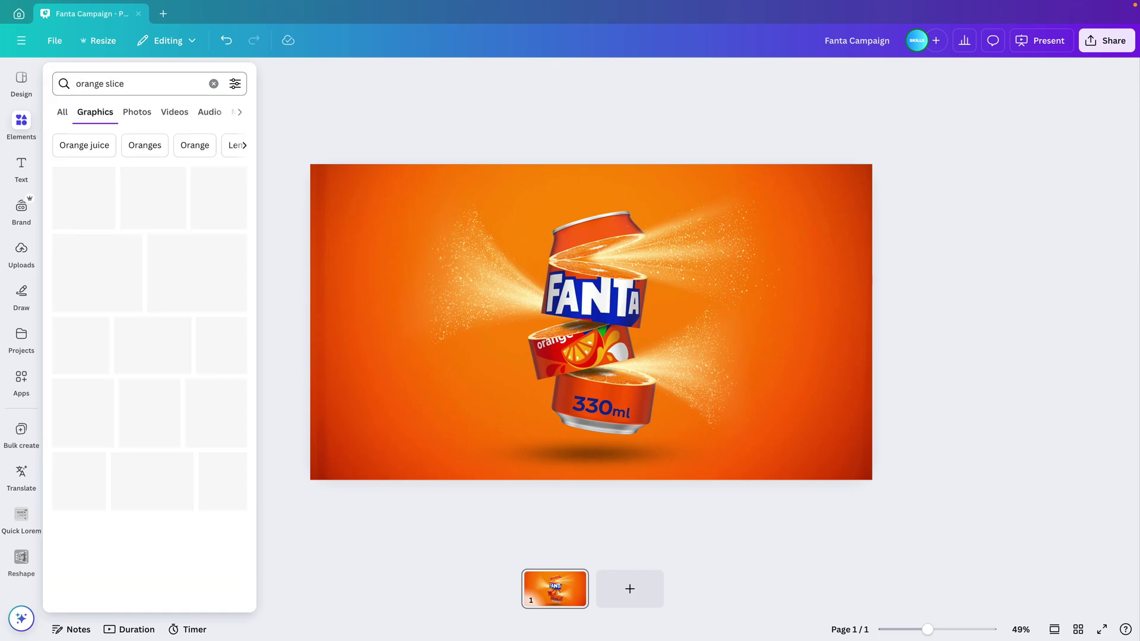
click(135, 116)
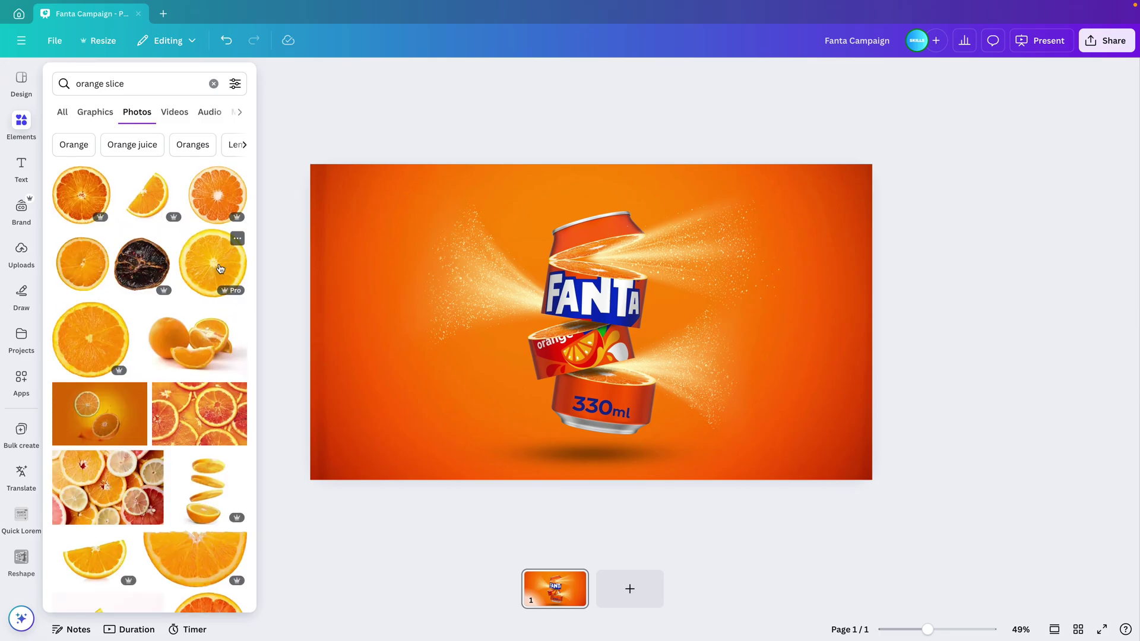
Add the round orange slice photo with the pale center, shrink it and place it beside the can at the design's lower left.
scroll(218, 262, down, 4)
scroll(219, 268, down, 3)
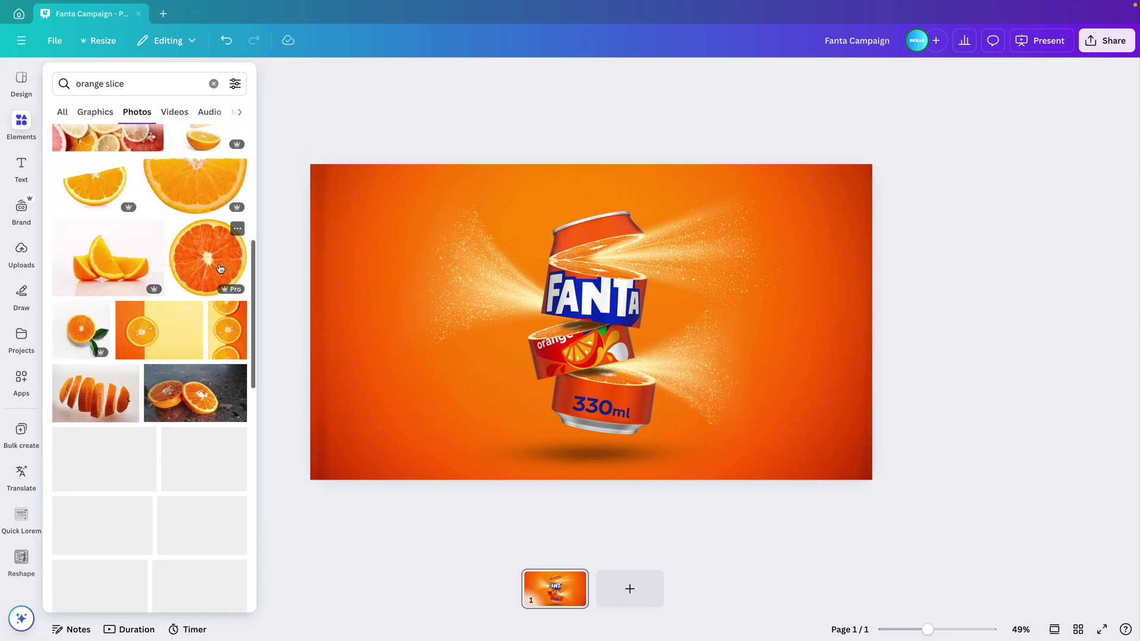
scroll(219, 269, up, 7)
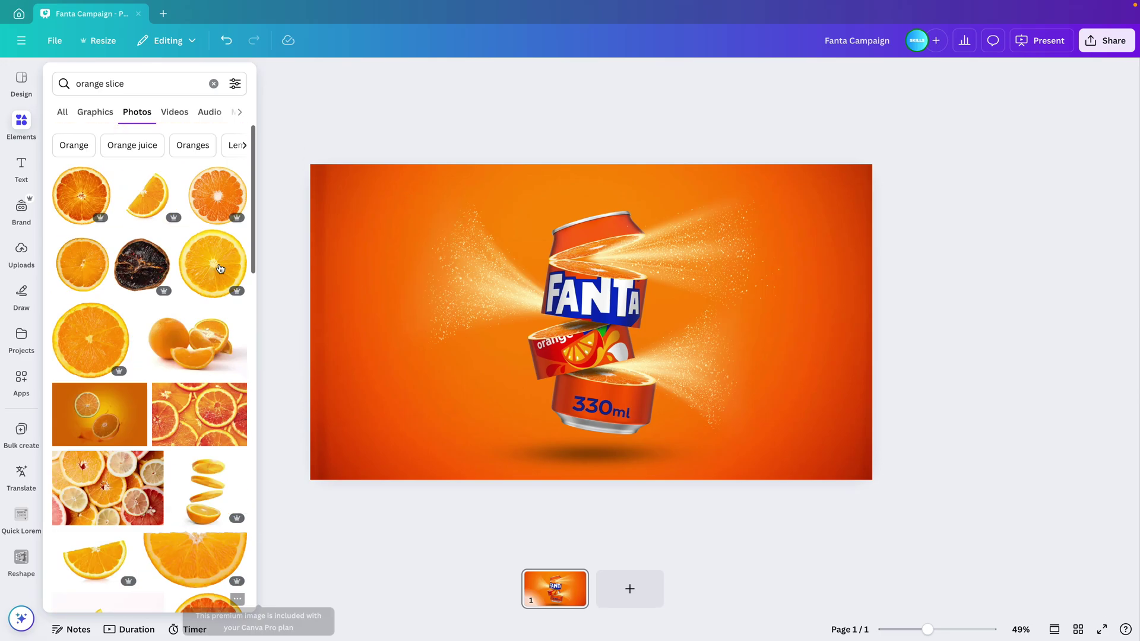
click(215, 196)
drag(721, 193, 509, 362)
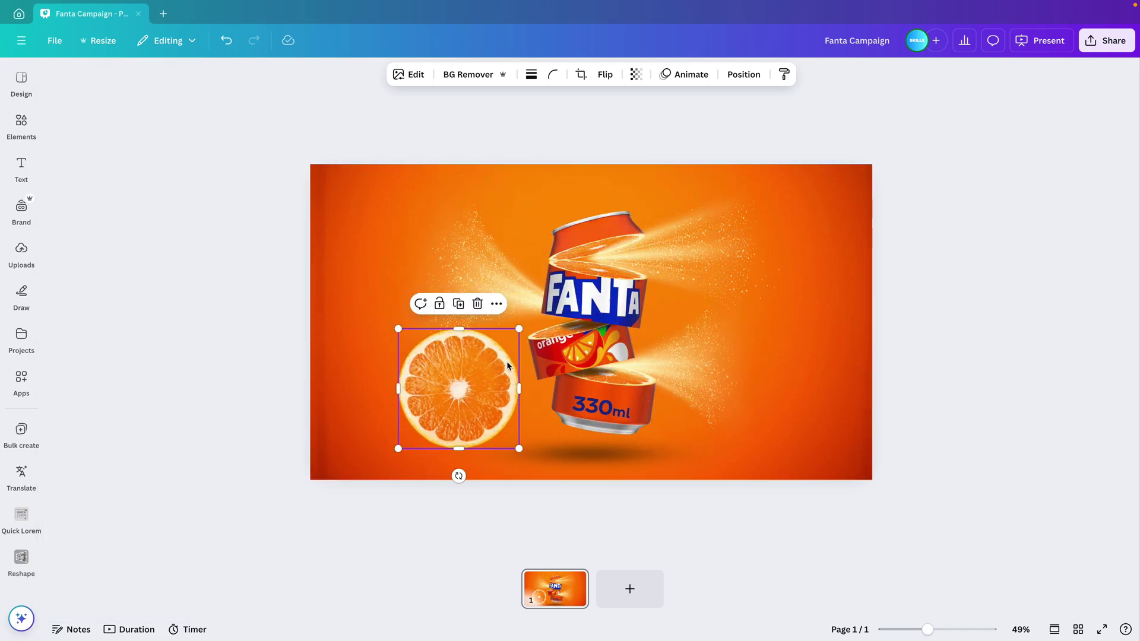
drag(467, 401, 414, 391)
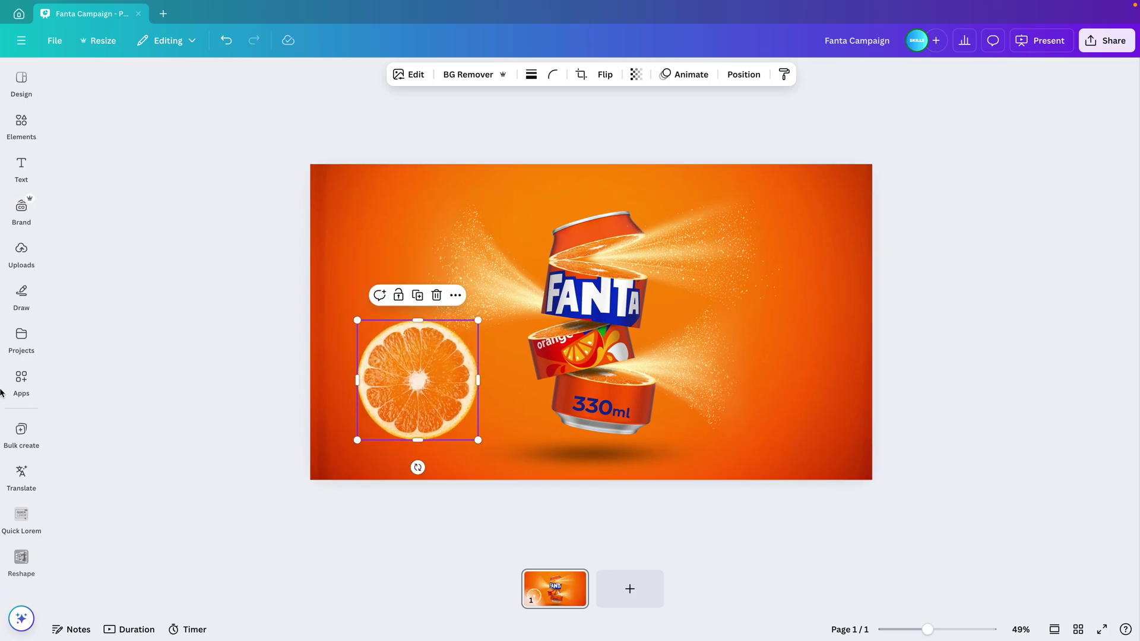
Reshape the selected orange slice with the Perspective transform into a slightly tilted oval and save the result.
click(21, 558)
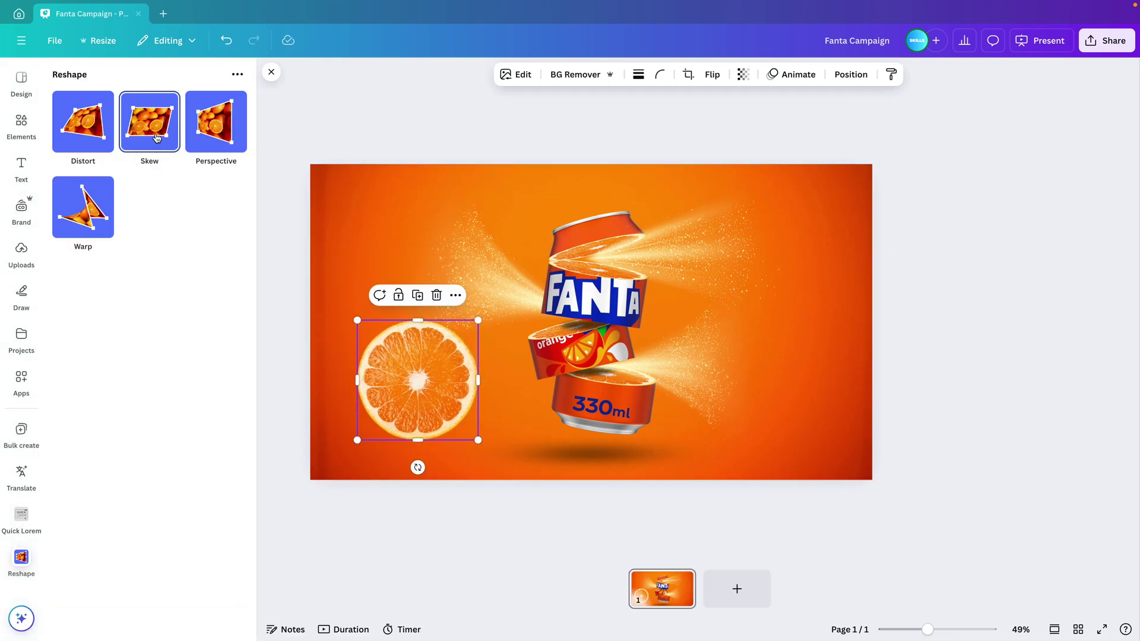
click(224, 125)
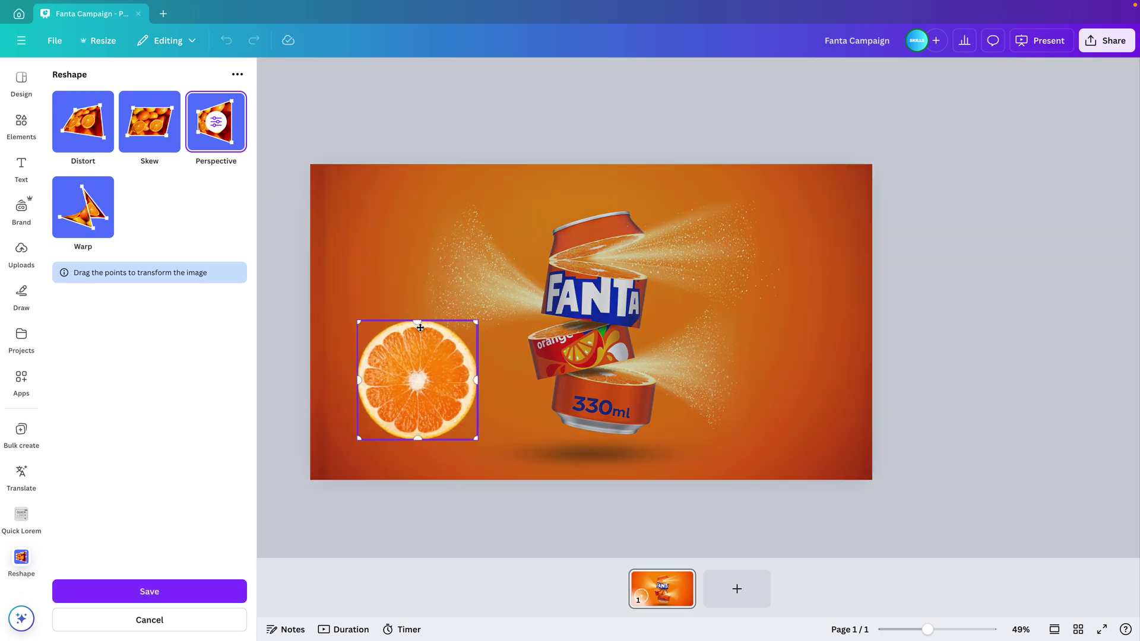
drag(419, 324, 436, 394)
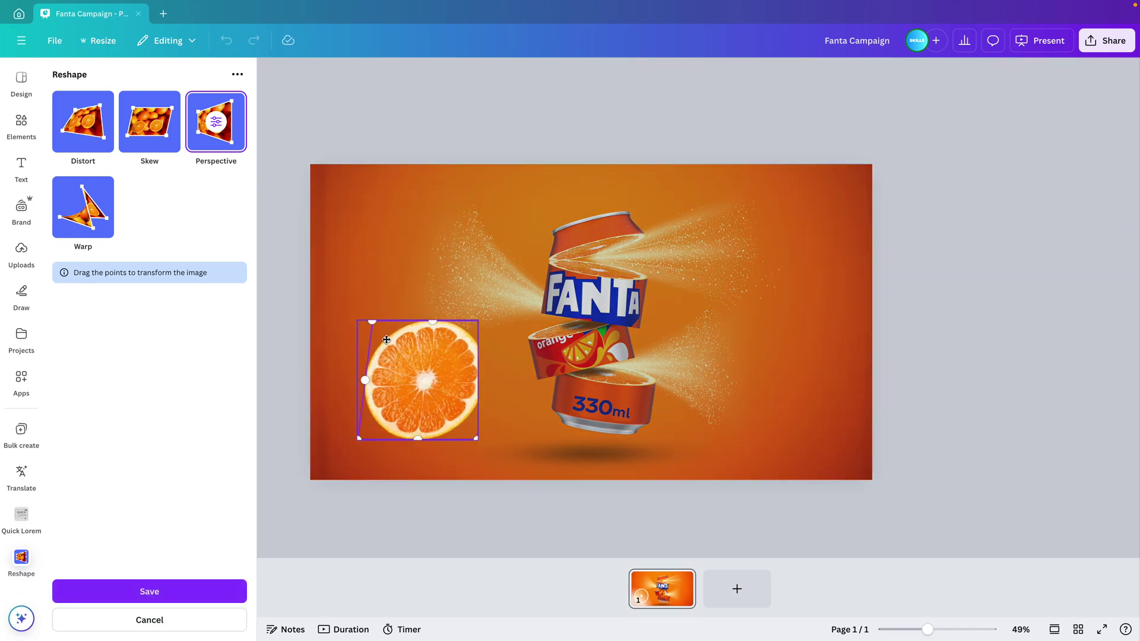
drag(372, 322, 386, 345)
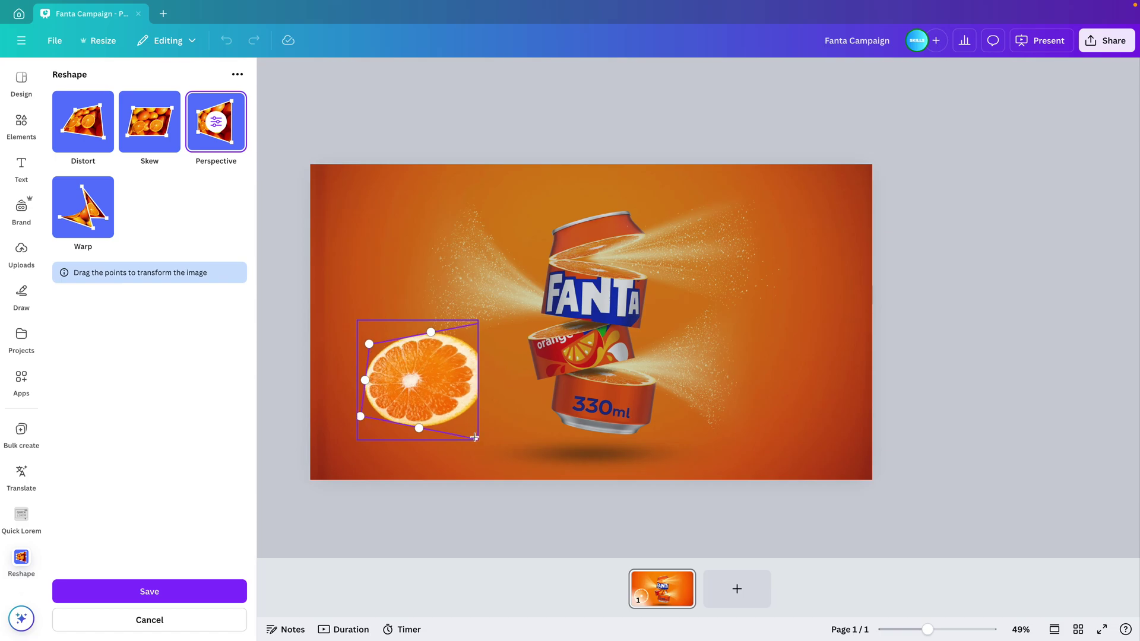
drag(475, 438, 468, 437)
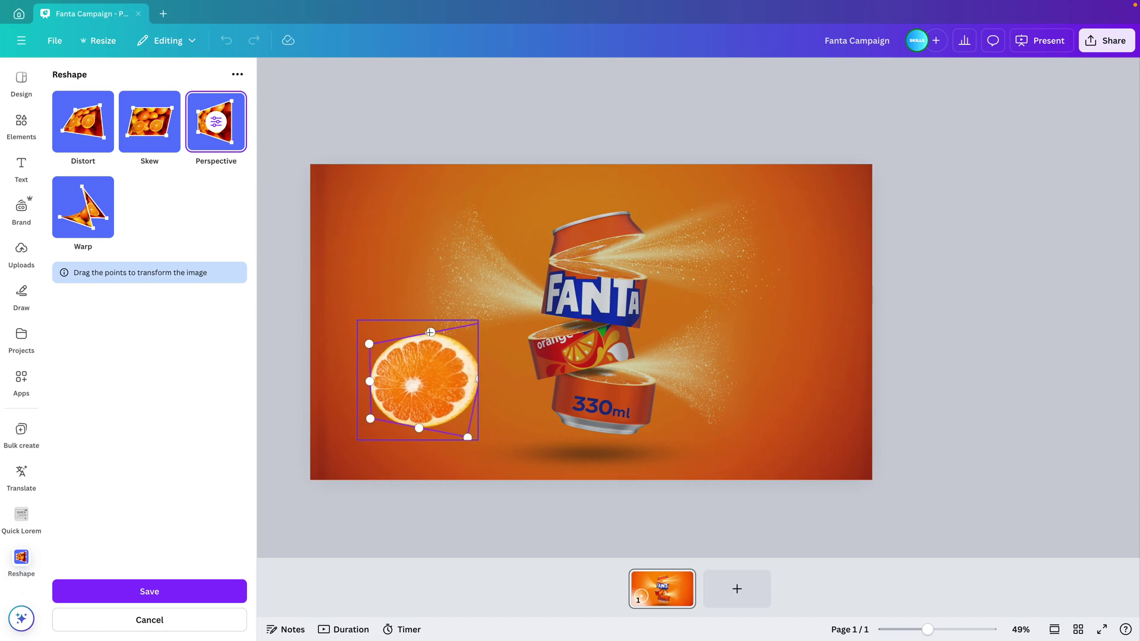
mouse_move(430, 332)
mouse_down()
mouse_move(418, 334)
mouse_move(476, 323)
mouse_move(419, 335)
mouse_up()
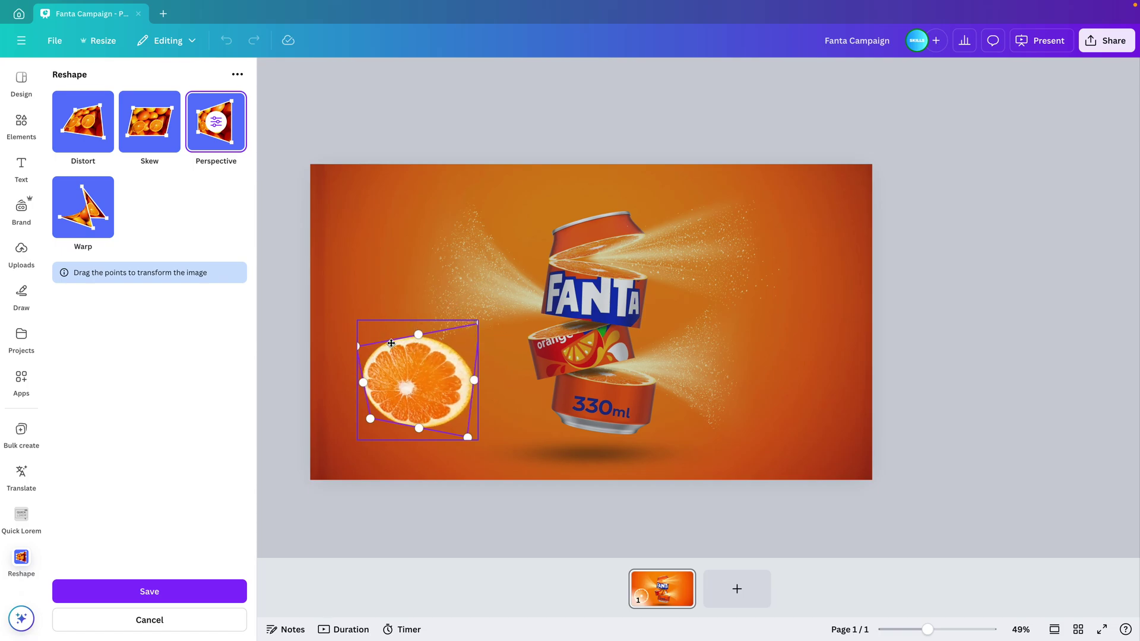
drag(469, 385, 429, 432)
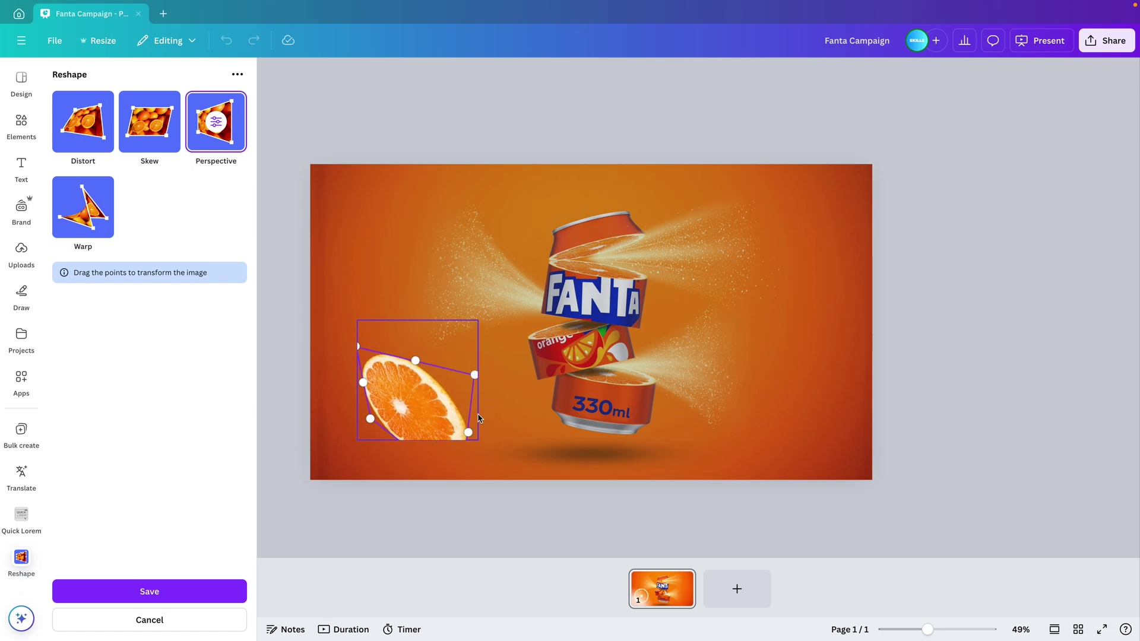
drag(469, 434, 469, 391)
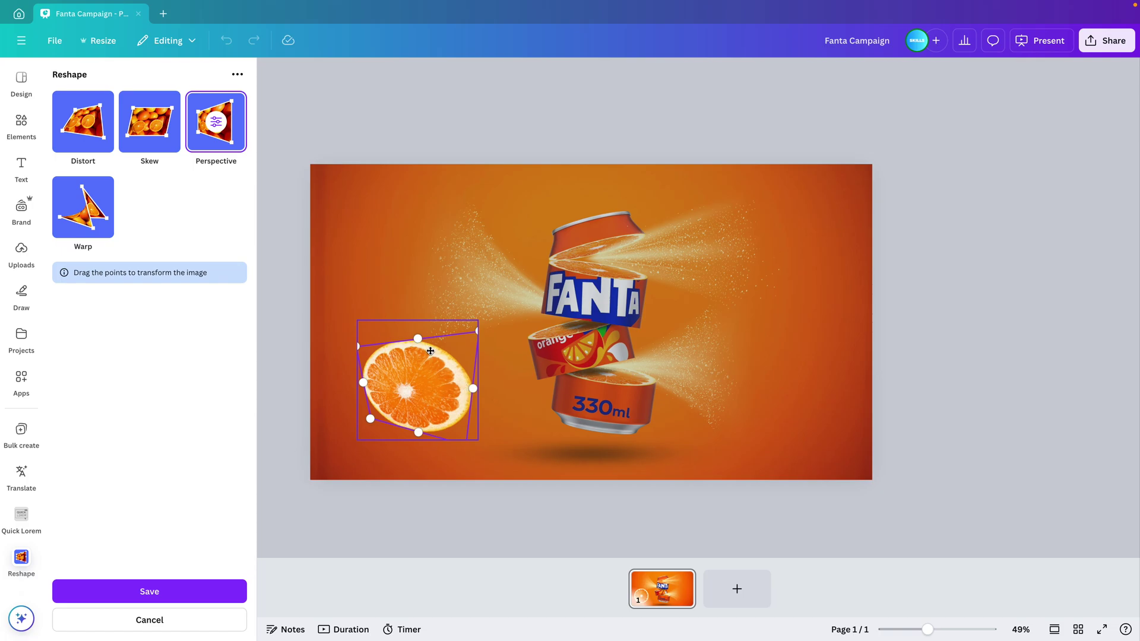
drag(417, 338, 419, 365)
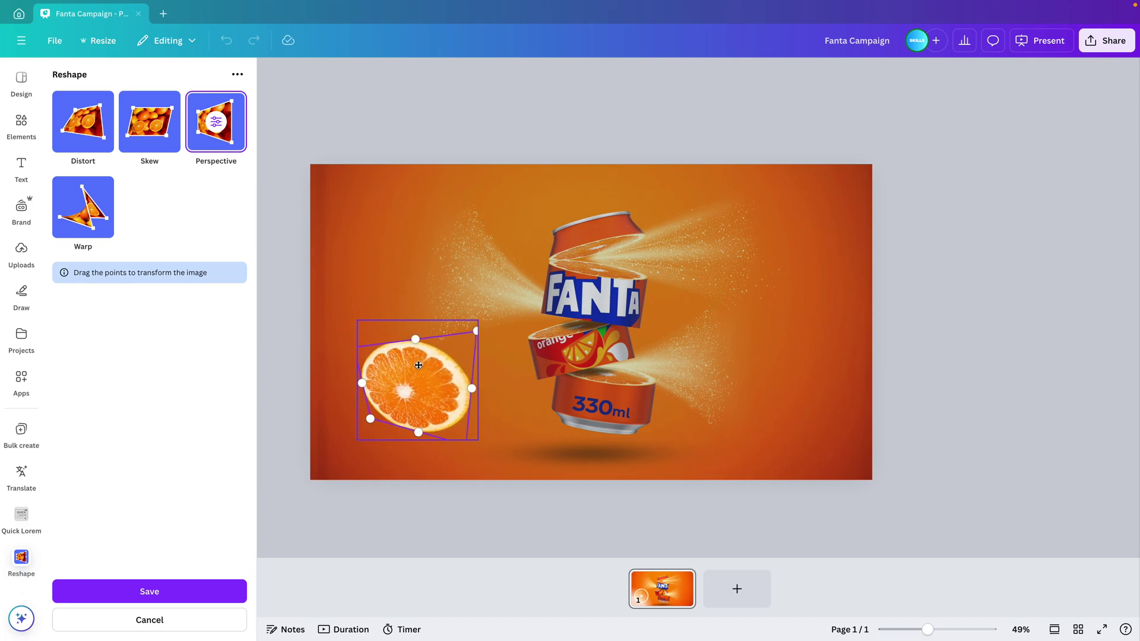
click(166, 590)
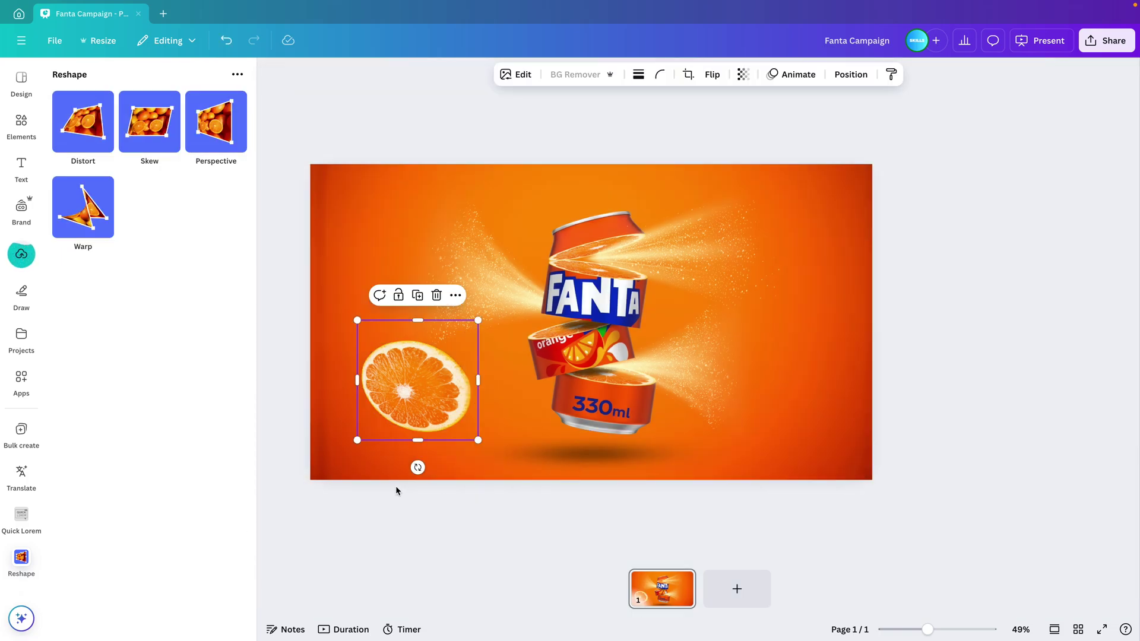
Move the reshaped slice to the lower right corner, rotate and enlarge it, and let it run off the page edges.
click(396, 488)
drag(410, 399, 819, 232)
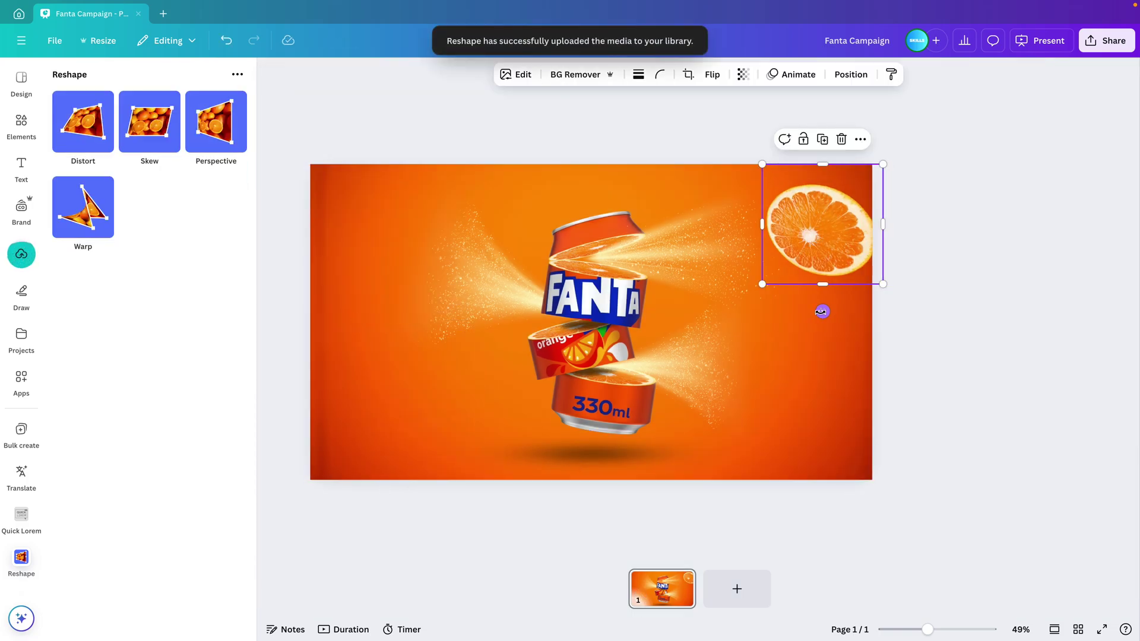
drag(821, 306, 736, 204)
drag(820, 220, 831, 447)
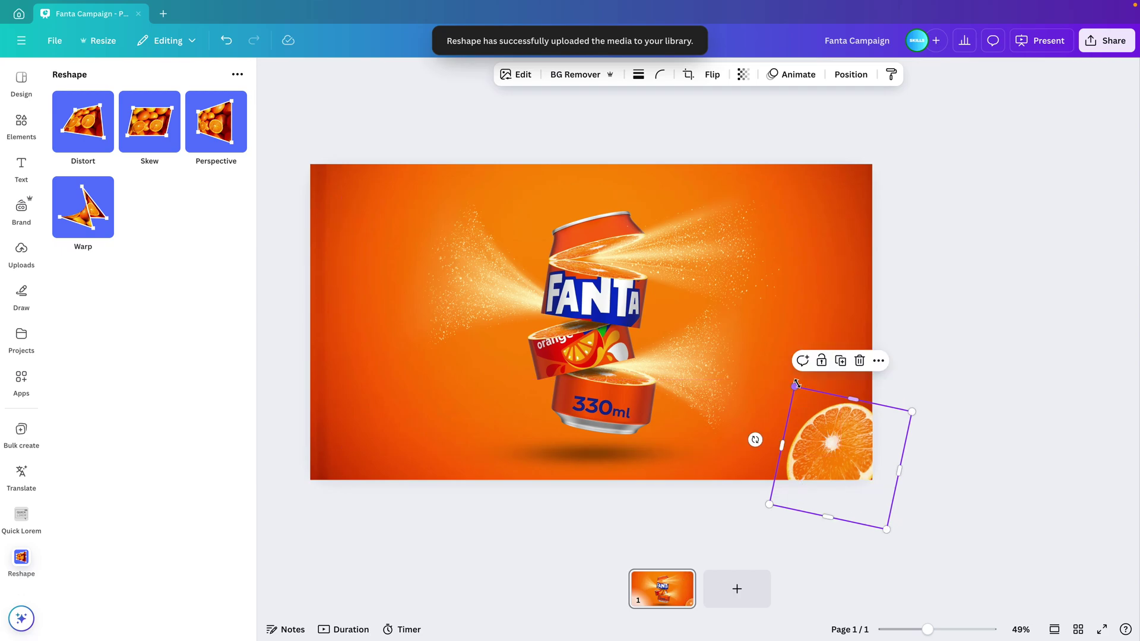
drag(797, 383, 760, 328)
drag(814, 402, 826, 427)
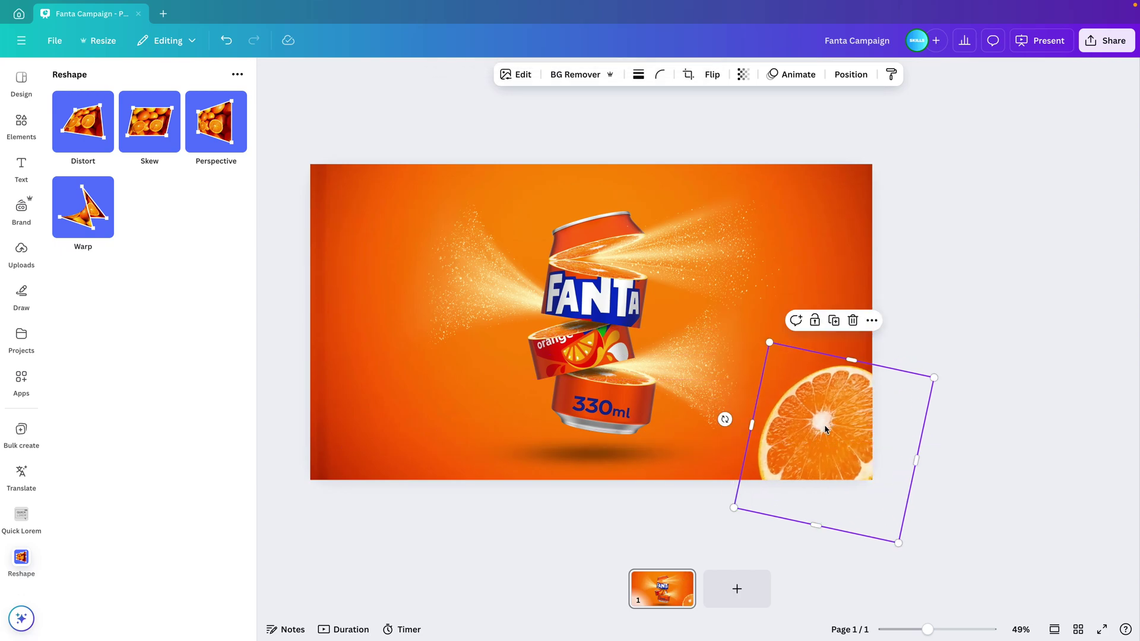
Add four more copies of the round pale-centered orange slice photo, three down the left side and one at the upper right.
click(22, 124)
click(218, 190)
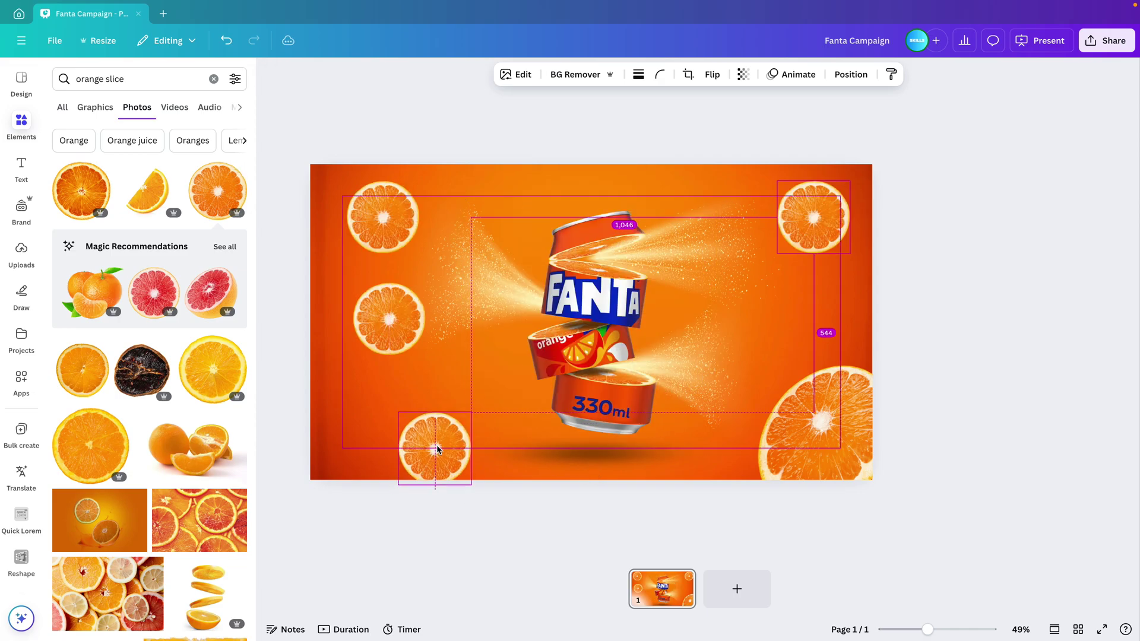
shift+click(436, 443)
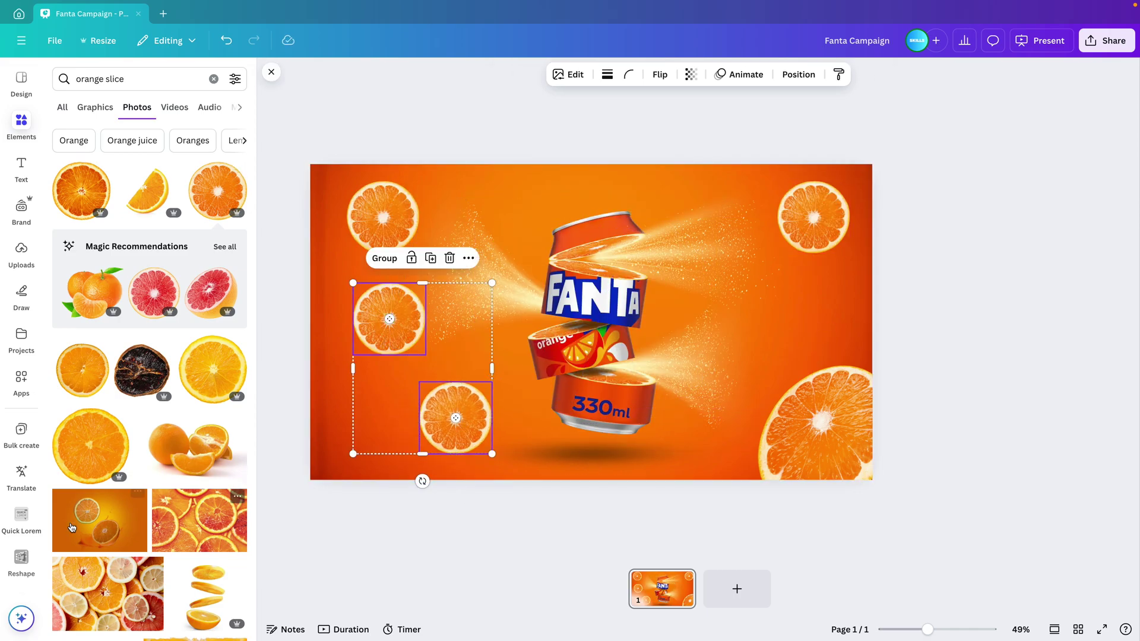
Distort the middle left orange slice into a slanted oval with Reshape, save it, and place it rotated and enlarged at the left edge.
click(22, 559)
key(Escape)
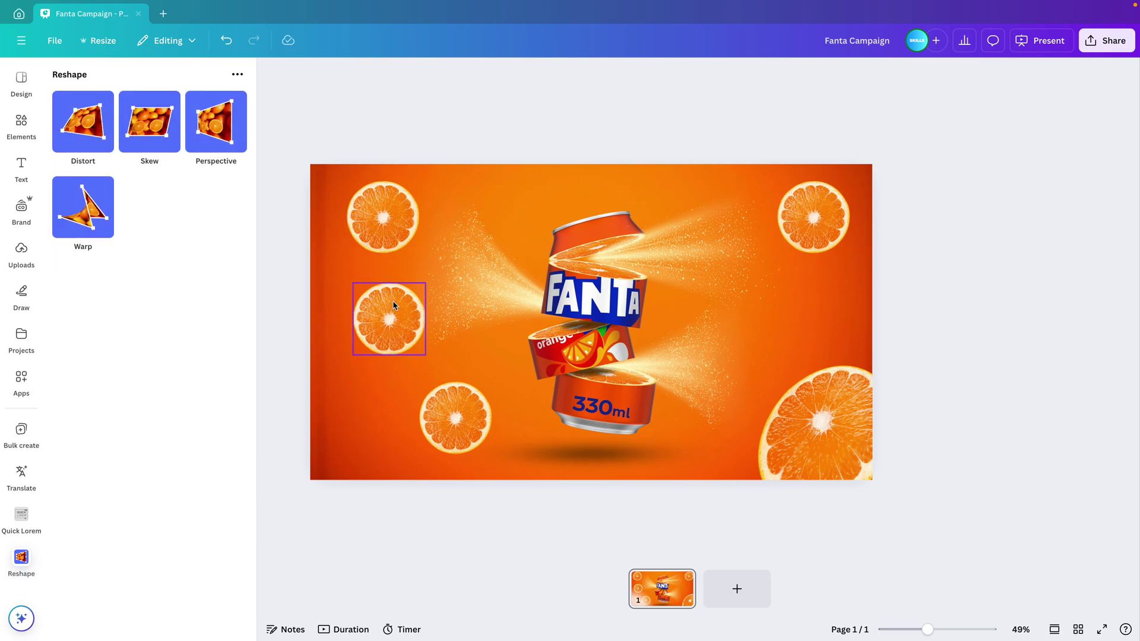
click(389, 319)
click(95, 145)
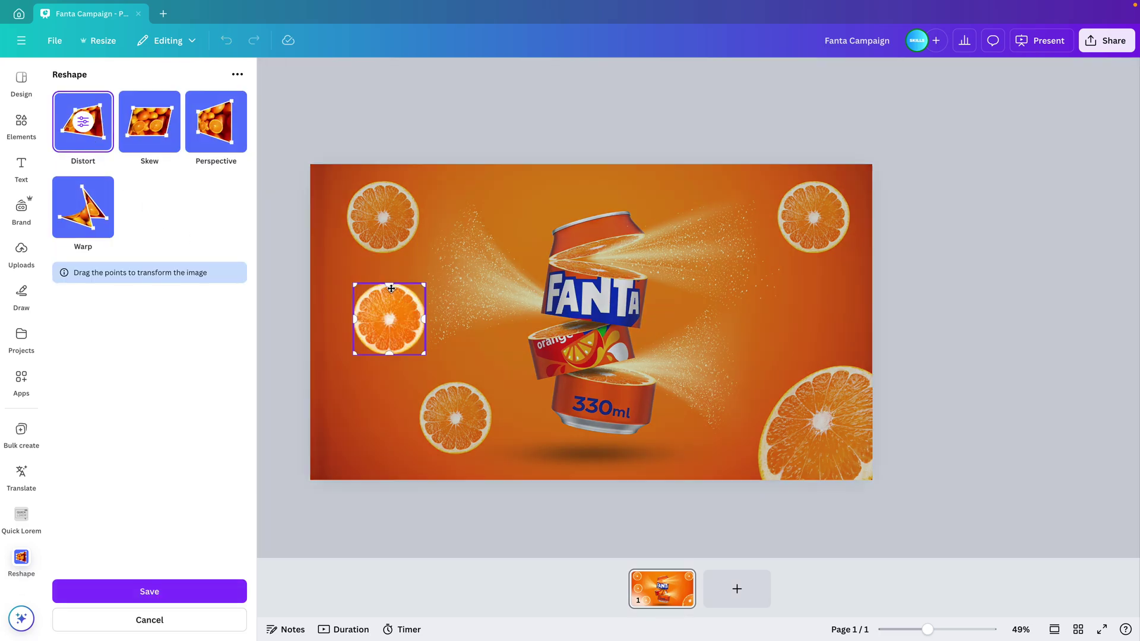
click(371, 411)
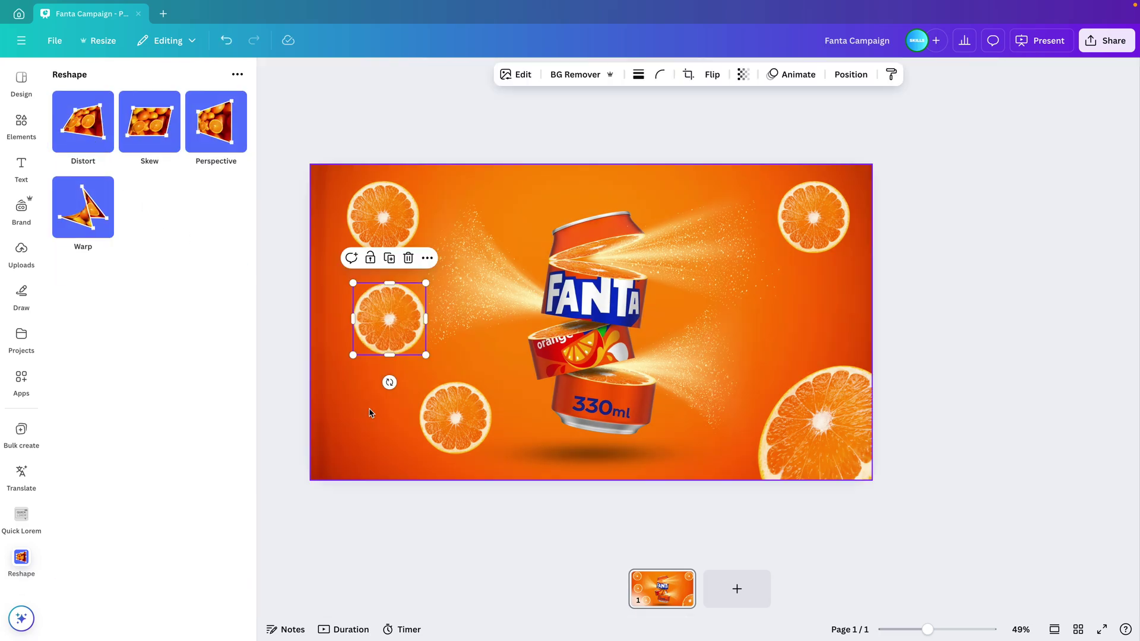
click(74, 128)
mouse_move(389, 284)
mouse_down()
mouse_move(389, 300)
mouse_move(376, 292)
mouse_up()
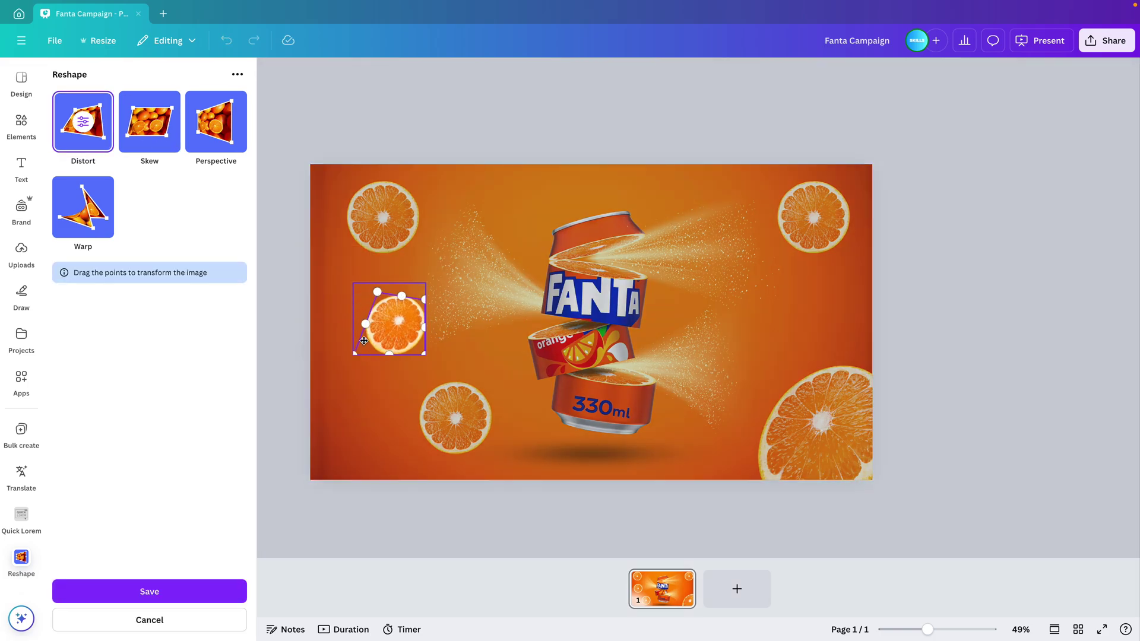
drag(364, 341, 372, 309)
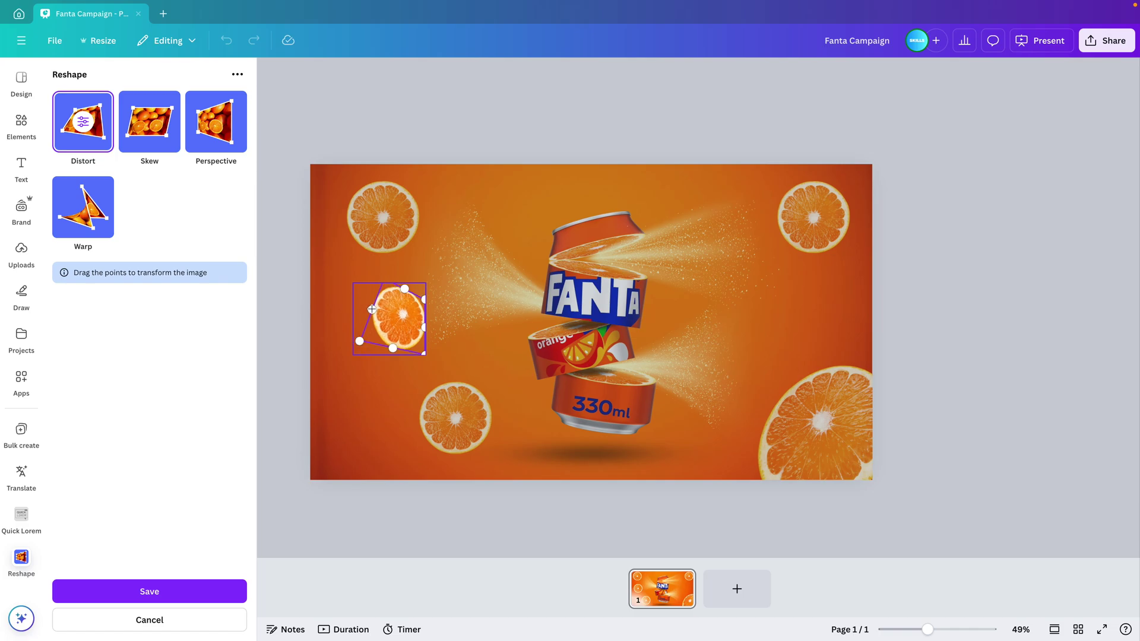
click(153, 583)
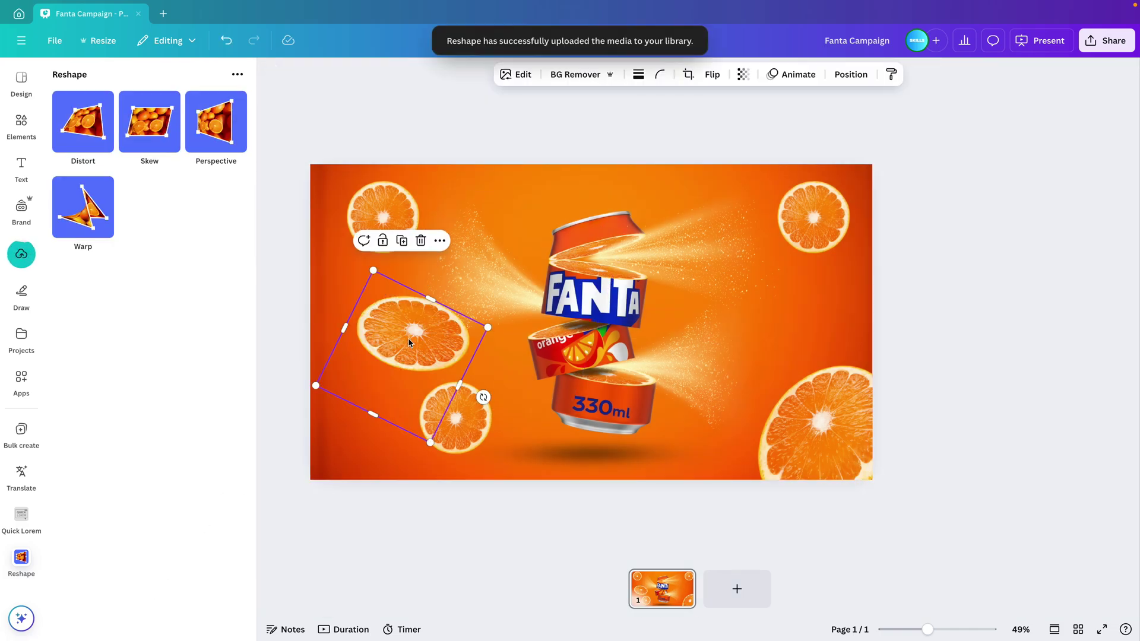
Distort the lower left orange slice into a narrow tilted oval, save it, and place it on the right side of the can.
click(475, 418)
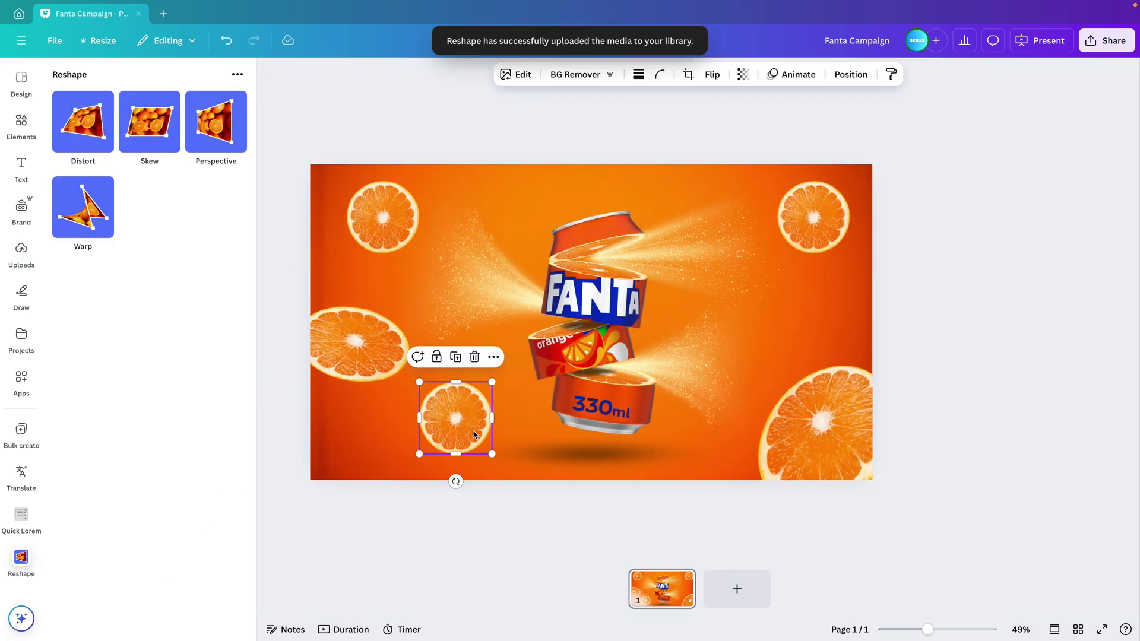
click(83, 121)
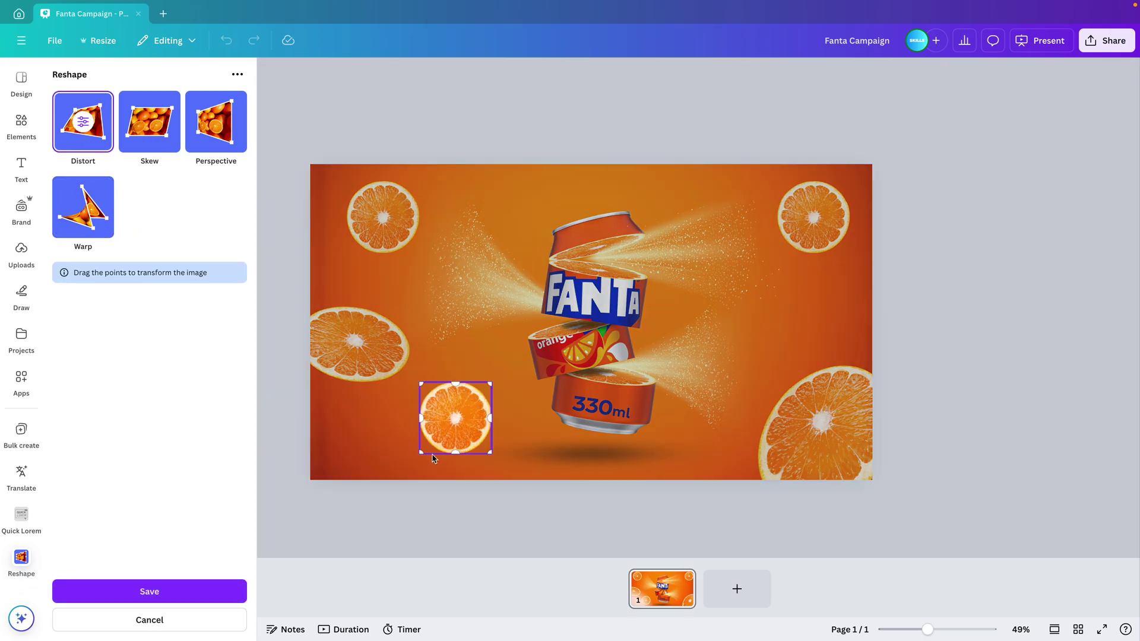
drag(422, 452, 790, 292)
click(190, 591)
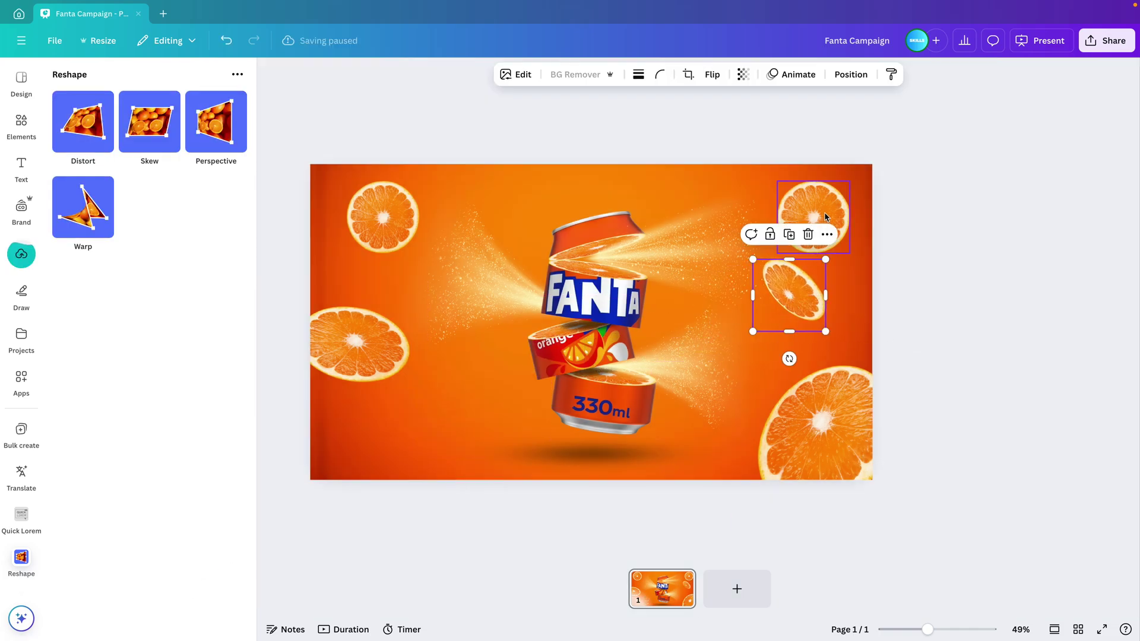
Delete the two undistorted round orange slices at the upper right and upper left.
click(814, 217)
key(Delete)
click(391, 219)
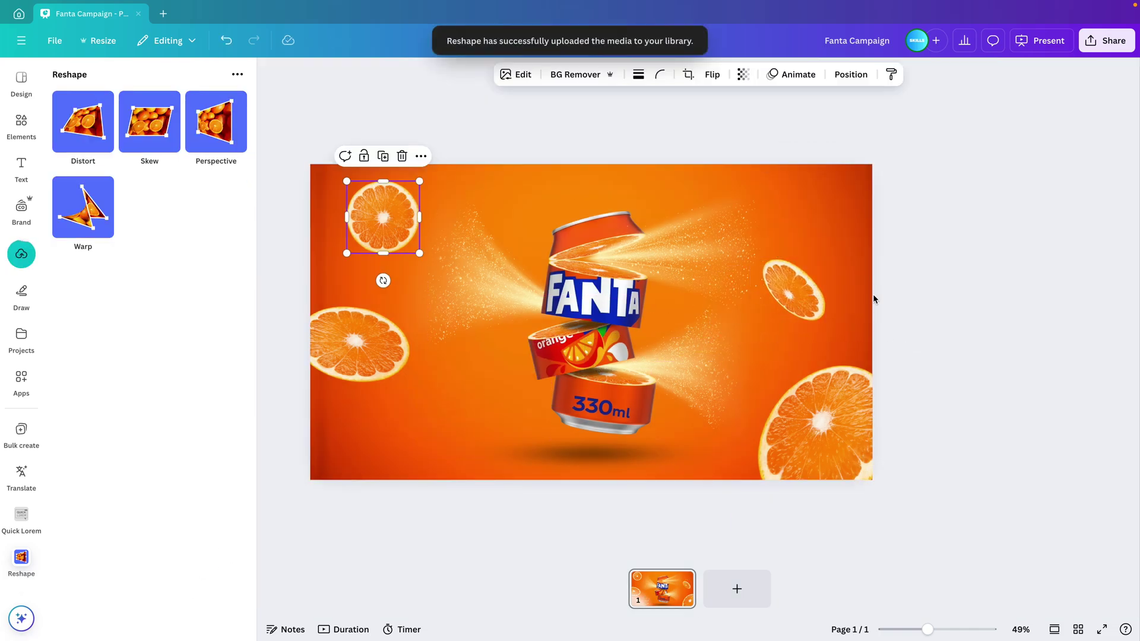
key(Delete)
Enlarge the narrow tilted slice on the right and move it into the upper right corner area.
click(815, 309)
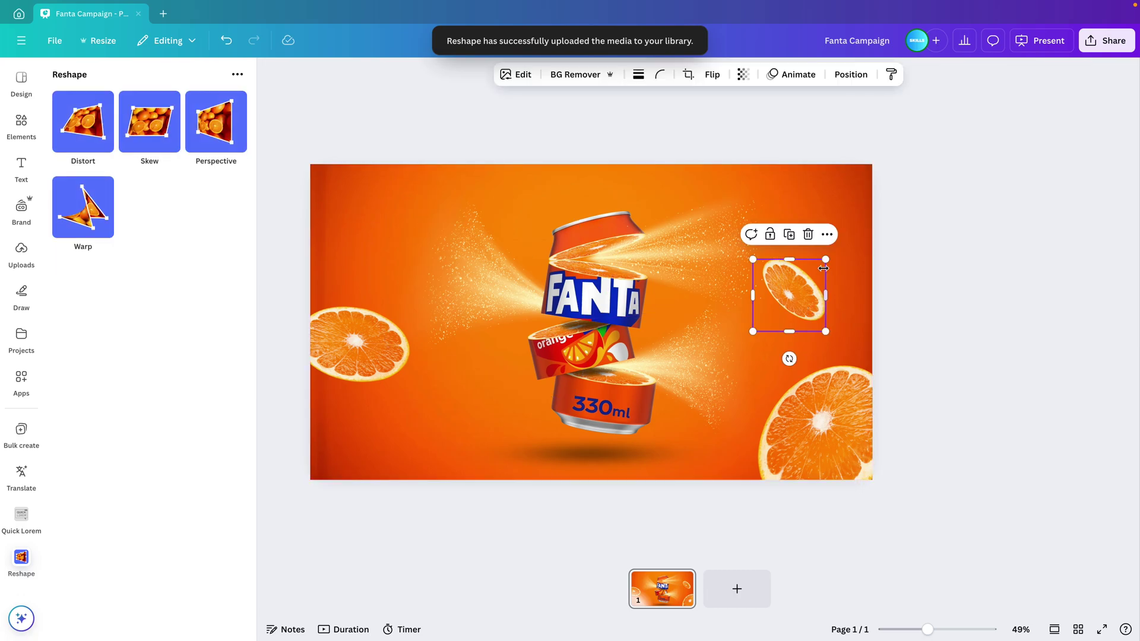
drag(826, 259, 855, 231)
key(ctrl+z)
drag(814, 288, 823, 246)
Duplicate the upper right slice, rotate the copy to lie flatter, and place it at the upper left.
alt+drag(816, 262, 459, 495)
drag(532, 471, 392, 509)
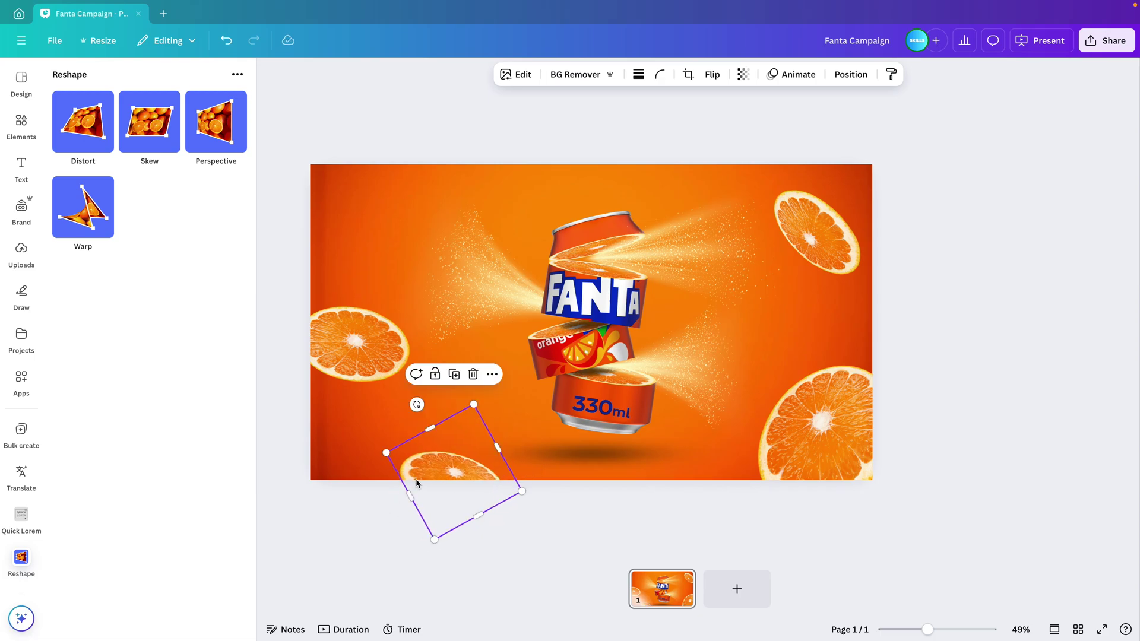
drag(439, 463, 381, 197)
Move the left-edge slice down to the lower left, rotate it, flip it horizontally, and let it touch the page edge.
drag(359, 341, 400, 414)
drag(464, 482, 473, 428)
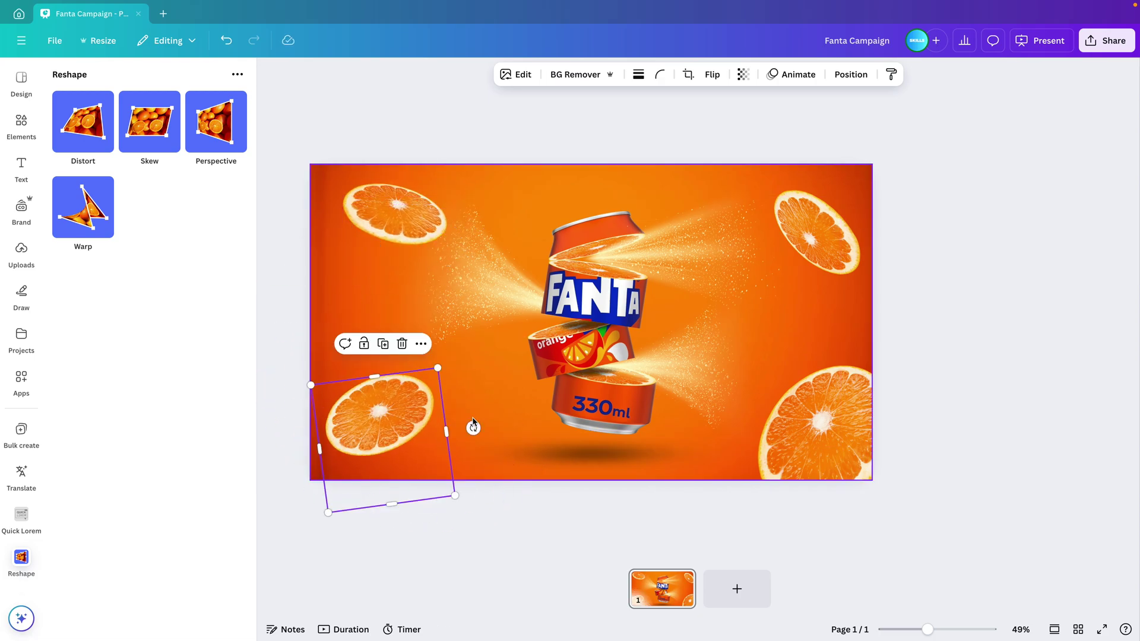
click(712, 75)
click(718, 130)
click(721, 107)
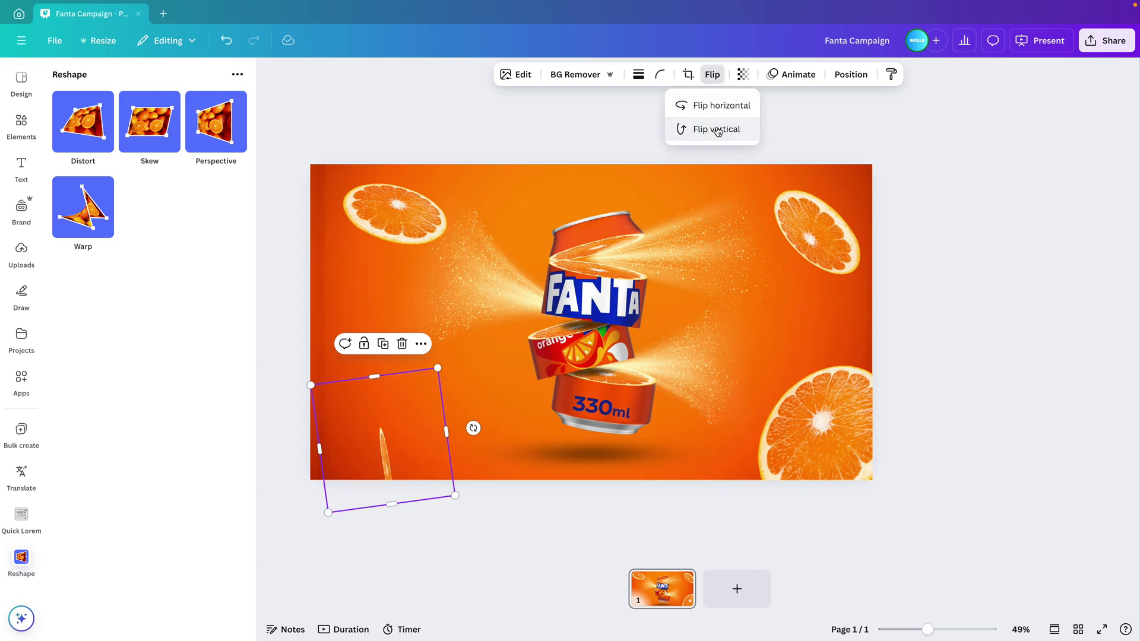
click(735, 109)
drag(400, 423, 379, 422)
Duplicate the upper right slice, rotate the copy, and place it at the right edge overlapping the large lower right slice.
click(824, 241)
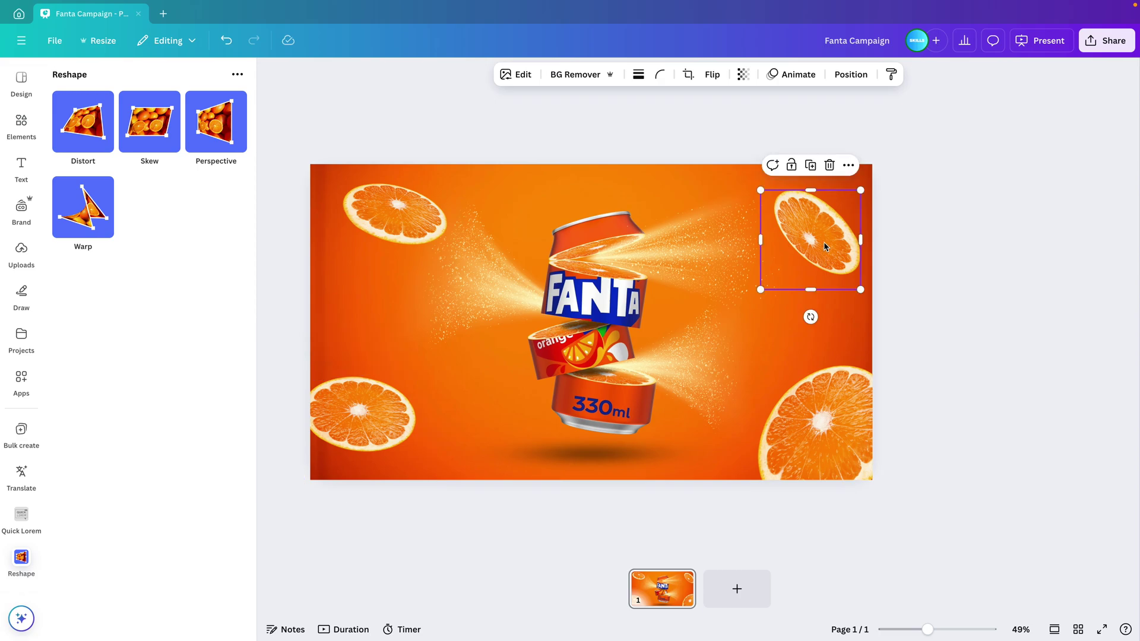
drag(825, 241, 824, 381)
drag(807, 452, 636, 282)
drag(835, 388, 874, 366)
Enlarge the lower left slice and position it in the corner so that it runs off the page.
click(369, 443)
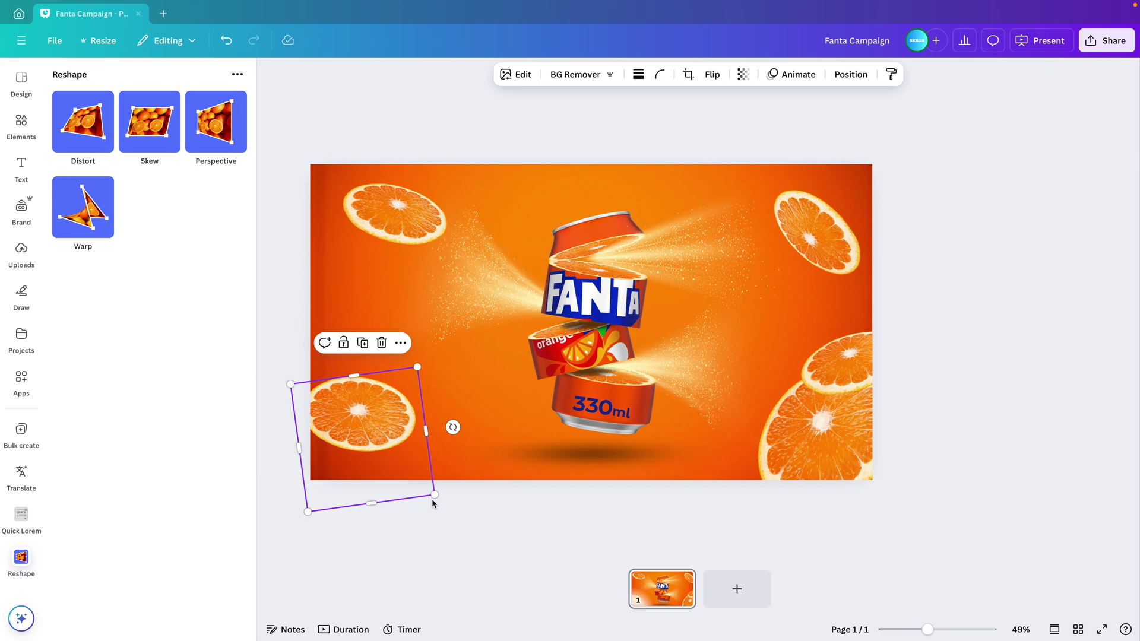
drag(435, 495, 502, 542)
drag(409, 429, 369, 422)
Duplicate the upper left slice and place the copy at the left edge, overlapping the large lower left slice.
drag(400, 231, 351, 380)
shift+click(365, 433)
click(528, 493)
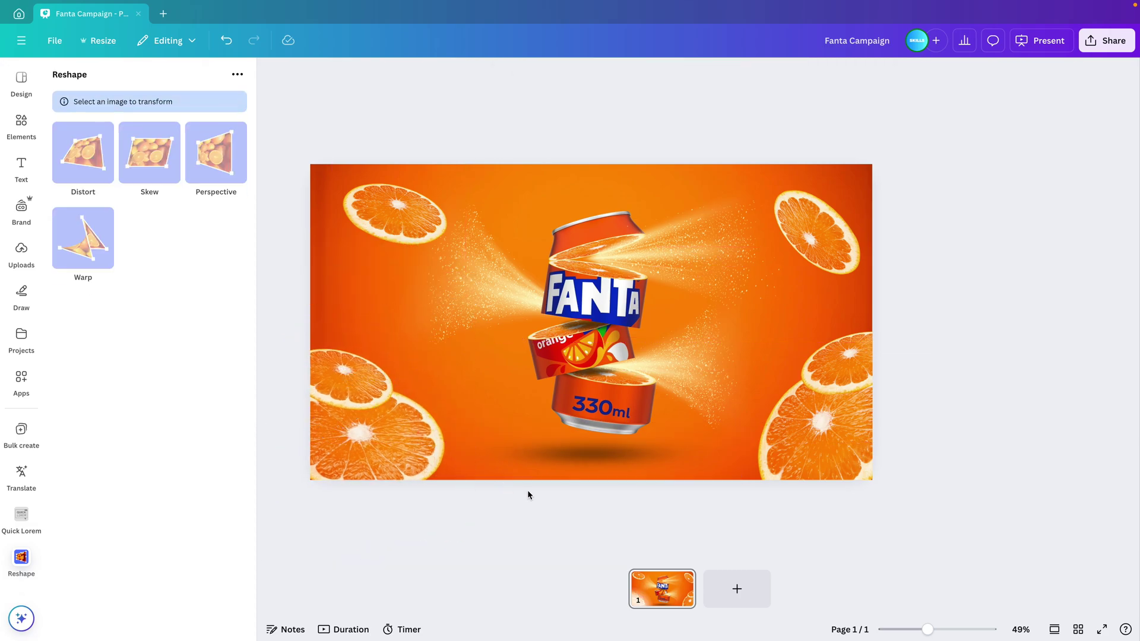
Duplicate the upper right slice, shrink and rotate the copy, and place it beside the can's 330ml piece on the left.
drag(809, 235, 574, 326)
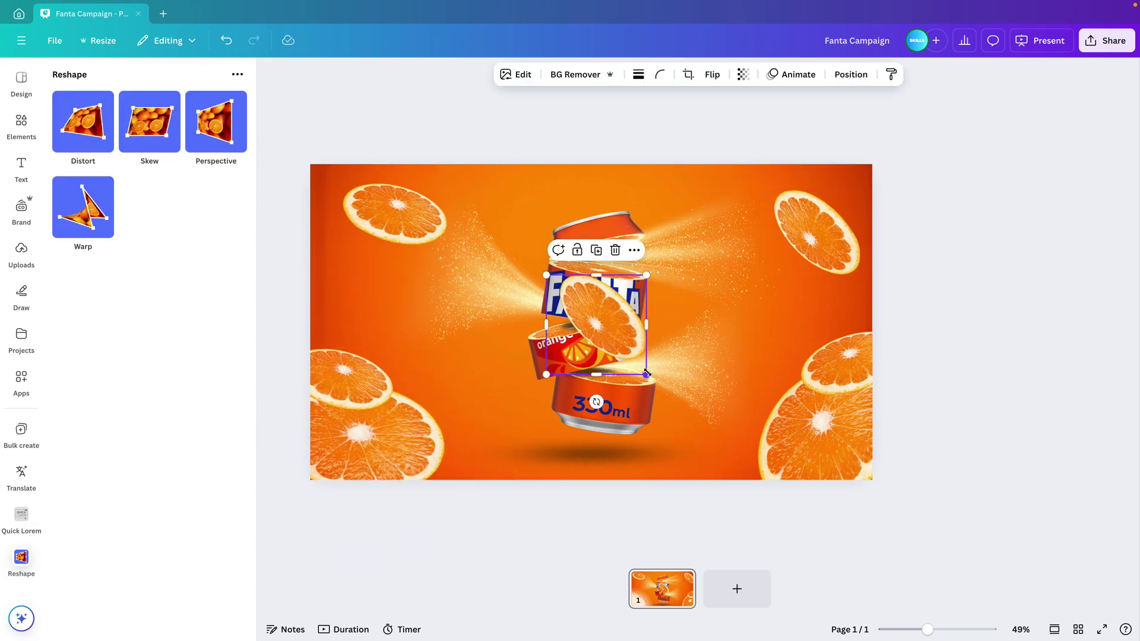
drag(647, 374, 479, 292)
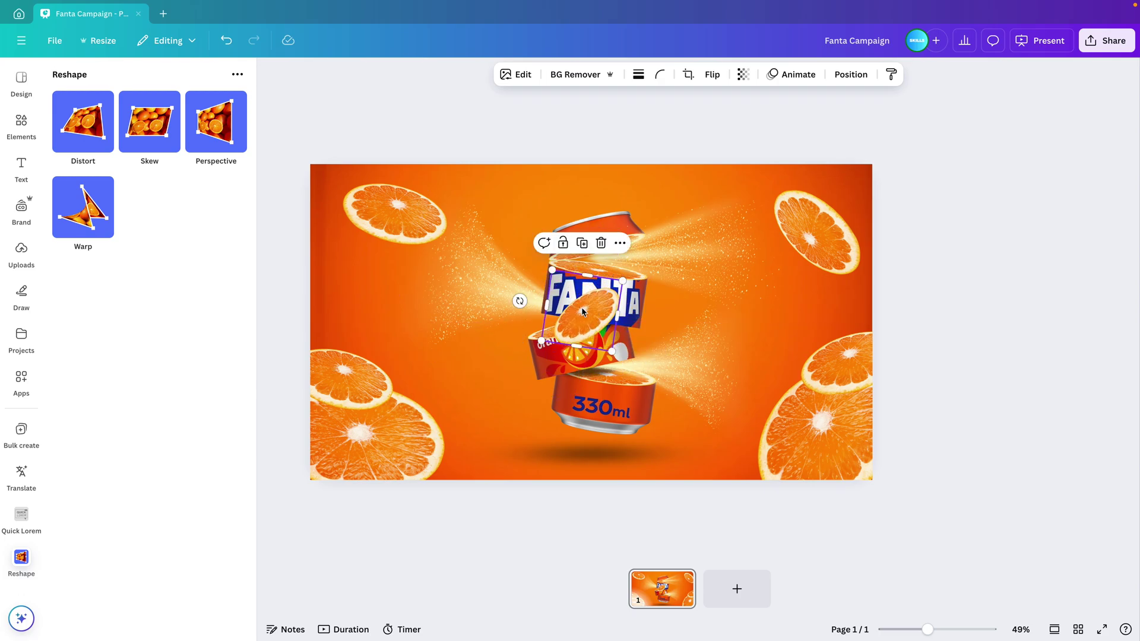
drag(582, 312, 548, 398)
click(664, 491)
key(Escape)
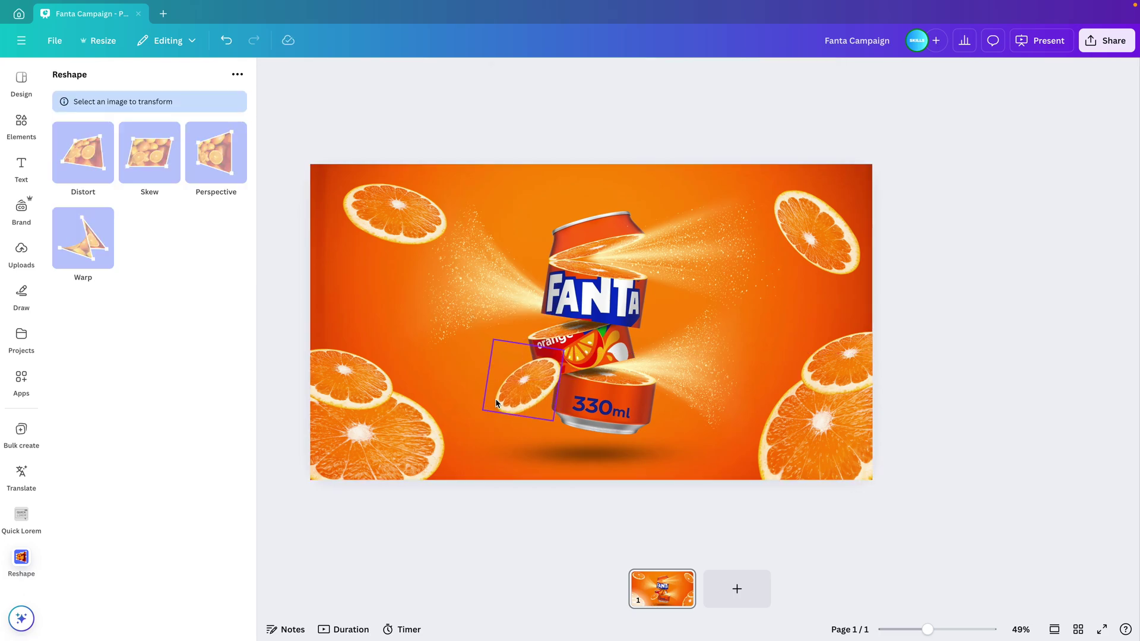
Adjust the size and position of the orange slice beside the can's 330ml piece so that it slightly overlaps the can.
click(495, 404)
drag(484, 409, 467, 421)
scroll(471, 424, up, 3)
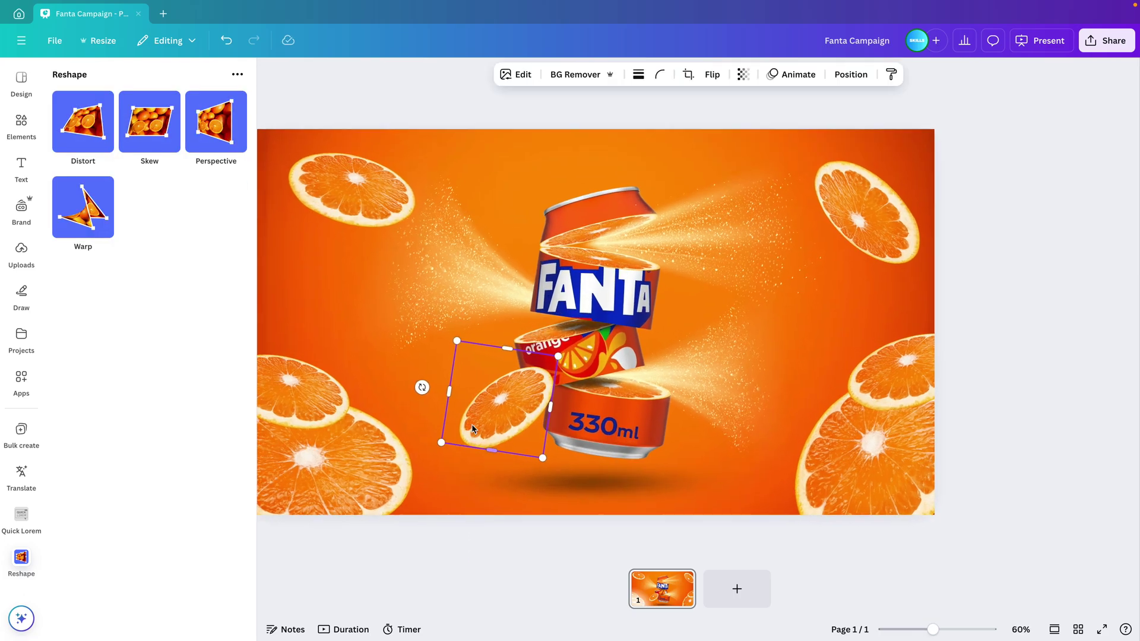
click(269, 71)
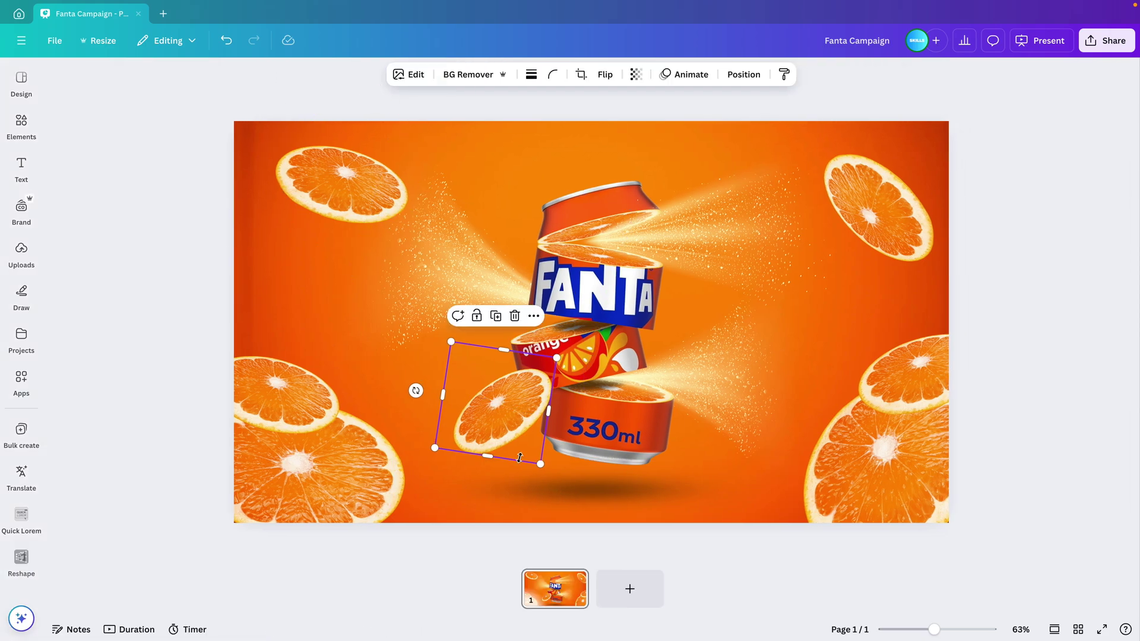
drag(438, 448, 493, 424)
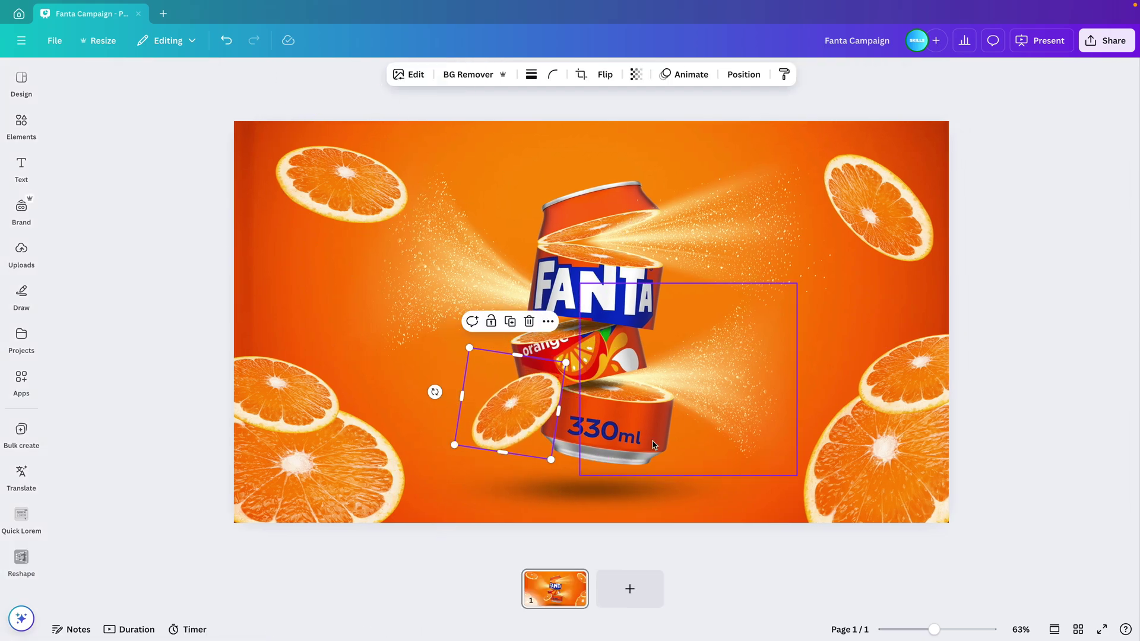
click(530, 147)
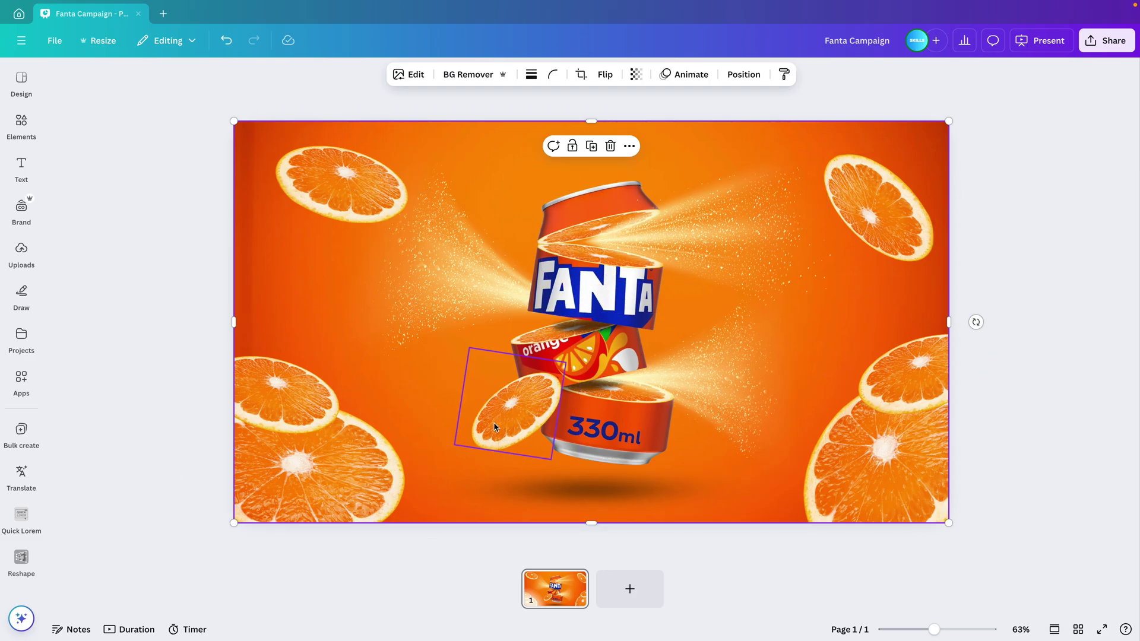
Duplicate the slice beside the 330ml piece, layer the copy behind the can's top piece, and place it at the top's upper left edge.
drag(494, 422, 636, 151)
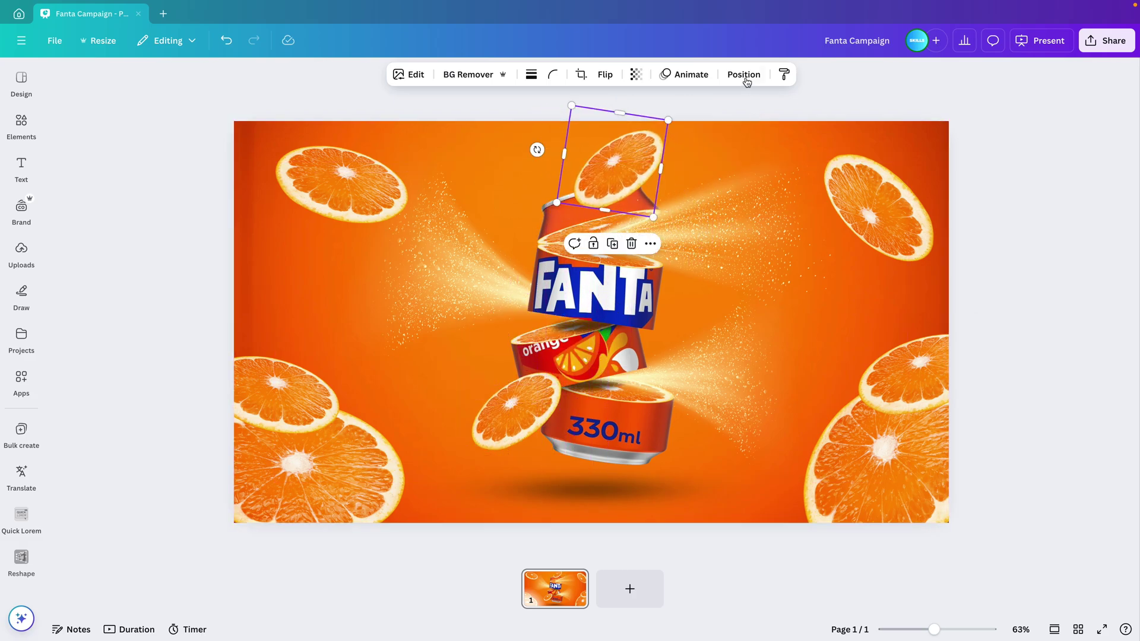
click(744, 74)
drag(149, 260, 151, 423)
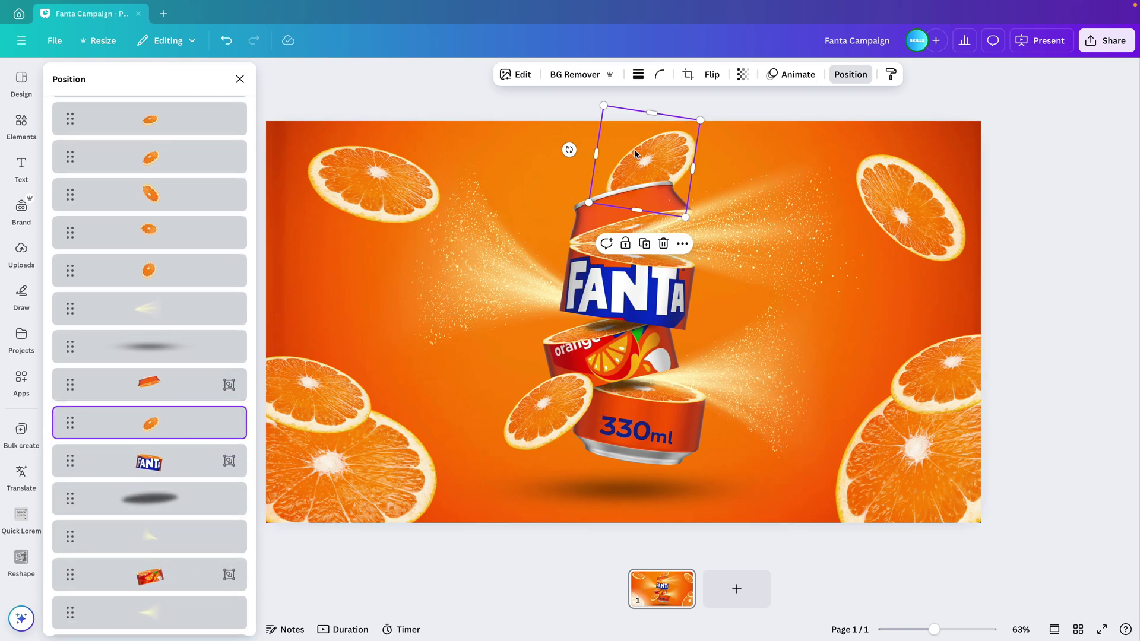
drag(627, 156, 580, 168)
Move the upper right slice inward, layer it behind the juice mist just above the 330ml piece, and rotate it to lean the other way.
click(921, 191)
drag(921, 191, 870, 180)
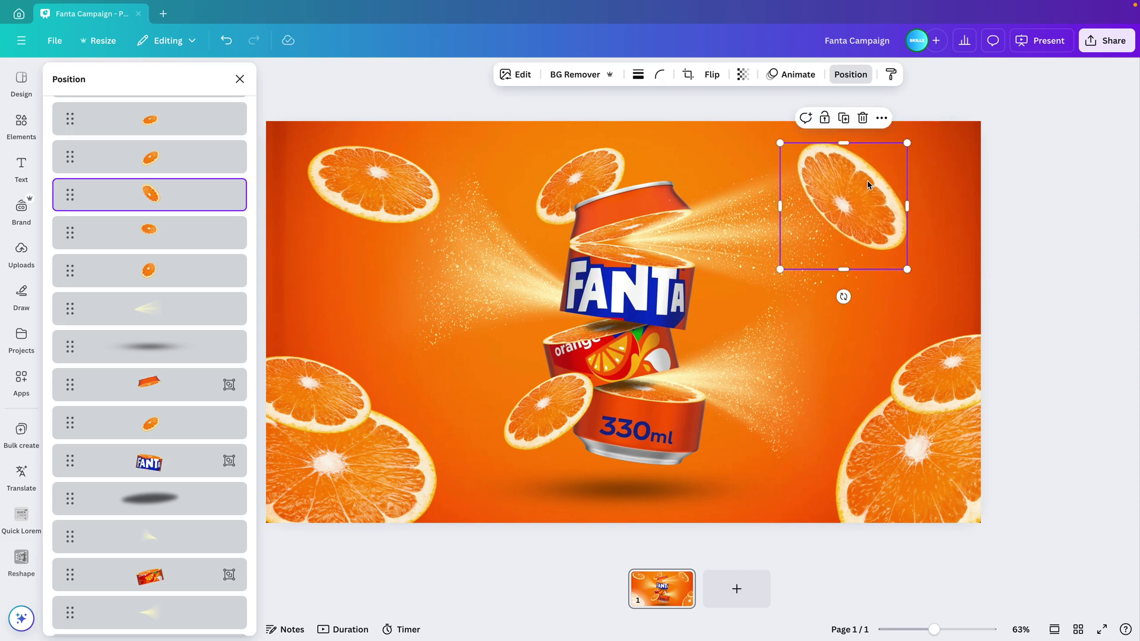
drag(191, 193, 178, 529)
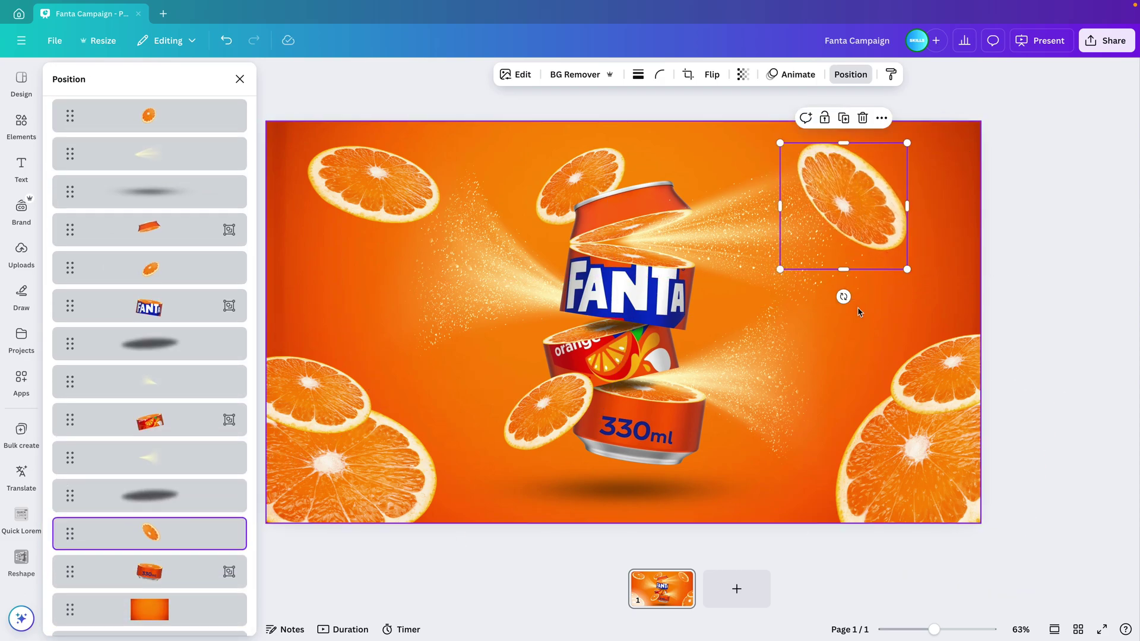
drag(843, 296, 754, 189)
drag(900, 200, 893, 180)
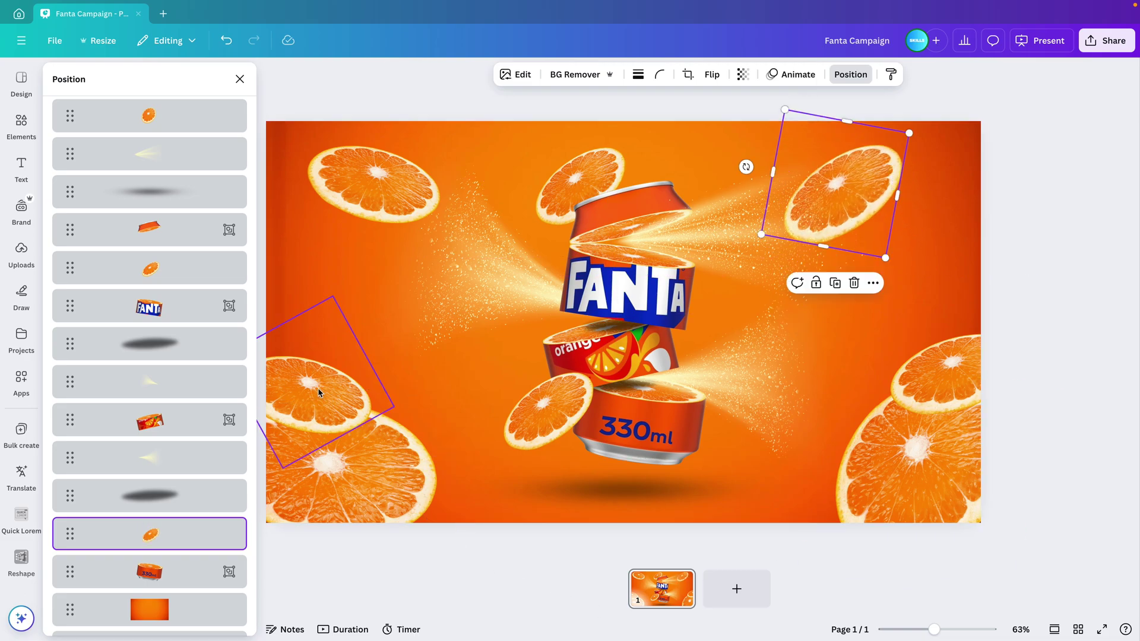
Shift the left-edge slice further off the page and enlarge the slice beside the can's 330ml piece.
drag(318, 387, 300, 390)
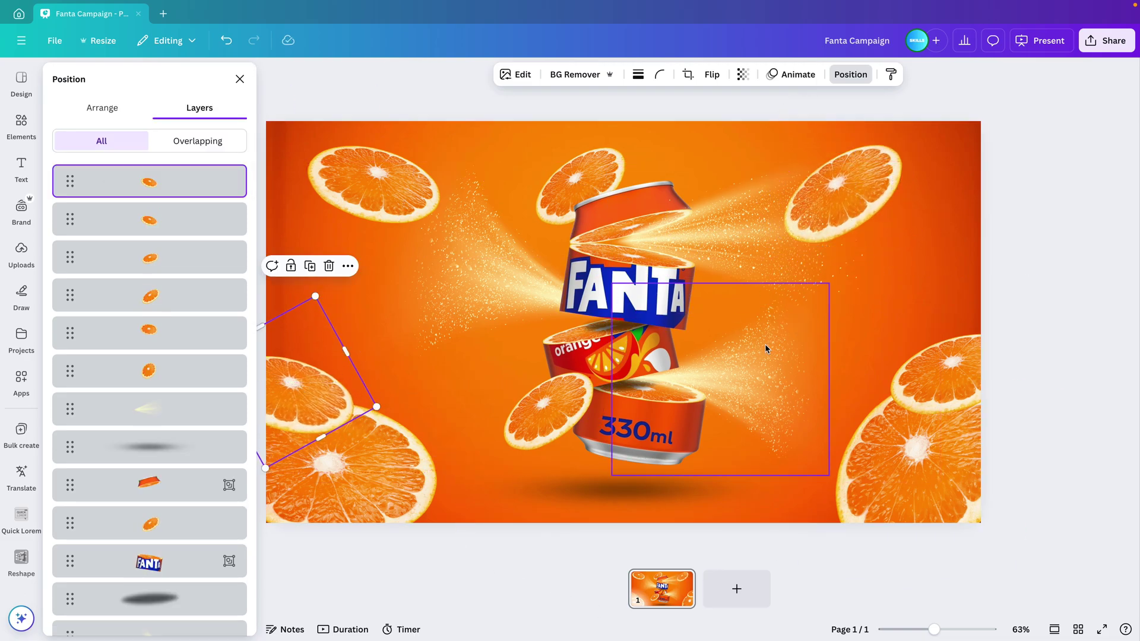
scroll(766, 349, down, 3)
click(544, 401)
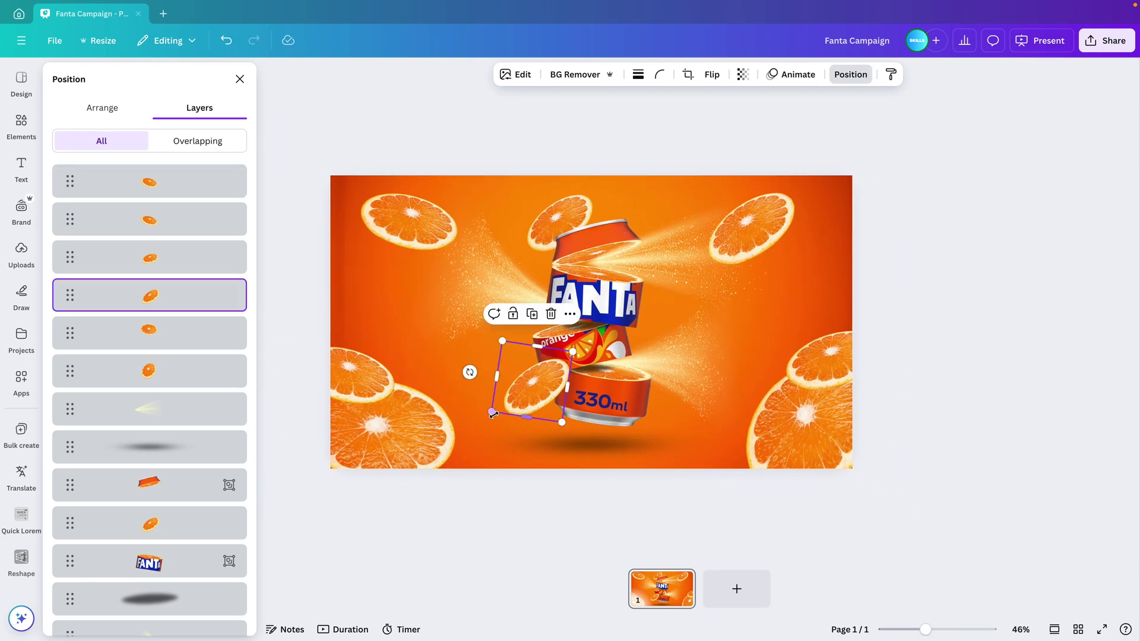
drag(492, 415, 469, 426)
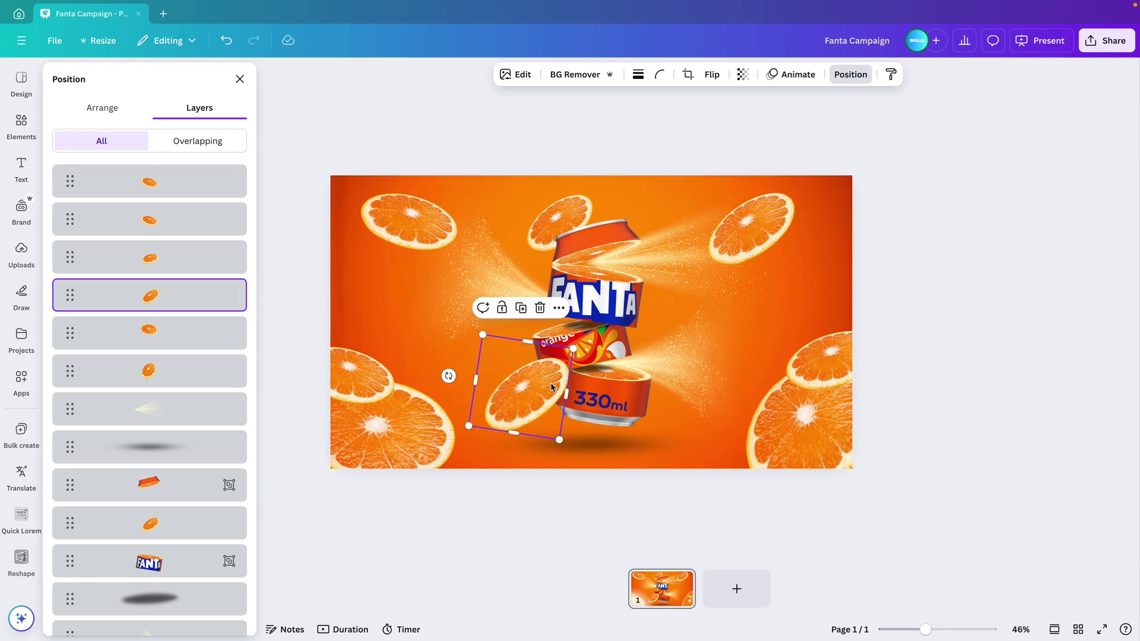
Blur the whole image of the large lower right slice at intensity 68.
click(834, 420)
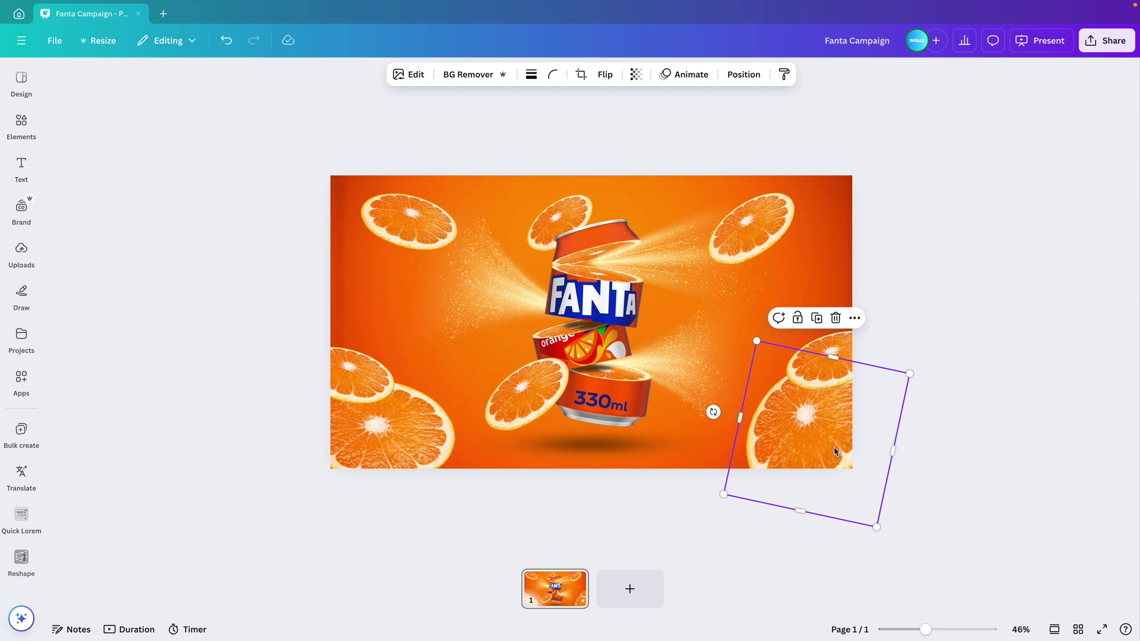
click(411, 76)
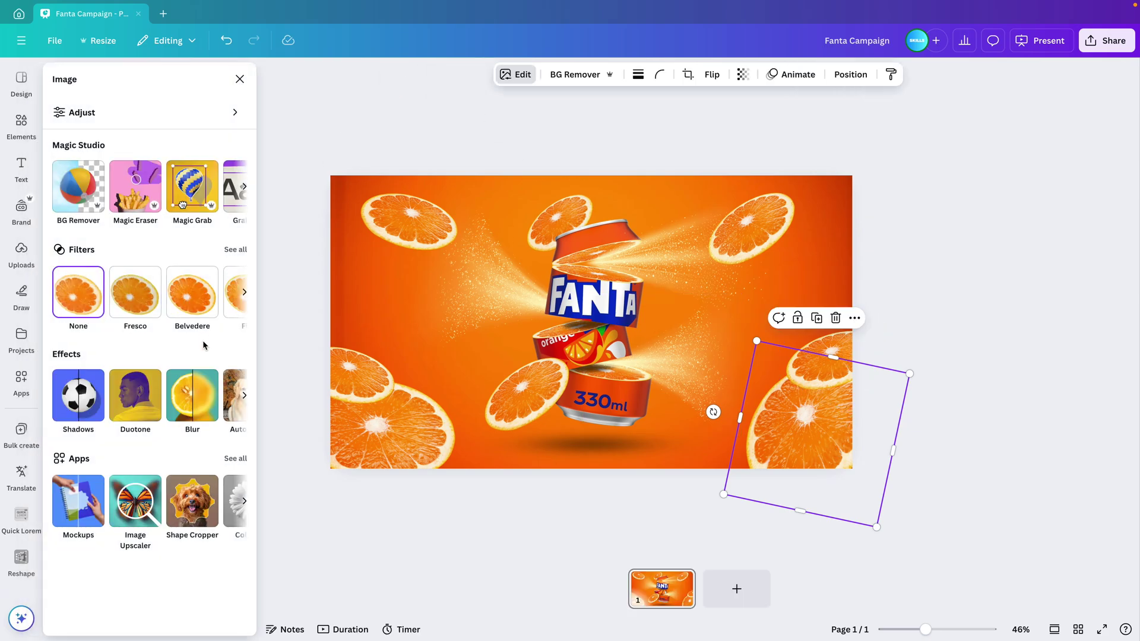
click(193, 395)
click(184, 118)
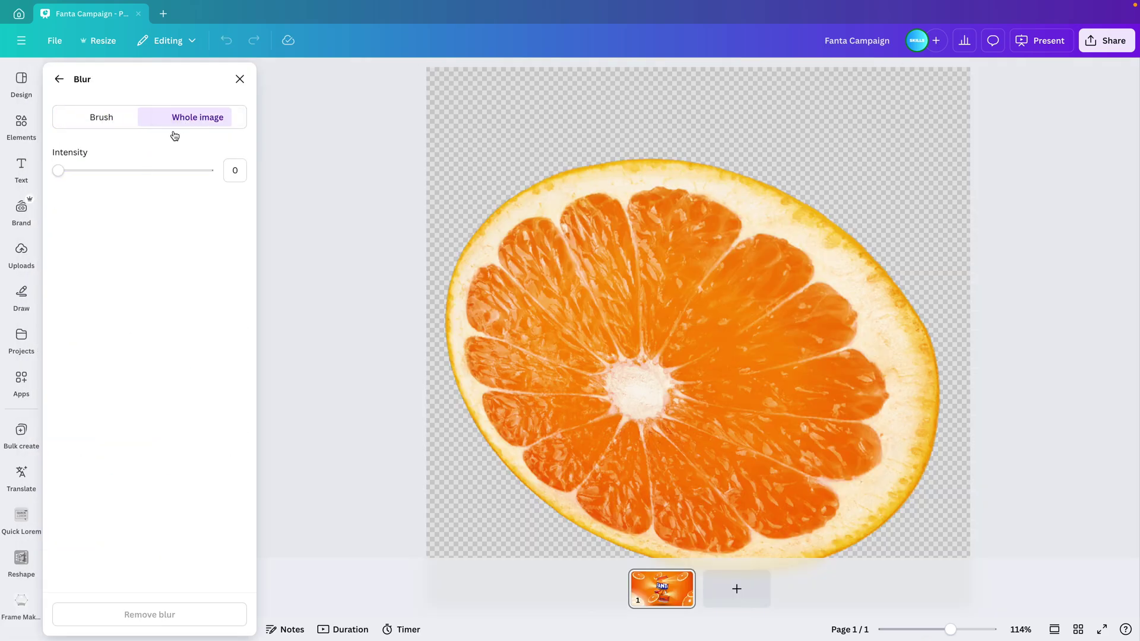
drag(99, 176, 162, 187)
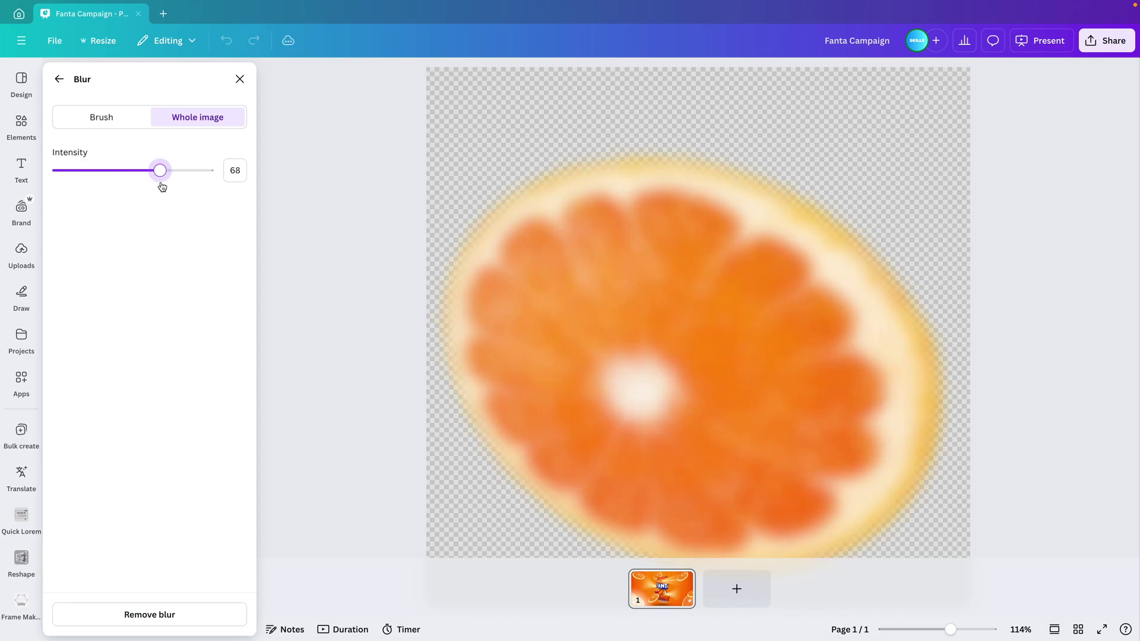
click(60, 79)
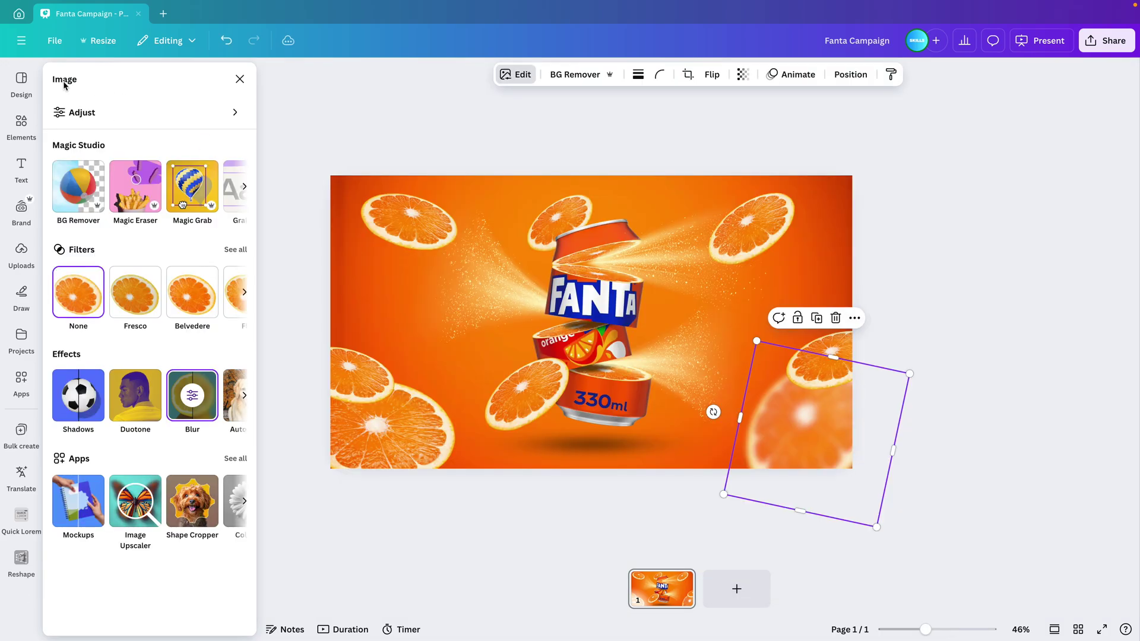
Copy the blurred slice's style to the large lower left slice and the slice behind the can's top.
click(891, 75)
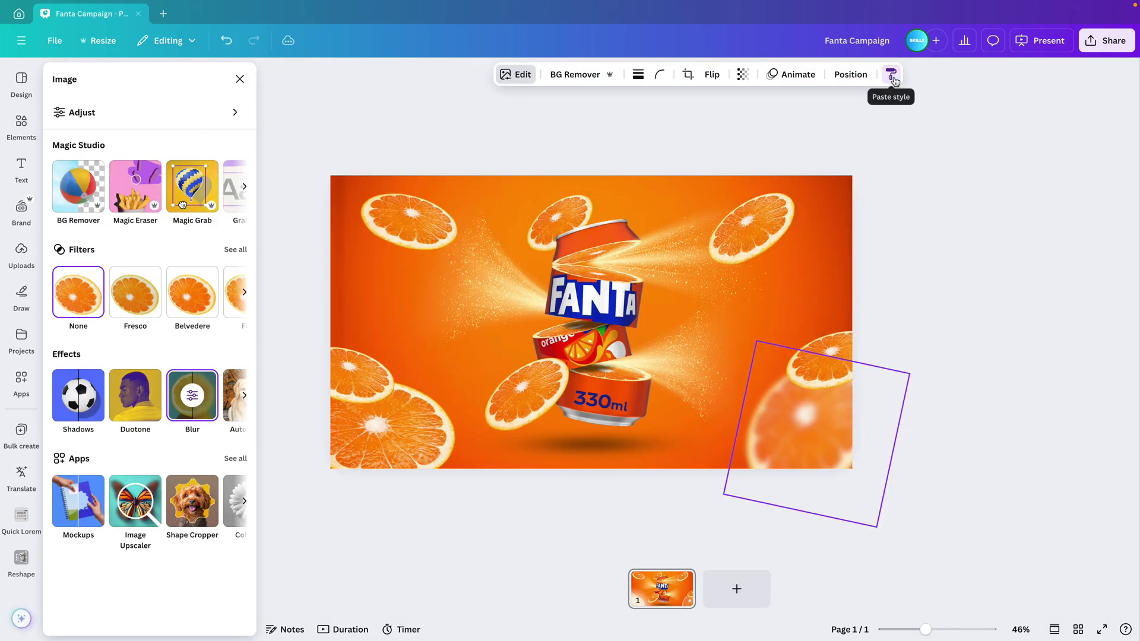
click(394, 458)
click(892, 76)
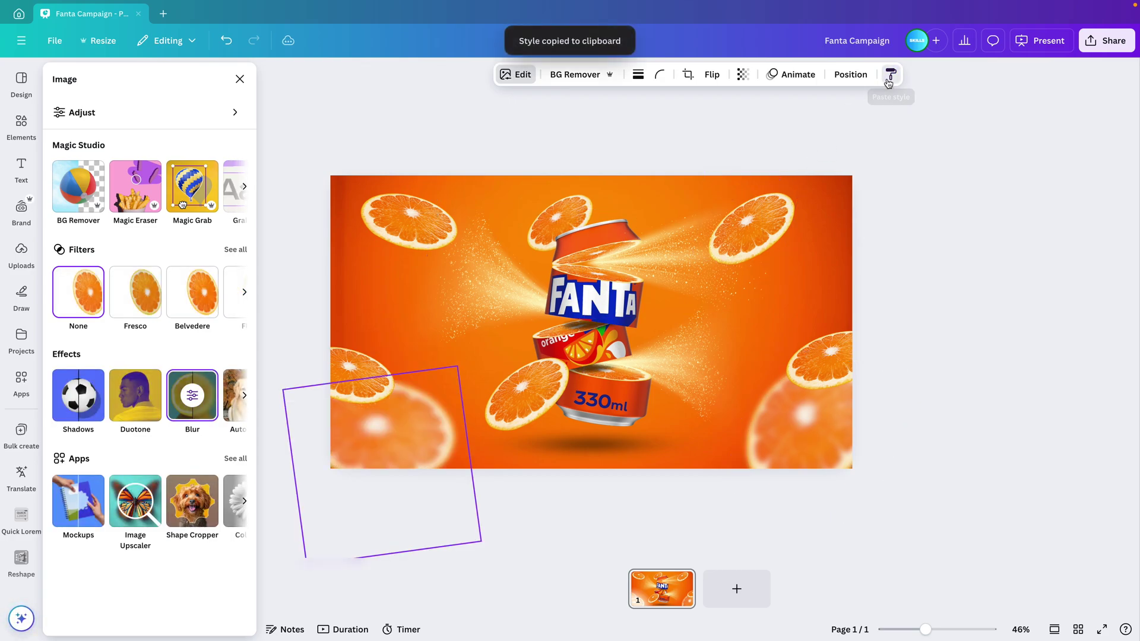
click(555, 215)
click(696, 150)
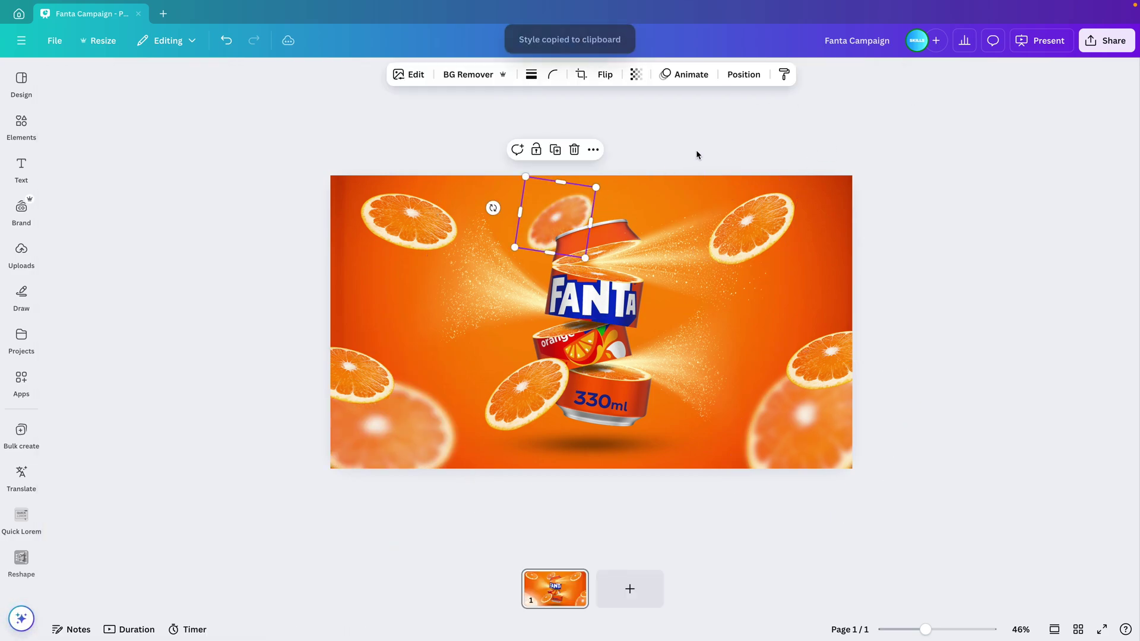
Shift the blurred lower right slice slightly outward and place the sharp slice at the right edge, overlapping its top.
scroll(938, 248, up, 3)
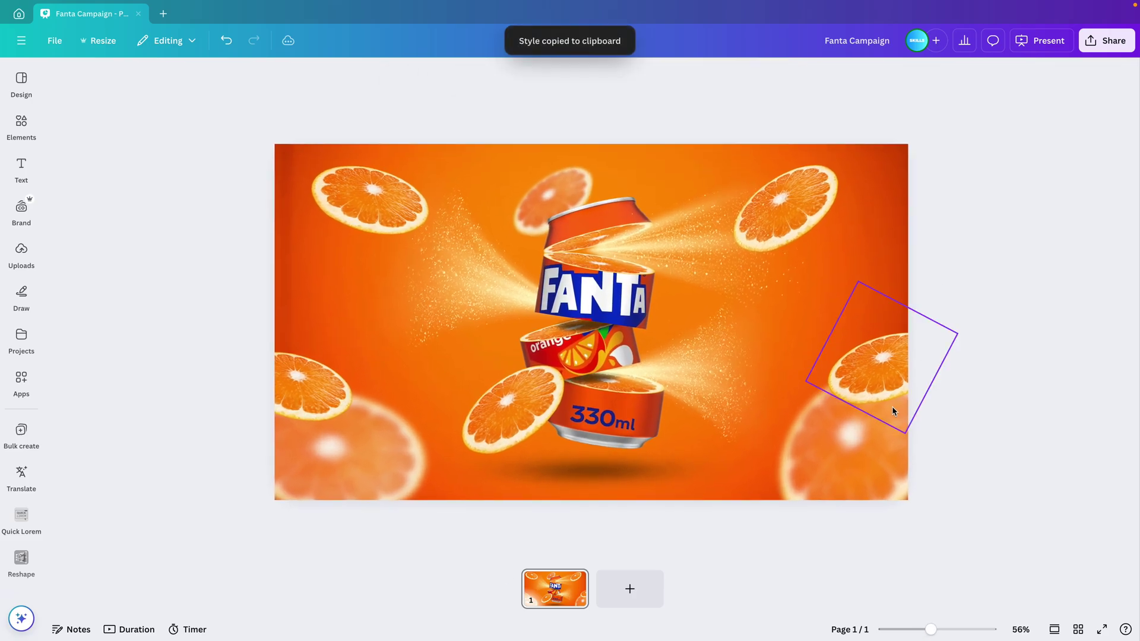
mouse_move(892, 407)
mouse_down()
mouse_move(884, 376)
mouse_move(873, 400)
mouse_up()
drag(860, 504, 810, 502)
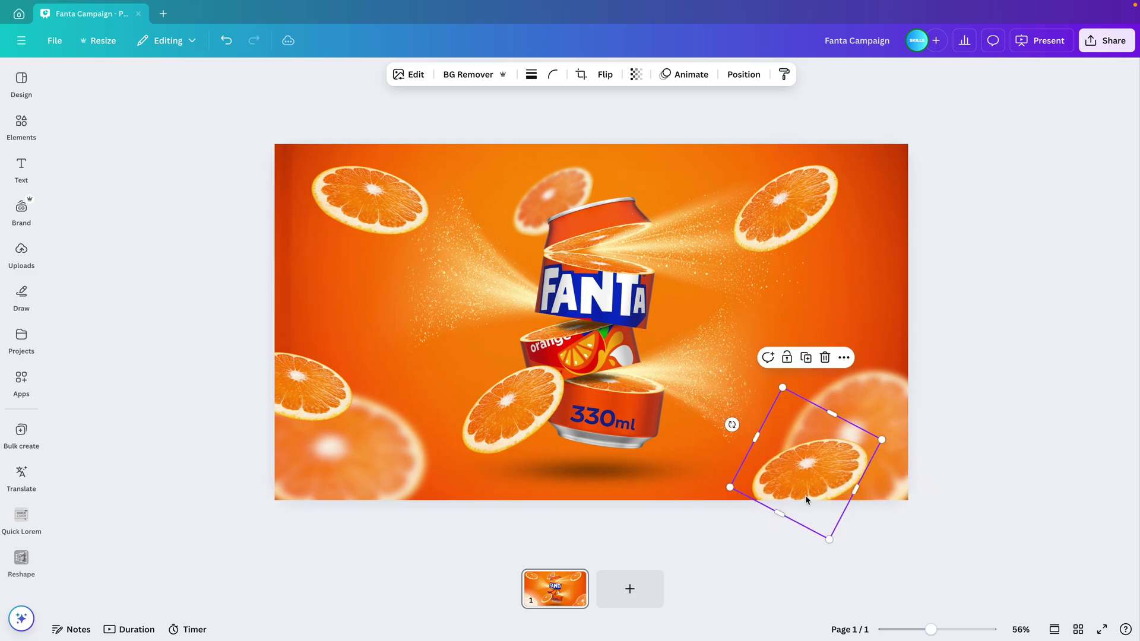
drag(881, 388, 903, 389)
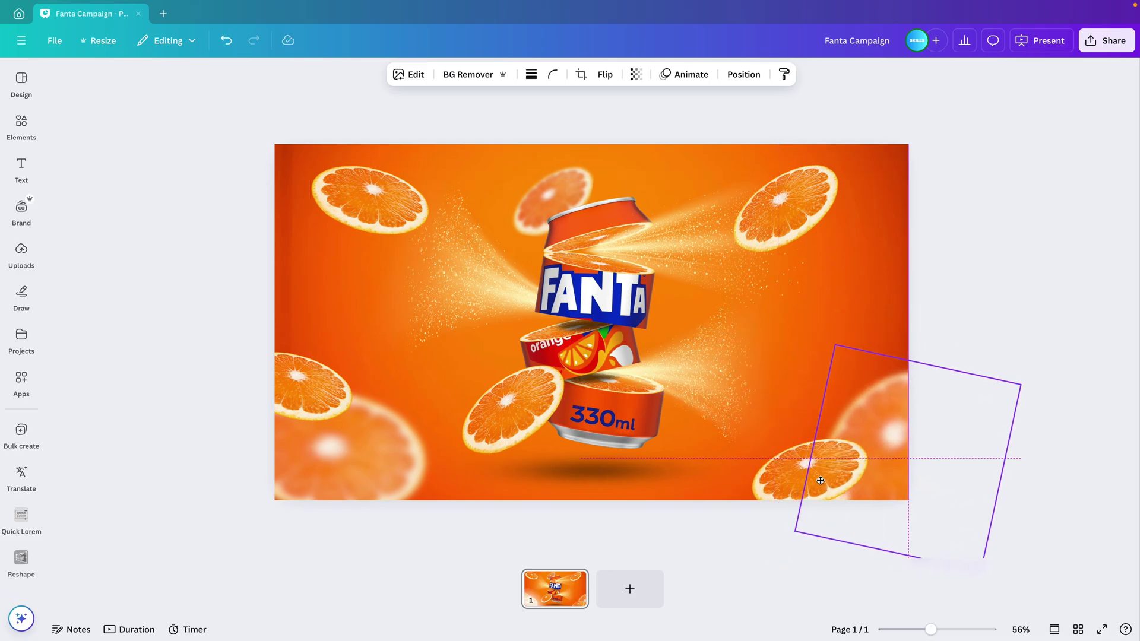
click(943, 288)
click(813, 466)
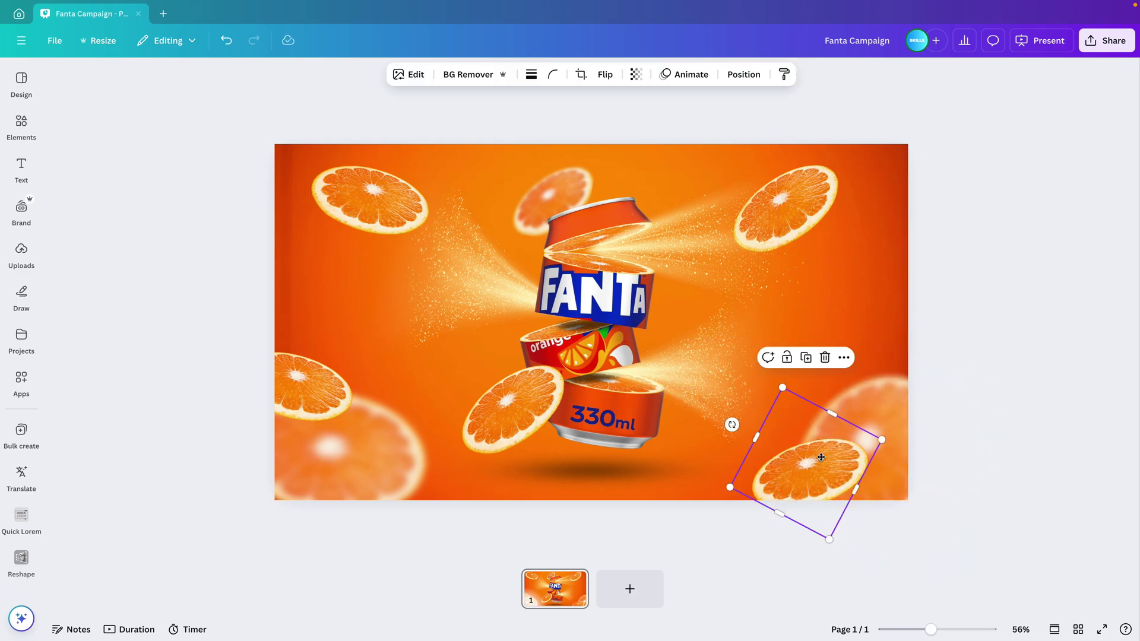
drag(813, 466, 865, 382)
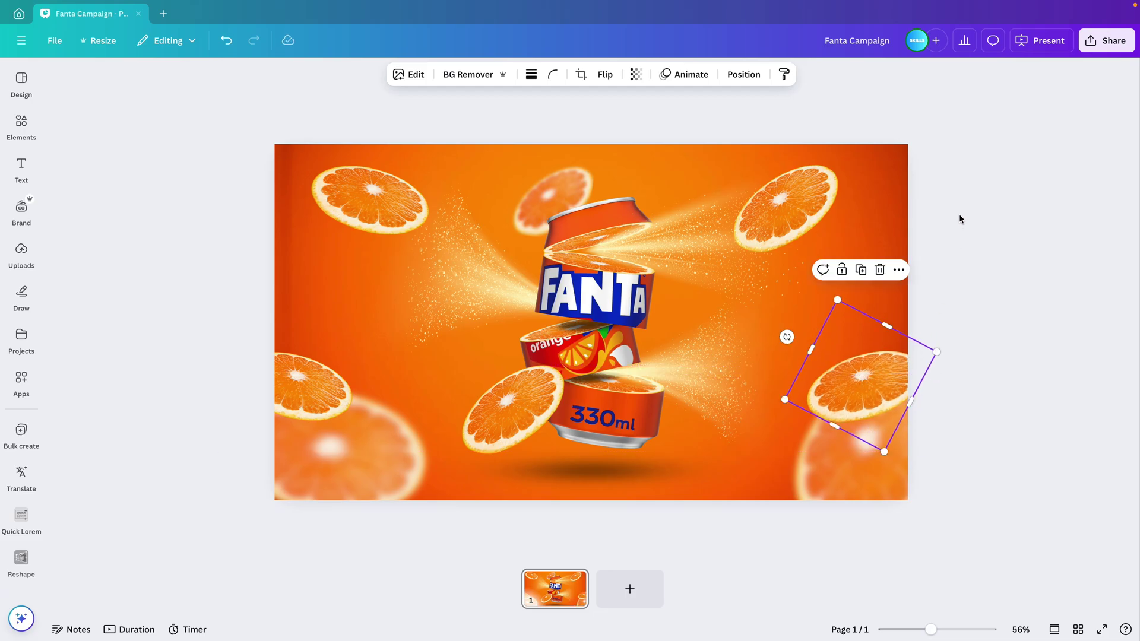
click(960, 214)
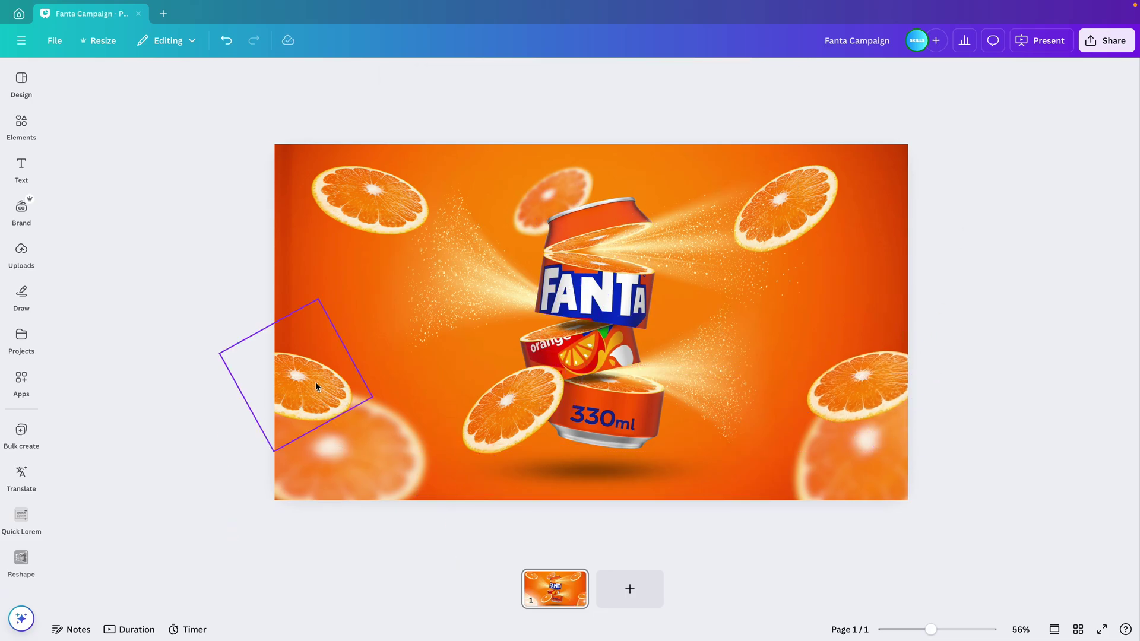
Nudge the left-edge slice slightly inward and move the upper left slice out to the page's left edge.
drag(317, 383, 324, 383)
drag(348, 225, 300, 230)
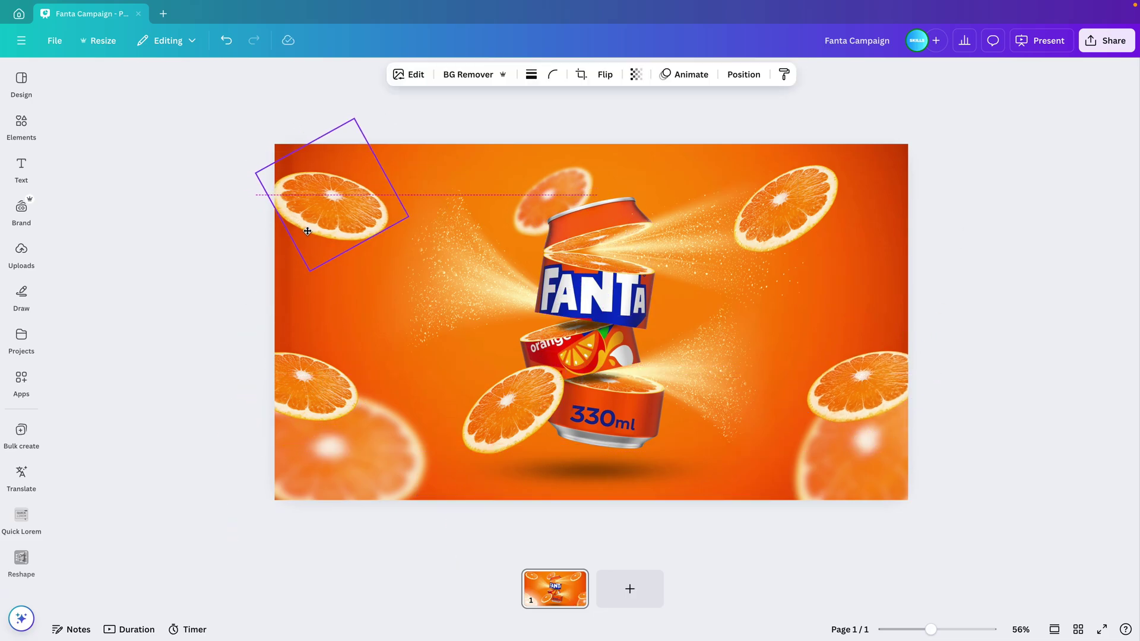
click(893, 121)
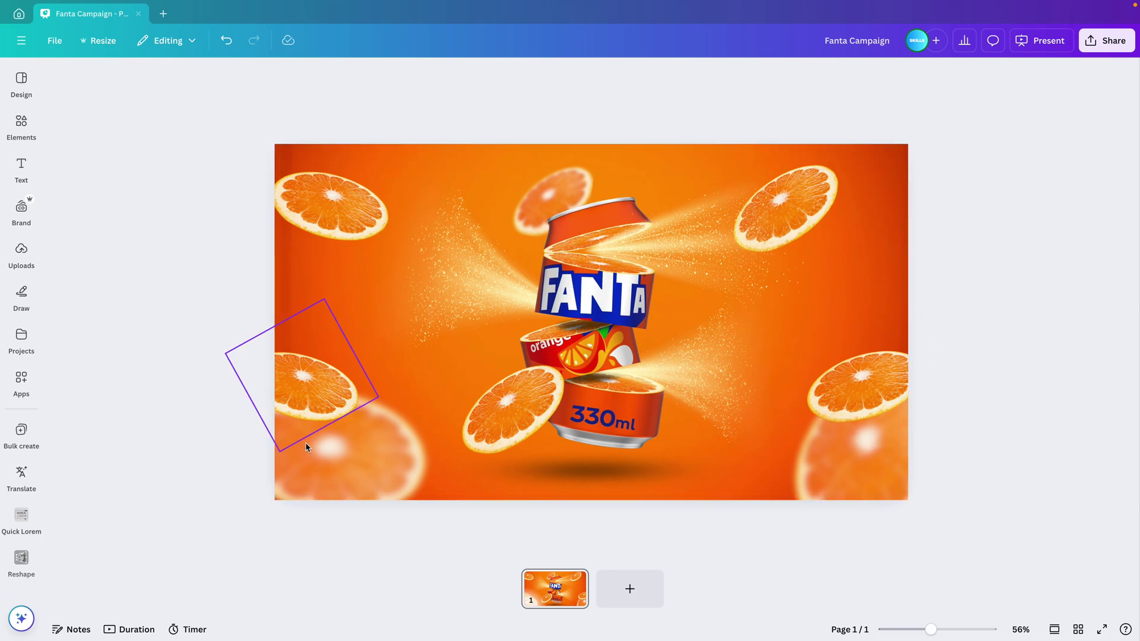
Search the element photos for "orange leaf".
click(23, 124)
click(113, 76)
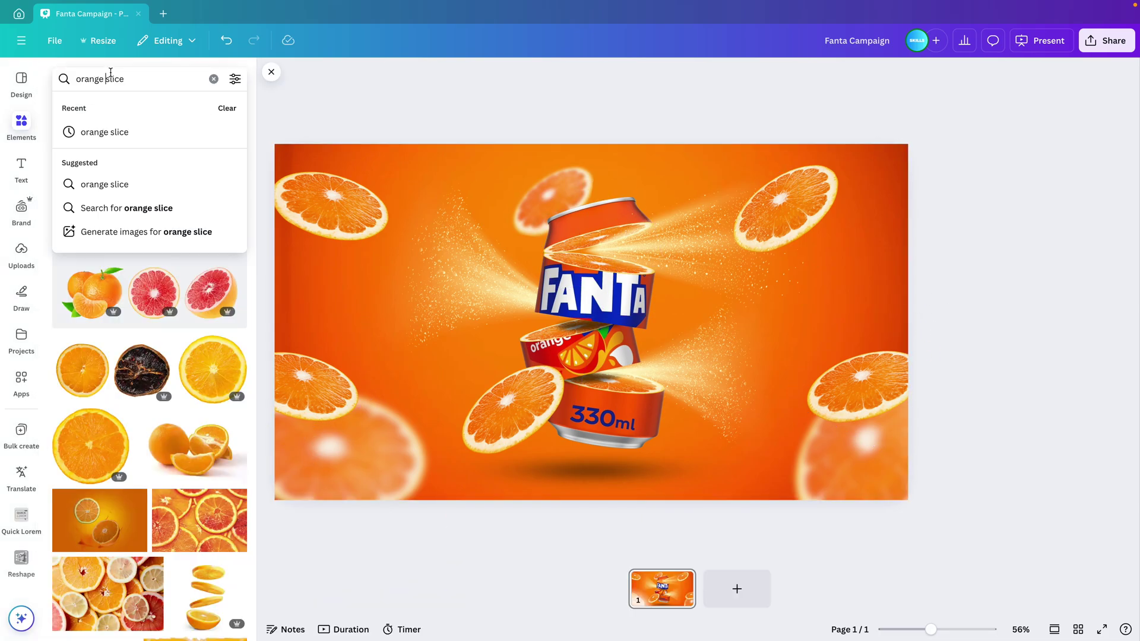
double_click(113, 76)
text(leave)
key(Return)
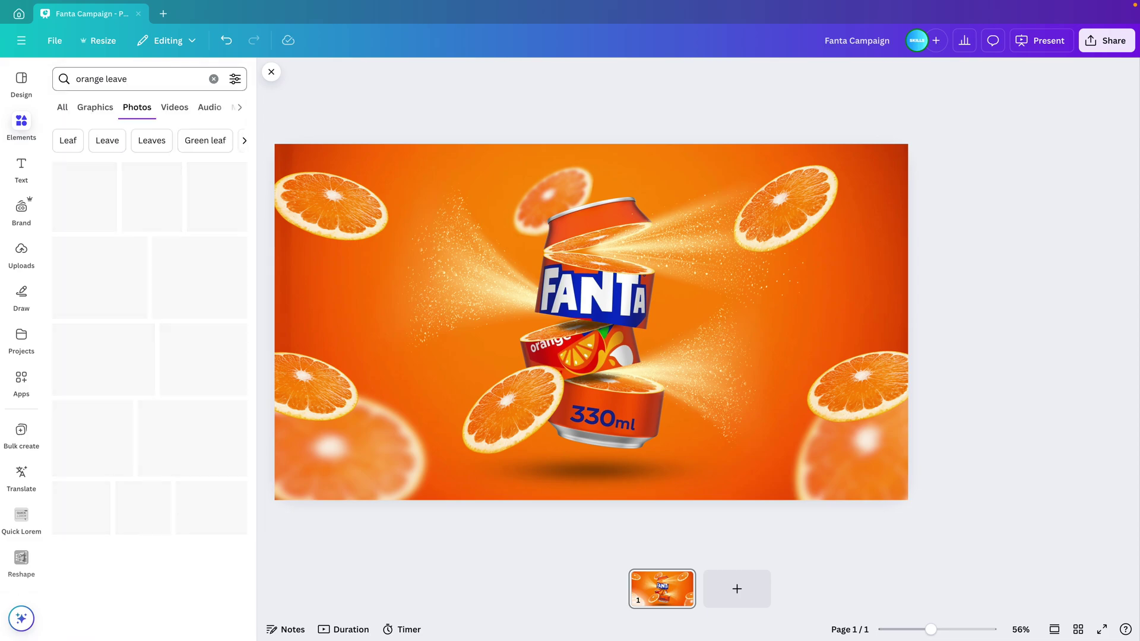
click(138, 78)
text(f)
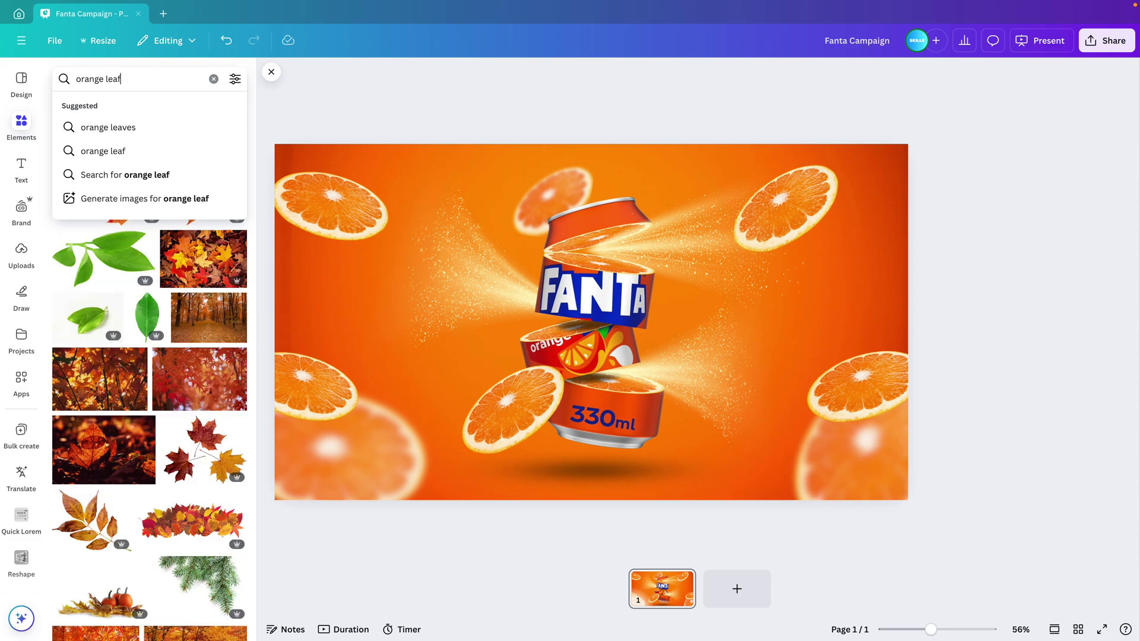
key(Return)
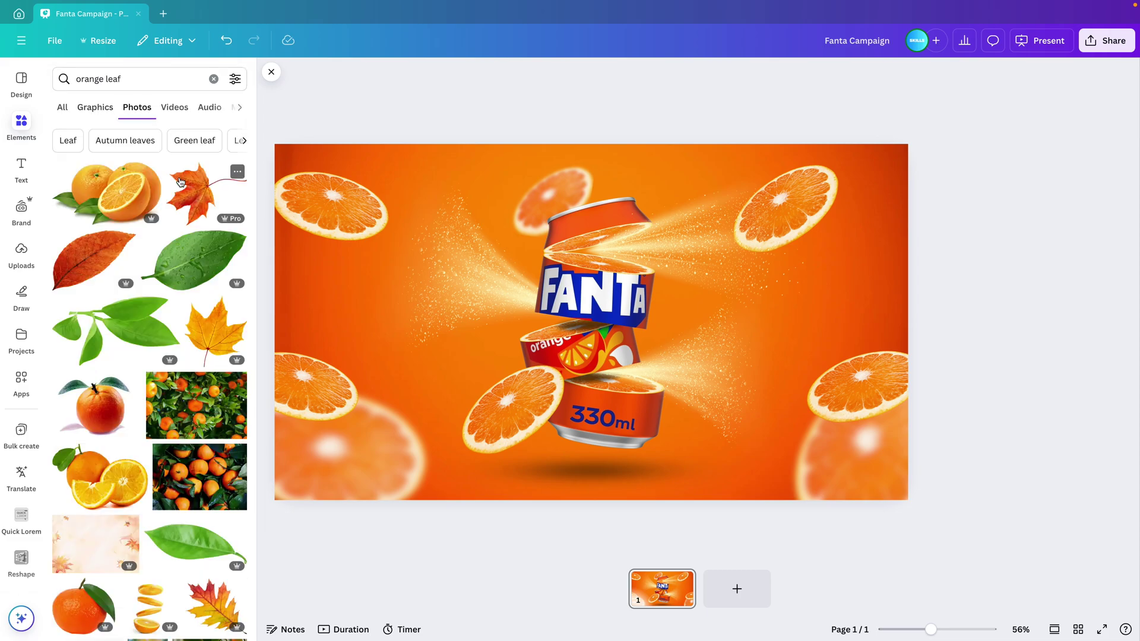
Insert the single green leaf photo with the curved stem and shrink it to fit between the left-edge slice and the can.
scroll(177, 414, down, 3)
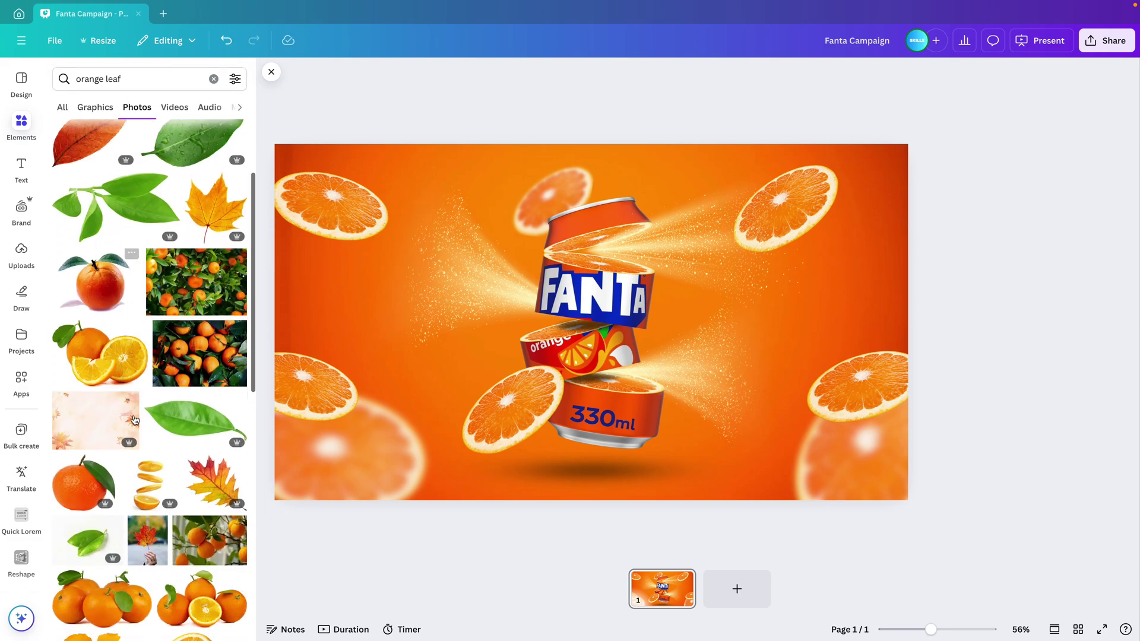
click(183, 418)
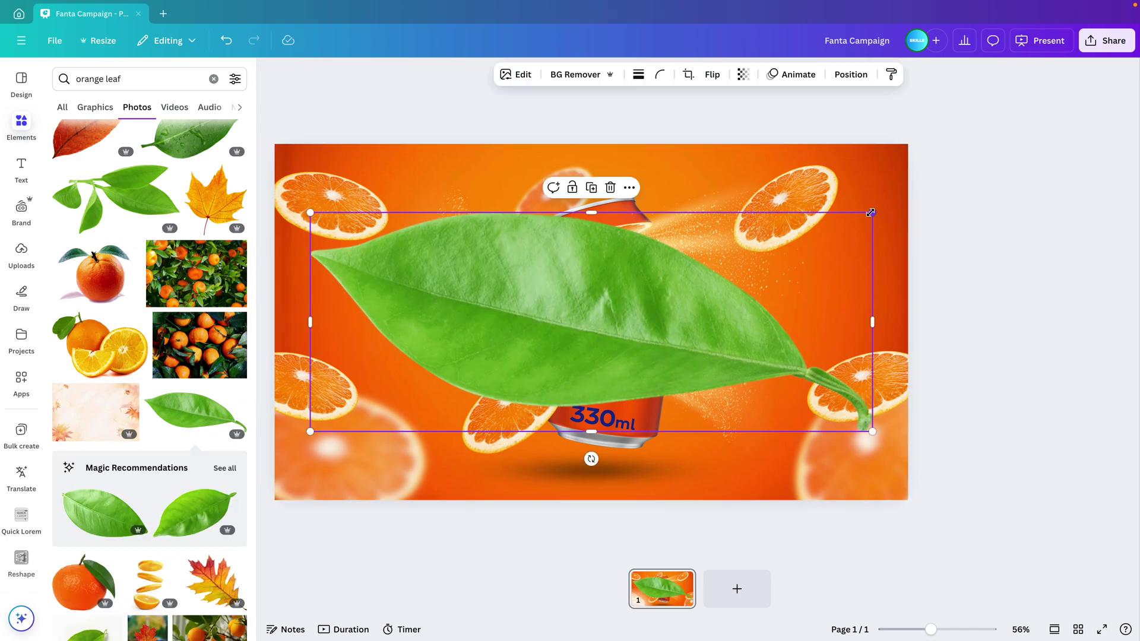
drag(872, 213, 457, 369)
click(701, 513)
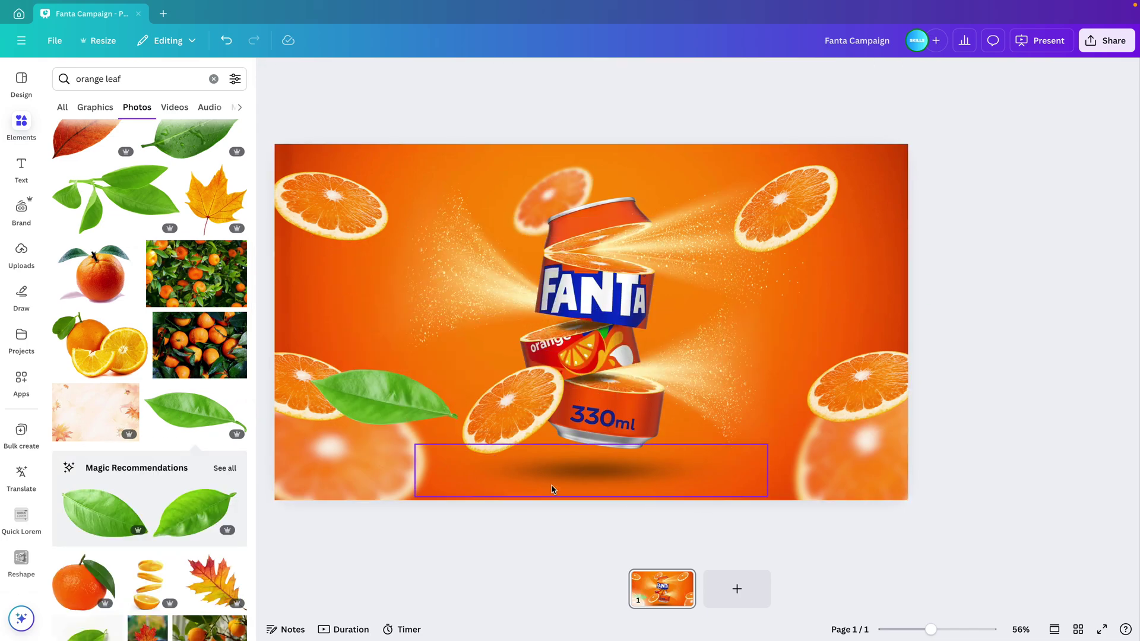
Replace the curved-stem leaf on the page with the first, wider leaf from the Magic Recommendations photos.
drag(412, 407, 424, 394)
drag(470, 358, 438, 370)
scroll(212, 466, down, 1)
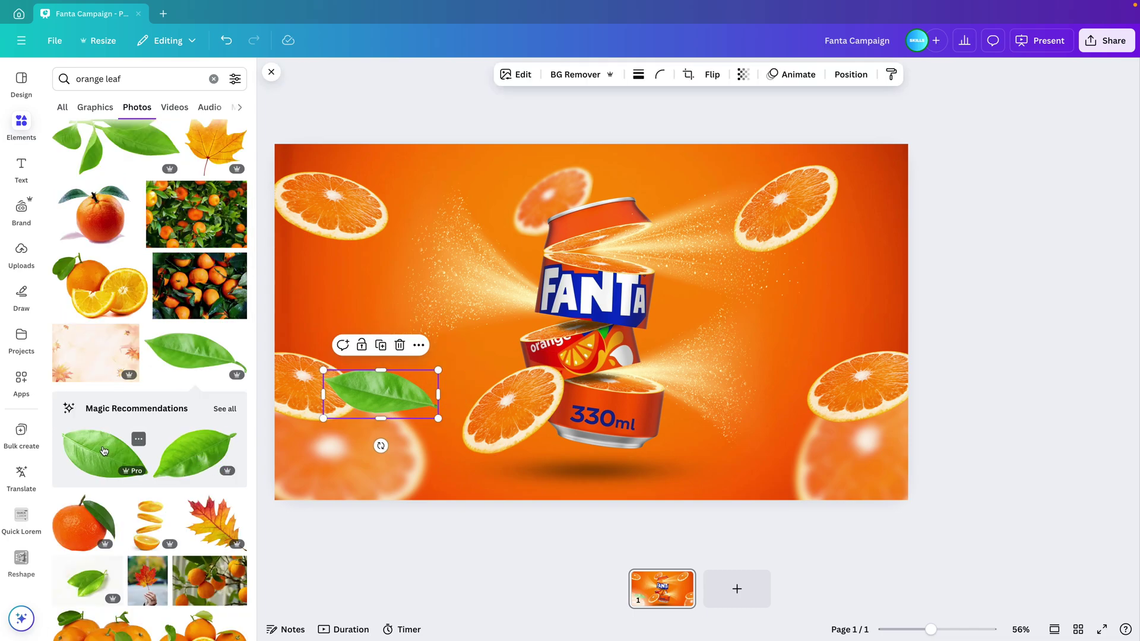
click(122, 462)
drag(531, 331, 700, 331)
click(380, 396)
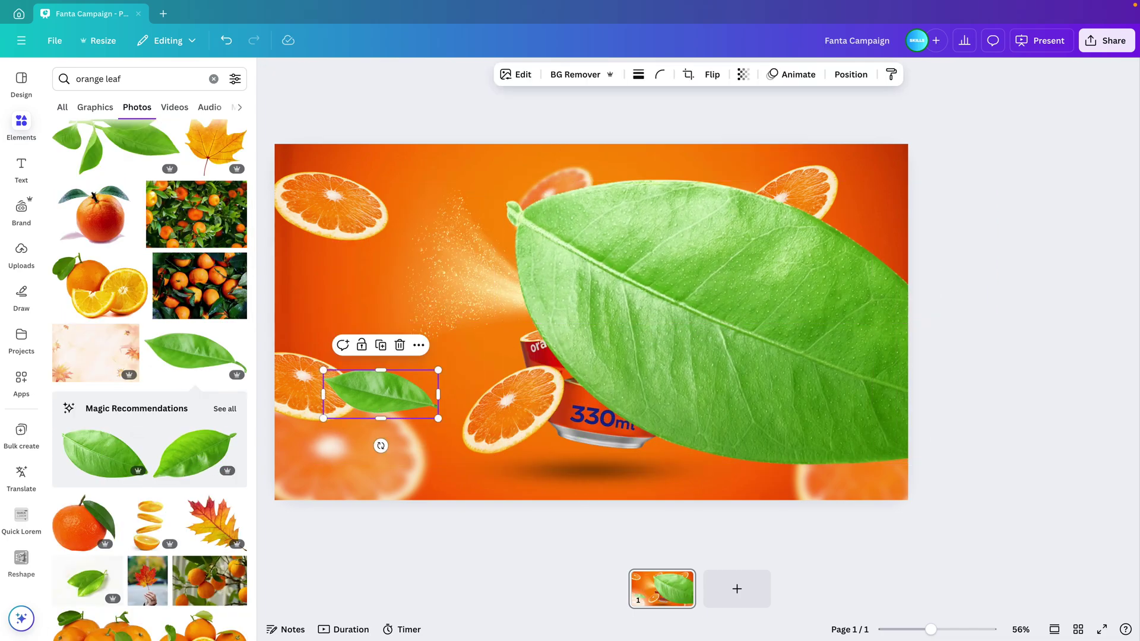
key(Delete)
Shrink the large leaf, rotate it to about 174.5°, and place it overlapping the upper right orange slice.
click(687, 262)
drag(1017, 465, 647, 279)
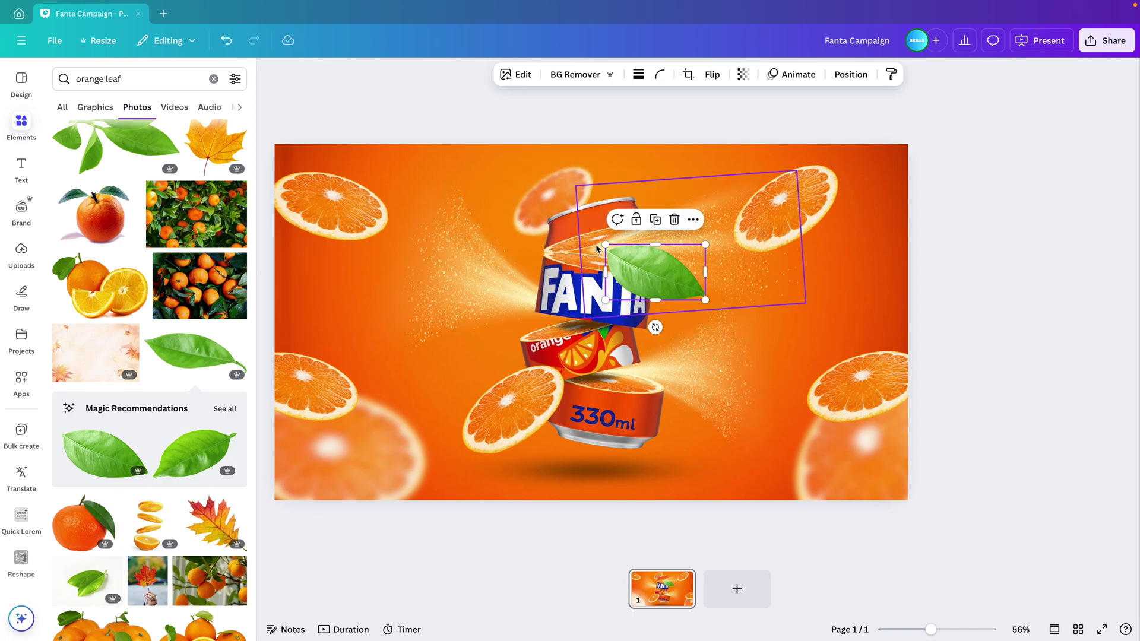
drag(653, 326, 645, 161)
drag(659, 270, 747, 180)
Add two leaf copies: one flipped horizontally above the left-edge slice and one rotated steeply at the page's bottom edge, right of the can.
drag(790, 145, 364, 343)
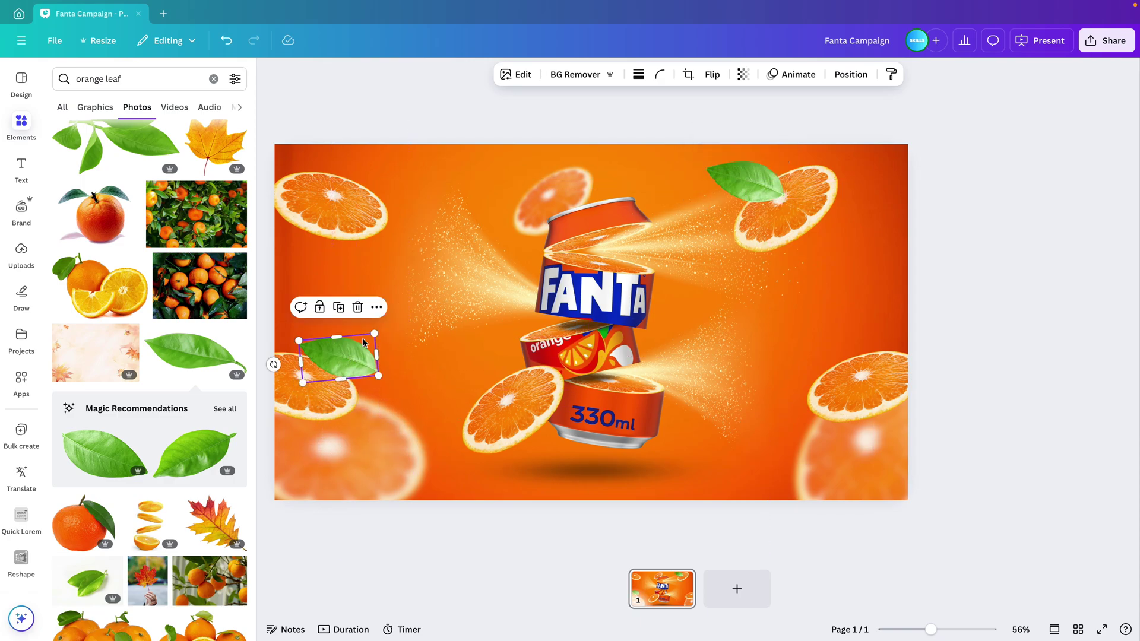
click(712, 74)
click(721, 105)
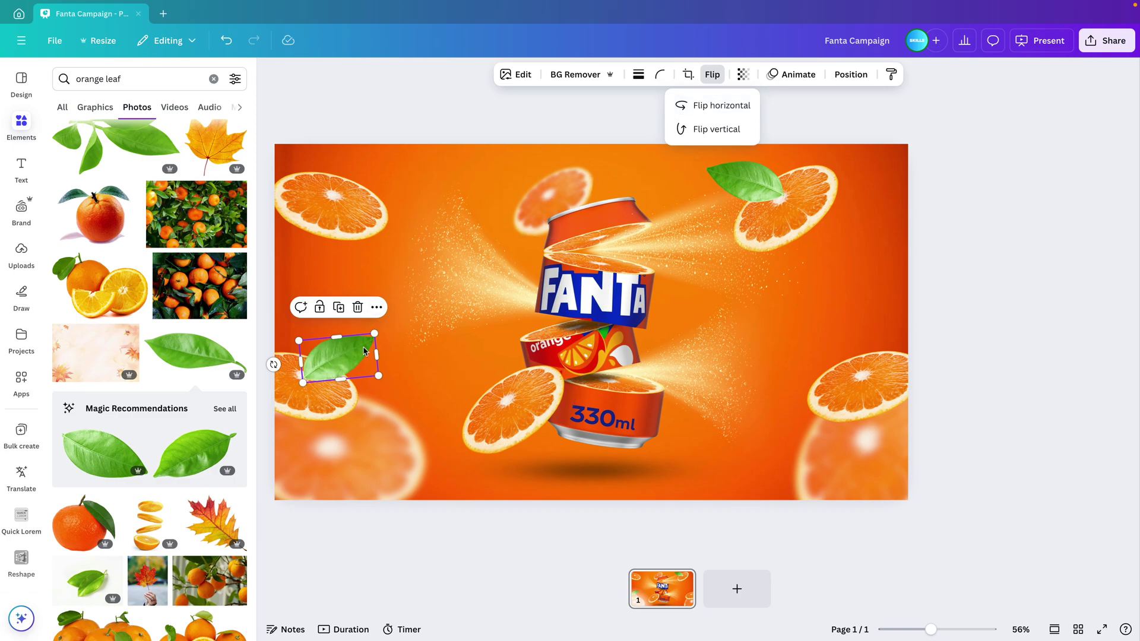
drag(363, 351, 747, 521)
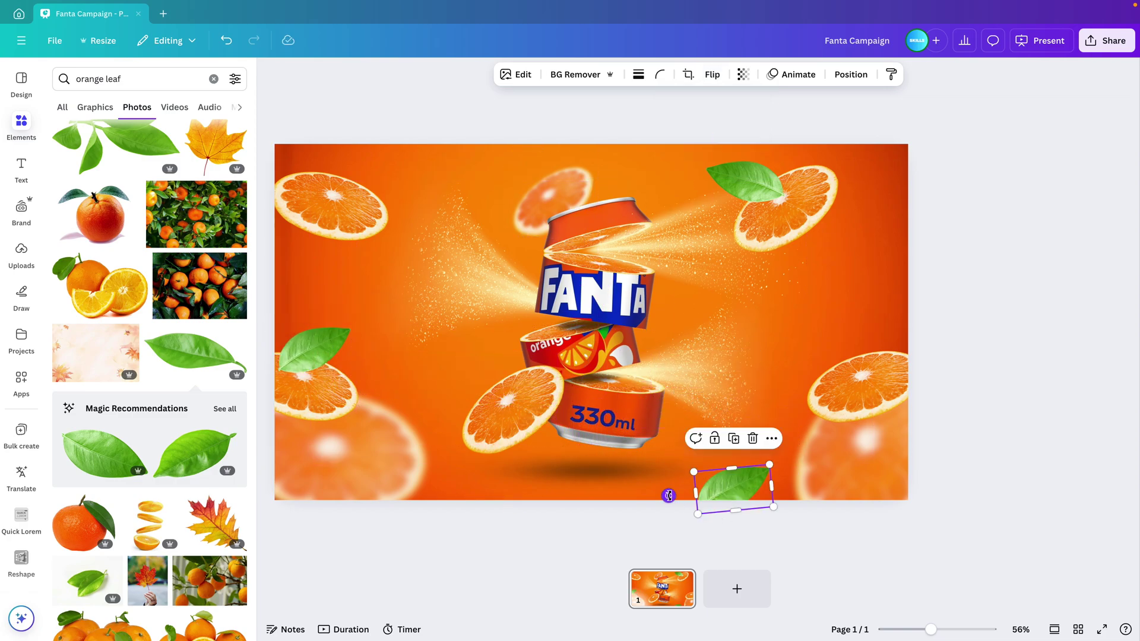
drag(669, 496, 704, 451)
Place a smaller, rotated leaf copy beside the blurred slice above the can and flip it horizontally.
drag(741, 495, 508, 202)
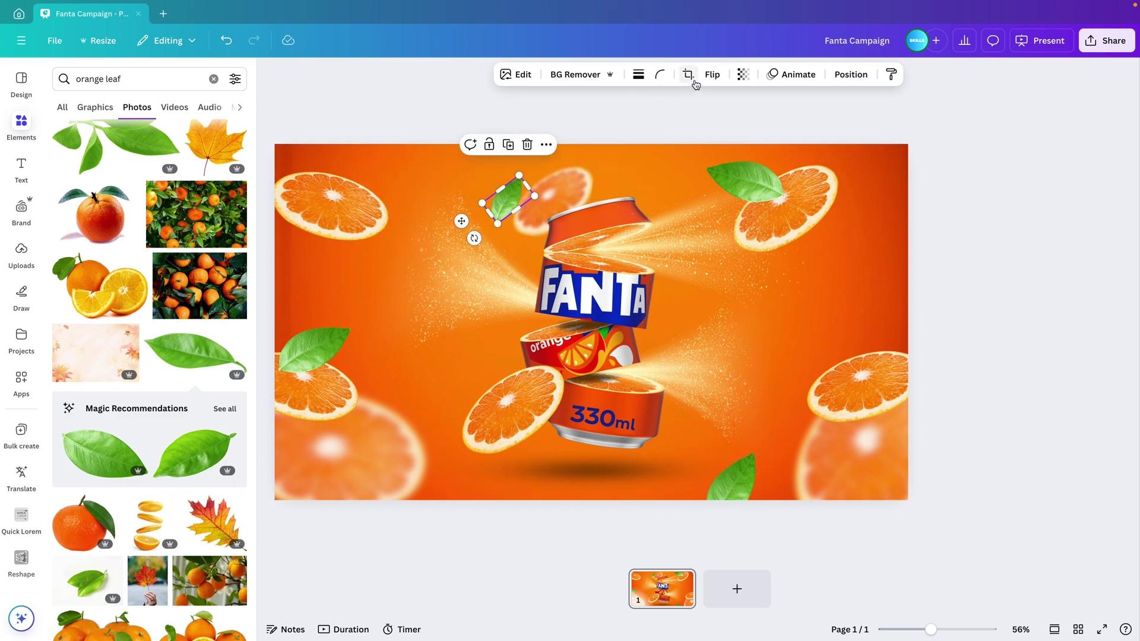
click(712, 75)
click(720, 104)
click(514, 207)
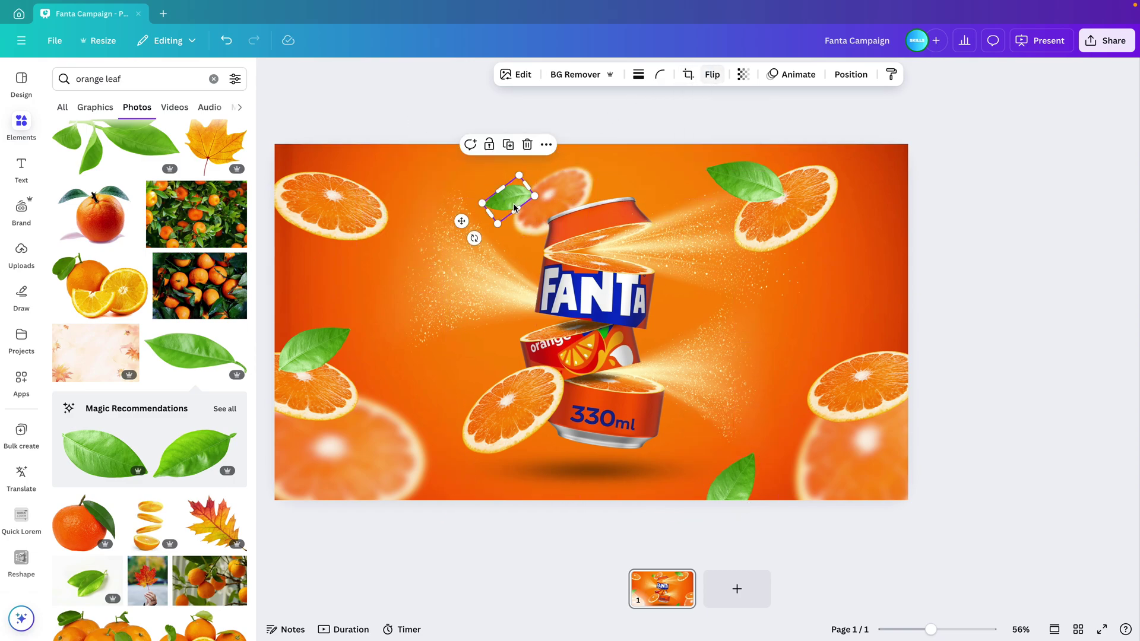
drag(514, 207, 520, 207)
Send the small leaf to the back and bring it forward above the background, behind the blurred slice.
click(849, 74)
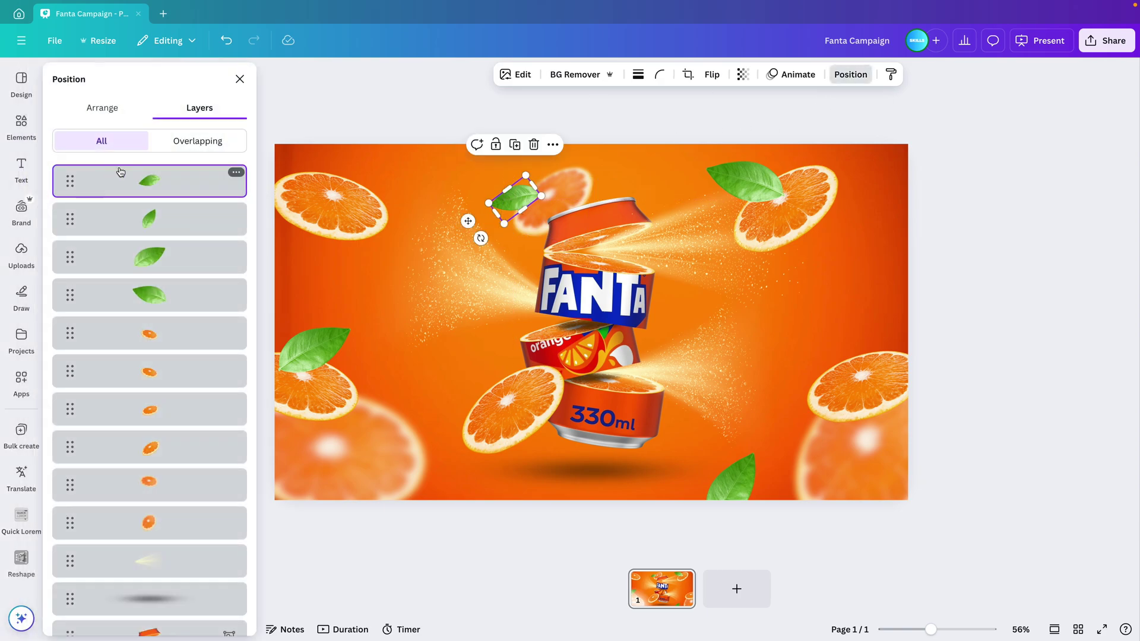
click(104, 108)
click(169, 170)
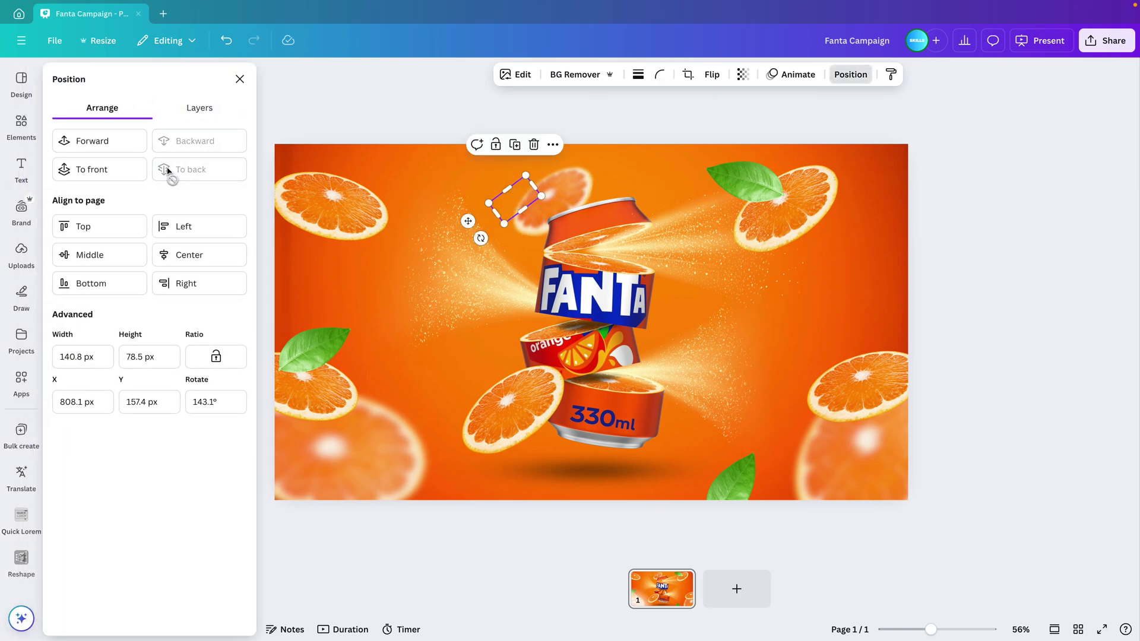
click(98, 142)
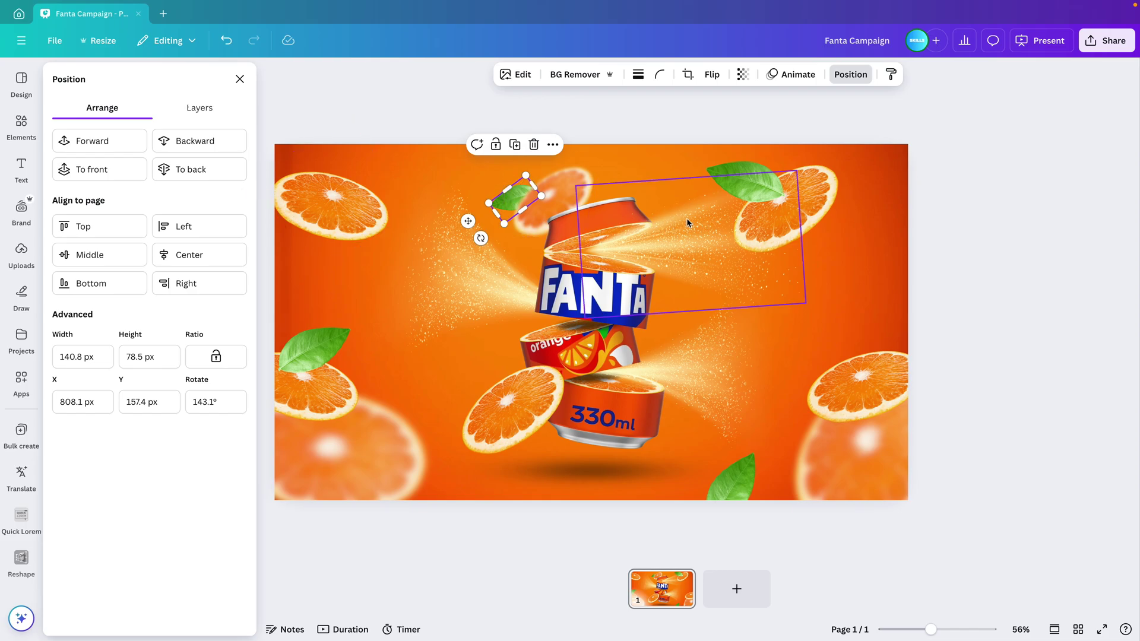
Add two smaller leaf copies, one above the right-edge slice and one mirrored and rotated below the upper left slice.
drag(736, 178, 341, 241)
click(712, 74)
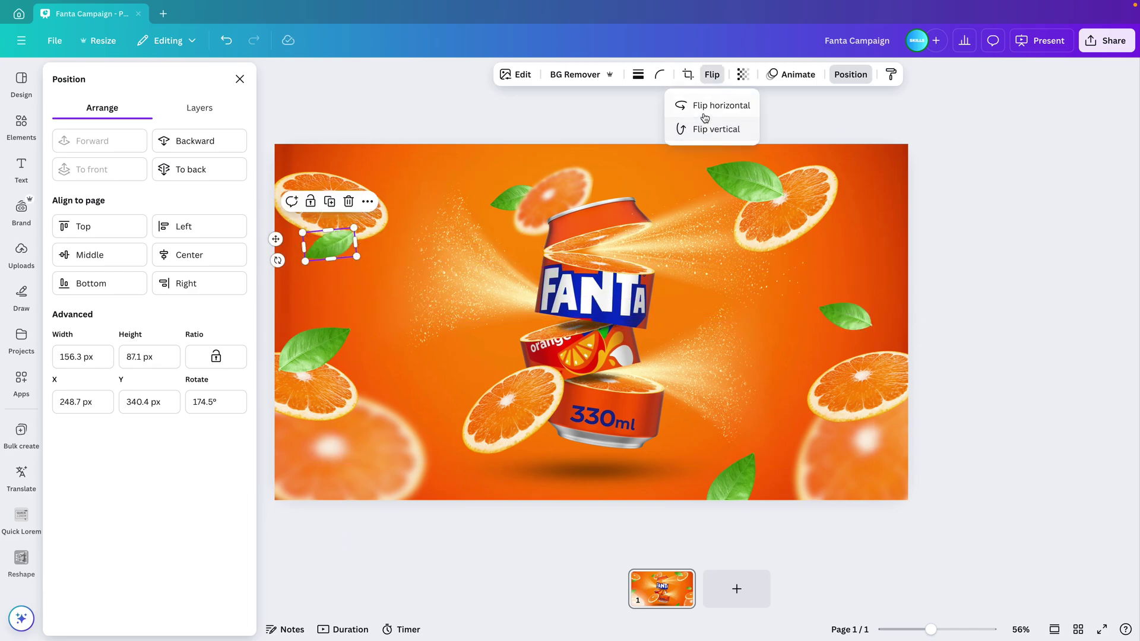
drag(278, 261, 344, 259)
key(Escape)
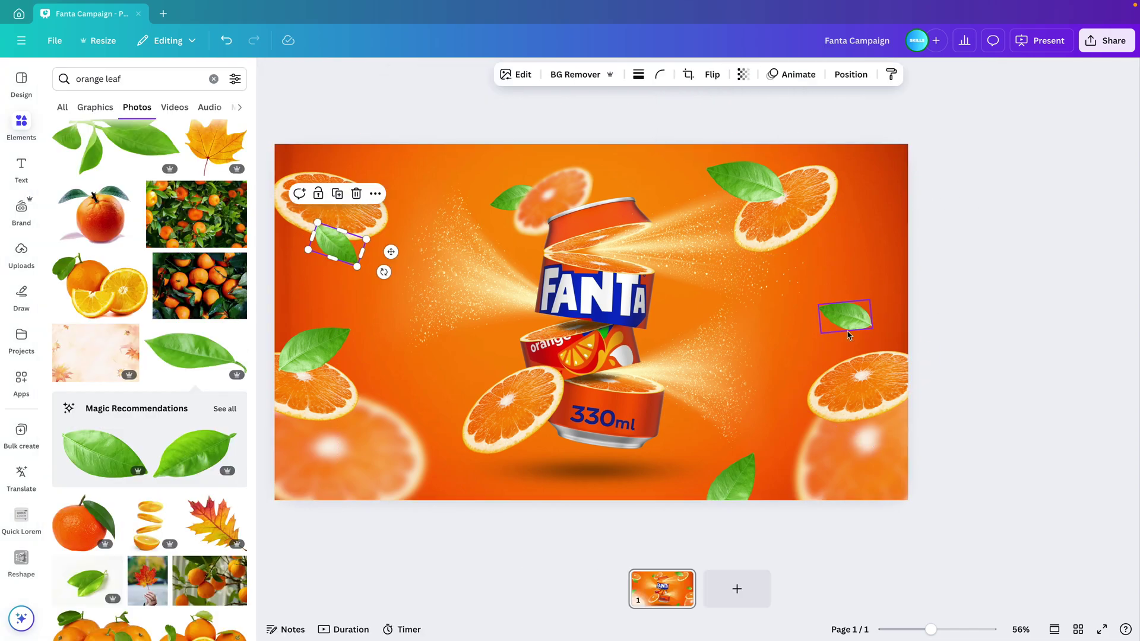
Enlarge the leaf at the page's bottom edge and shift it slightly toward the lower right blurred slice.
click(736, 475)
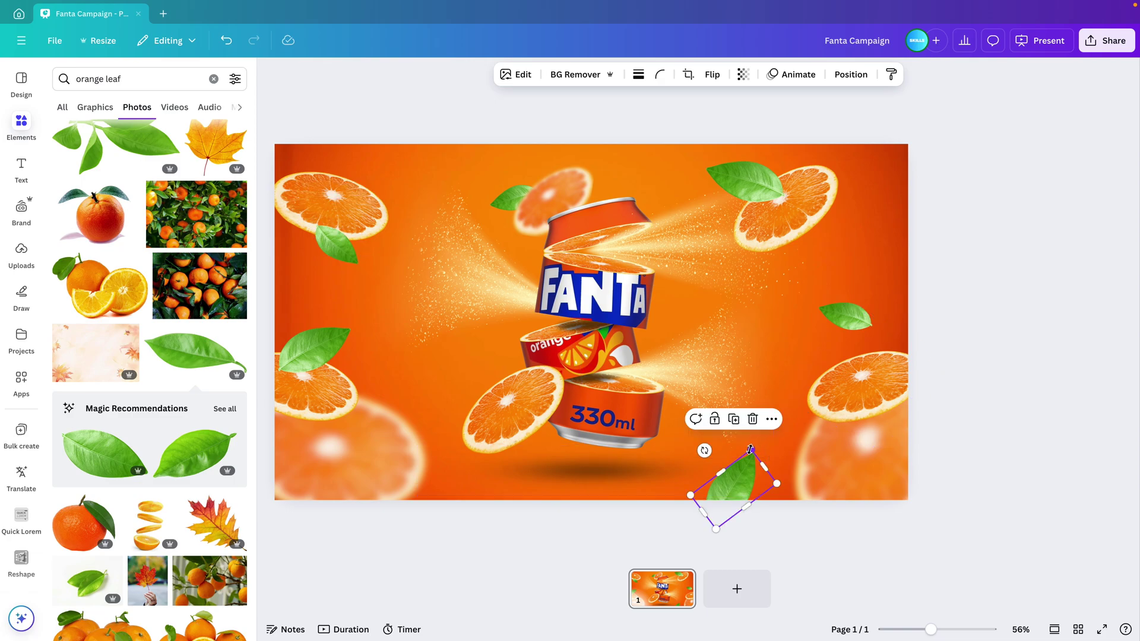
drag(750, 449, 766, 433)
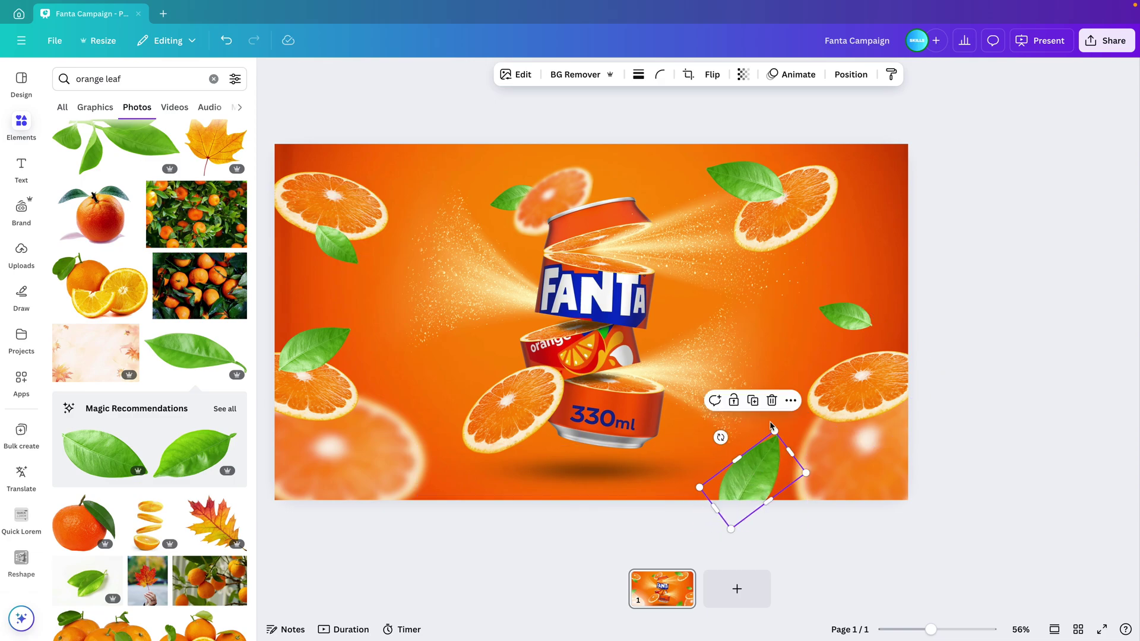
Blur the whole image of the leaf above the right-edge slice at intensity 100.
click(845, 324)
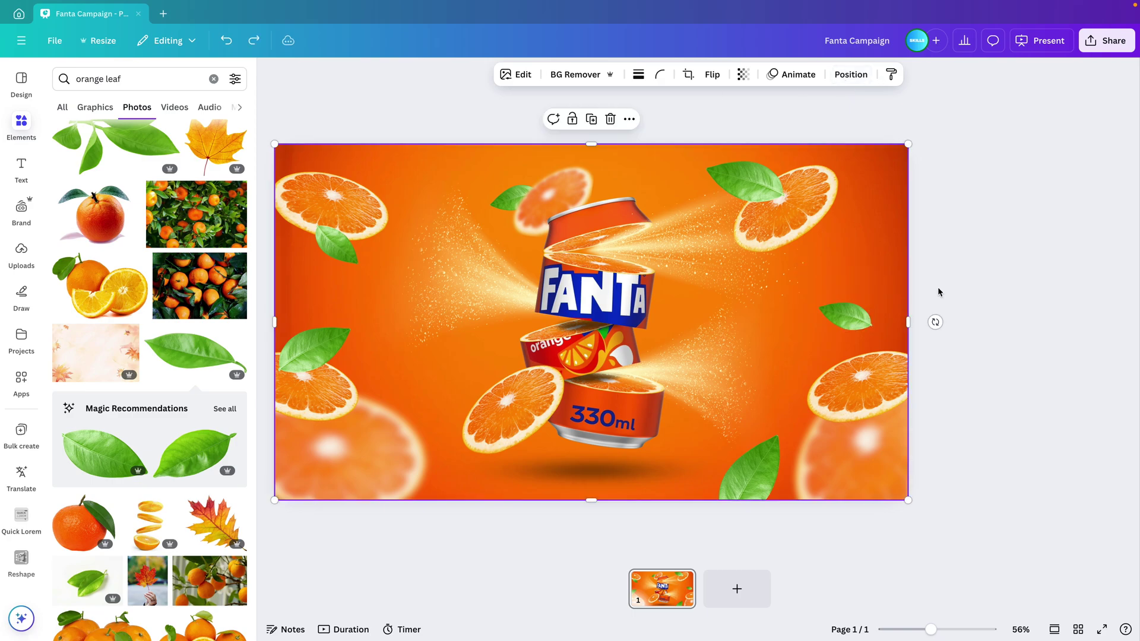
click(860, 319)
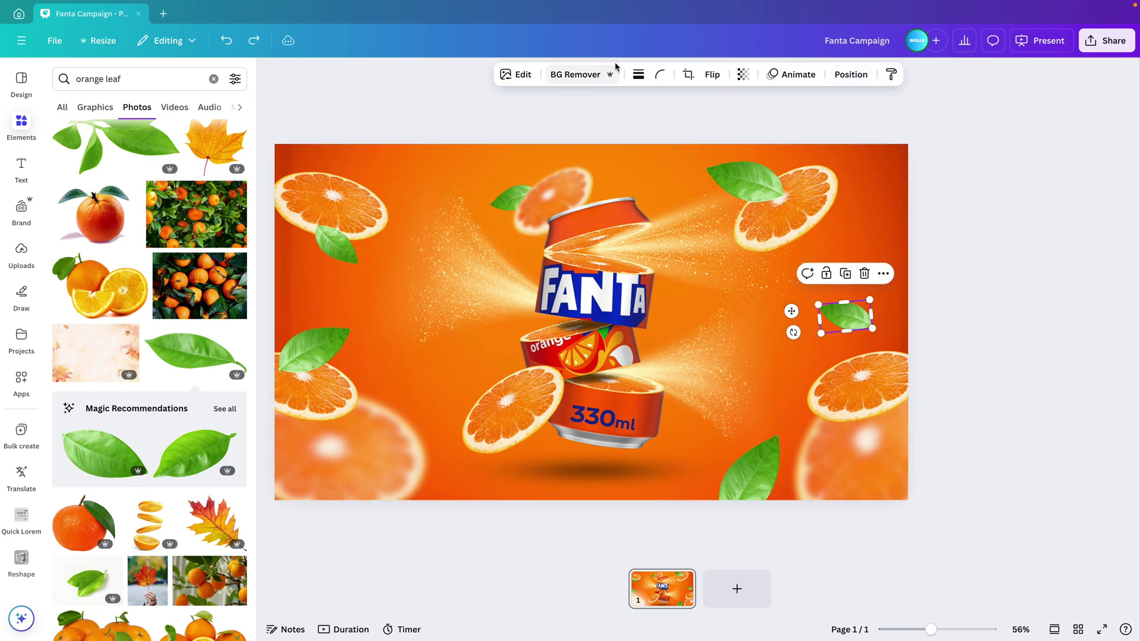
click(515, 74)
click(187, 408)
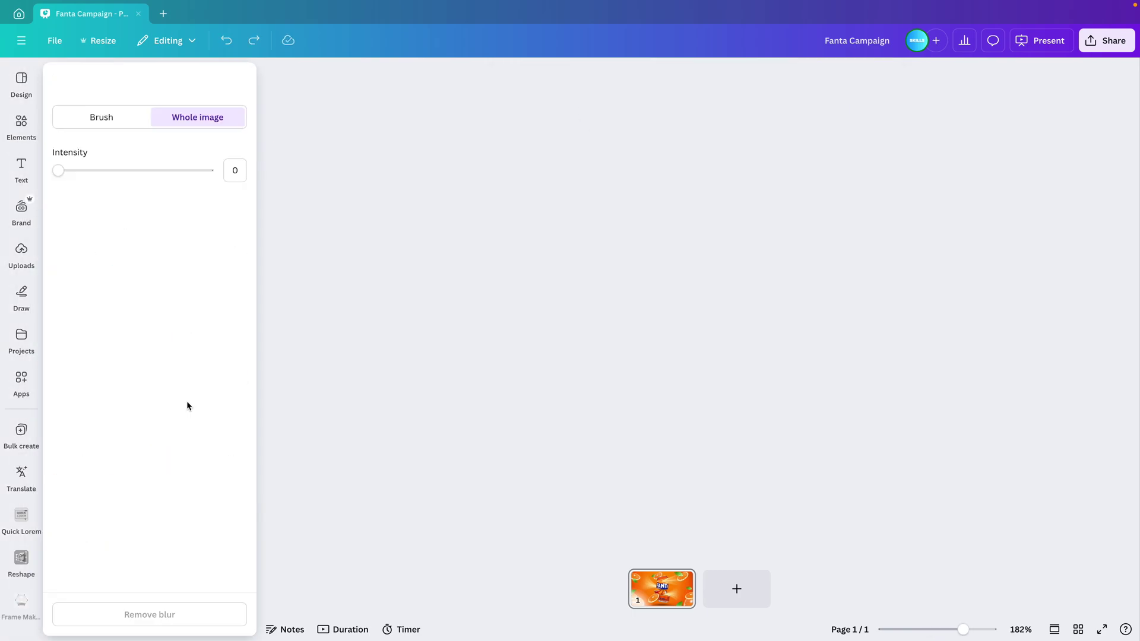
drag(64, 170, 297, 185)
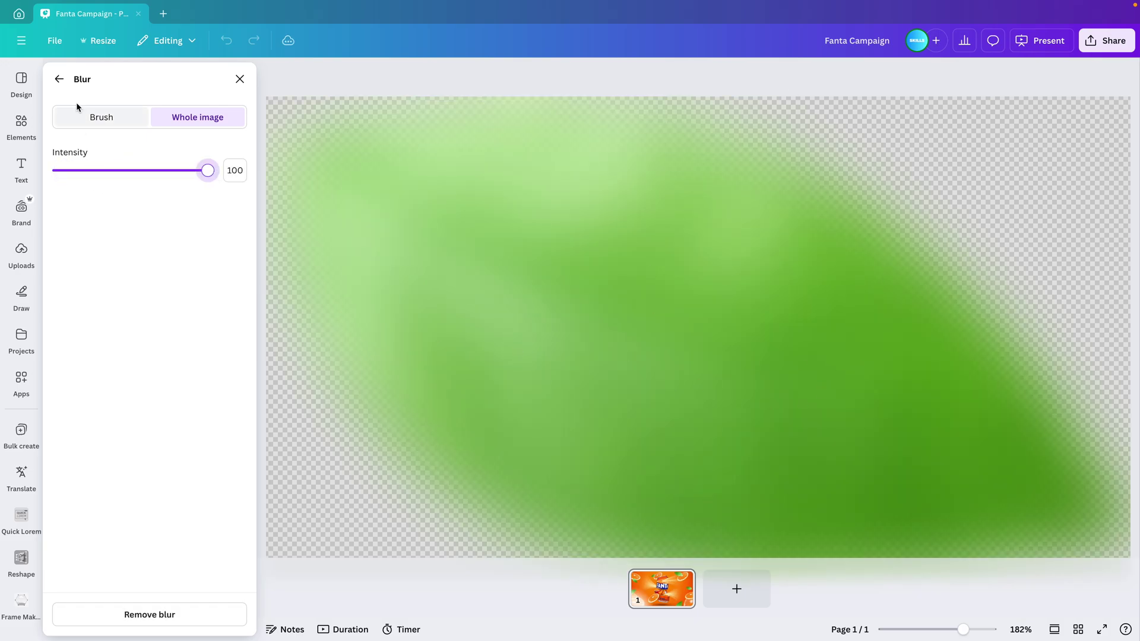
click(60, 81)
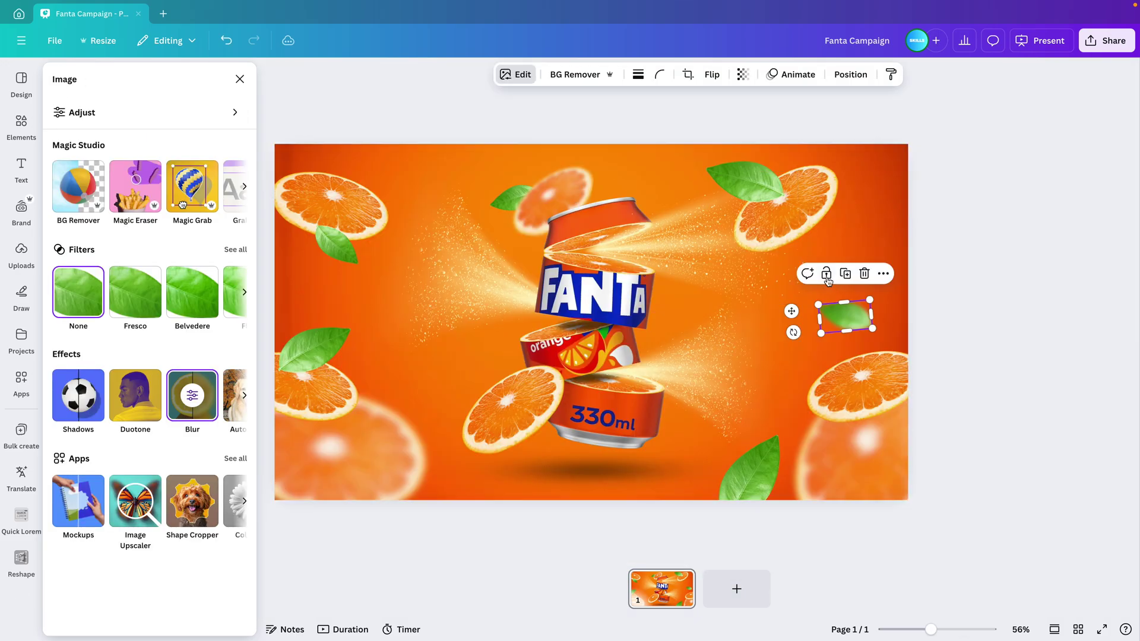
Copy the blur style onto the upper right leaf, the left-edge leaf, and the leaf below the upper left slice.
click(893, 75)
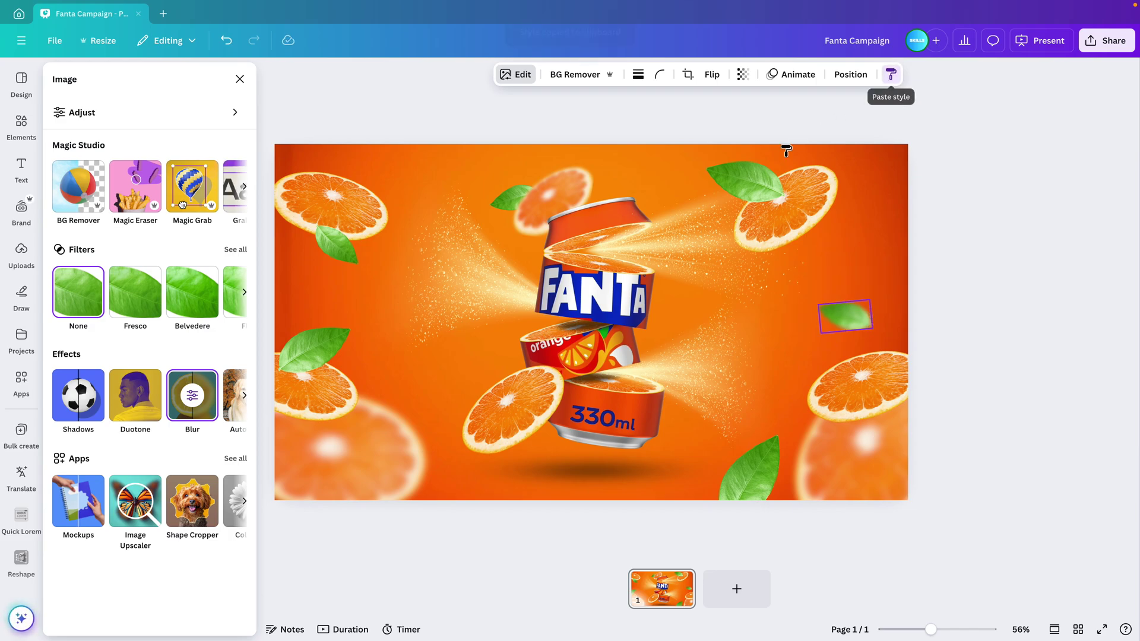
click(764, 172)
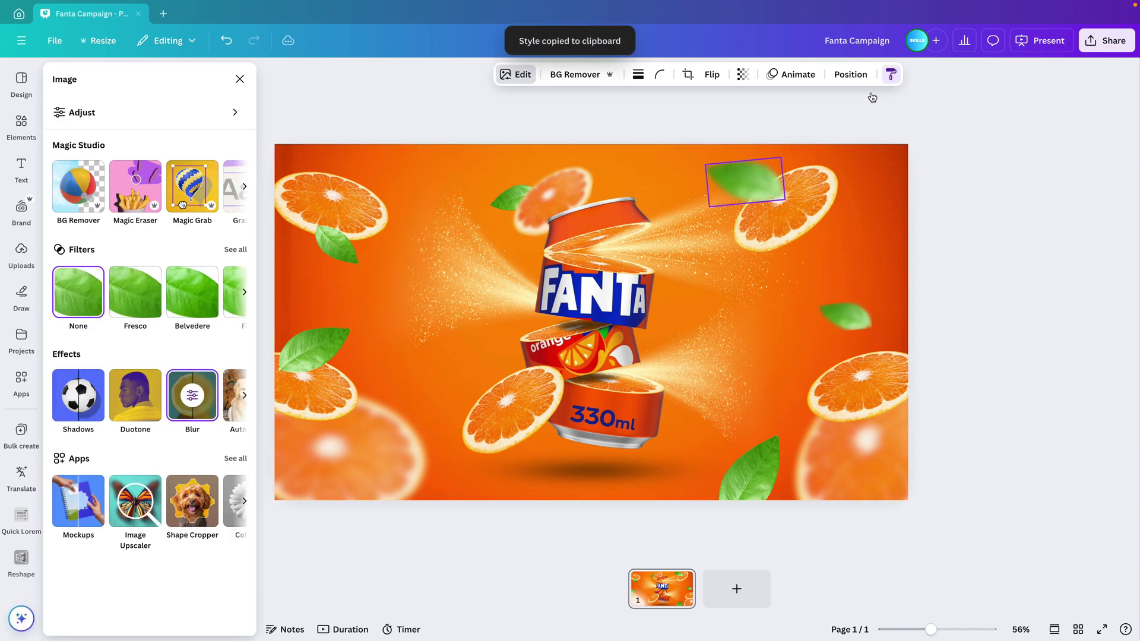
click(313, 347)
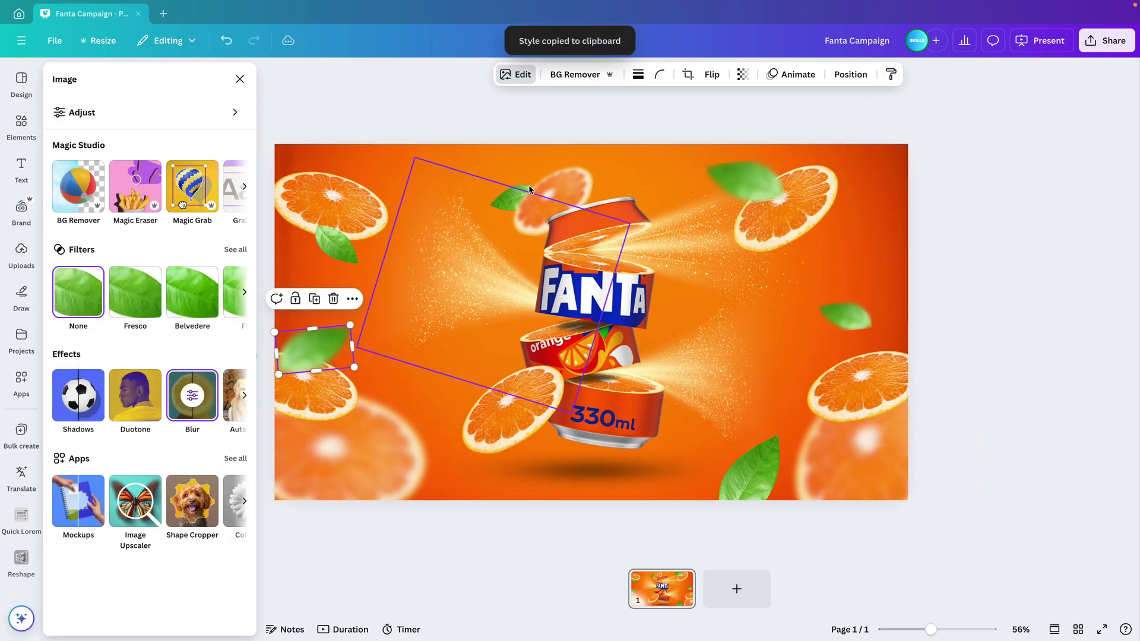
click(890, 74)
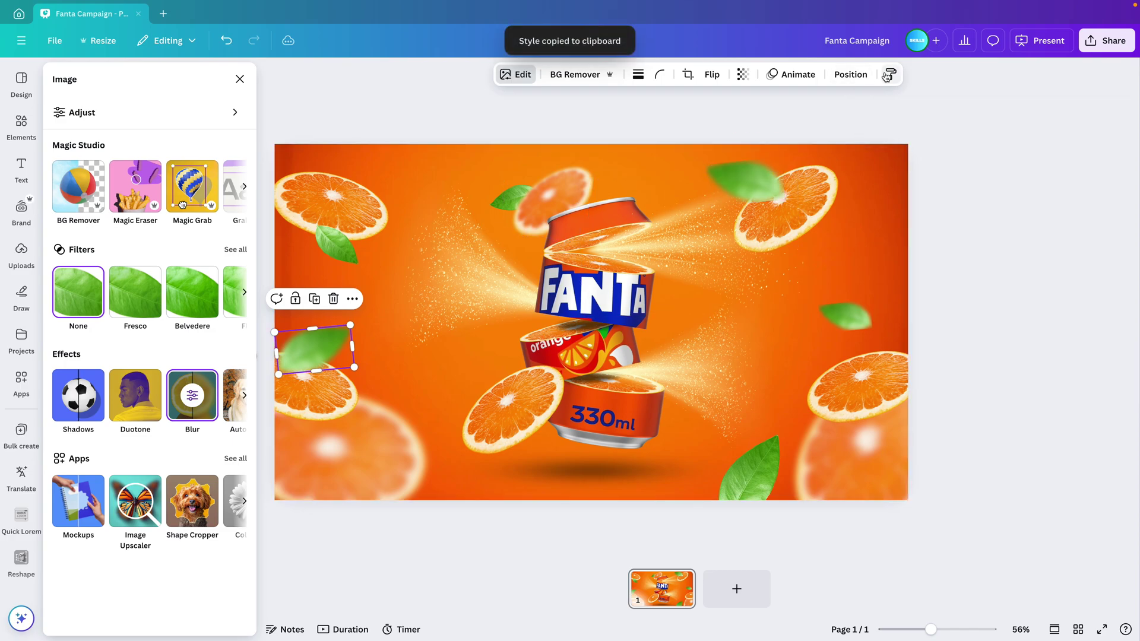
click(332, 258)
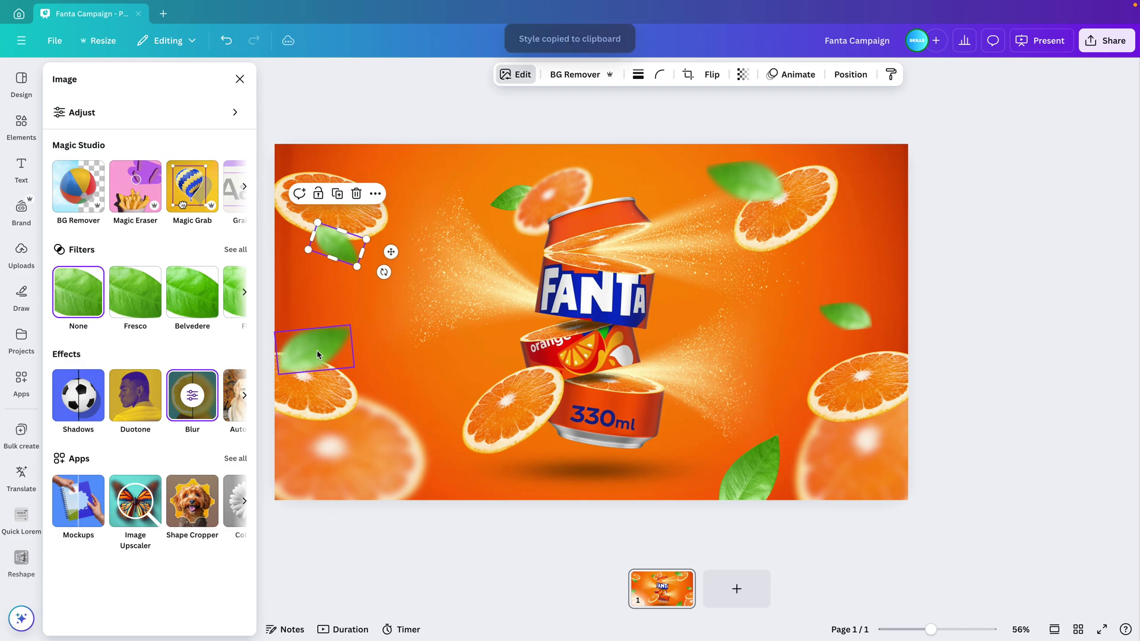
Place a copy of the blurred left-edge leaf, rotated to -125°, against the right side of the can's orange-label piece.
drag(318, 355, 632, 330)
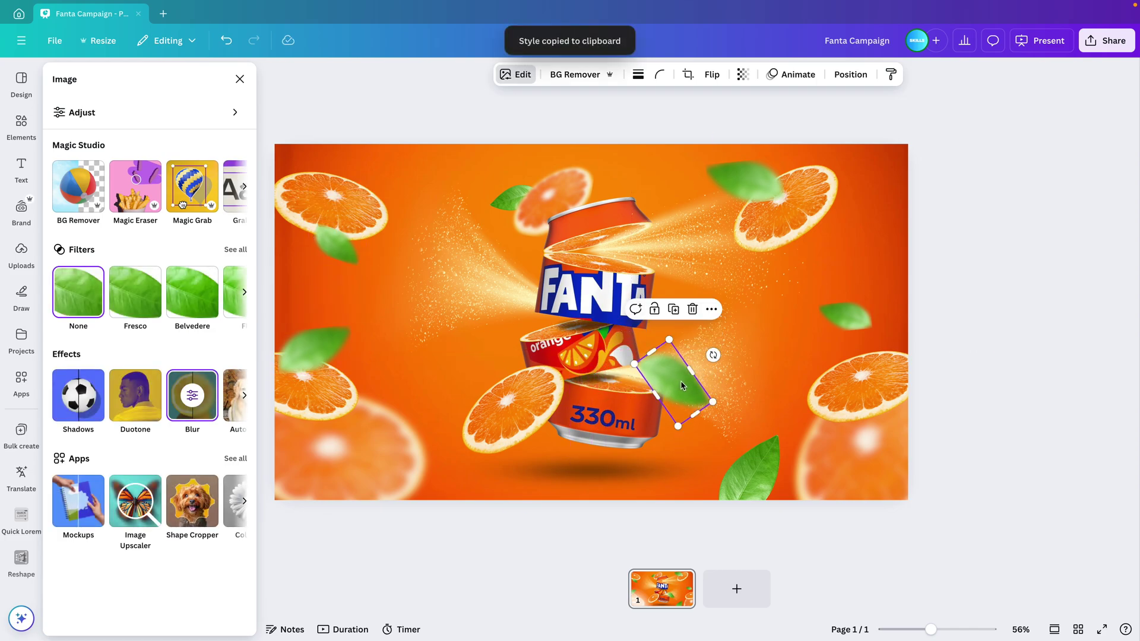
drag(681, 385, 657, 343)
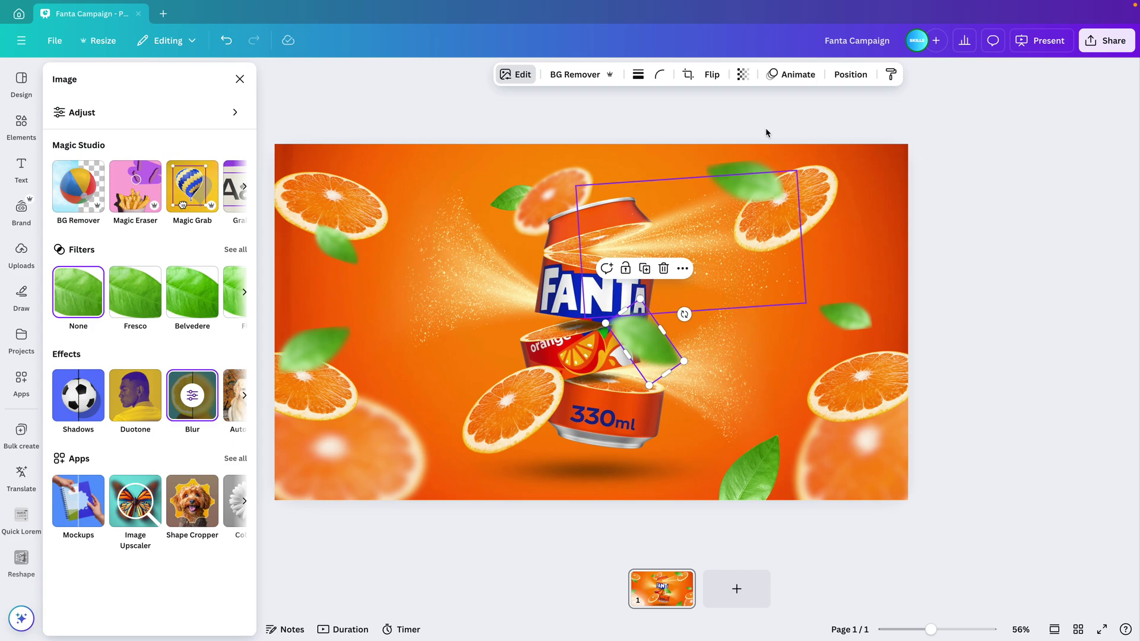
Layer the blurred leaf beside the can behind the can pieces, above the background, and nudge it slightly outward.
click(850, 76)
click(190, 148)
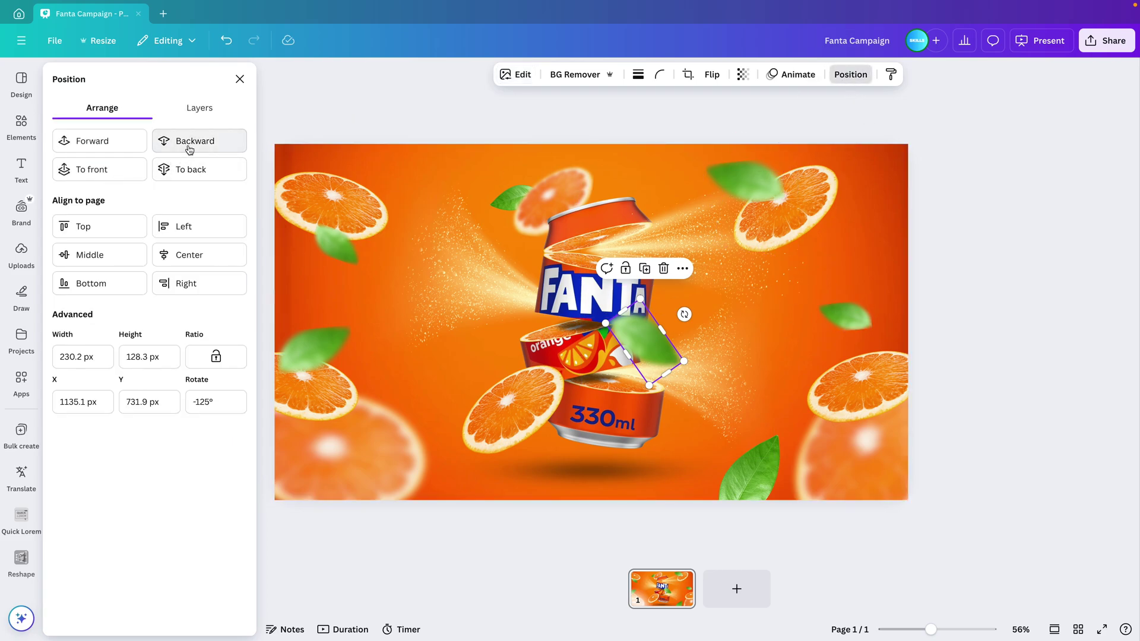
click(190, 148)
click(189, 148)
click(190, 148)
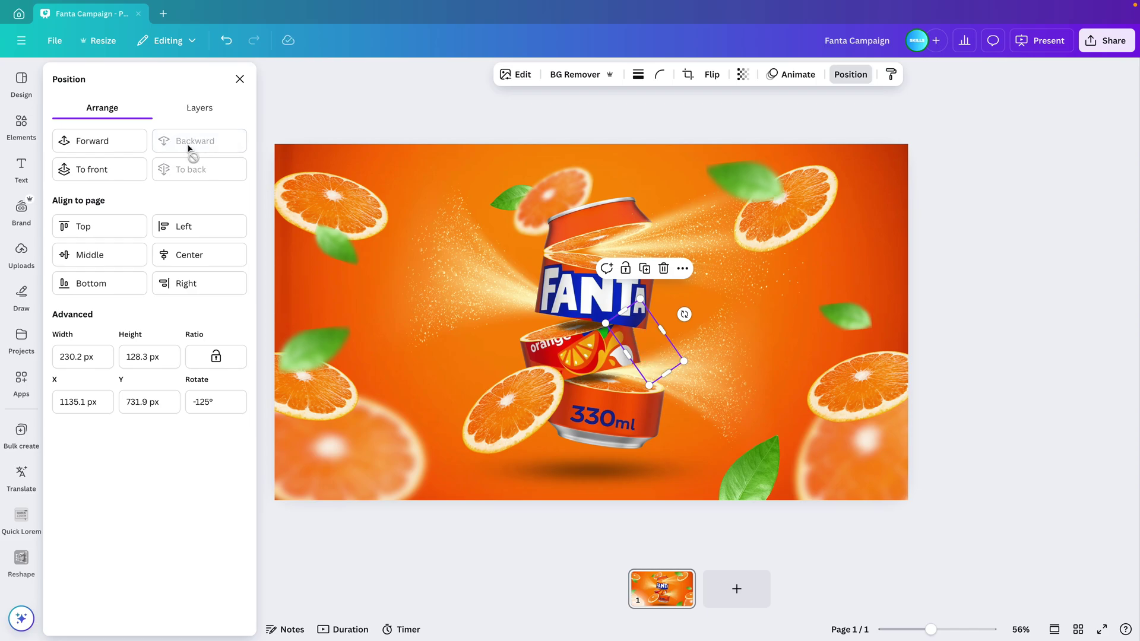
click(90, 142)
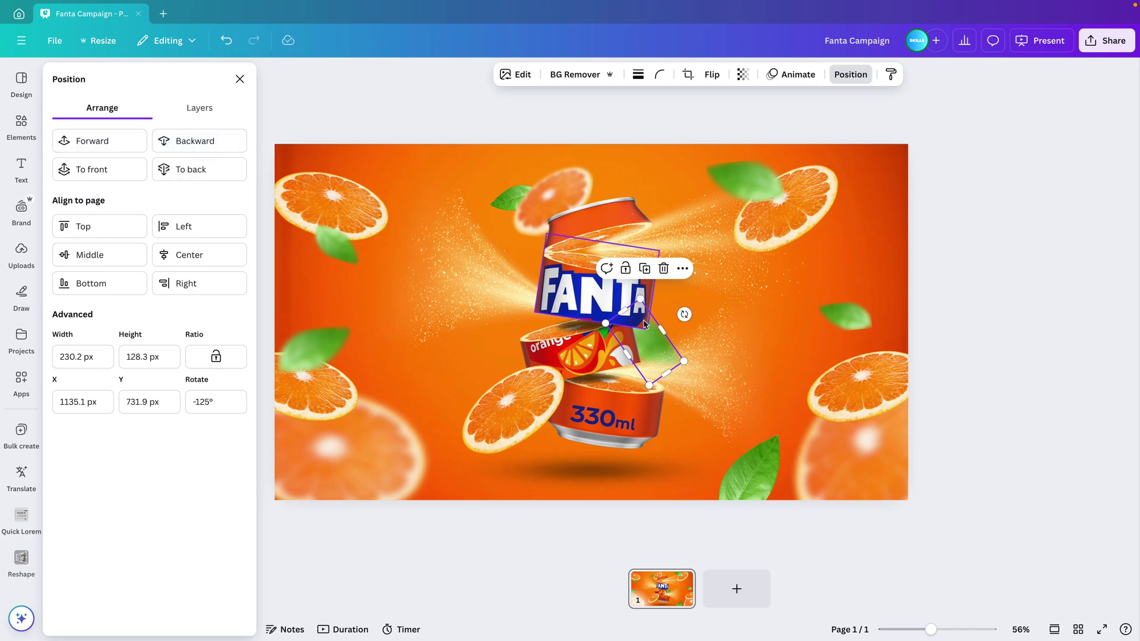
drag(645, 324, 658, 357)
Shift the blurred slice above the can and the small leaf beside it slightly to the right.
drag(540, 184, 539, 160)
click(533, 190)
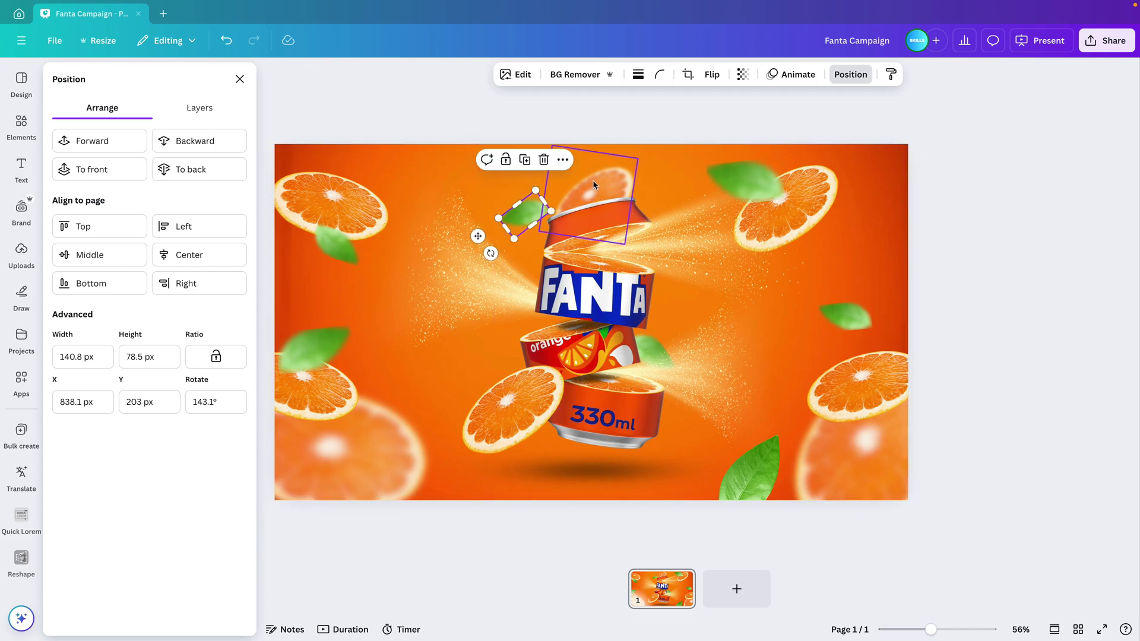
drag(594, 182, 568, 184)
Flip the blurred left-edge leaf vertically and tuck it behind the top of the left-edge orange slice.
click(315, 348)
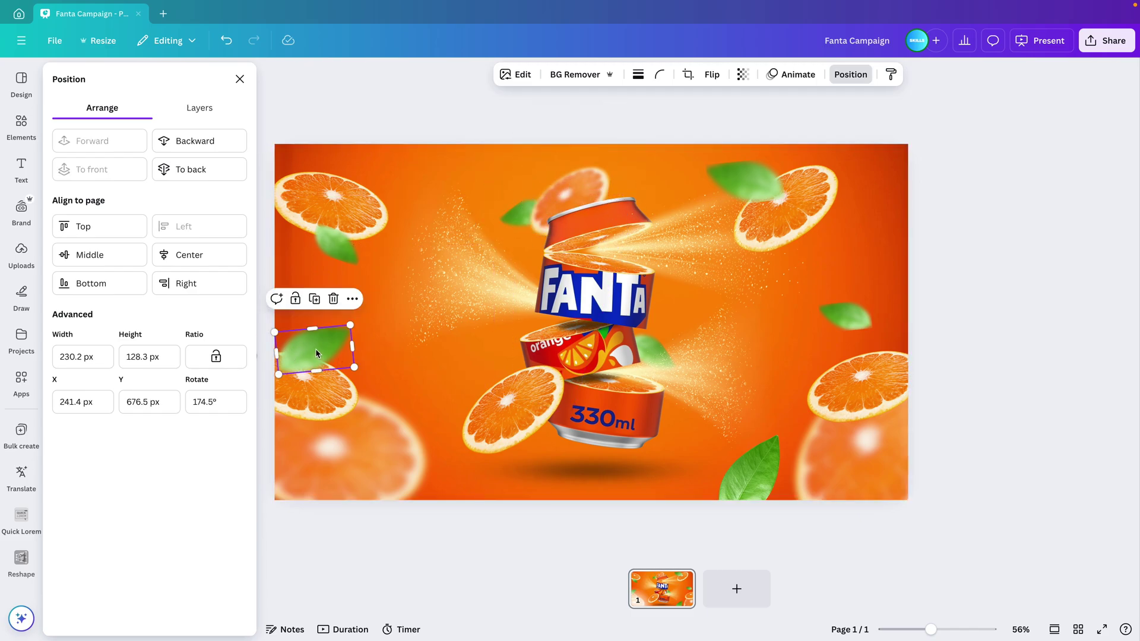
mouse_move(316, 348)
mouse_down()
mouse_move(317, 259)
mouse_move(321, 340)
mouse_up()
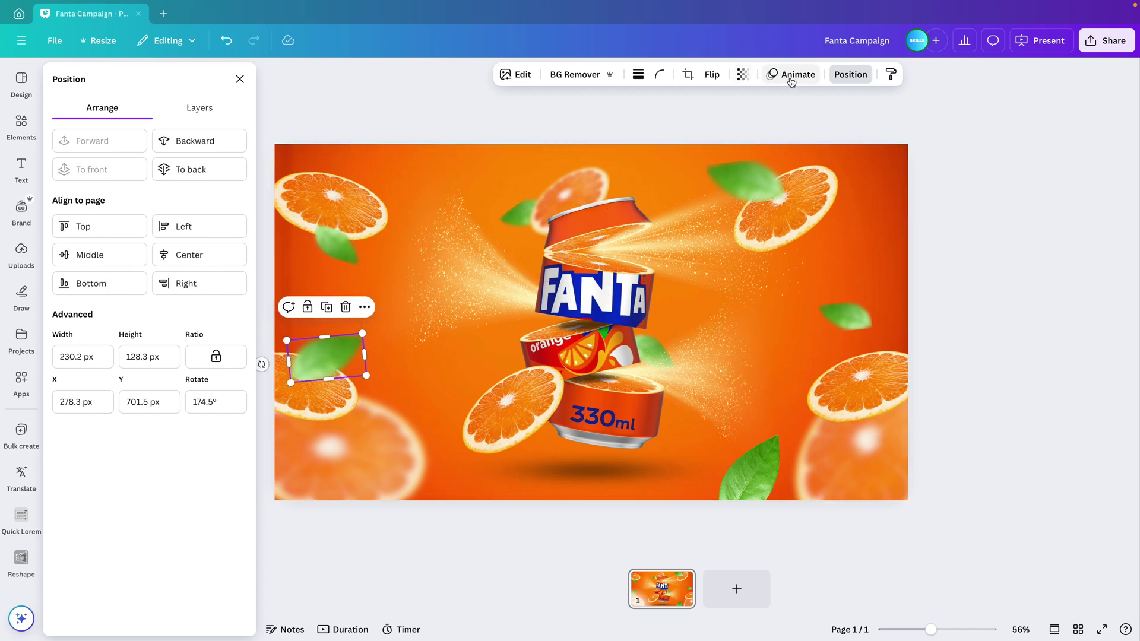
click(712, 75)
click(716, 107)
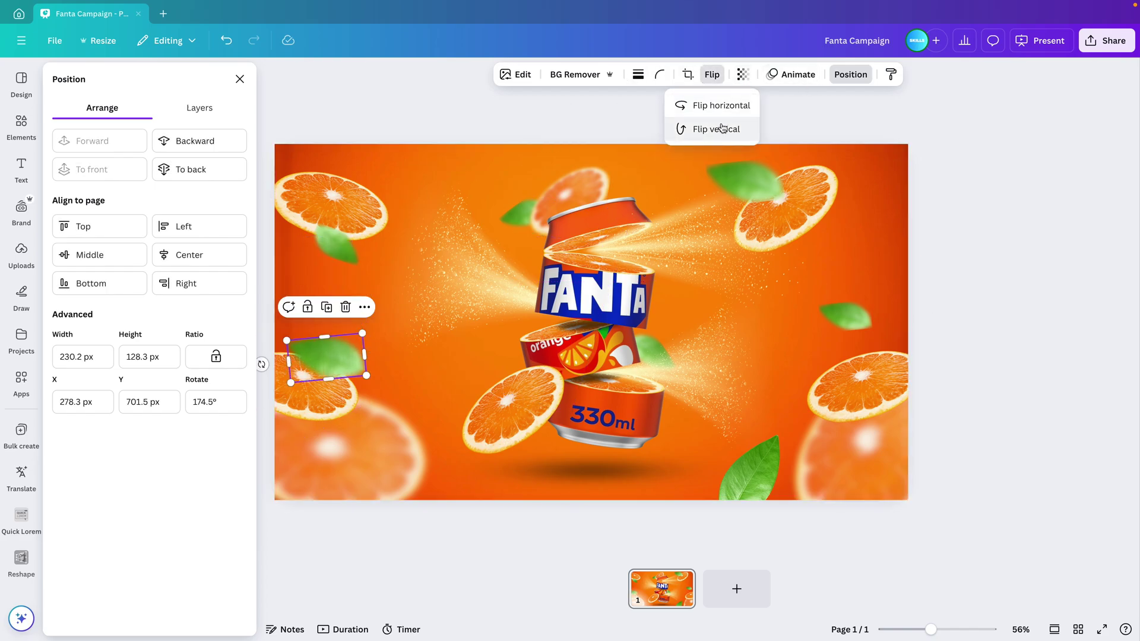
click(722, 129)
click(739, 105)
drag(328, 351, 319, 347)
click(300, 287)
click(323, 353)
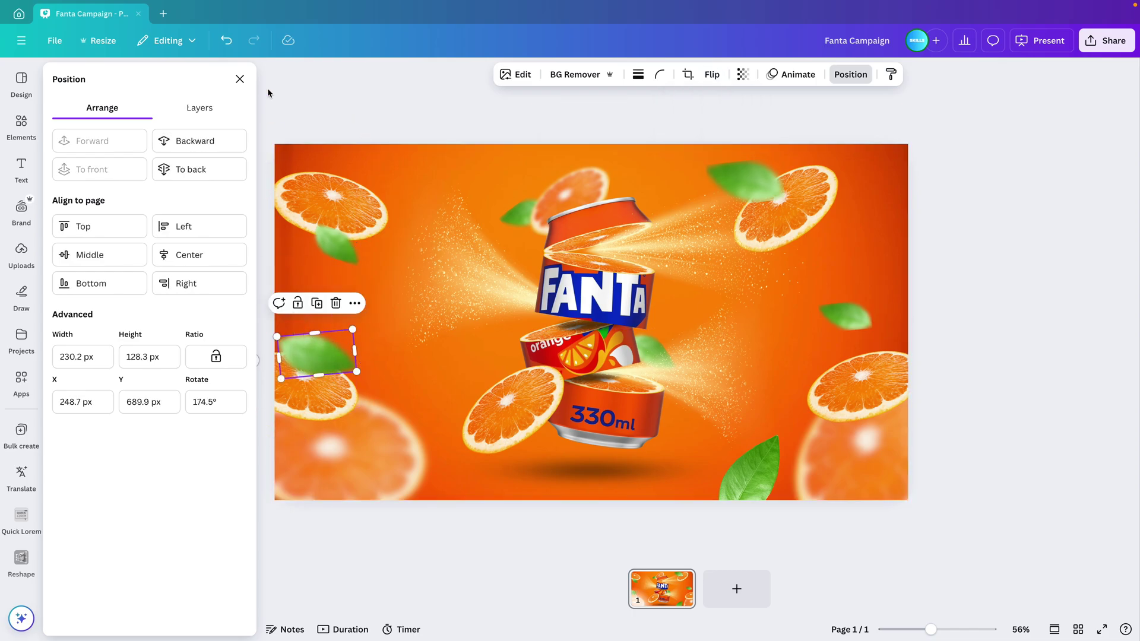
click(195, 140)
key(Escape)
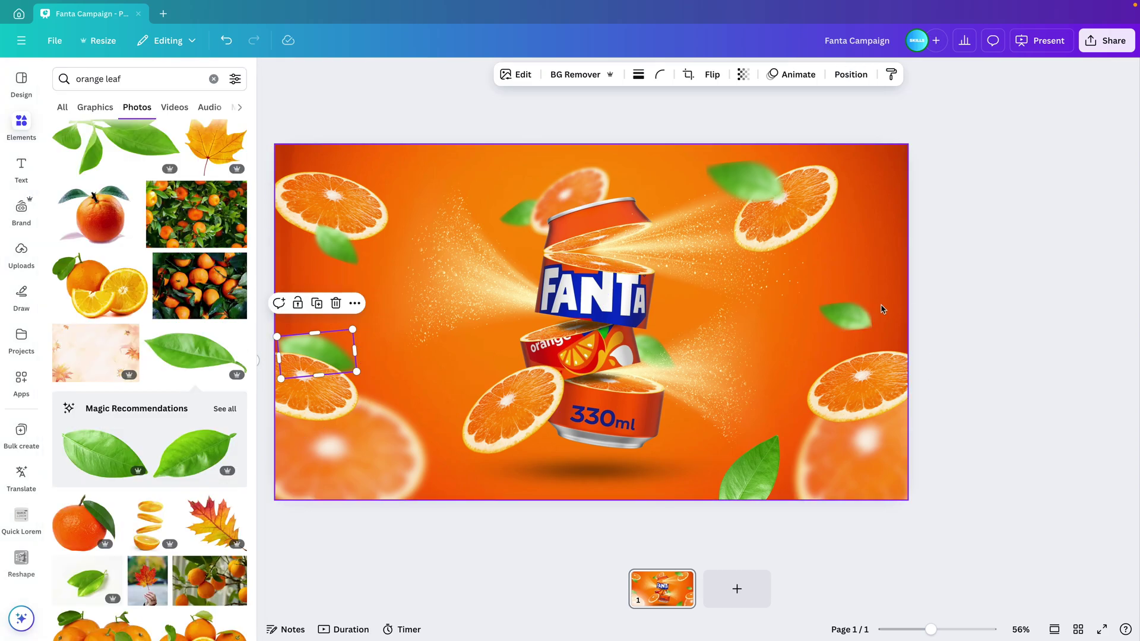
Move the blurred right-hand leaf onto the right-edge slice's top, flip it vertically, and send it behind the slice.
drag(859, 318, 865, 344)
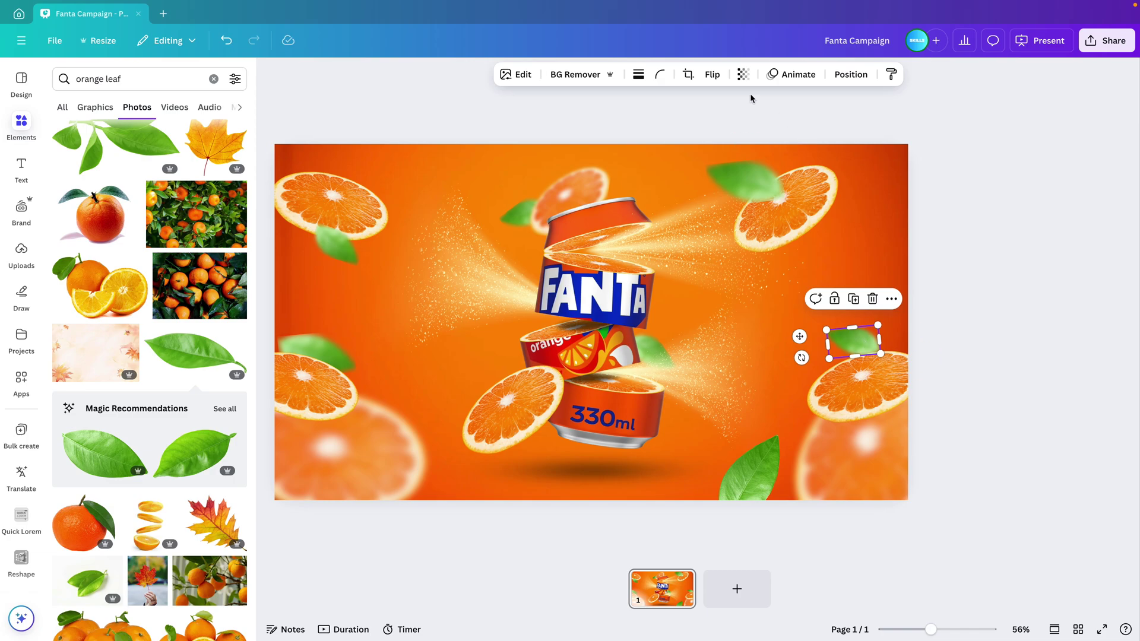
click(712, 74)
click(728, 128)
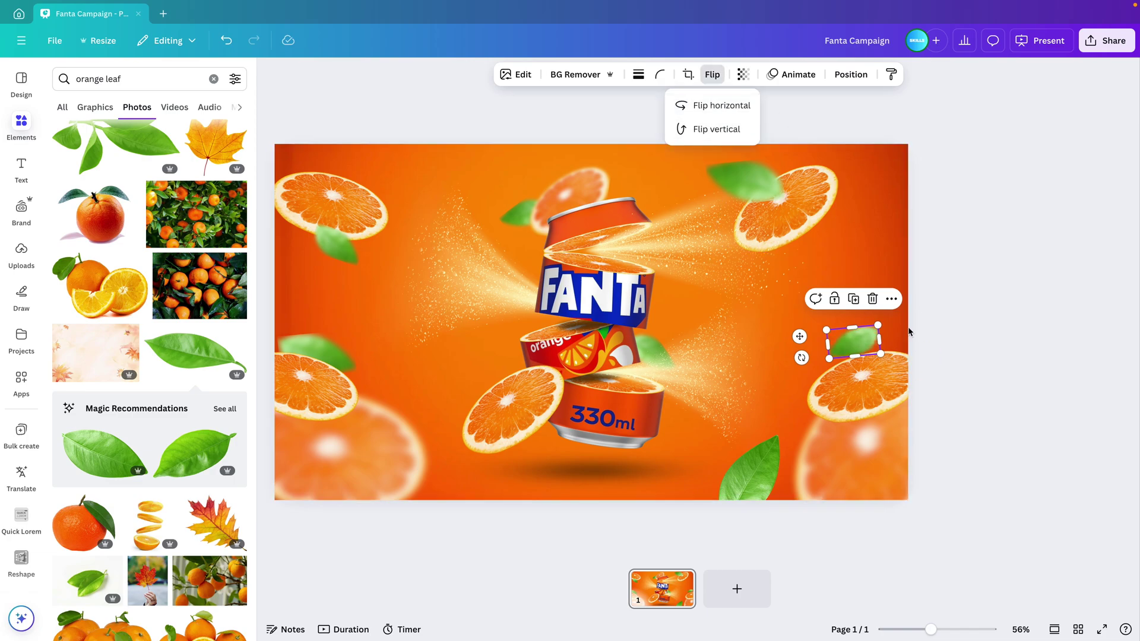
drag(872, 343, 889, 348)
click(851, 75)
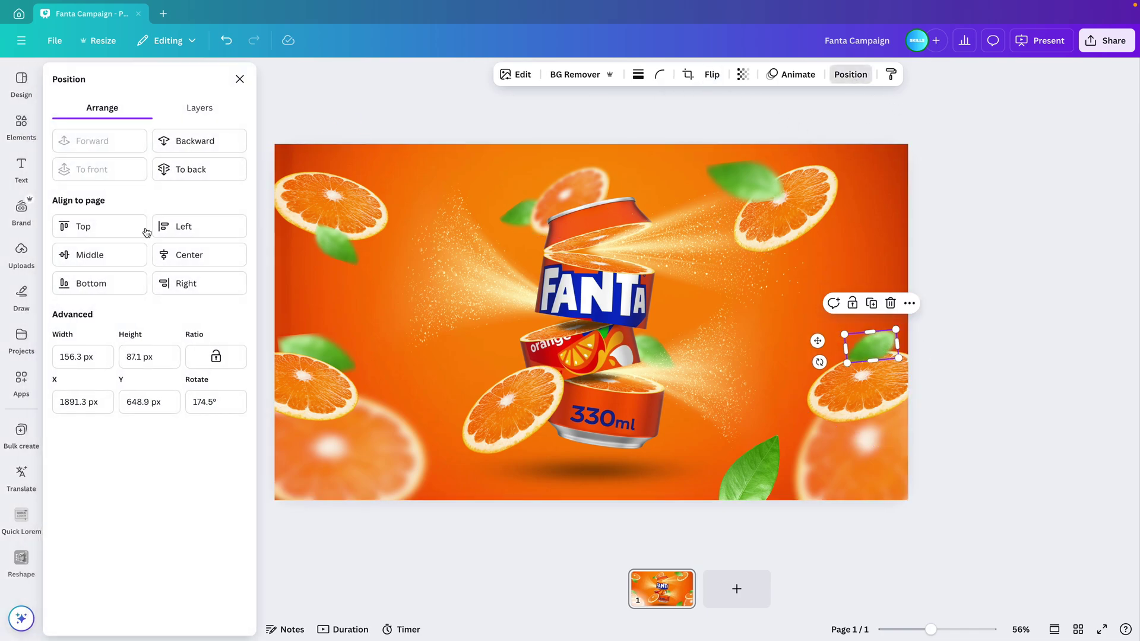
click(179, 141)
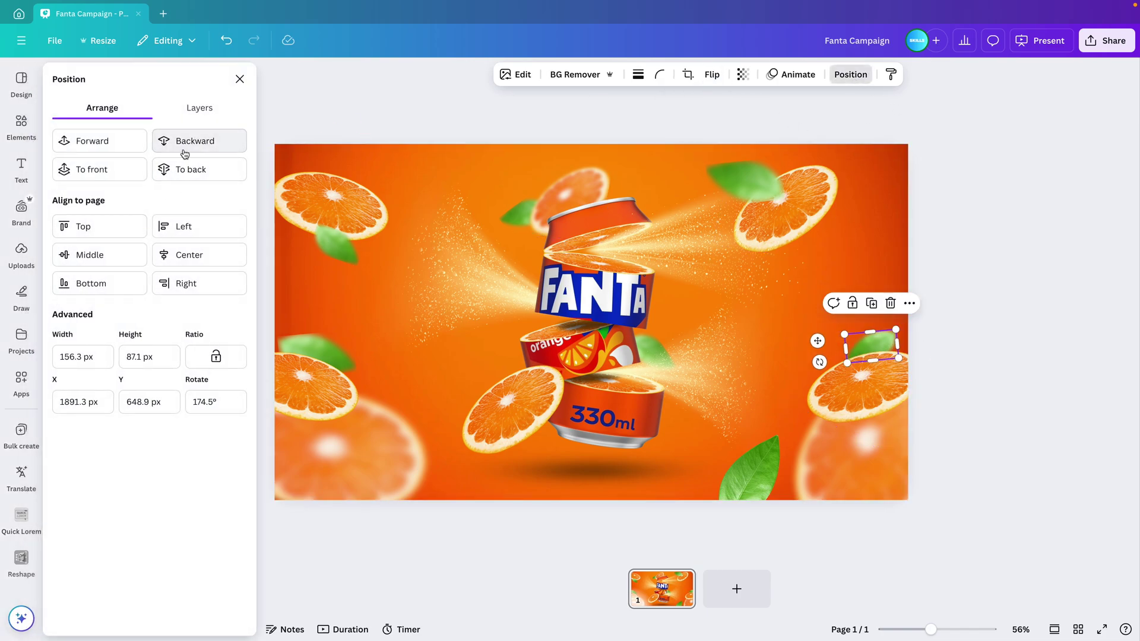
click(964, 320)
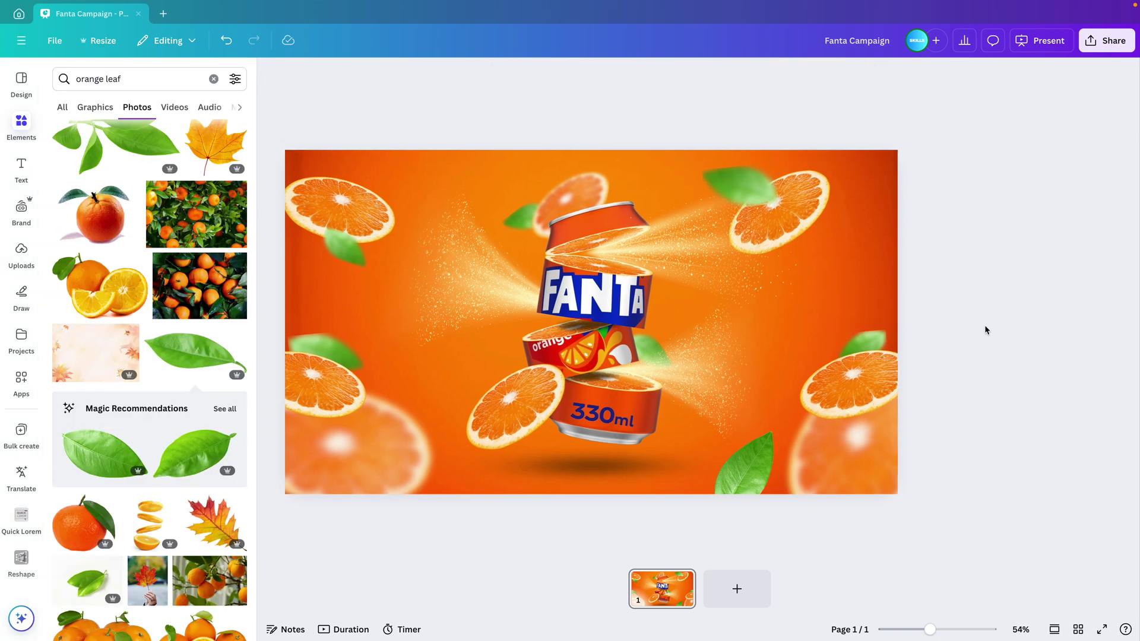
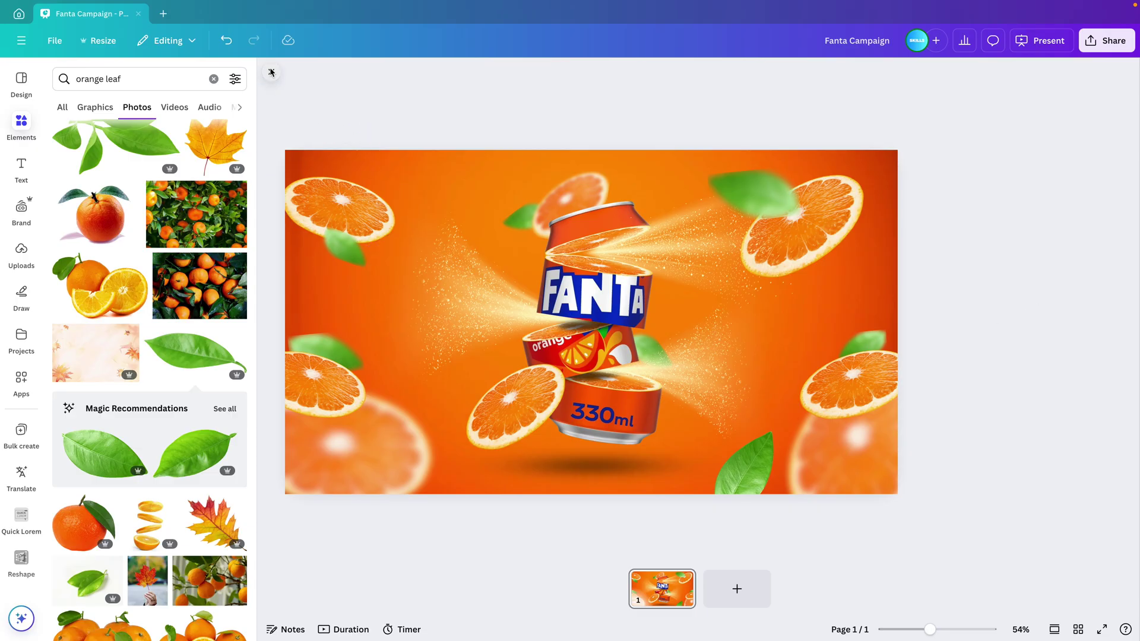
Create a resized copy of the design as an Instagram Ad (Square), 1080 × 1080 px, and open the copy.
click(271, 71)
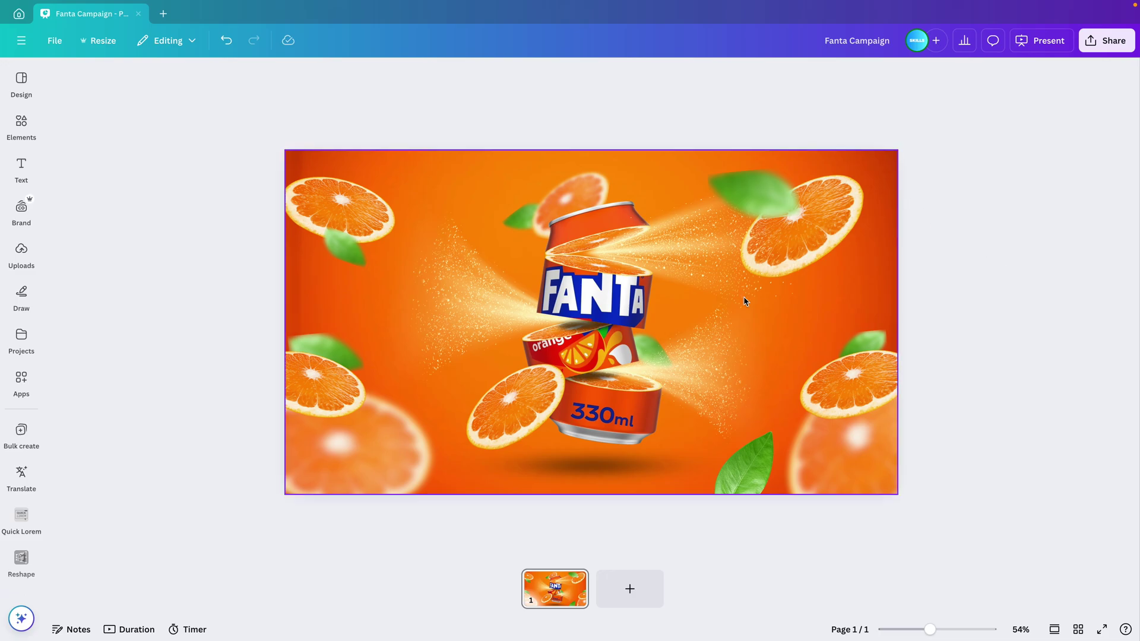
click(103, 41)
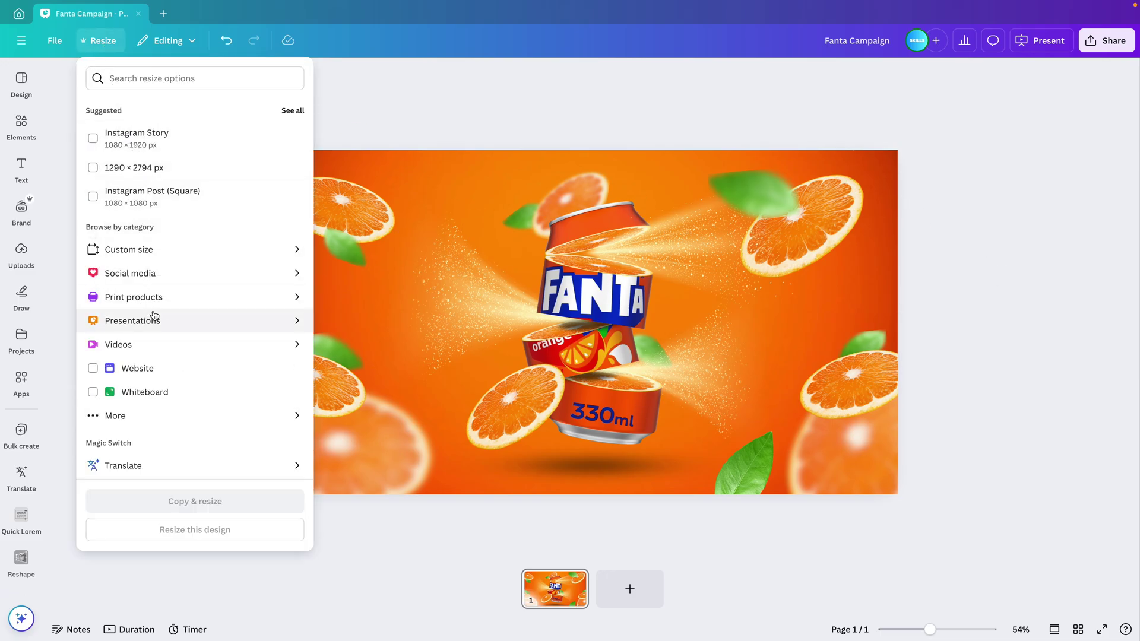
click(202, 274)
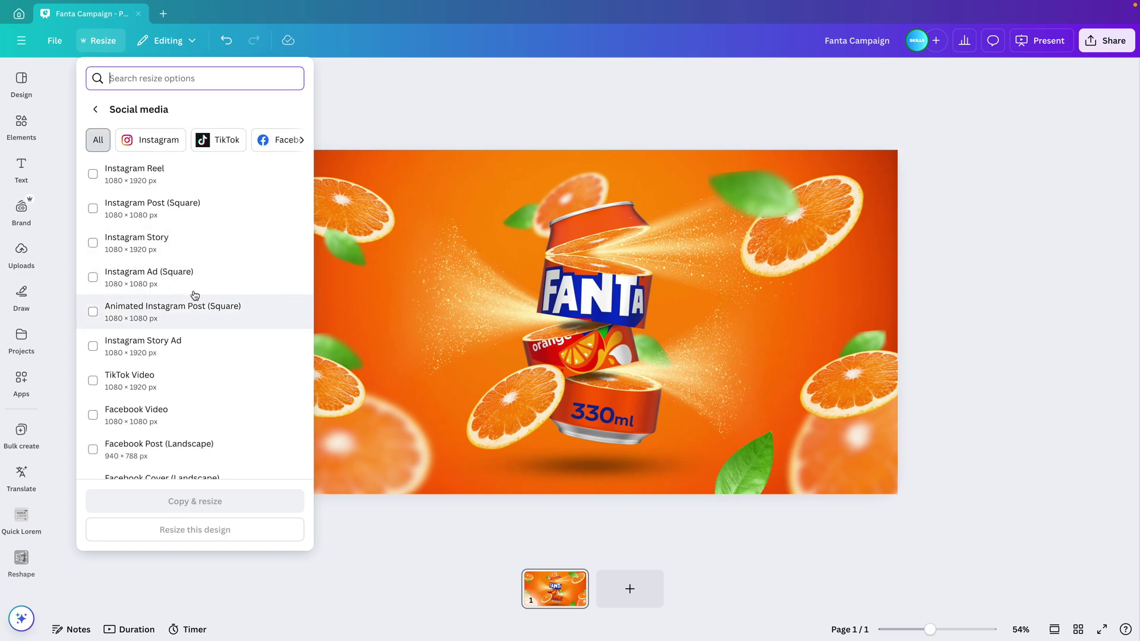
click(177, 286)
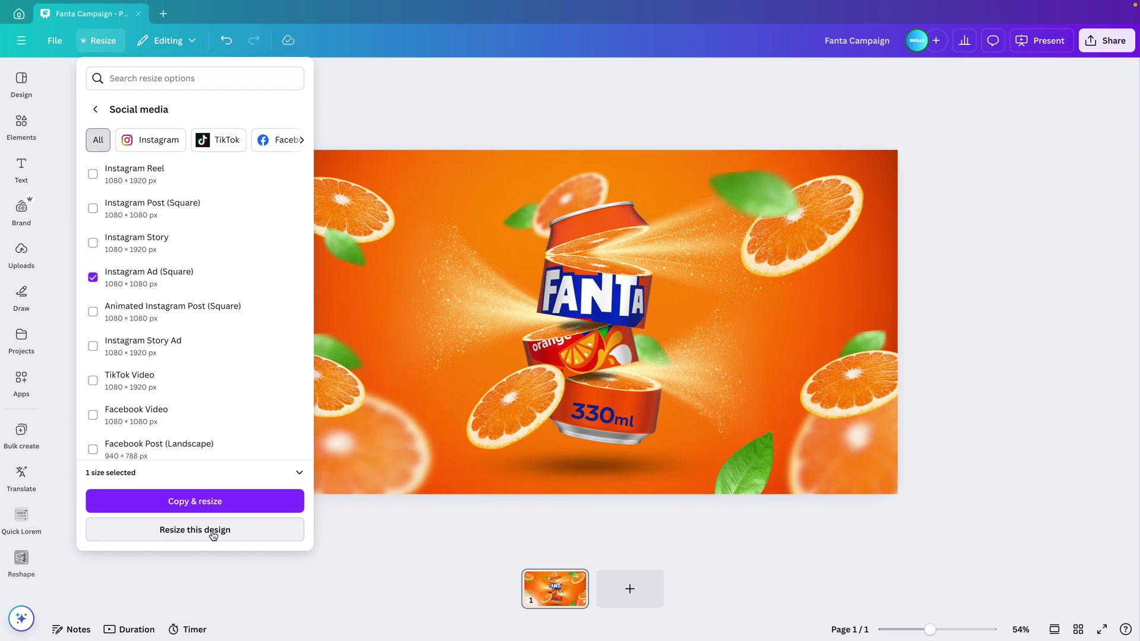
click(199, 502)
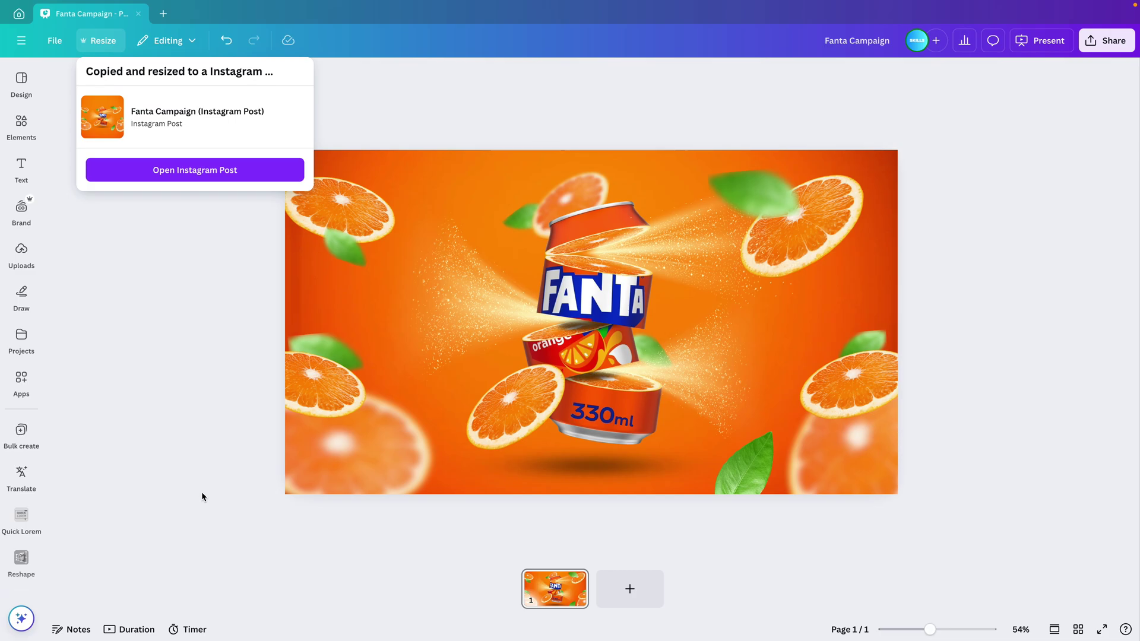
click(199, 171)
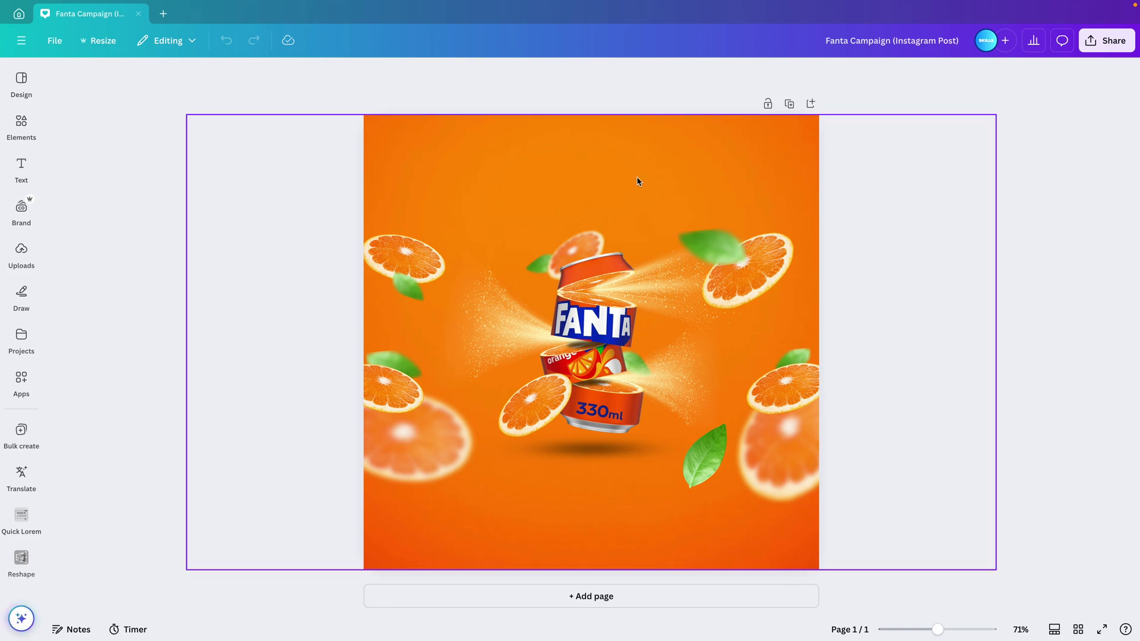
Enlarge the can together with its mist, shadow and nearby slices and leaves to fill the square, keeping the can centred.
drag(488, 158, 675, 481)
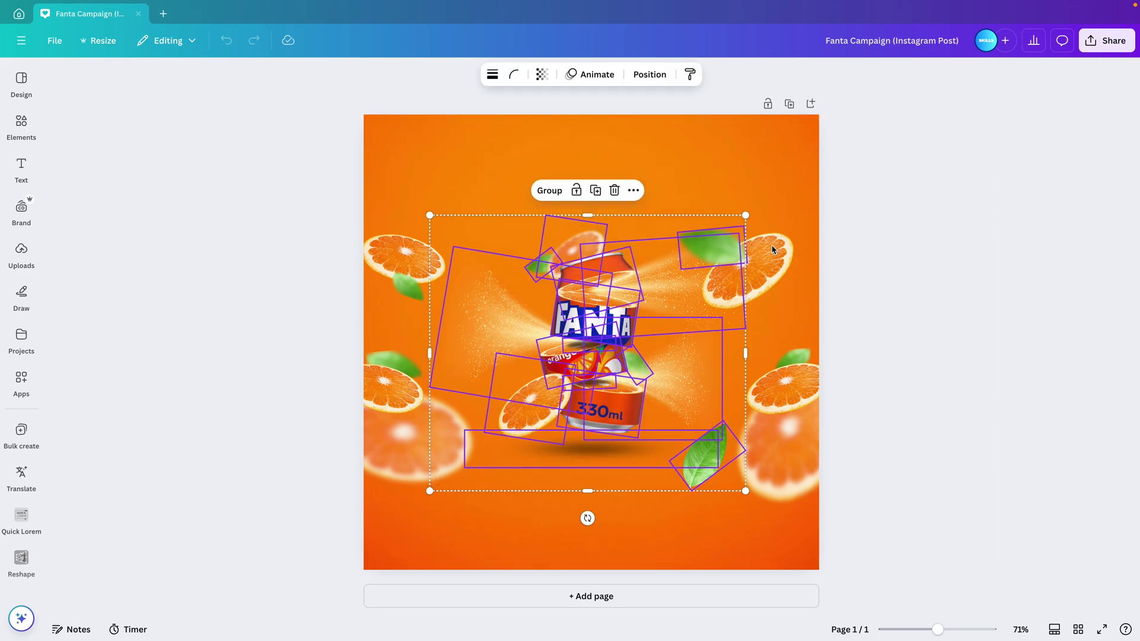
drag(747, 215, 888, 108)
drag(596, 416, 583, 413)
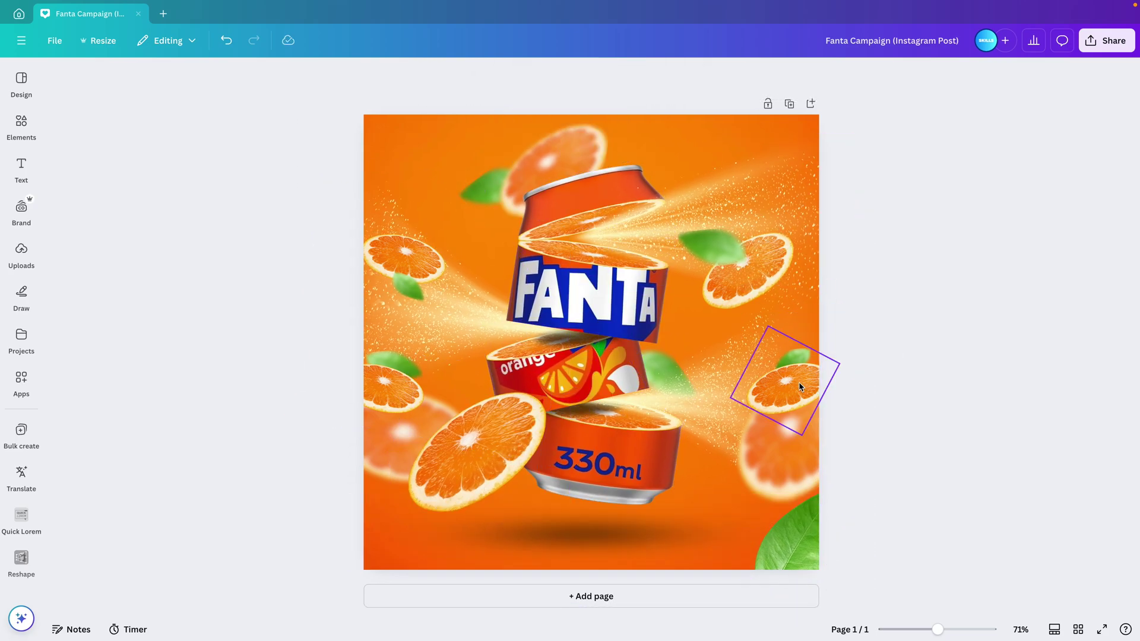
Delete the sharp orange slices at the right edge and upper left, and move the slice in front of the can toward the lower-left corner.
drag(800, 382, 378, 254)
key(Delete)
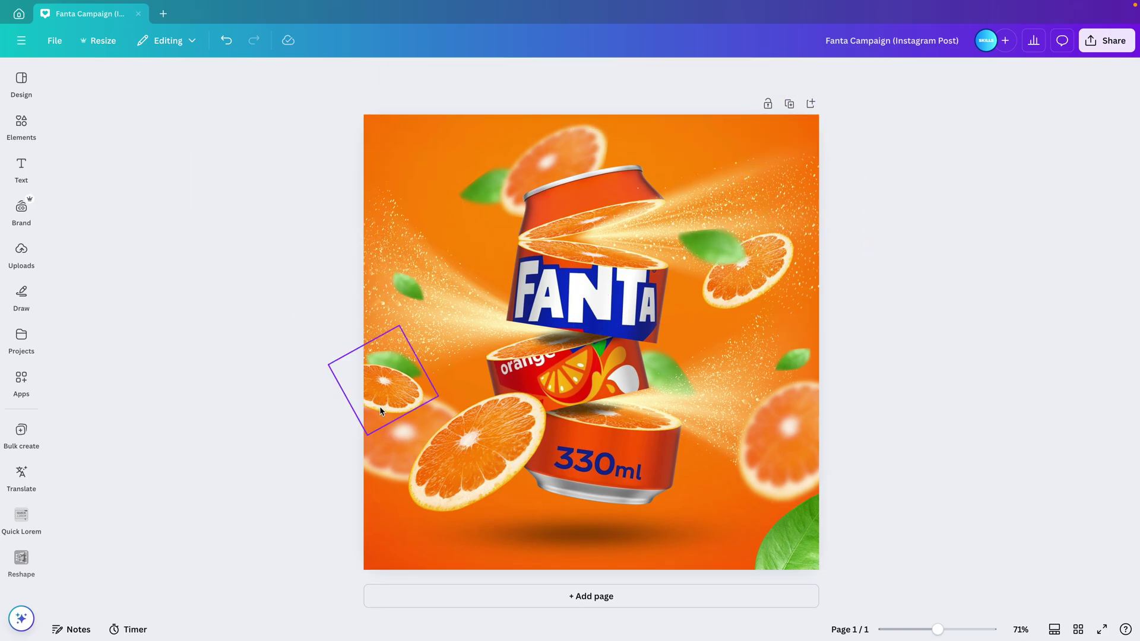
drag(474, 487, 392, 581)
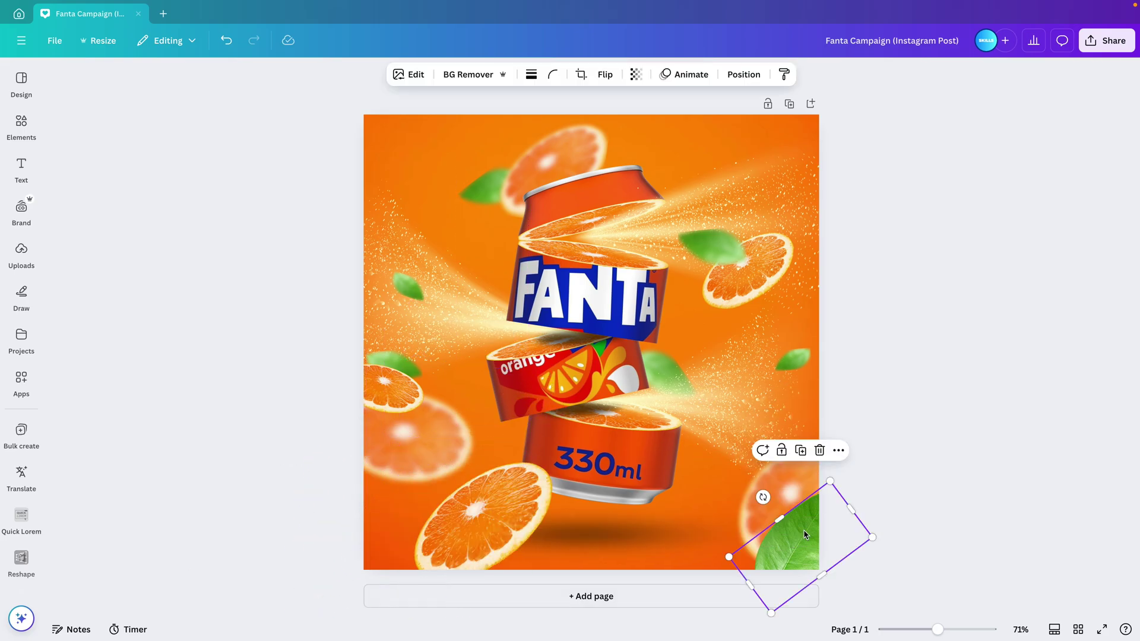
Delete the large lower-right leaf, then enlarge the blurred right-hand slice and place it in the lower-right corner.
key(Delete)
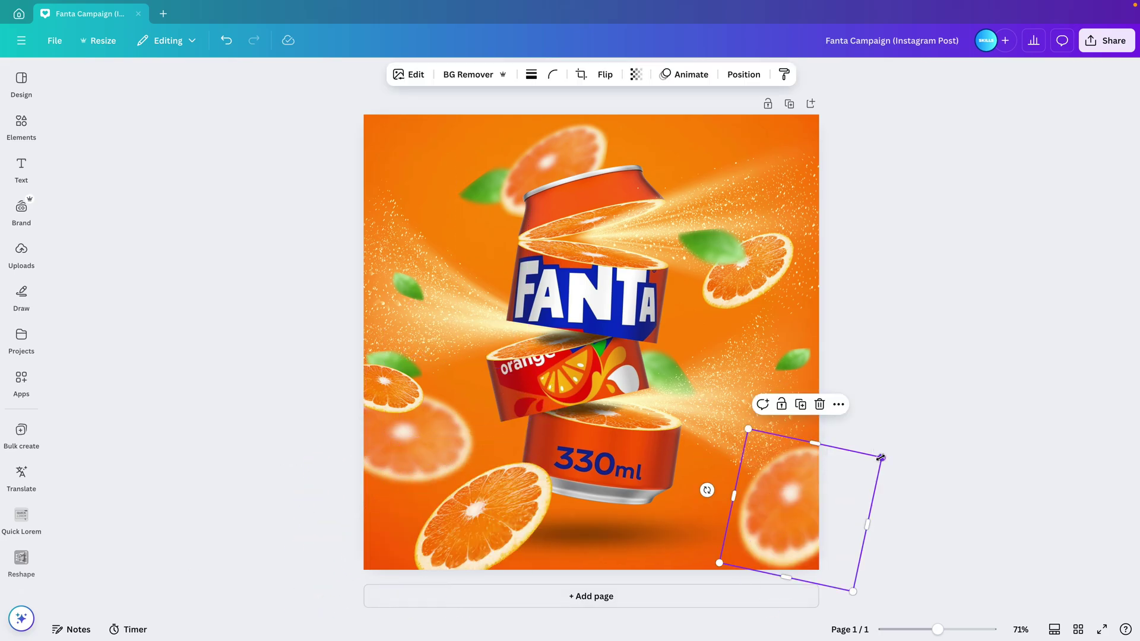
drag(880, 457, 907, 425)
drag(763, 493, 762, 506)
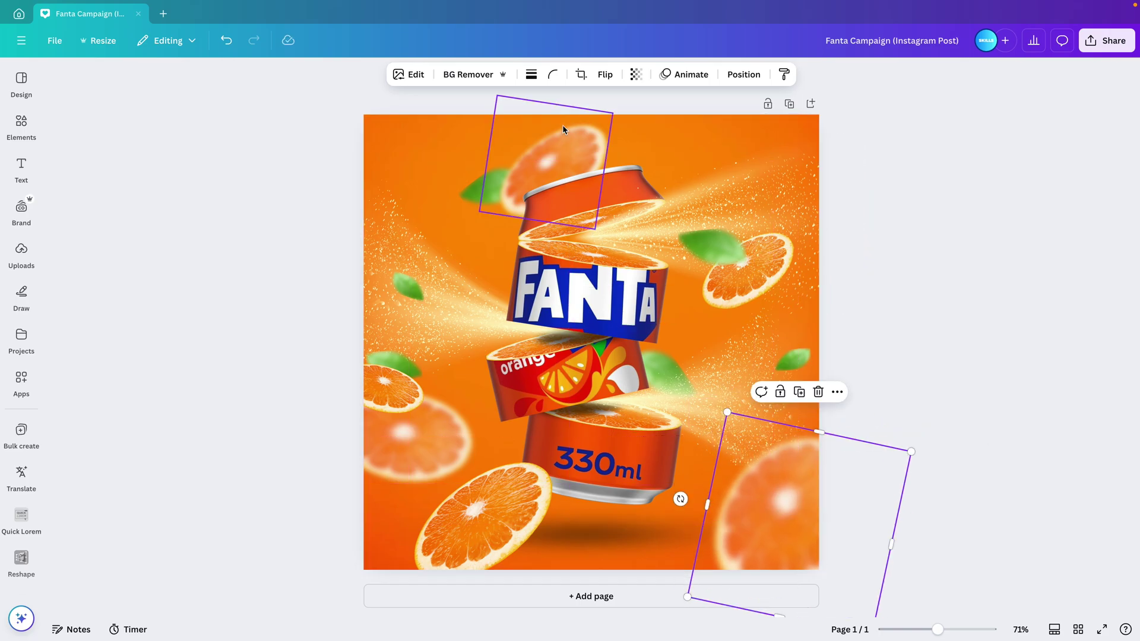
Shrink the blurred slice behind the can's top slightly, then flip the leaf beside it and move it against the slice.
click(499, 197)
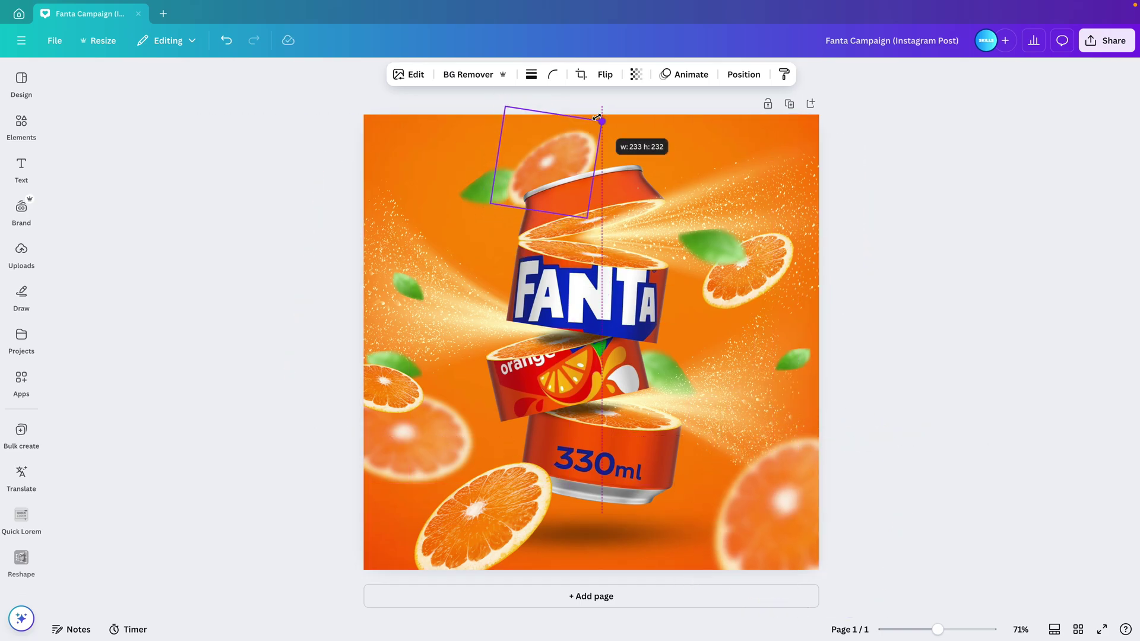
click(482, 196)
click(492, 173)
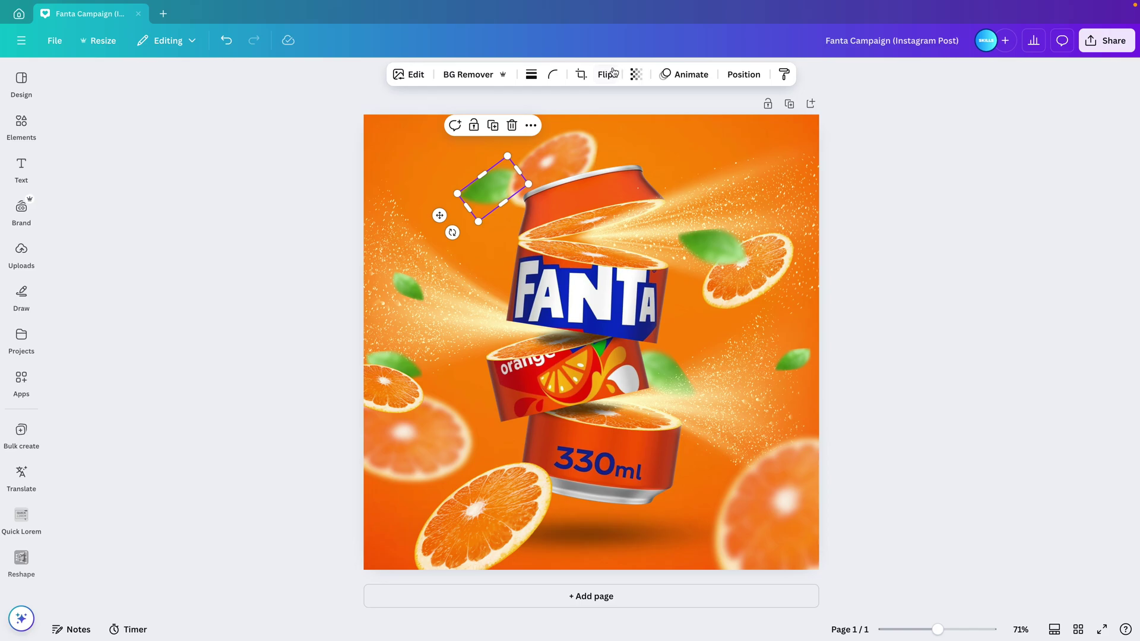
click(605, 74)
click(615, 105)
drag(501, 186, 514, 179)
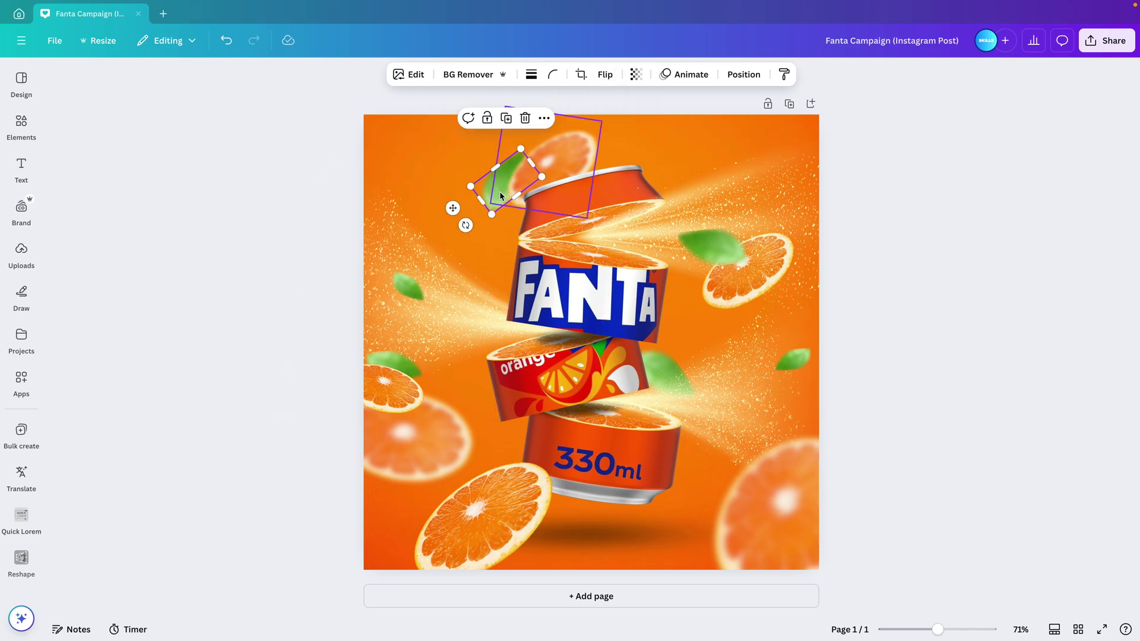
Shrink the large sharp slice near the lower-left corner and place it overlapping the left side of the can's lower pieces.
click(462, 532)
drag(558, 445, 528, 470)
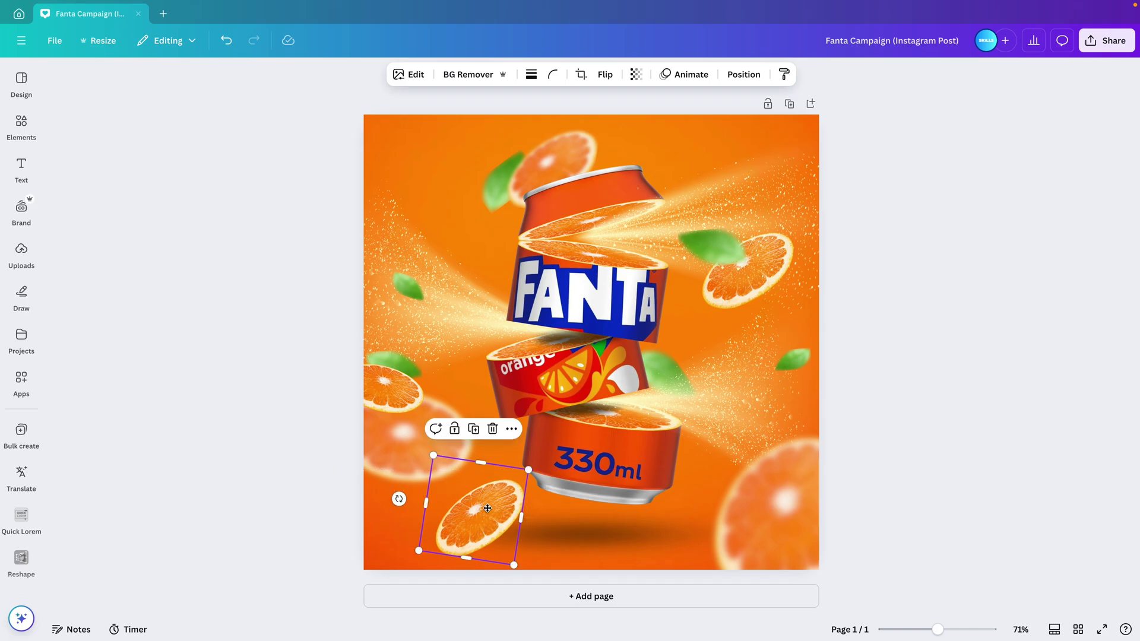
drag(488, 508, 531, 419)
drag(572, 382, 590, 367)
drag(547, 431, 541, 432)
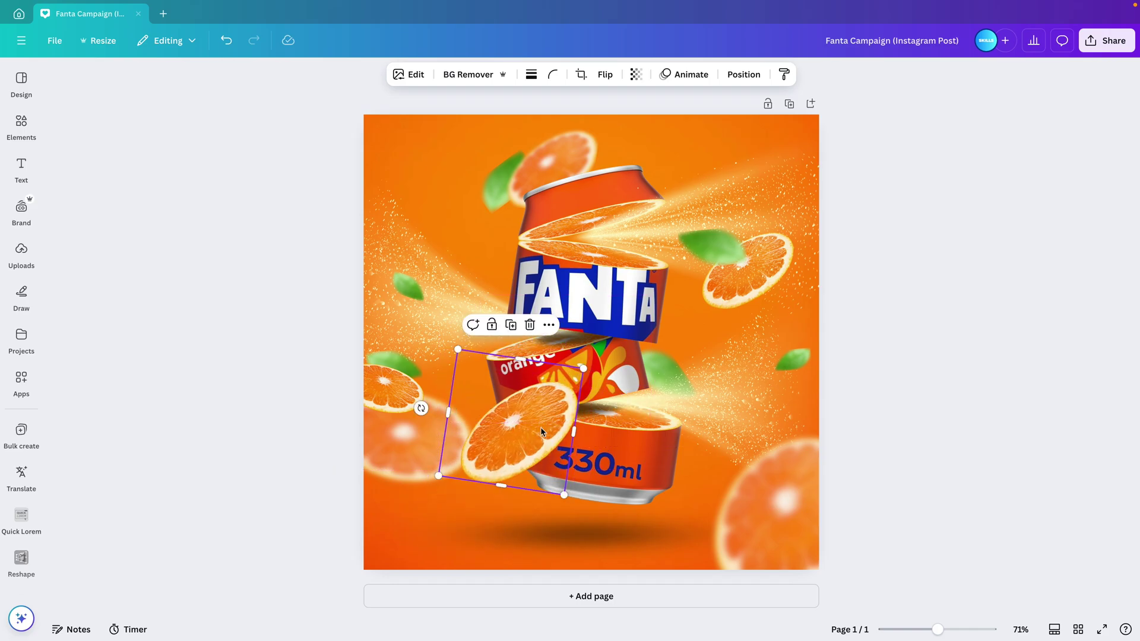
drag(583, 368, 579, 372)
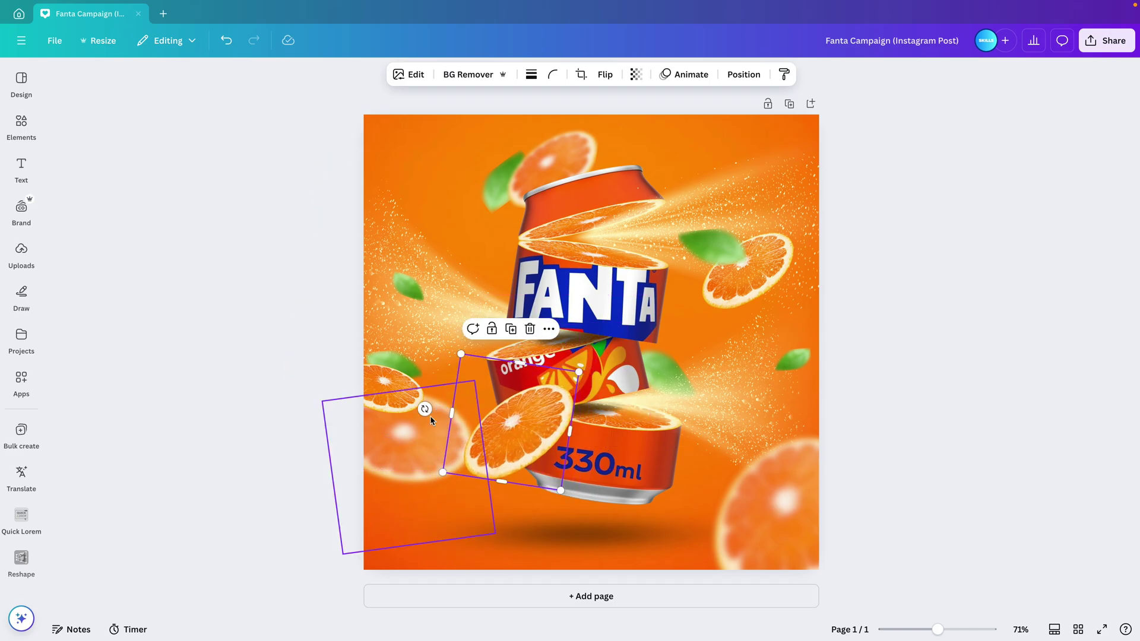
Move the blurred and sharp slices at the left edge down together into the lower-left corner.
click(431, 421)
shift+click(387, 398)
drag(497, 328, 522, 288)
drag(403, 416, 394, 543)
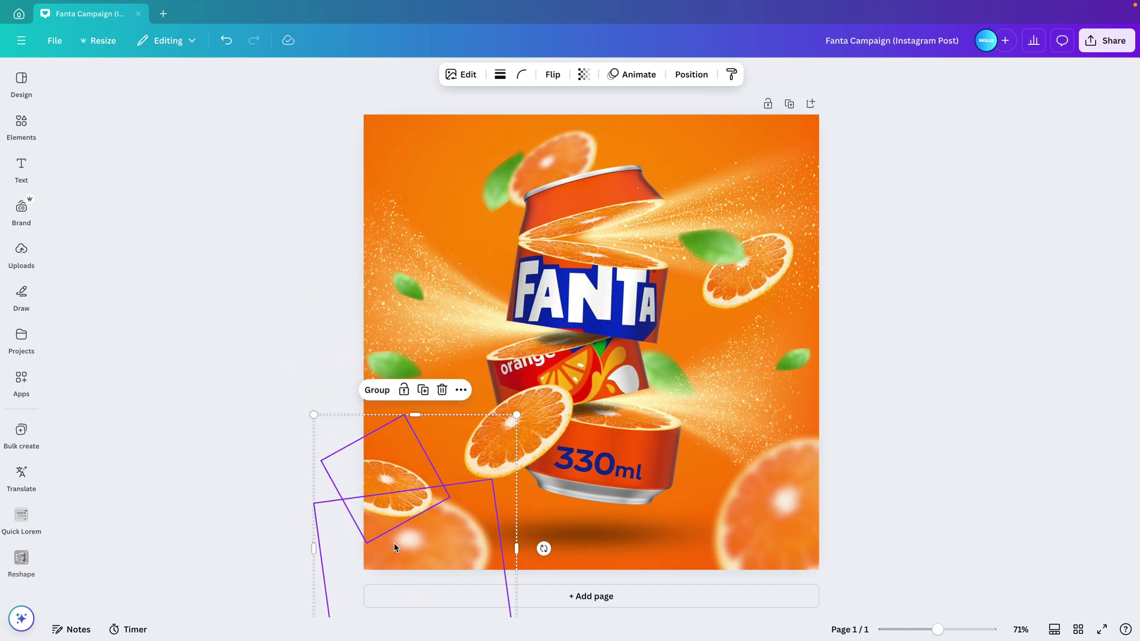
Move the blurred left-edge leaf down onto the top of the sharp lower-left slice and rotate it to tilt upward.
drag(413, 360, 440, 429)
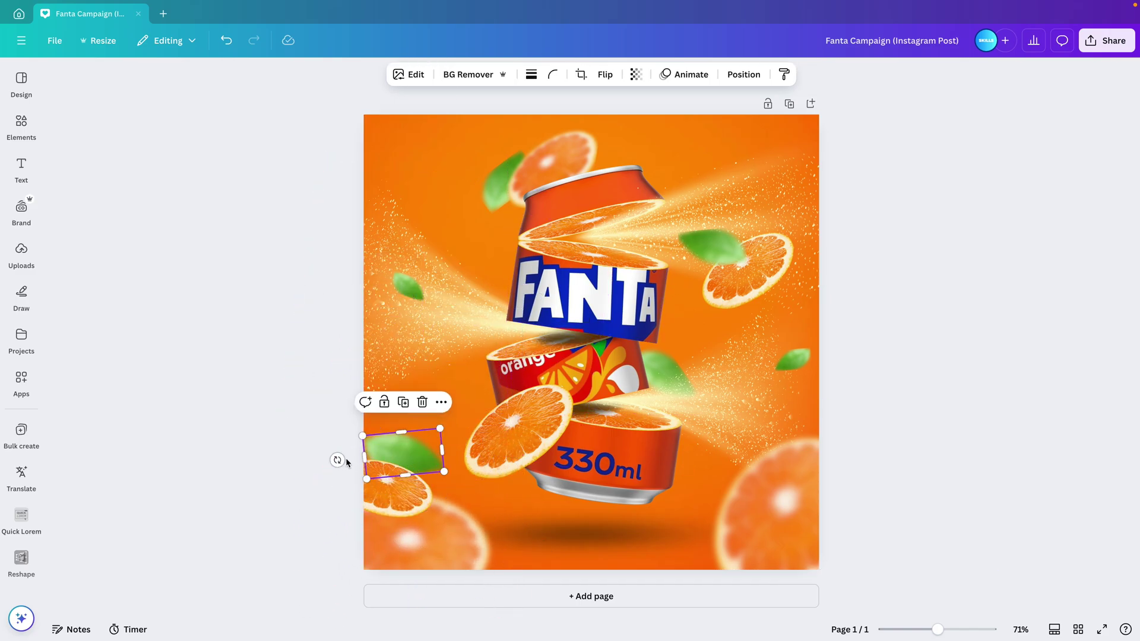
drag(347, 461, 361, 426)
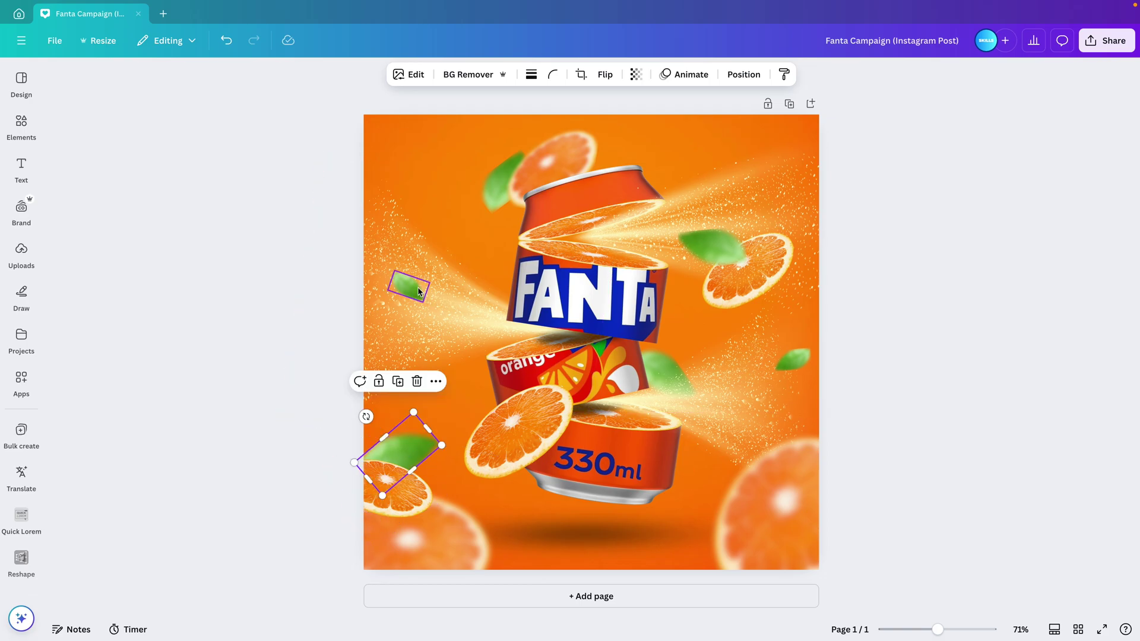
click(832, 269)
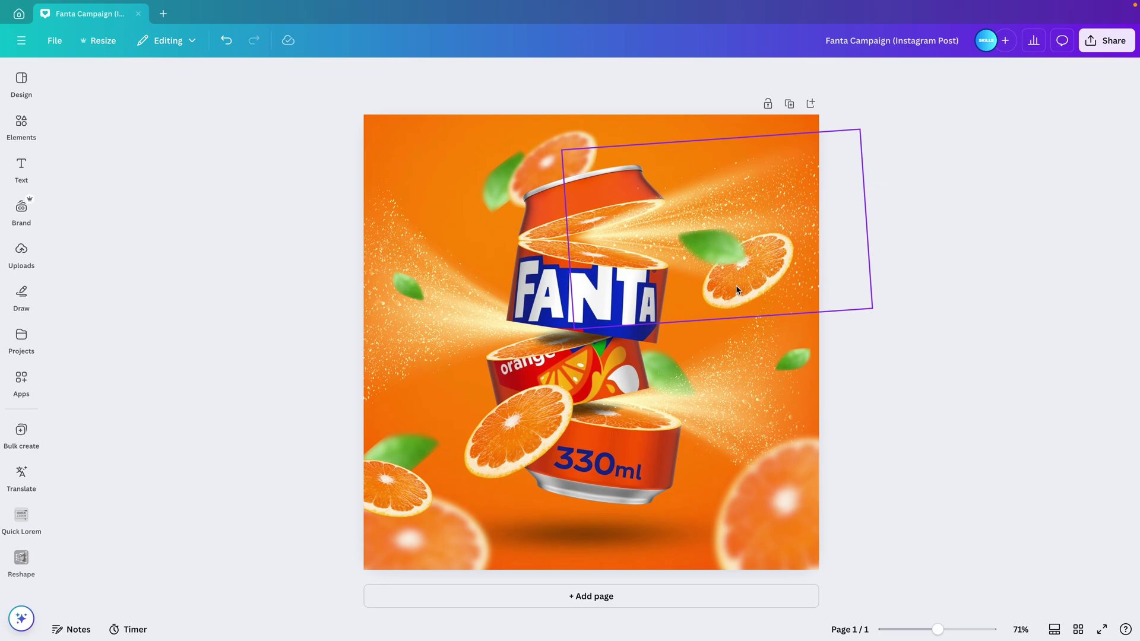
Move the blurred right-hand leaf up to the top edge, and rotate and reposition the other leaf above the blurred top slice.
drag(722, 247, 742, 125)
click(505, 181)
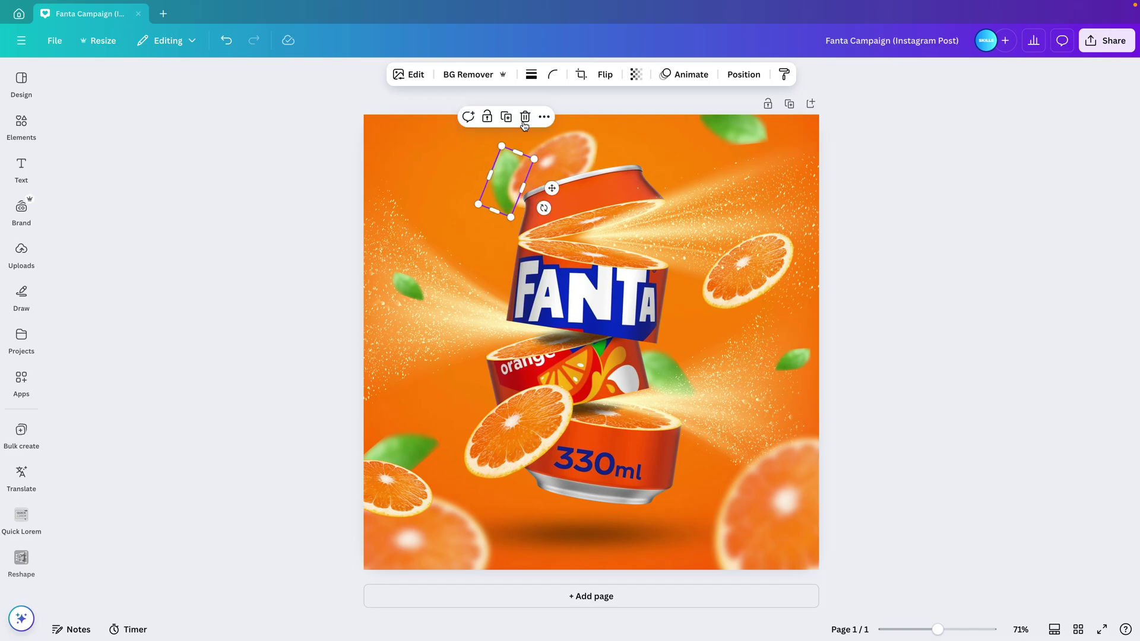
drag(495, 180, 513, 140)
Duplicate the sharp slice in front of the can, then rotate and shrink the copy and place it at the upper-left edge.
click(526, 438)
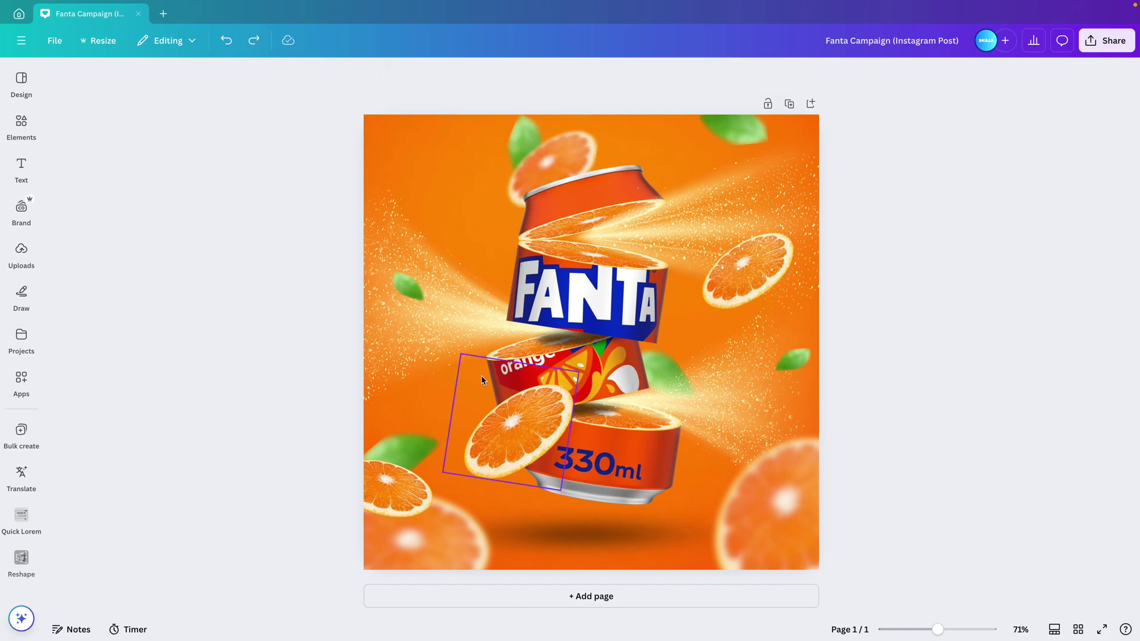
drag(526, 439, 453, 184)
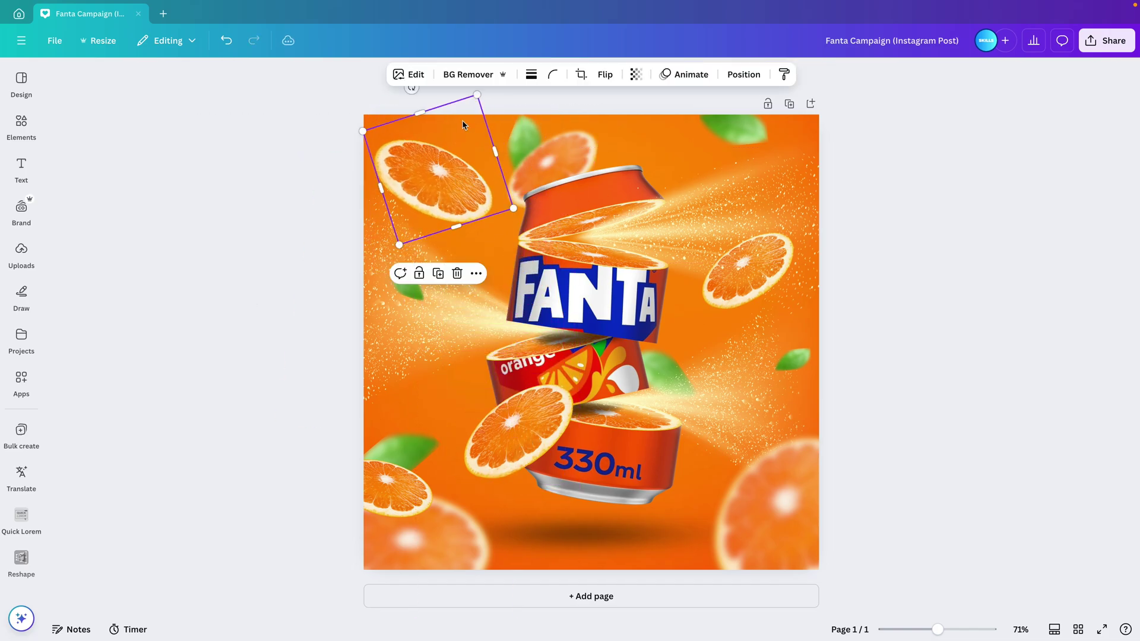
drag(478, 95, 463, 123)
drag(437, 211, 395, 191)
click(1012, 398)
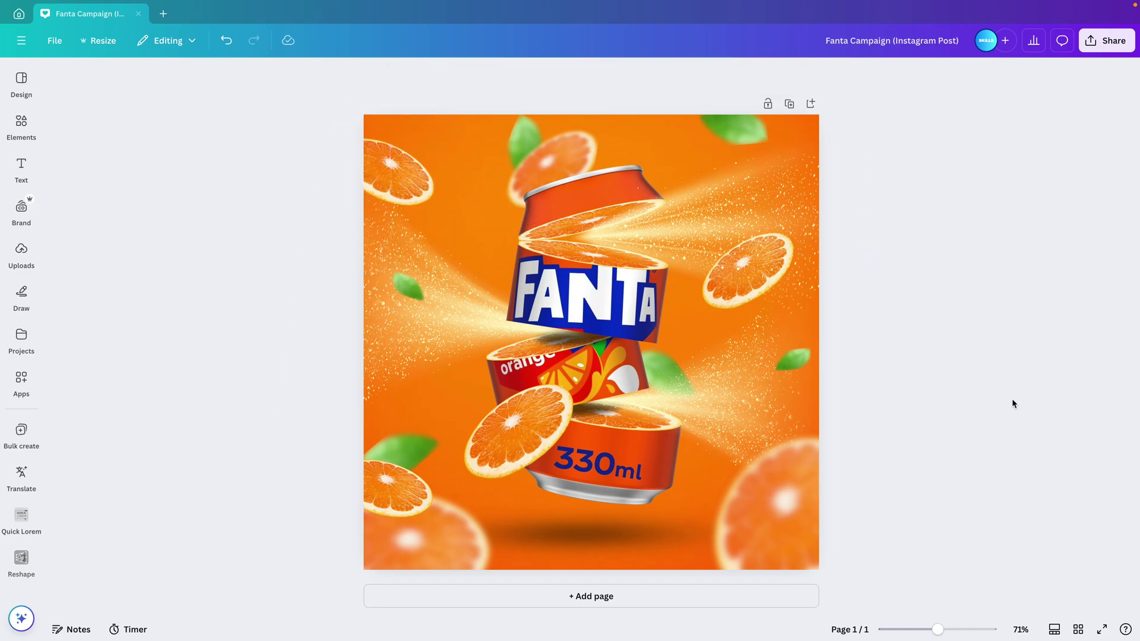